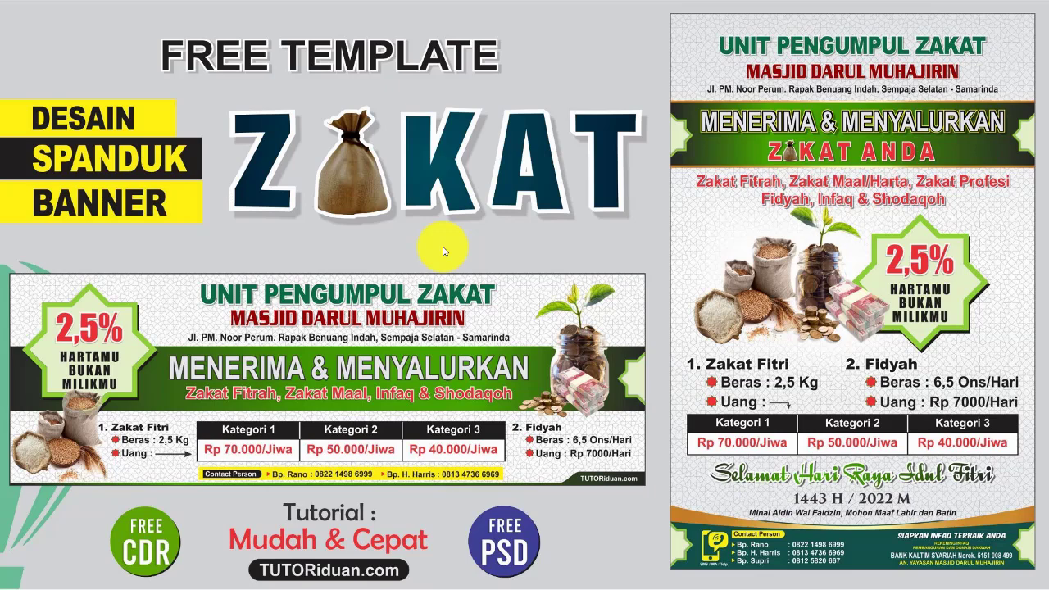
- Open the Free Template Banner Spanduk Zakat 1443 H post and enlarge its landscape CDR banner image
left_click(578, 569)
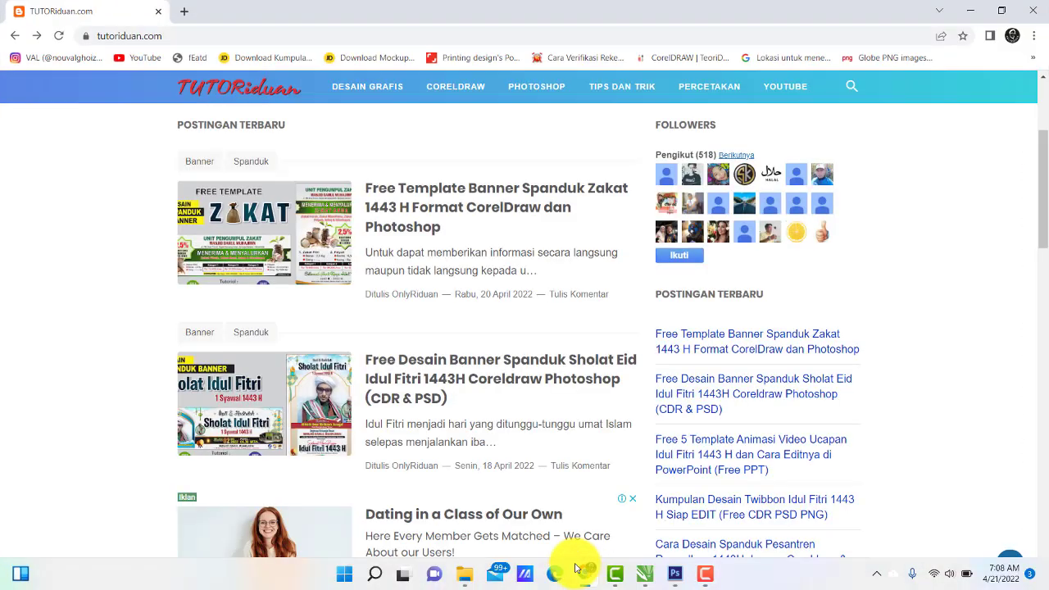
left_click(373, 244)
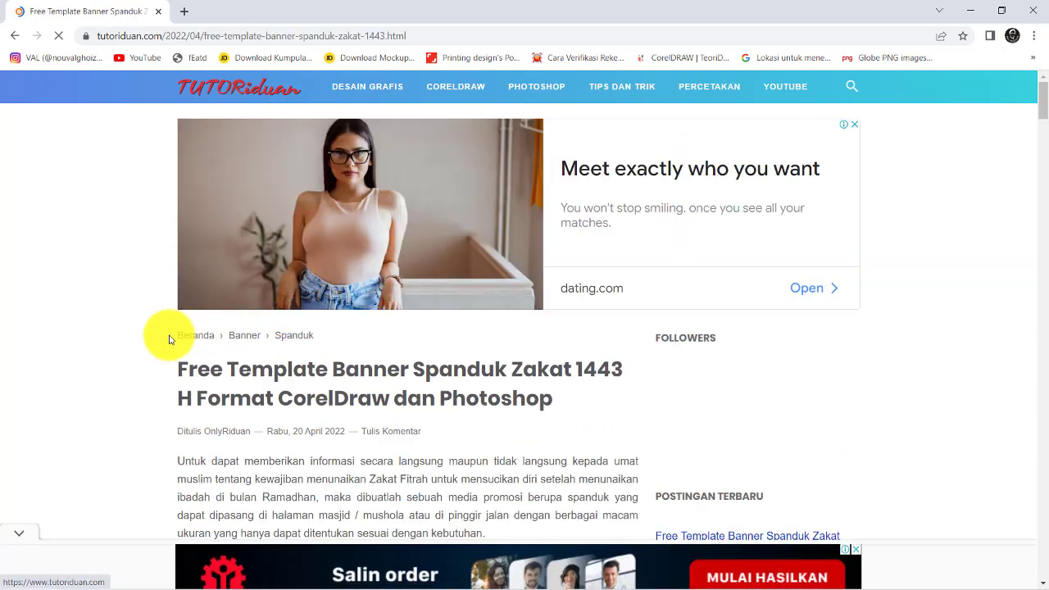
scroll(91, 303, "down", 3)
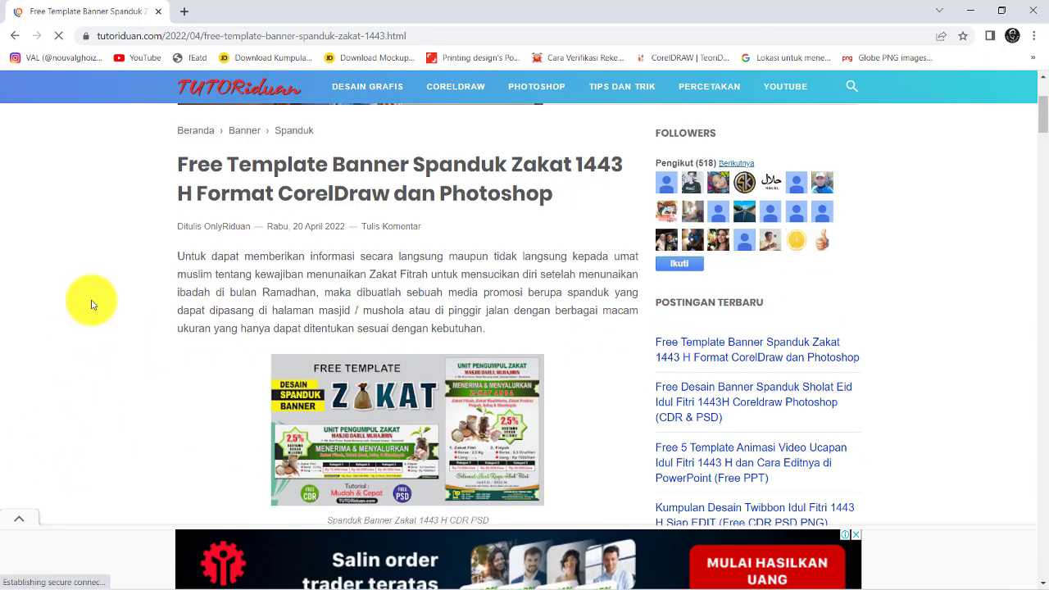
scroll(92, 304, "down", 1)
scroll(462, 302, "down", 3)
scroll(462, 301, "down", 3)
scroll(461, 302, "down", 3)
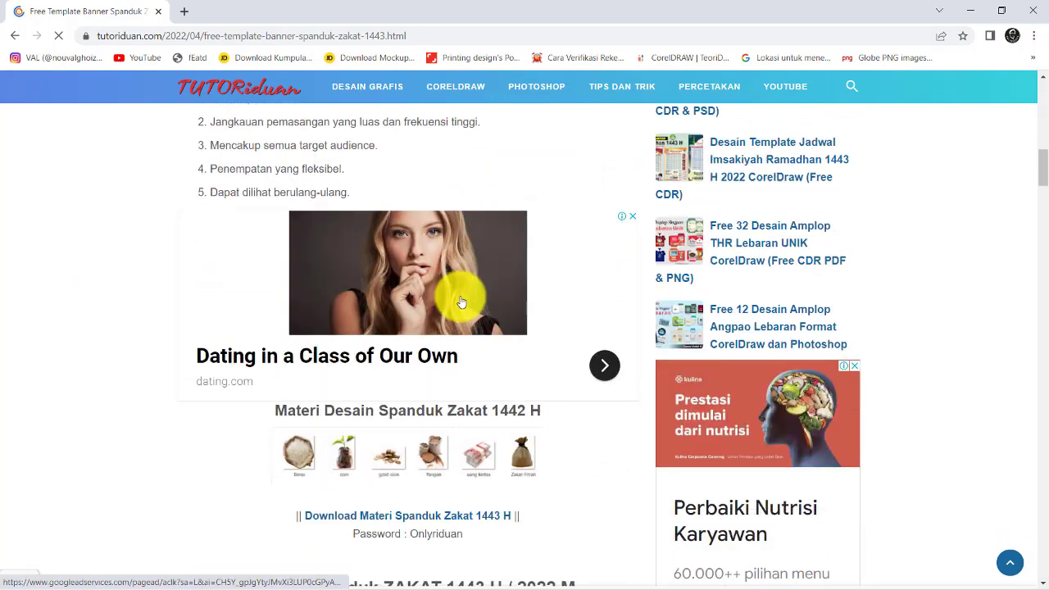
scroll(462, 302, "down", 2)
scroll(462, 302, "down", 1)
scroll(461, 302, "down", 3)
scroll(462, 302, "down", 1)
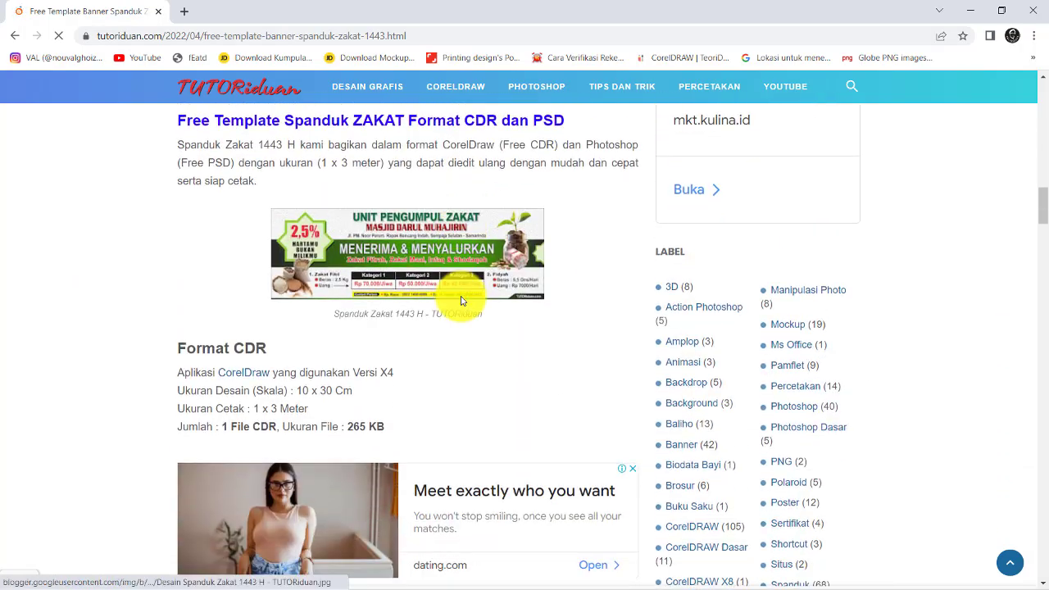
left_click(461, 301)
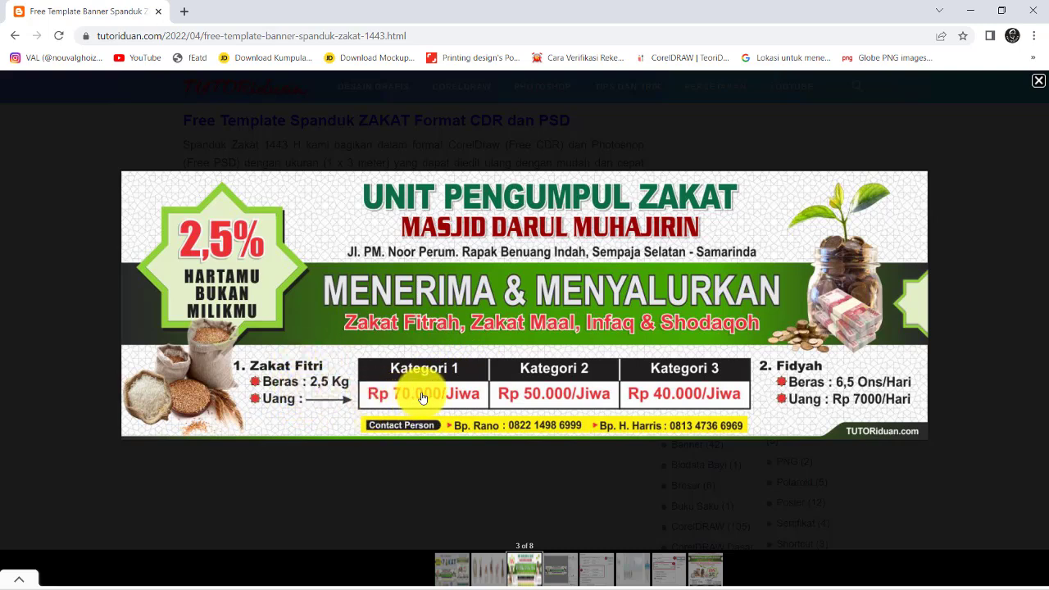
- Close the landscape preview and view the portrait Zakat banner enlarged
left_click(1038, 83)
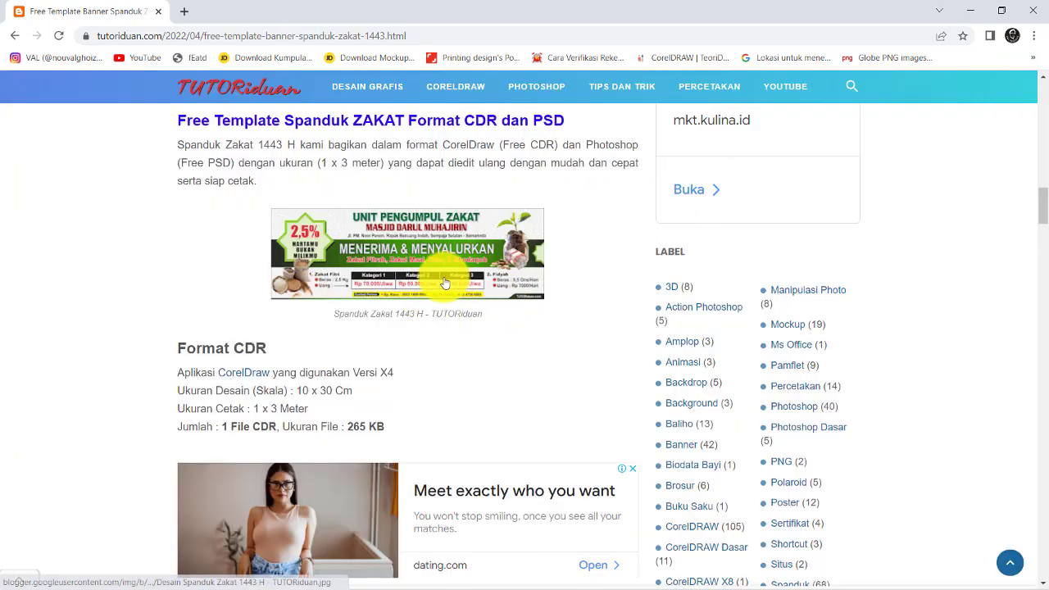
scroll(429, 290, "up", 1)
scroll(428, 290, "down", 6)
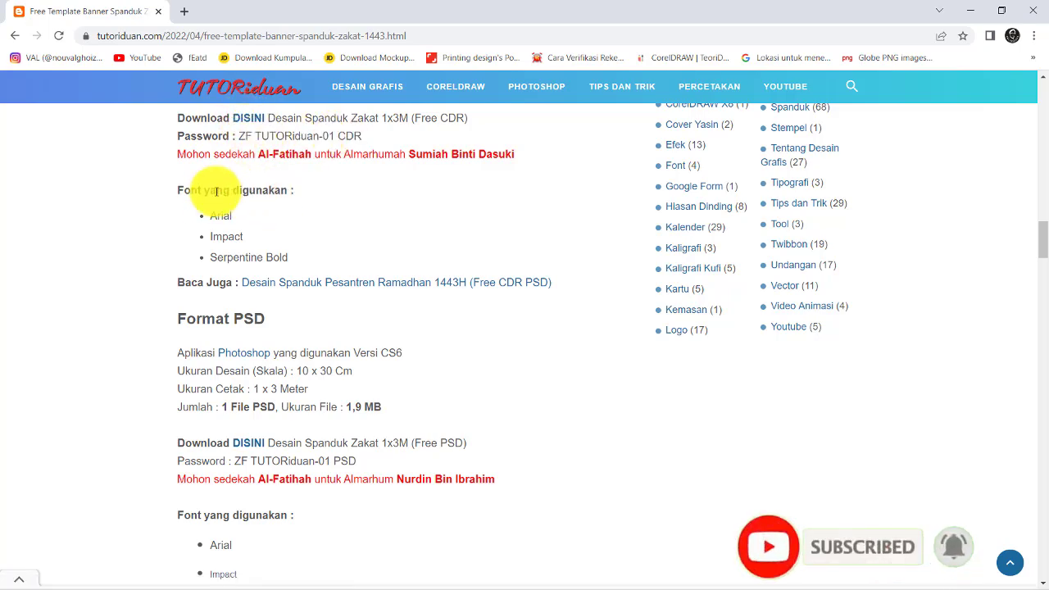
scroll(393, 303, "down", 2)
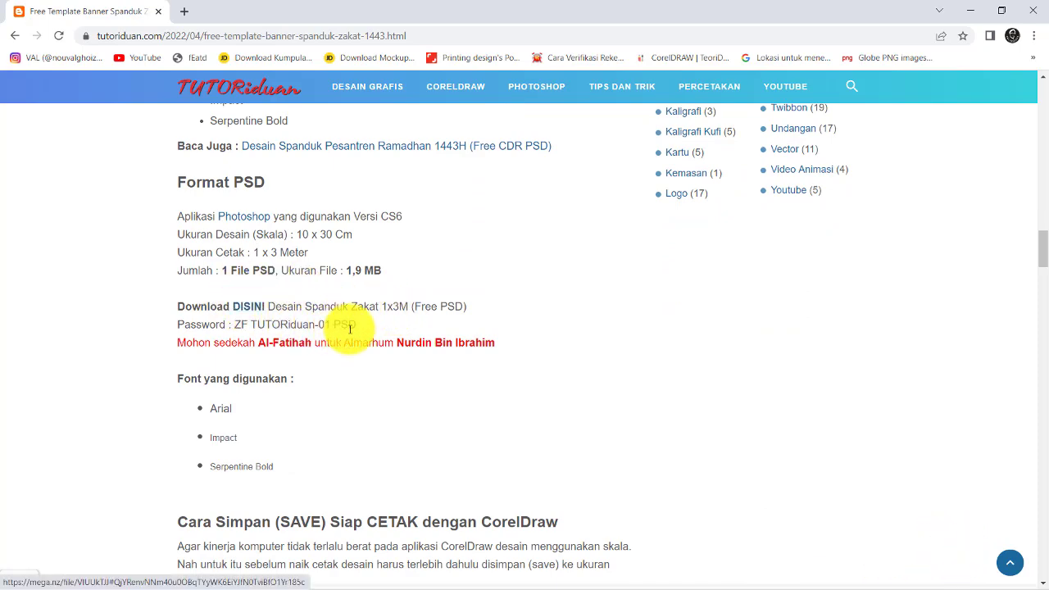
scroll(484, 369, "down", 4)
scroll(496, 363, "down", 5)
scroll(497, 368, "down", 4)
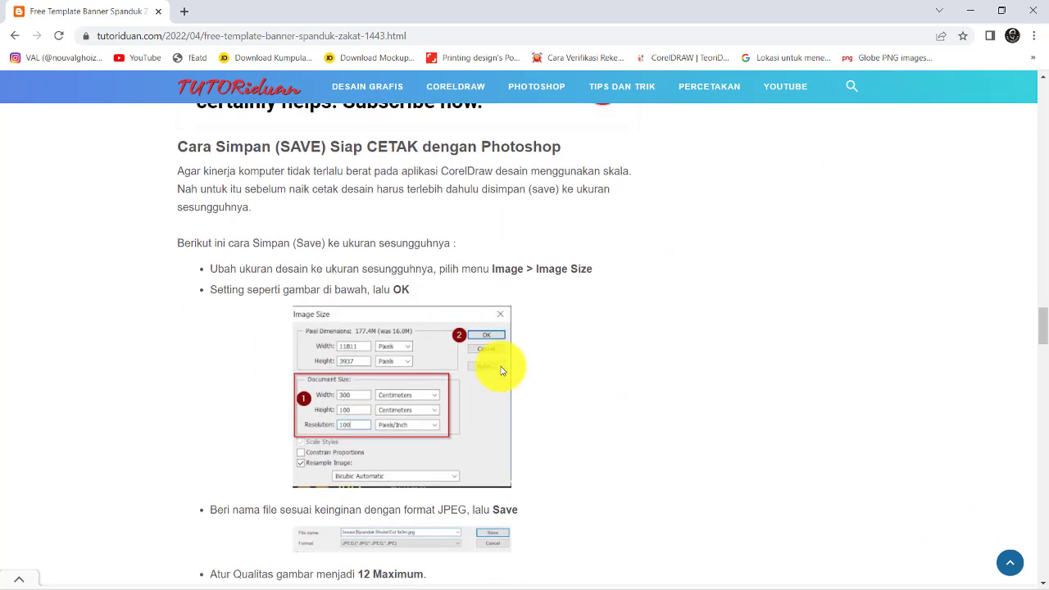
scroll(500, 369, "down", 5)
scroll(499, 368, "down", 6)
scroll(500, 368, "up", 1)
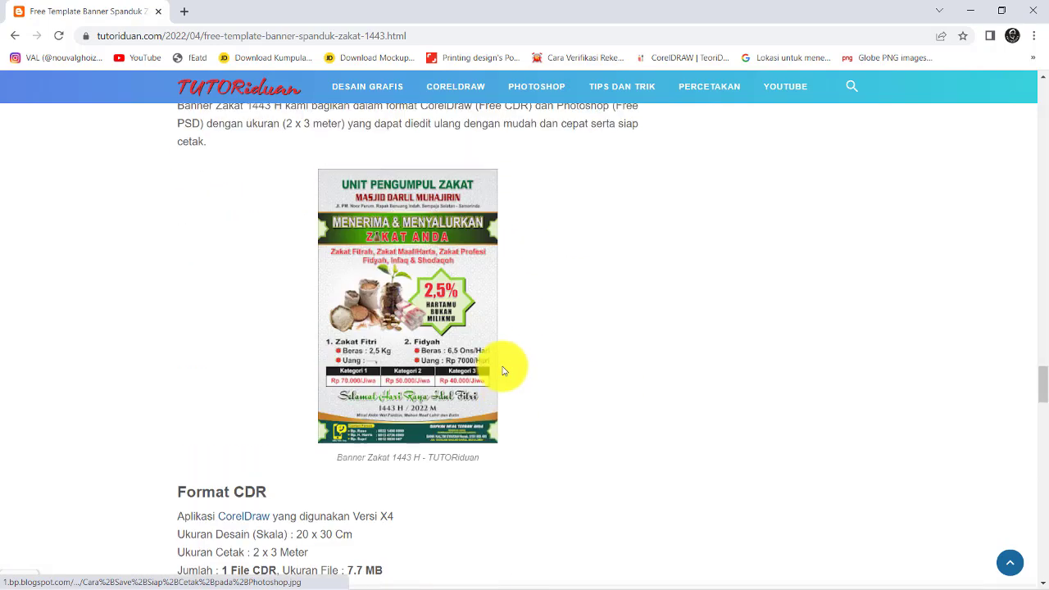
scroll(442, 363, "up", 1)
left_click(441, 364)
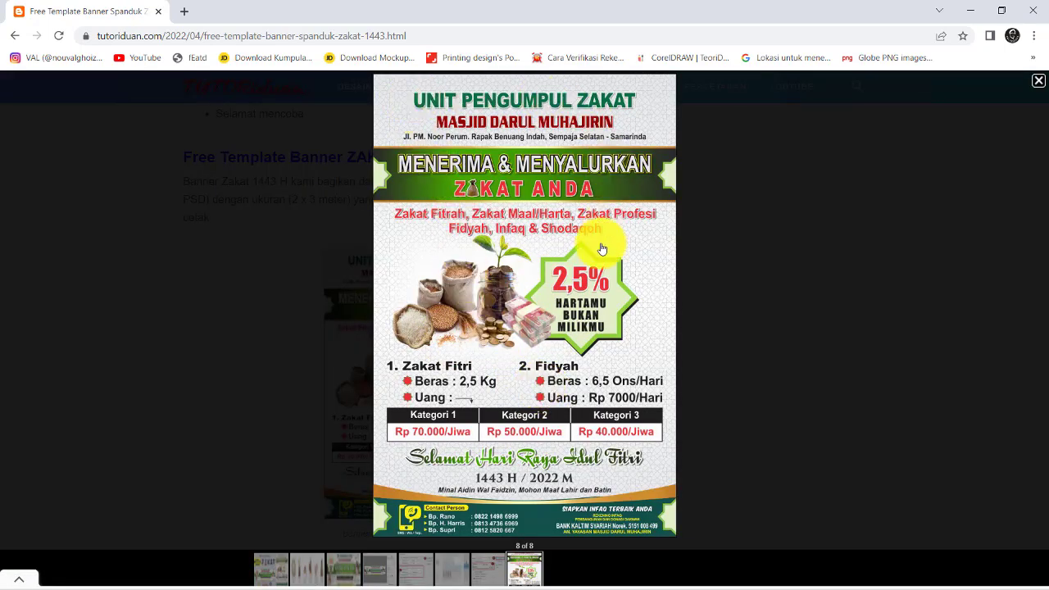
- Close the portrait preview and scroll to the 2x3M CDR Download DISINI section and font list
left_click(1035, 85)
scroll(440, 243, "down", 2)
scroll(433, 241, "down", 4)
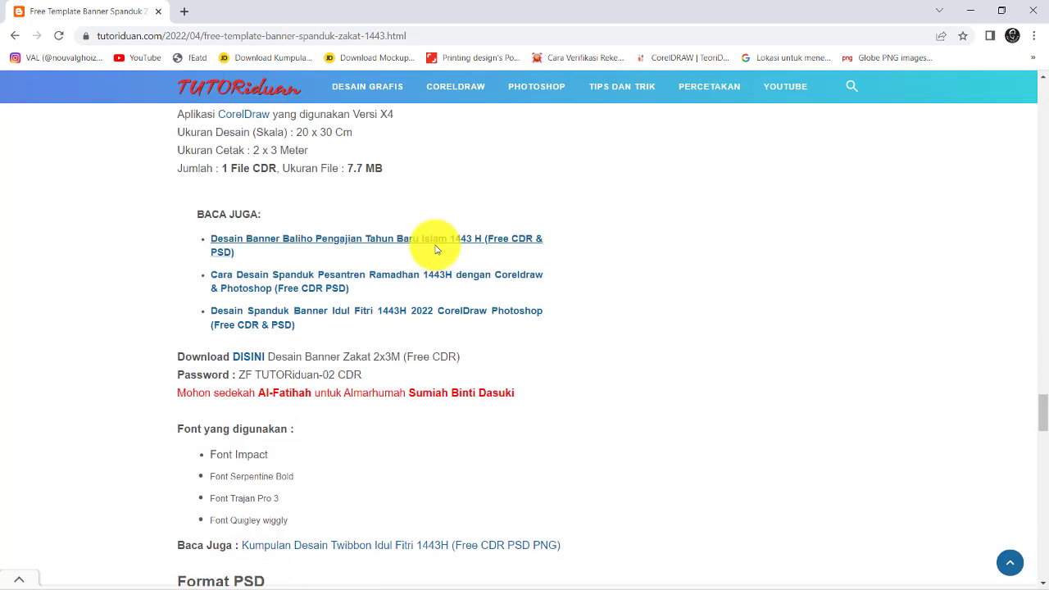
scroll(437, 250, "down", 2)
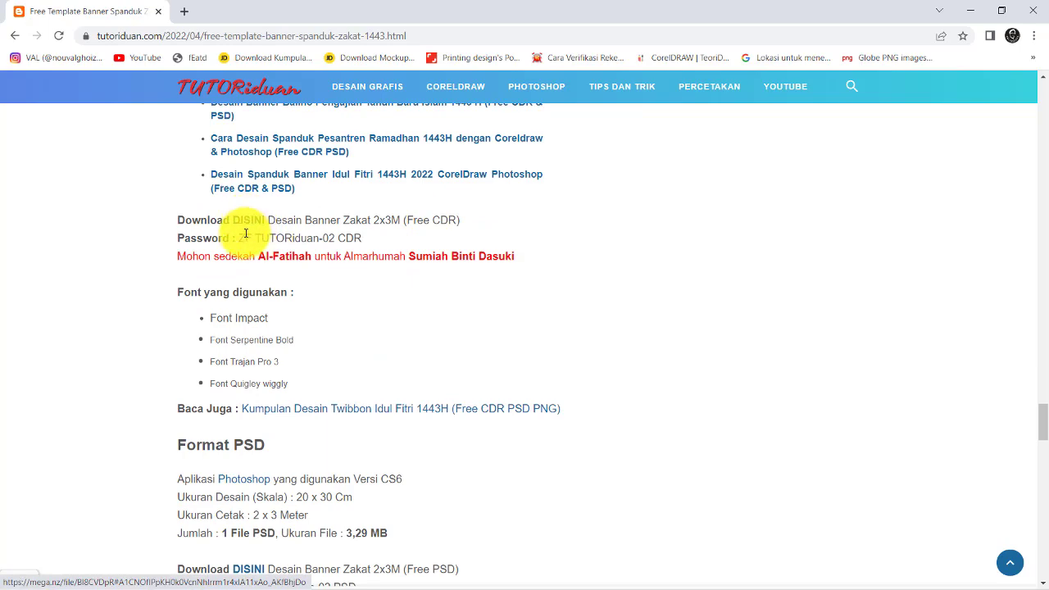
scroll(381, 328, "down", 4)
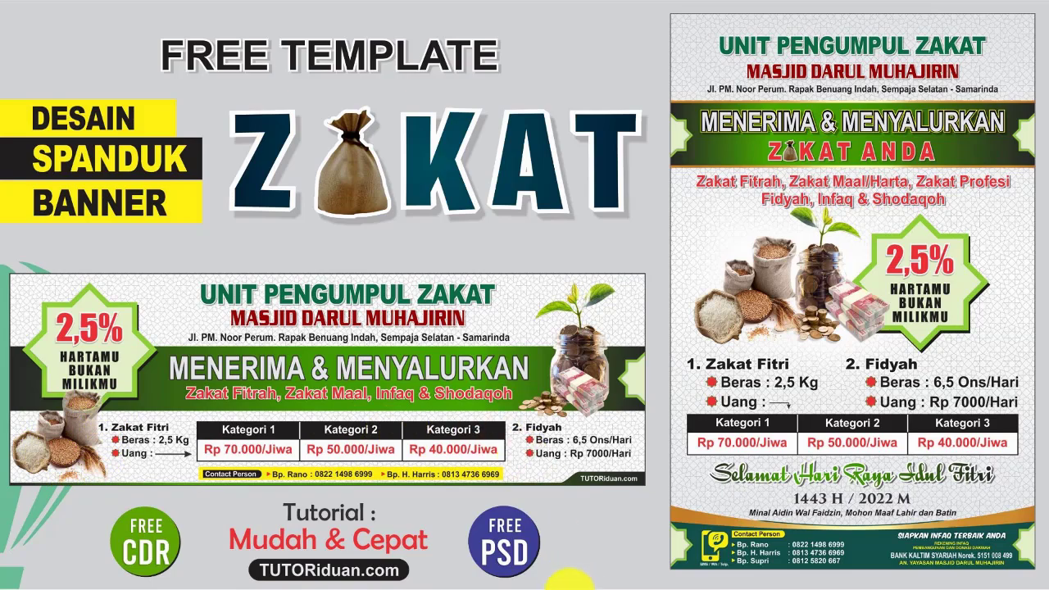
left_click(582, 575)
scroll(569, 391, "up", 5)
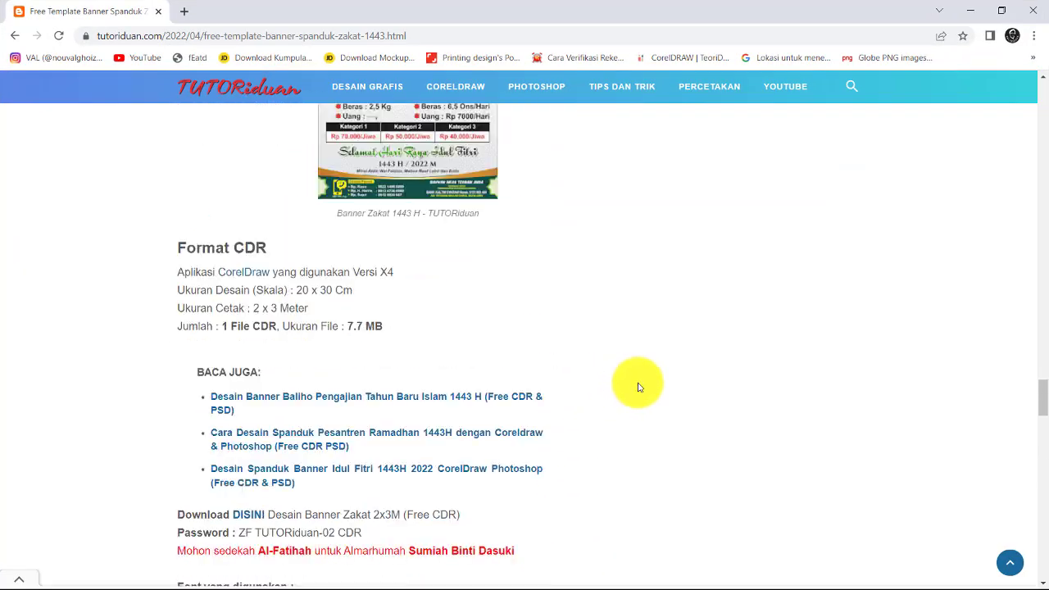
scroll(637, 386, "up", 5)
scroll(565, 368, "up", 5)
scroll(535, 368, "up", 5)
scroll(535, 368, "up", 5)
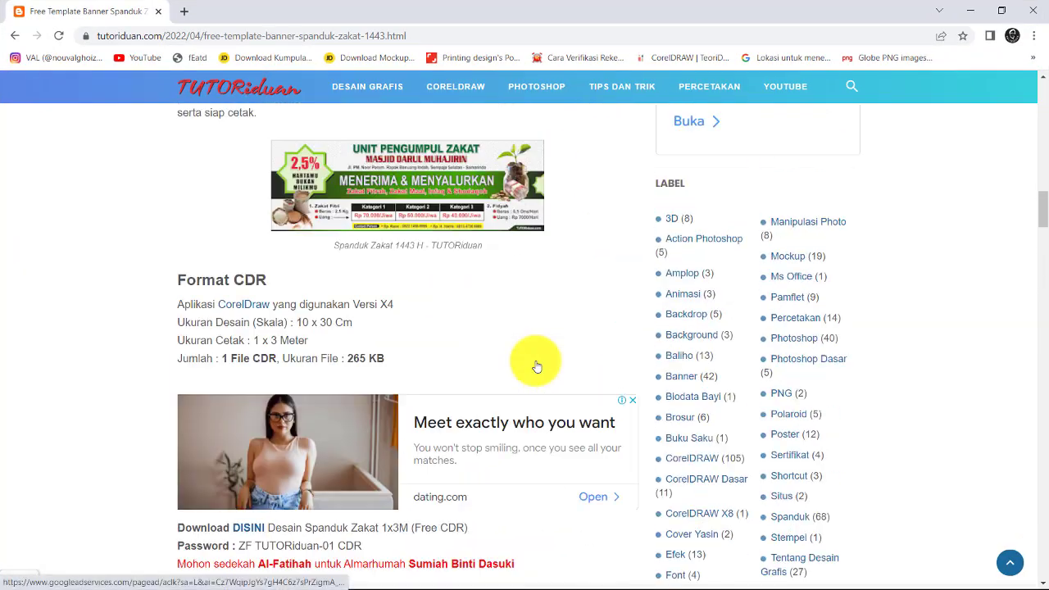
scroll(535, 368, "up", 5)
scroll(537, 366, "up", 5)
scroll(536, 367, "down", 4)
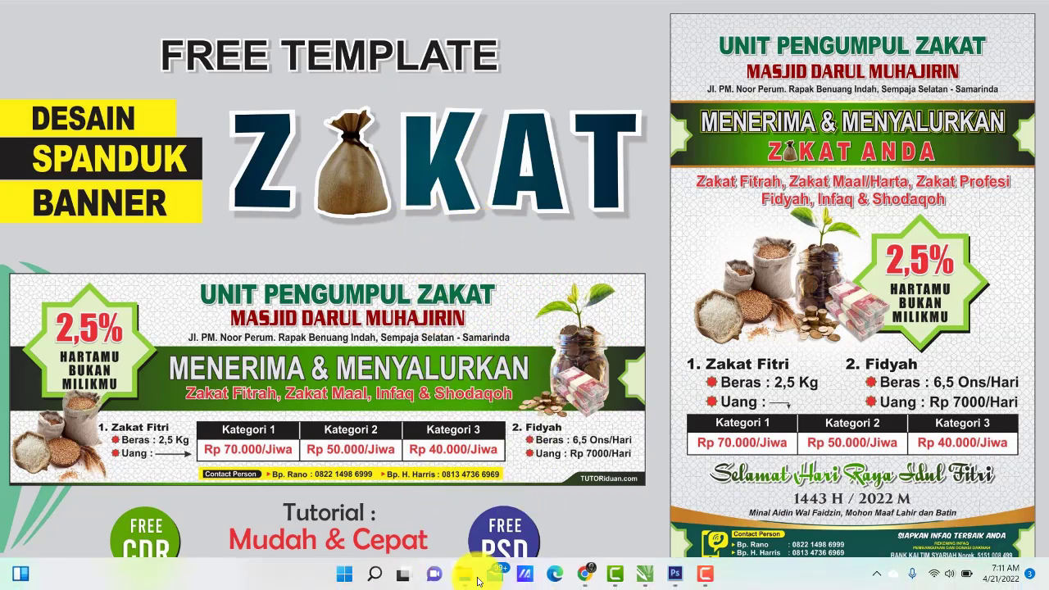
- Browse the banner project's CDR and PSD folders to look at the Zakat template files
left_click(476, 579)
double_click(281, 129)
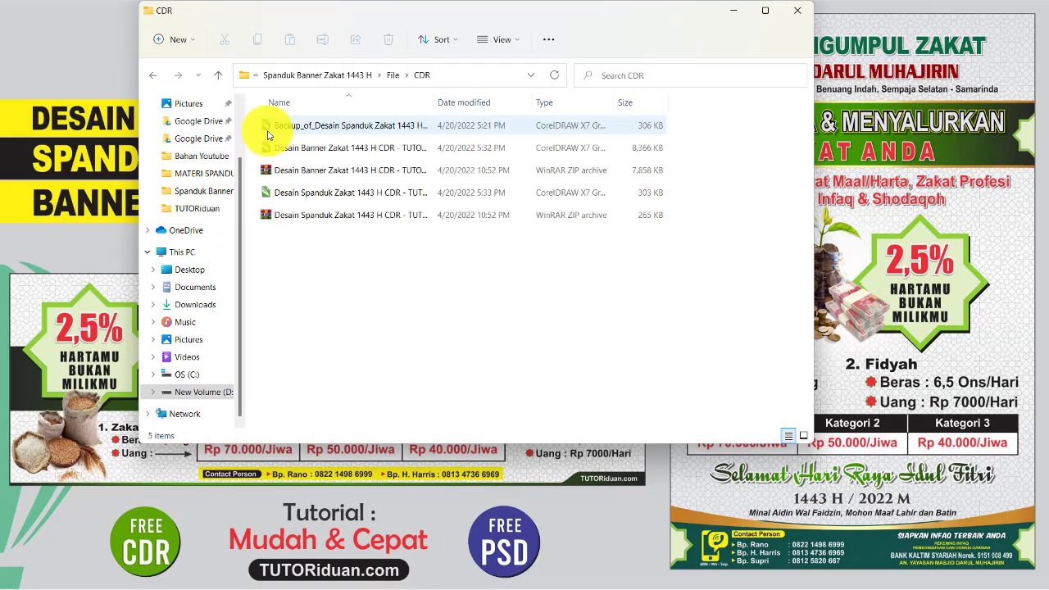
left_click(319, 190)
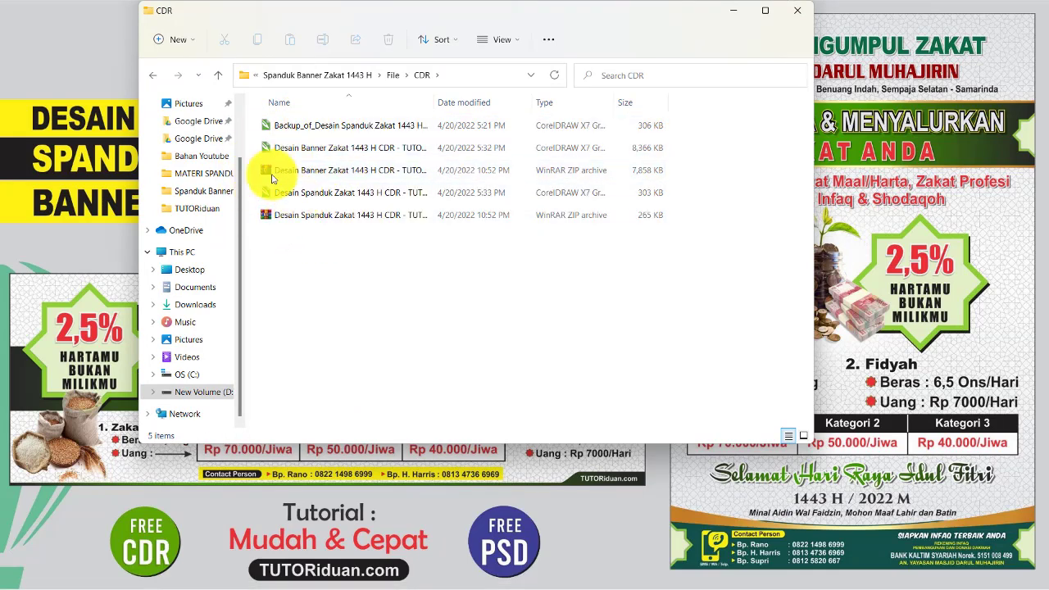
left_click(152, 74)
double_click(278, 148)
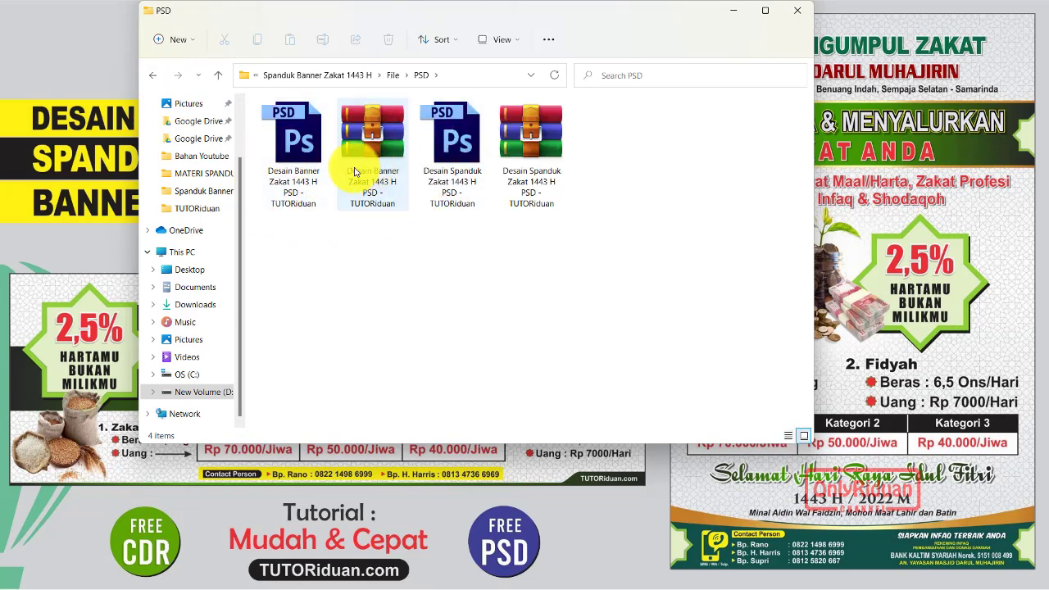
left_click(305, 146)
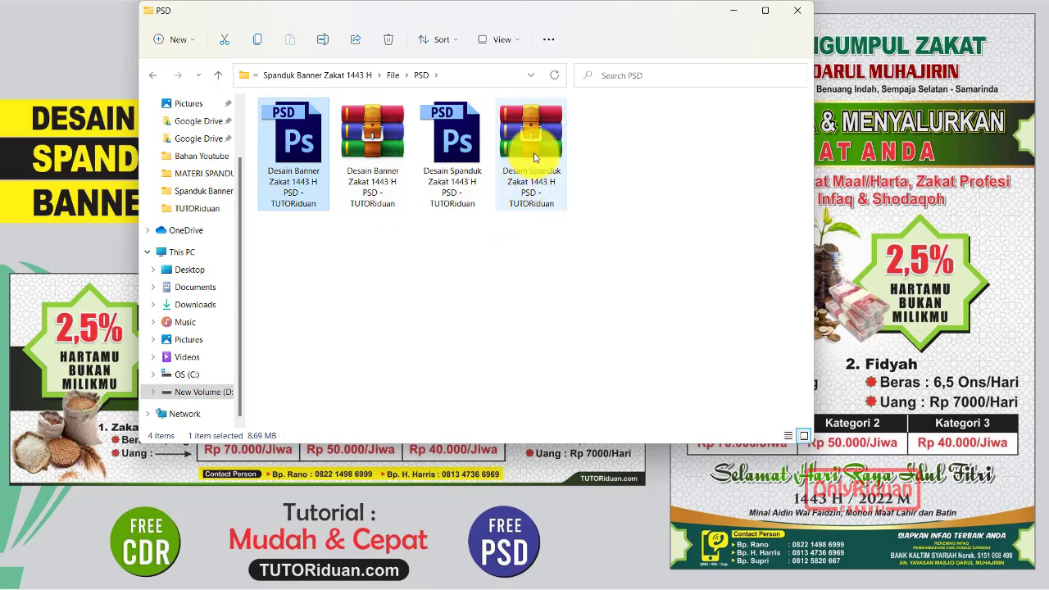
left_click(457, 147)
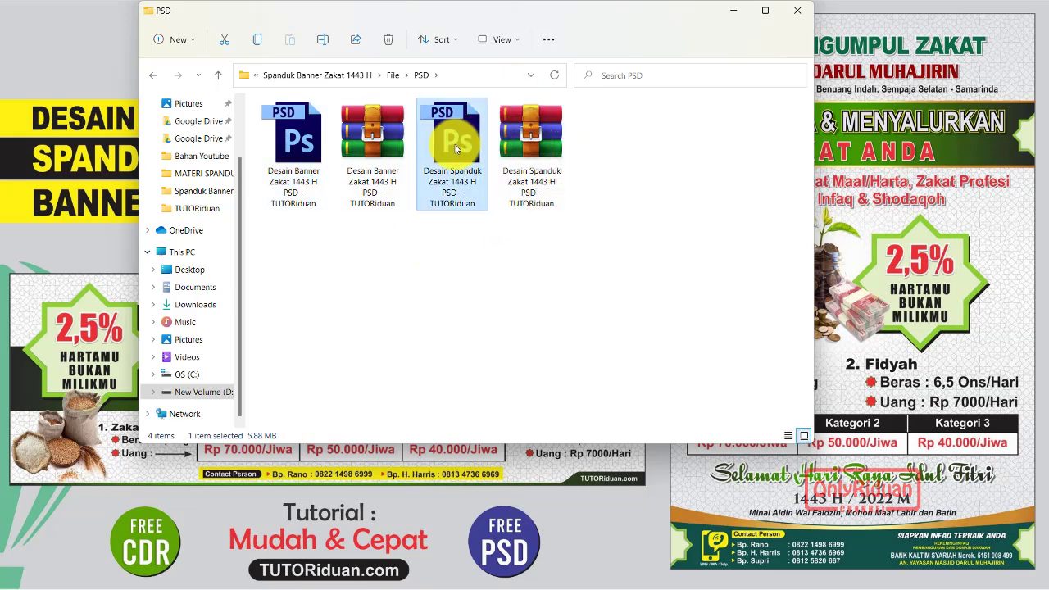
- Return to the CDR folder and open Desain Spanduk Zakat 1443 H CDR in CorelDRAW
left_click(152, 76)
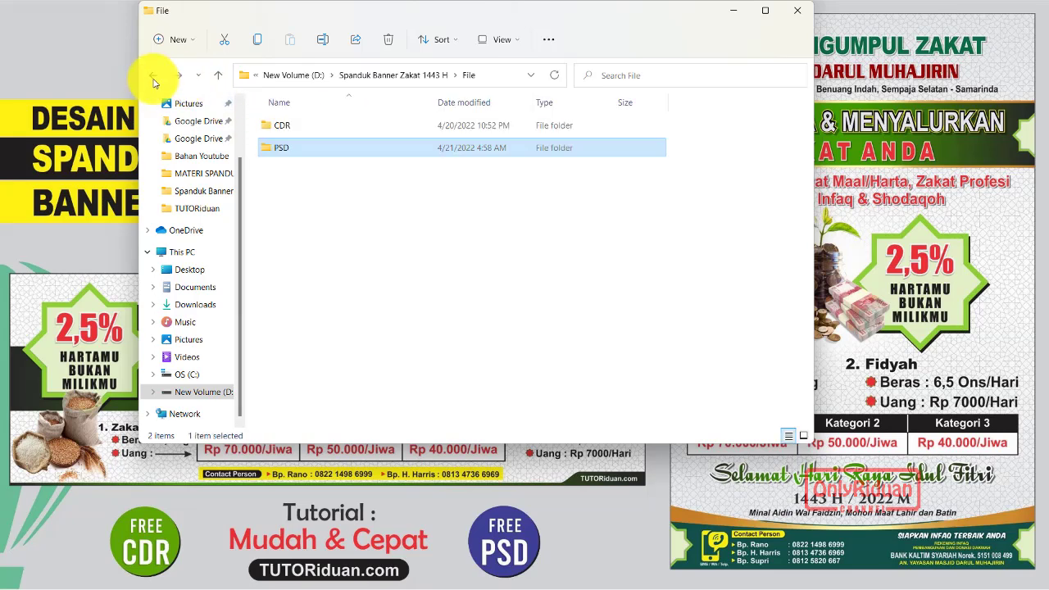
double_click(274, 124)
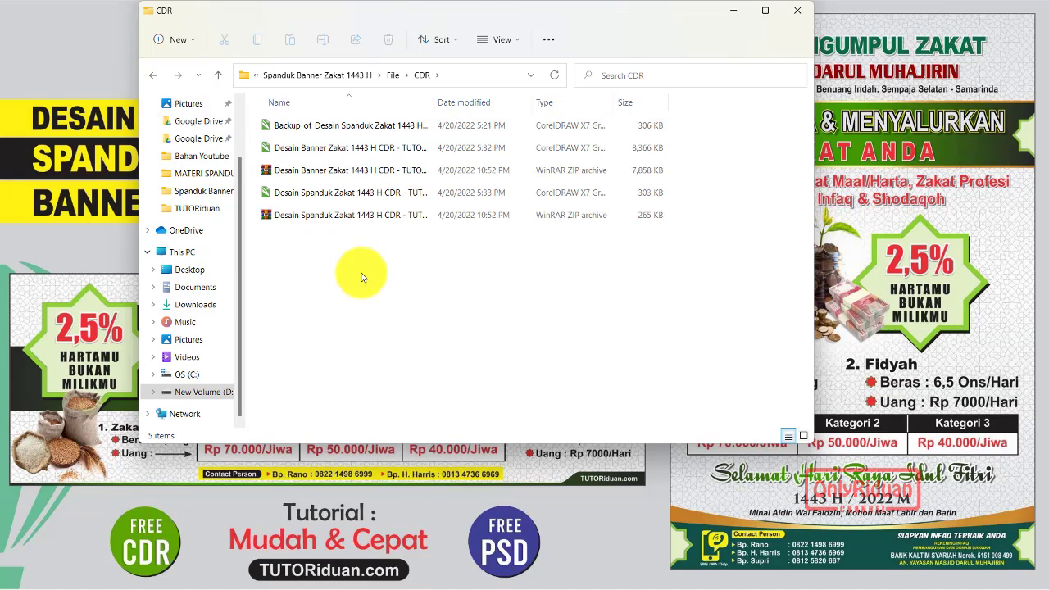
double_click(328, 192)
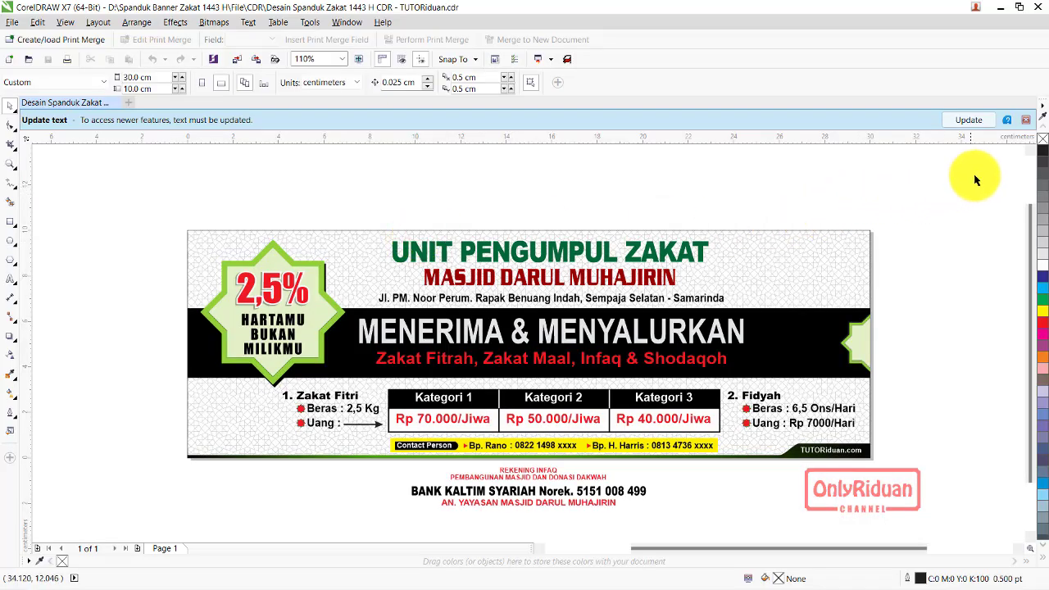
- Confirm the template's text update and bring CorelDRAW back from the CDR folder
left_click(1023, 122)
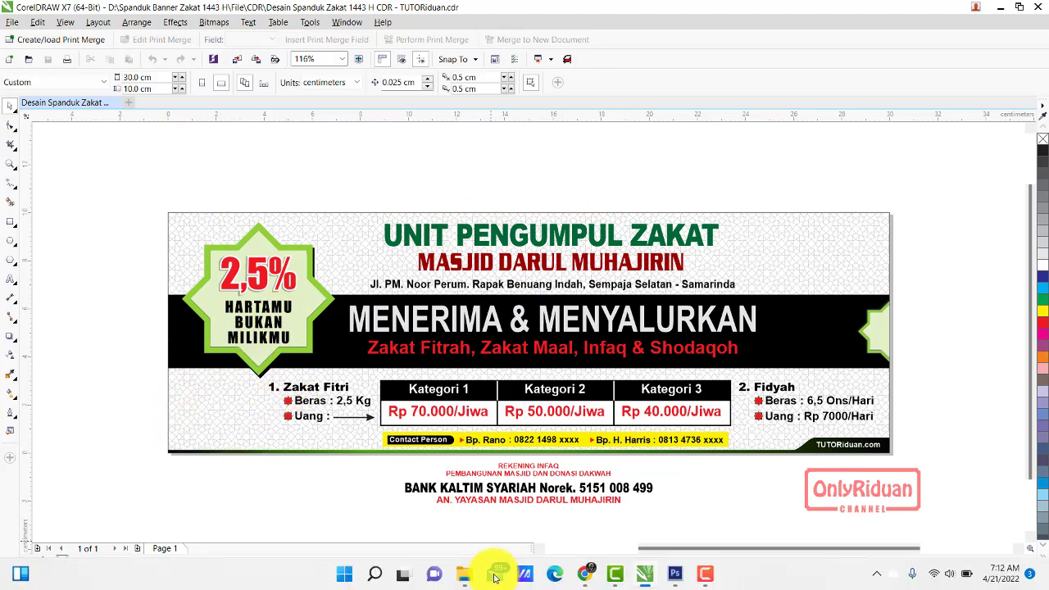
left_click(462, 573)
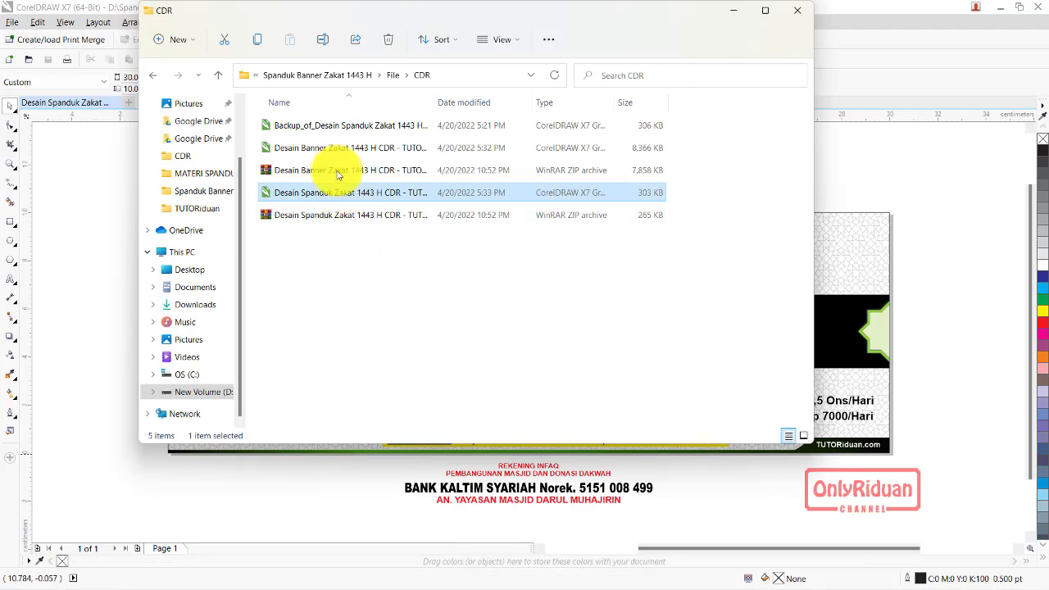
key("alt+Tab")
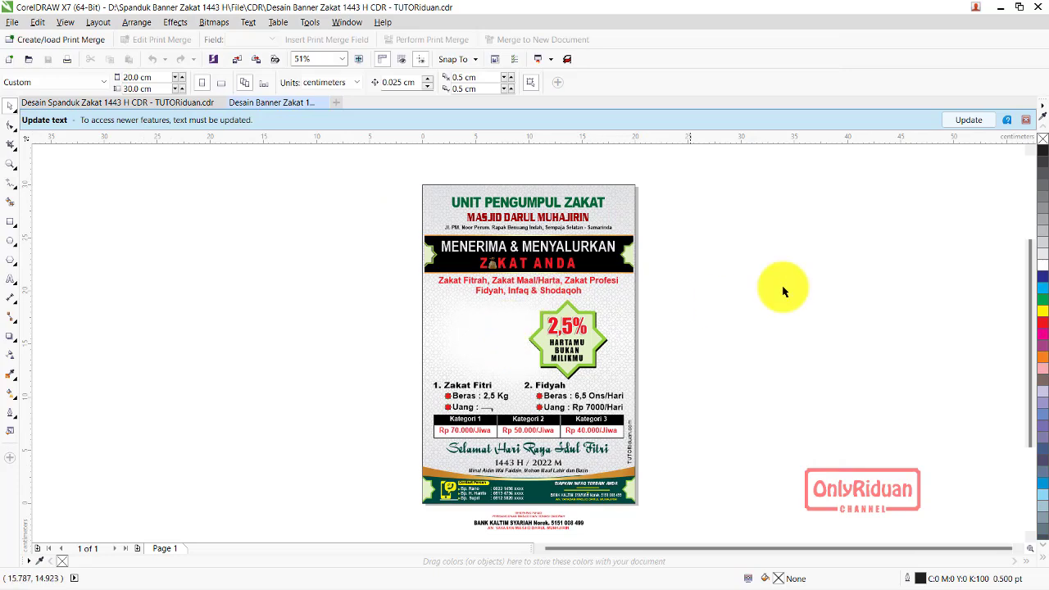
- Switch to the landscape Spanduk Zakat document, zoom onto the banner, and select the black middle band
left_click(1027, 123)
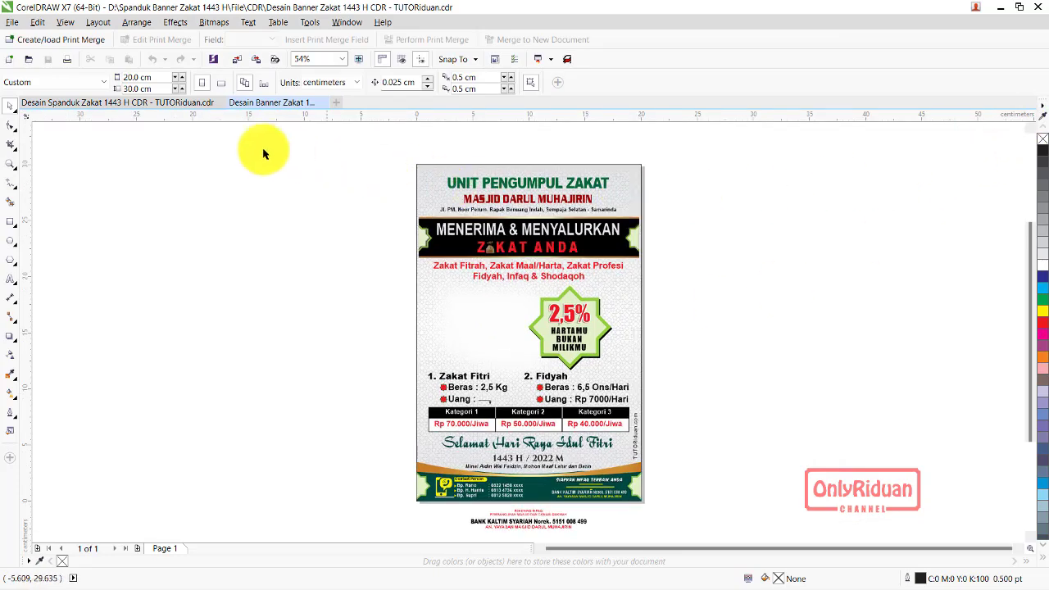
left_click(150, 105)
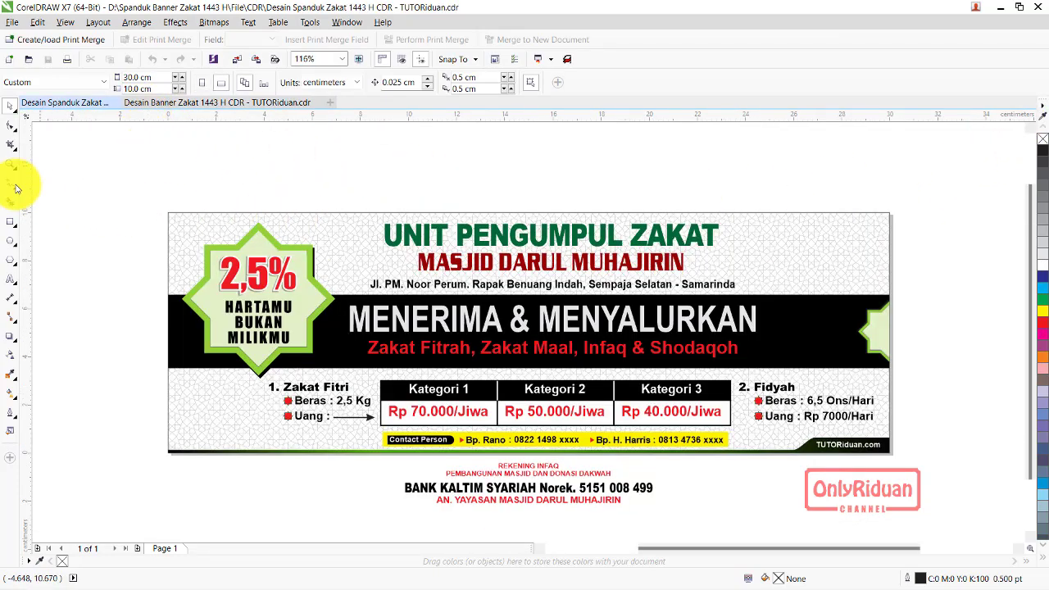
left_click(12, 164)
left_click_drag(145, 193, 897, 464)
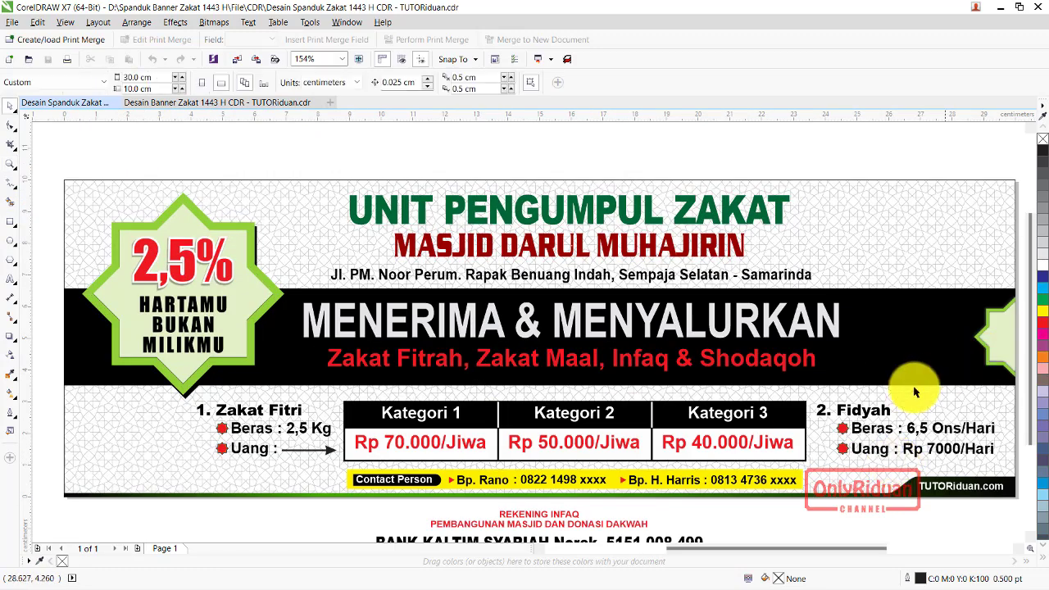
left_click(873, 341)
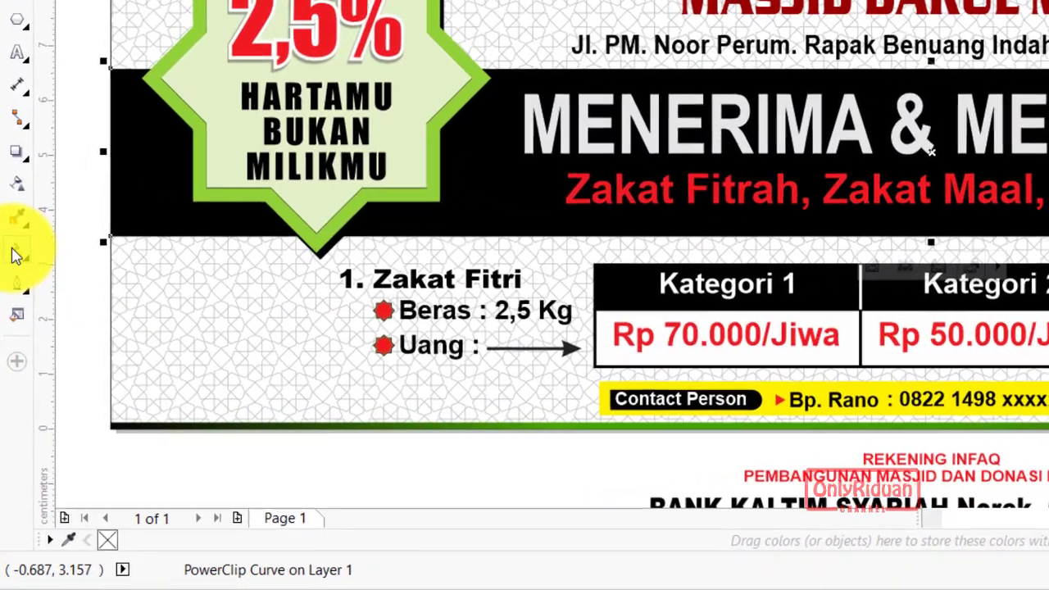
- Apply an interactive fountain fill to the band with a black right end
left_click(8, 394)
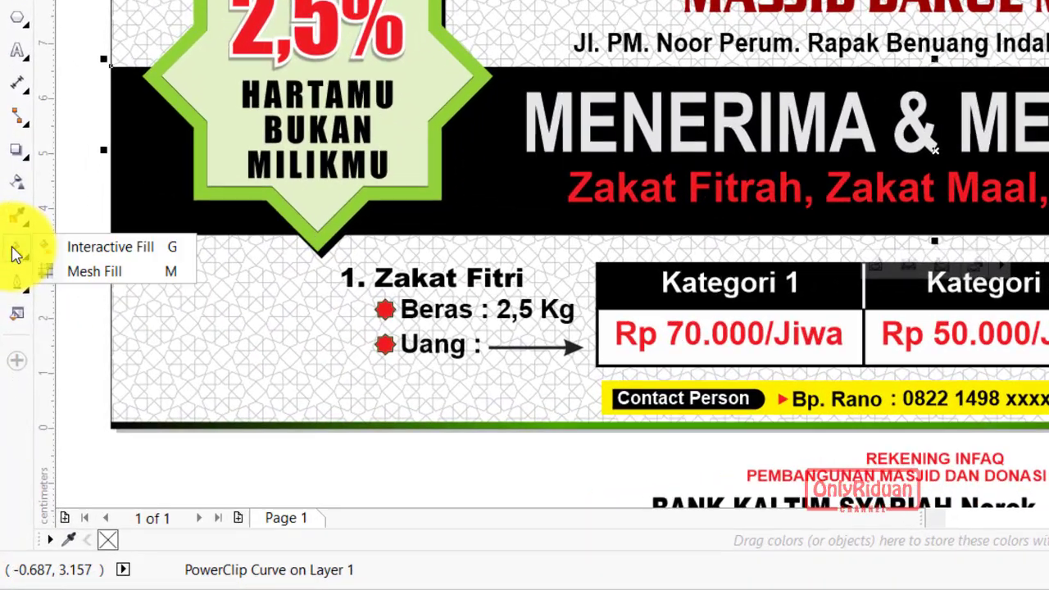
left_click(80, 253)
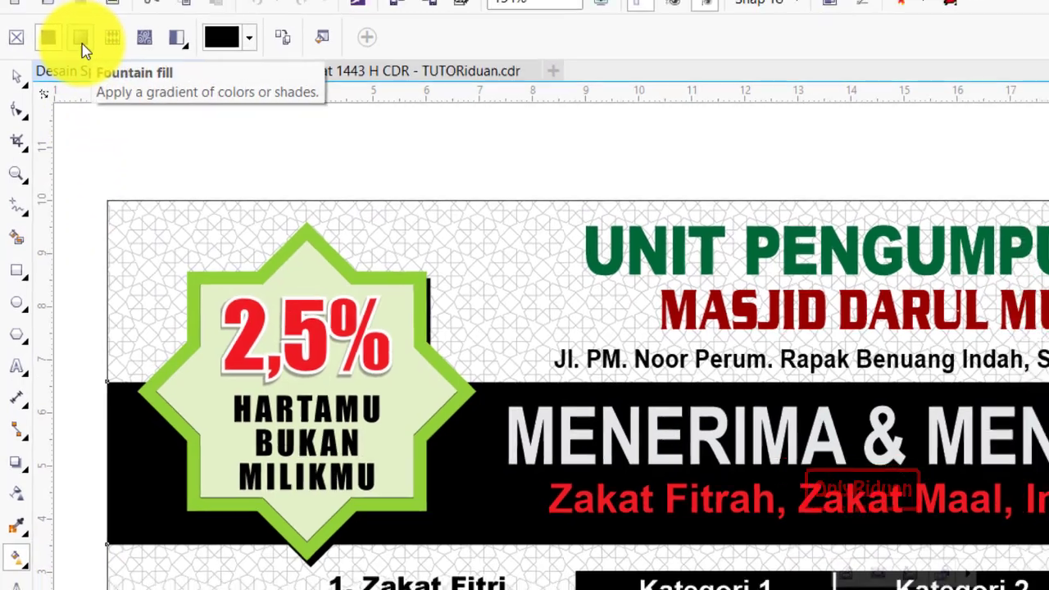
left_click(85, 39)
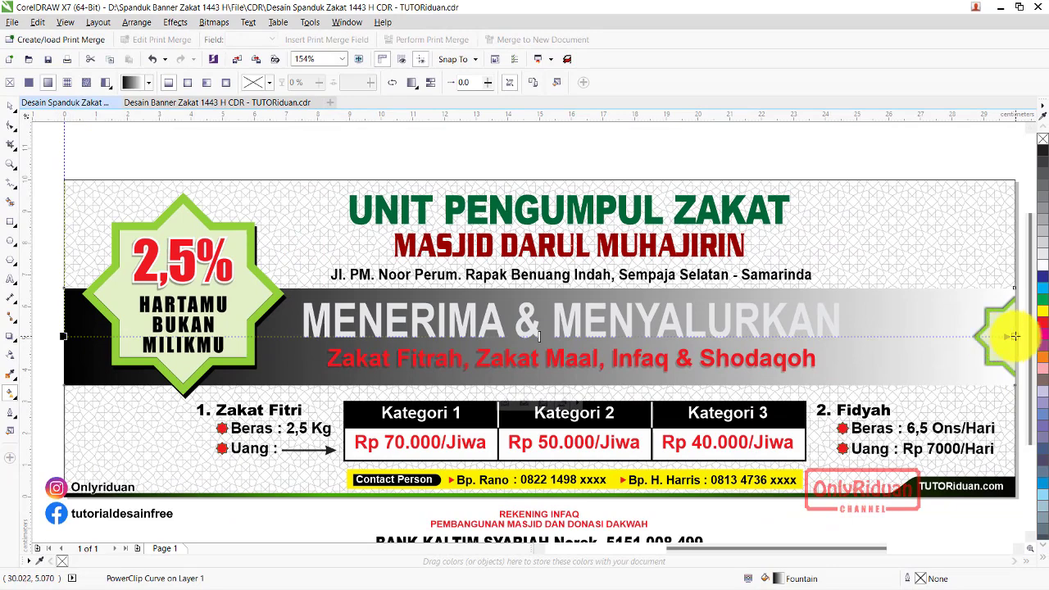
left_click(954, 357)
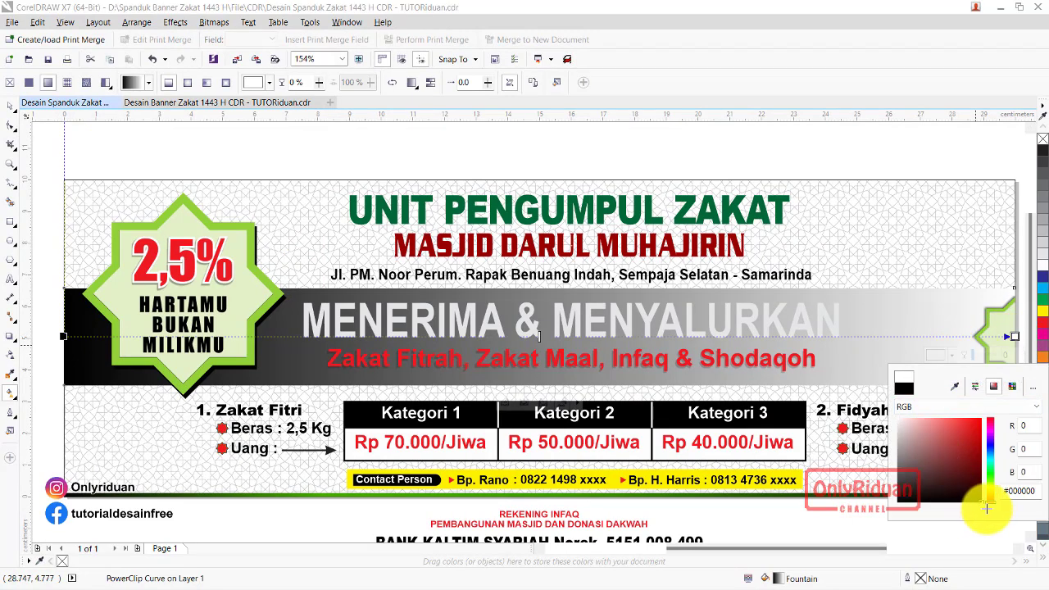
left_click(987, 508)
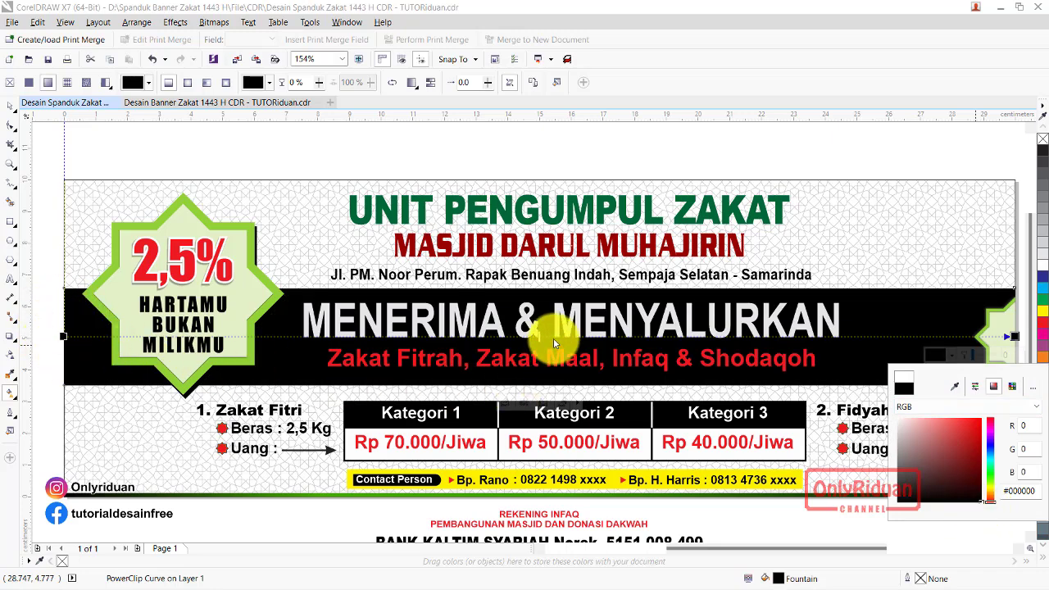
left_click(549, 335)
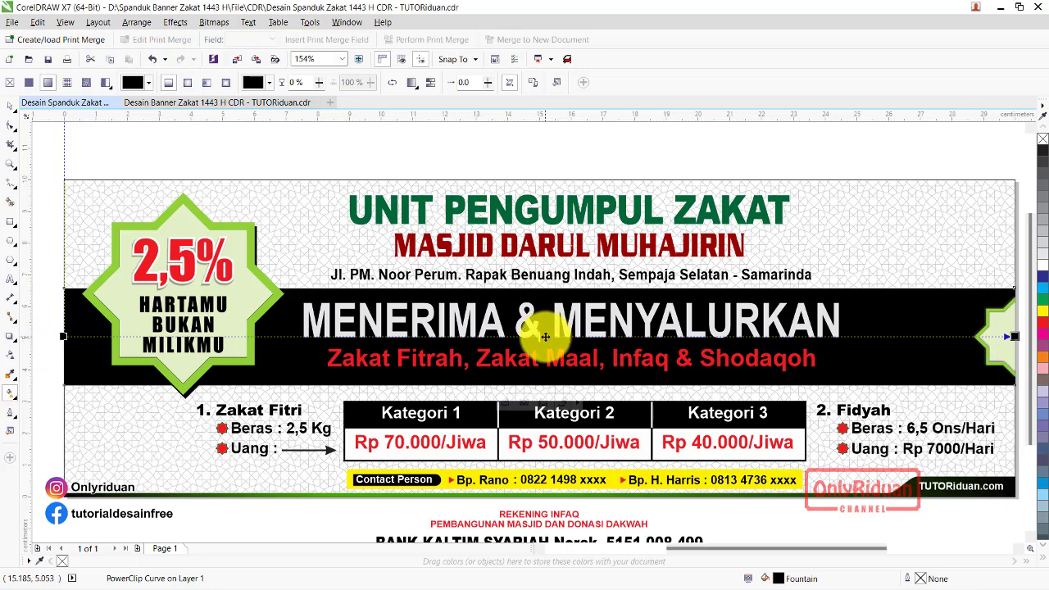
- Set the gradient's midpoint to bright green #0AC940, then deselect the band
left_click(545, 336)
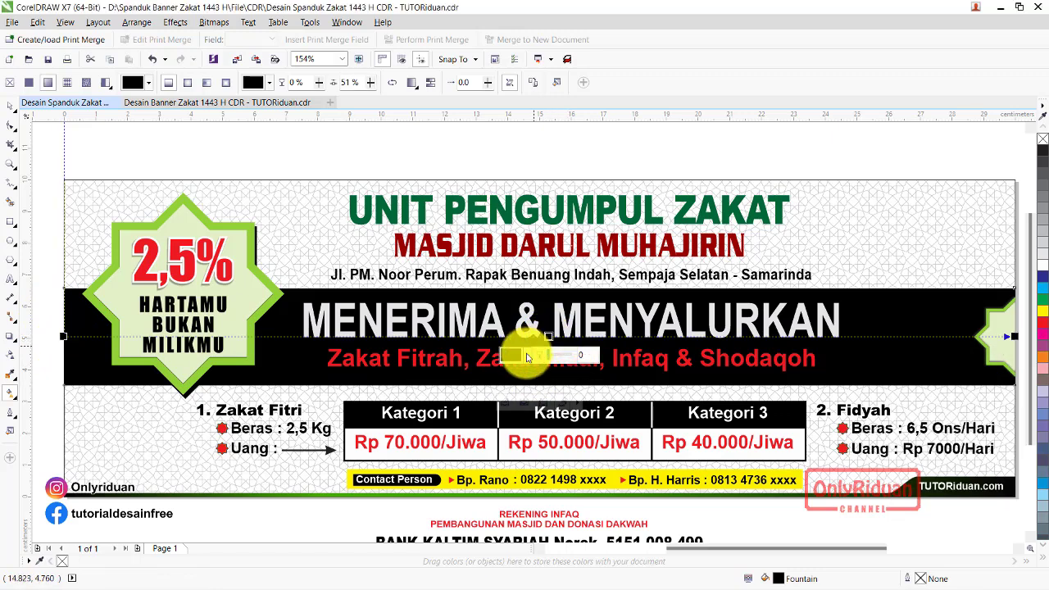
left_click(527, 358)
left_click(603, 474)
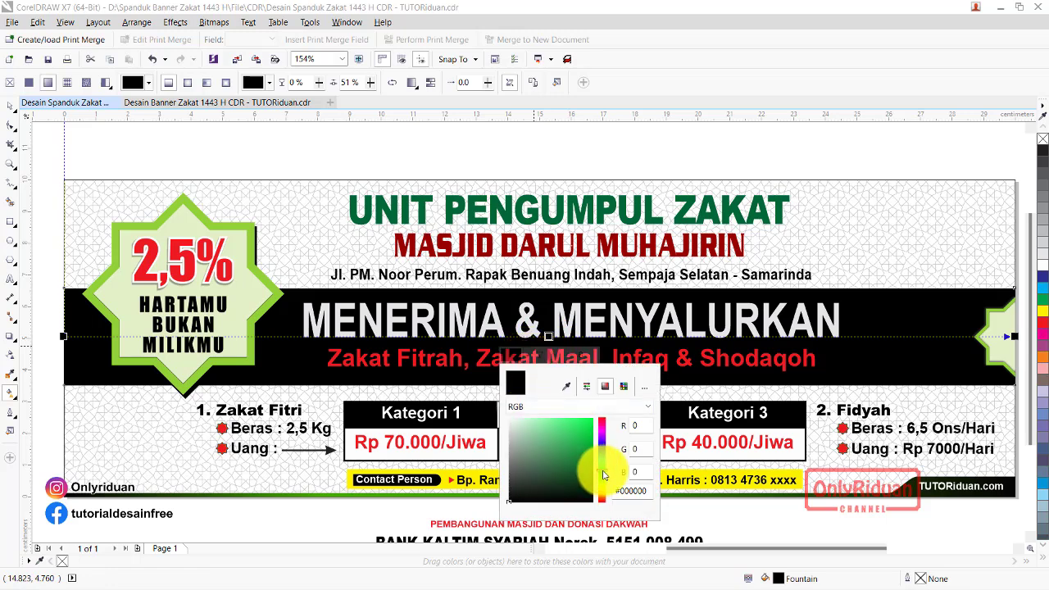
left_click(588, 453)
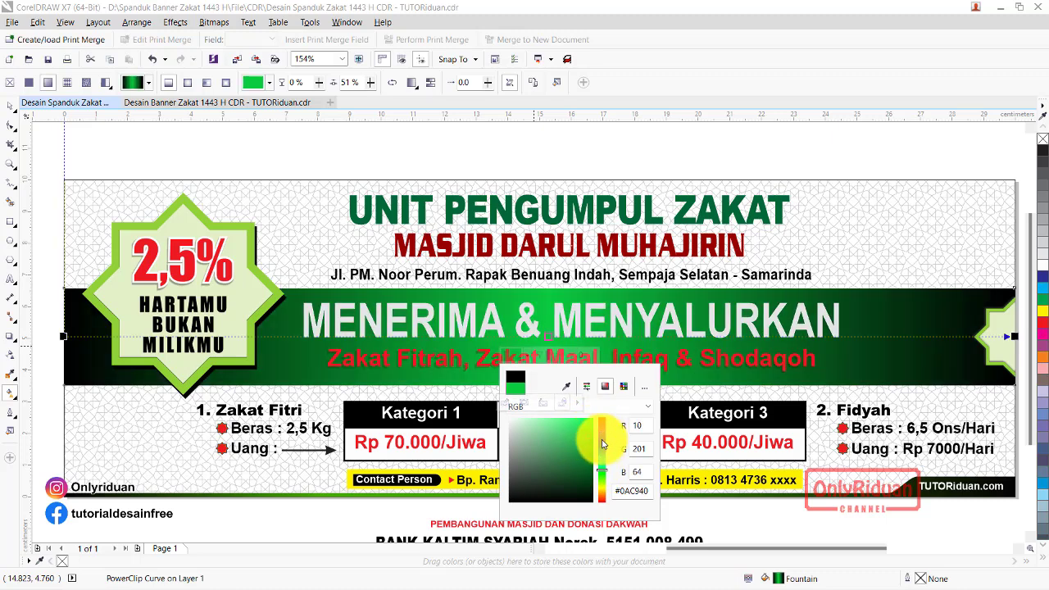
left_click(290, 160)
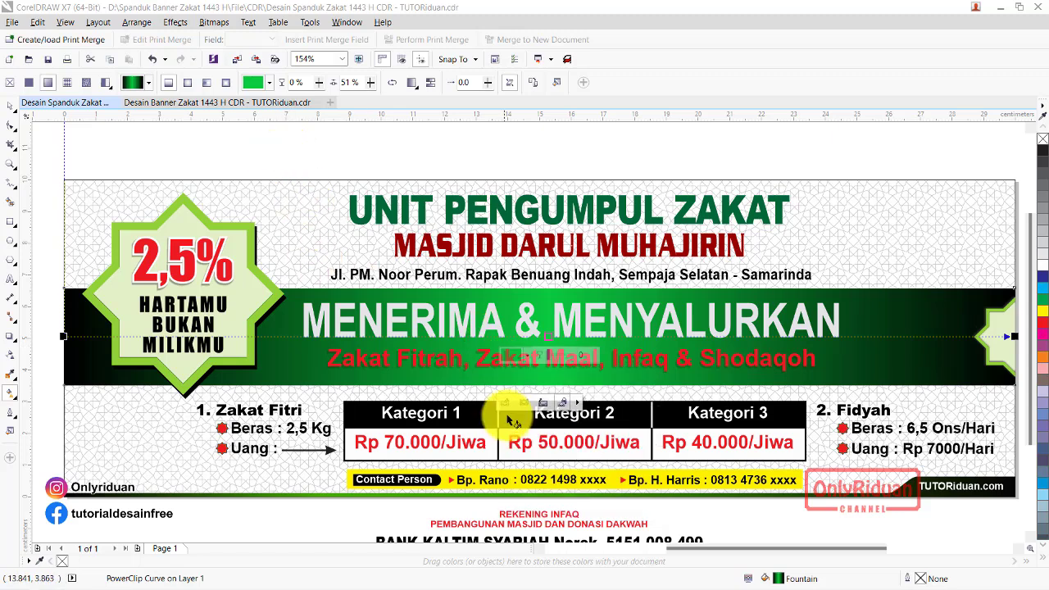
left_click(10, 115)
left_click(149, 146)
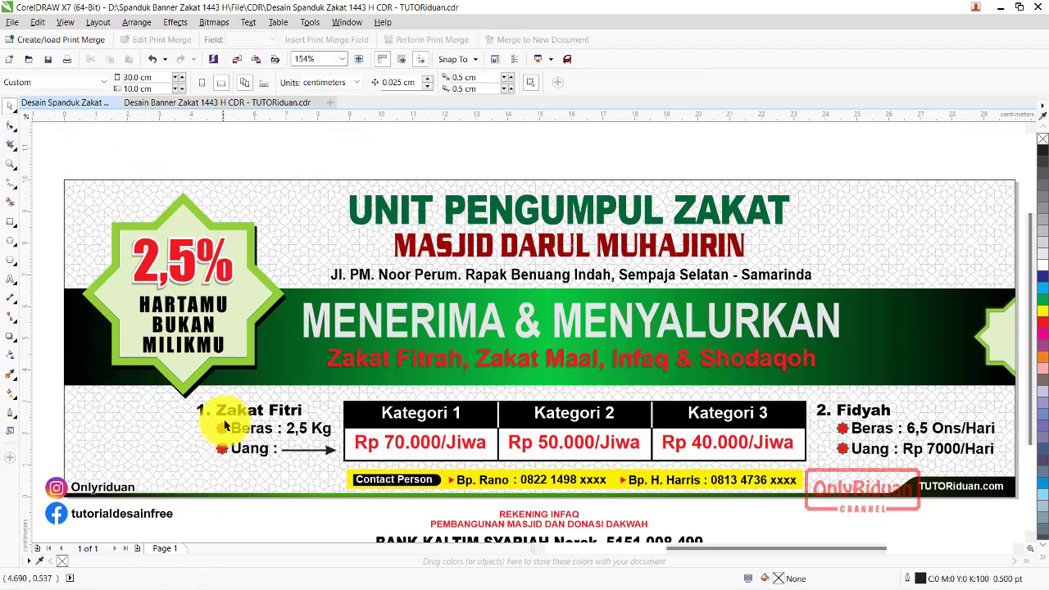
- Import the Pangan rice-sack image from MATERI SPANDUK ZAKAT and place it below the star, slightly enlarged
left_click(13, 22)
left_click(59, 223)
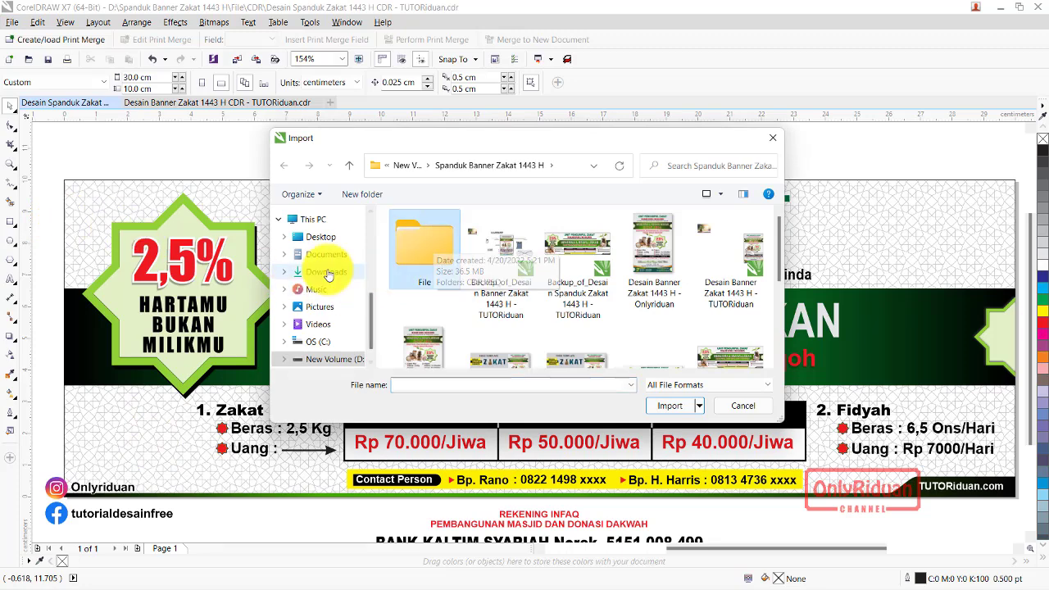
left_click(328, 272)
scroll(653, 315, "down", 2)
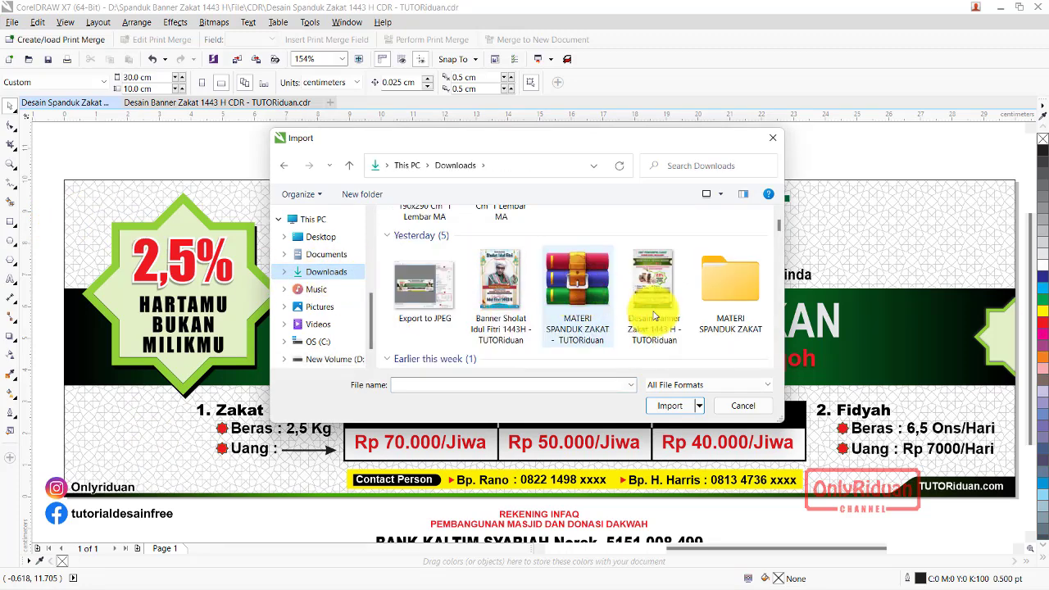
double_click(730, 287)
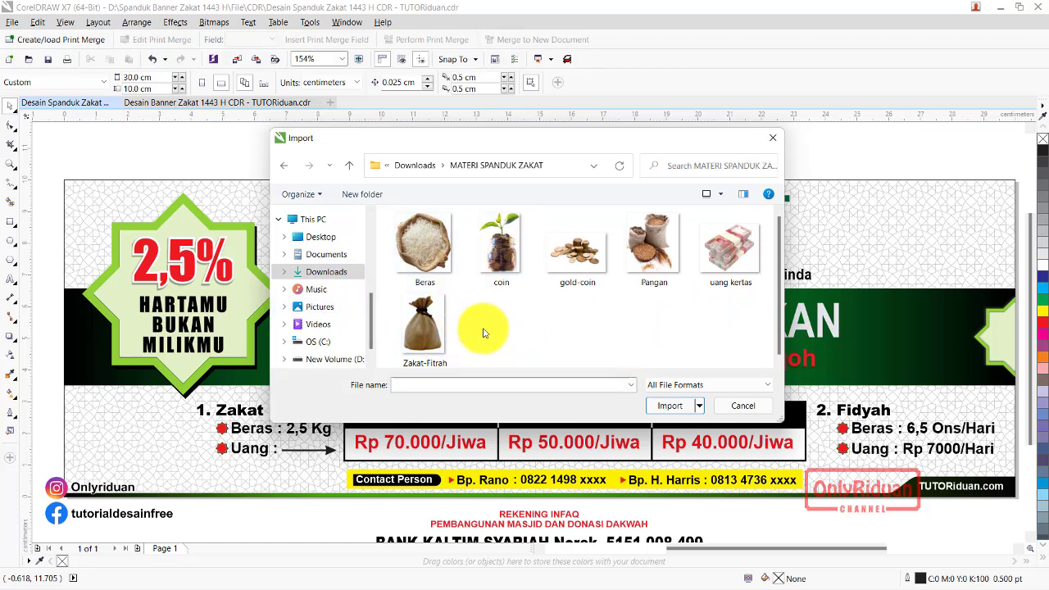
left_click(654, 242)
left_click(670, 405)
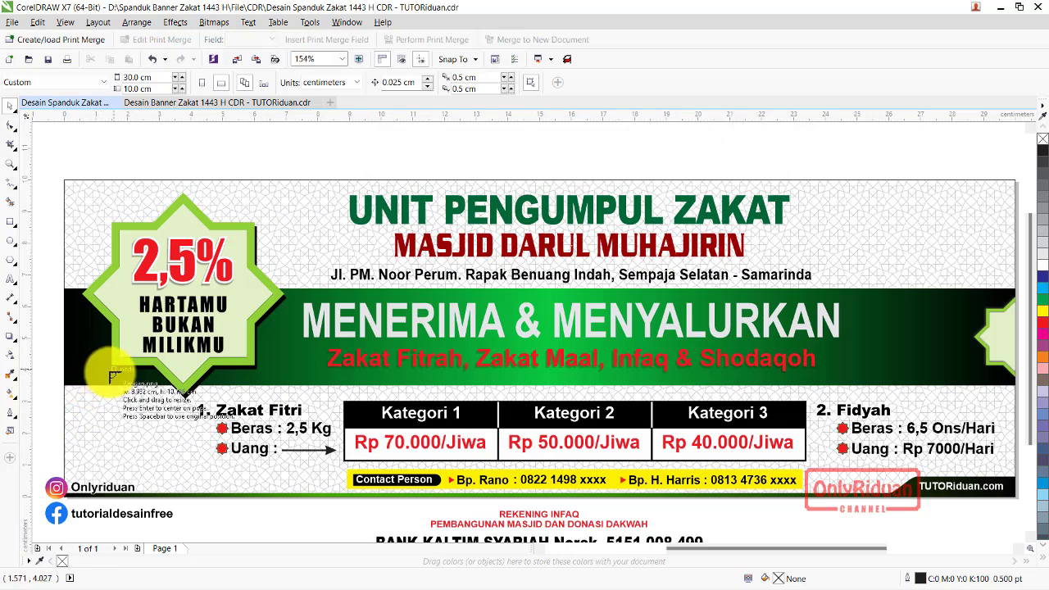
left_click_drag(114, 373, 190, 455)
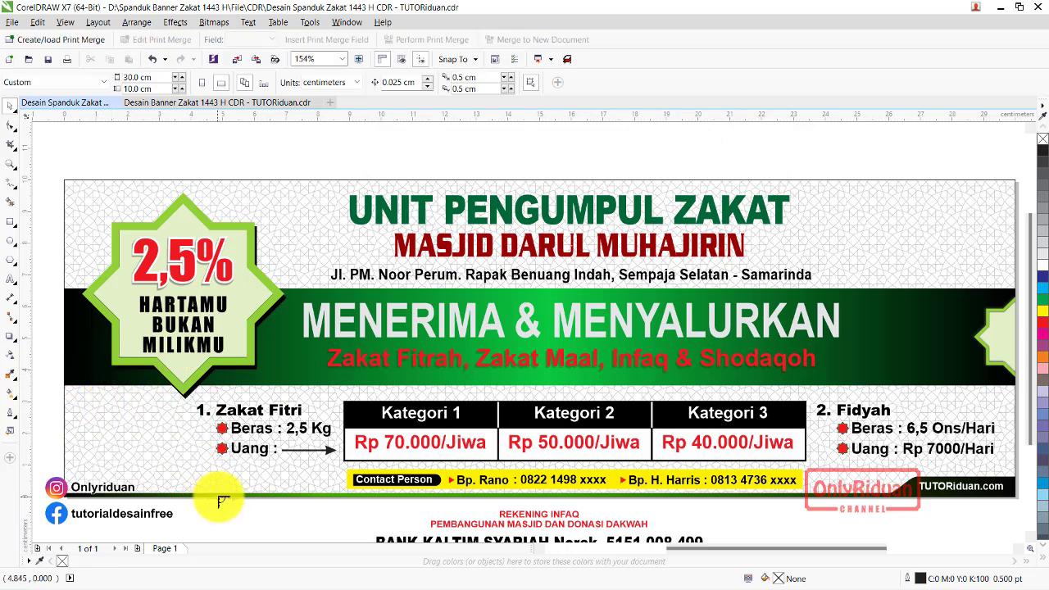
left_click_drag(220, 500, 220, 489)
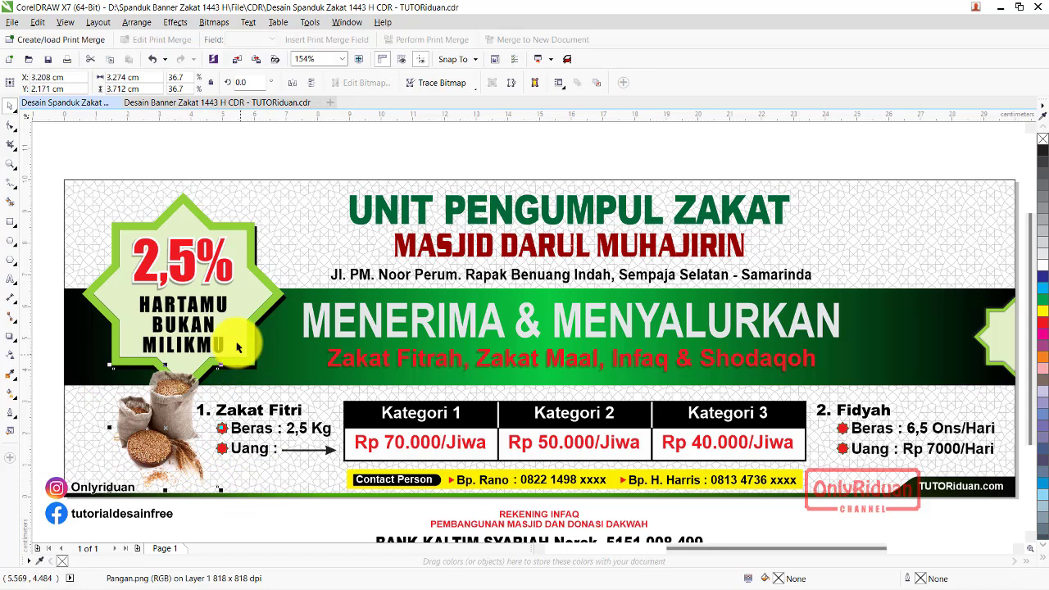
left_click_drag(112, 364, 96, 350)
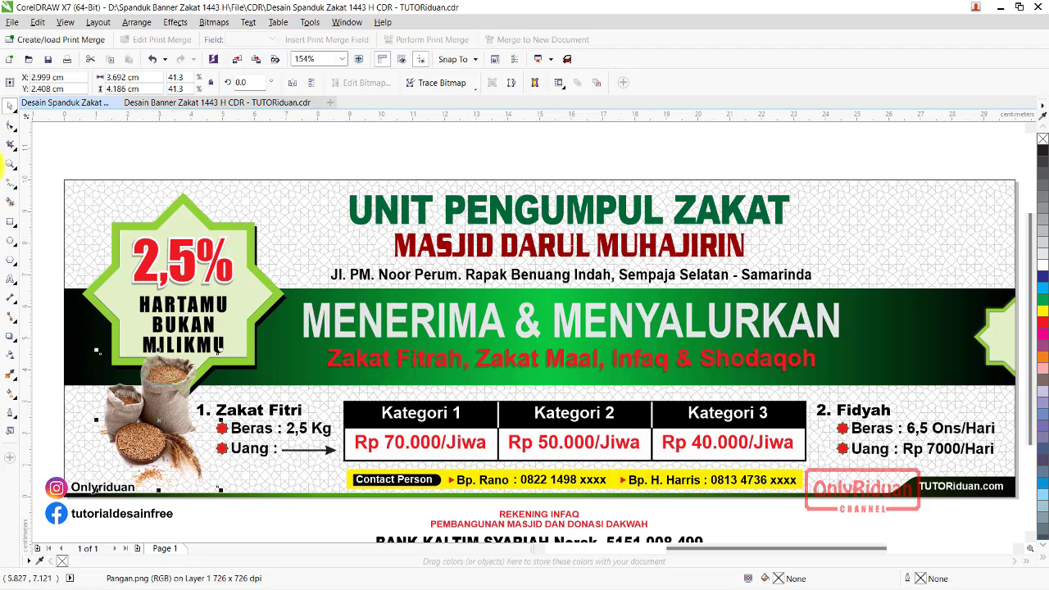
- Import the Beras rice image and place it at the banner's lower-left corner
left_click(12, 22)
key("Escape")
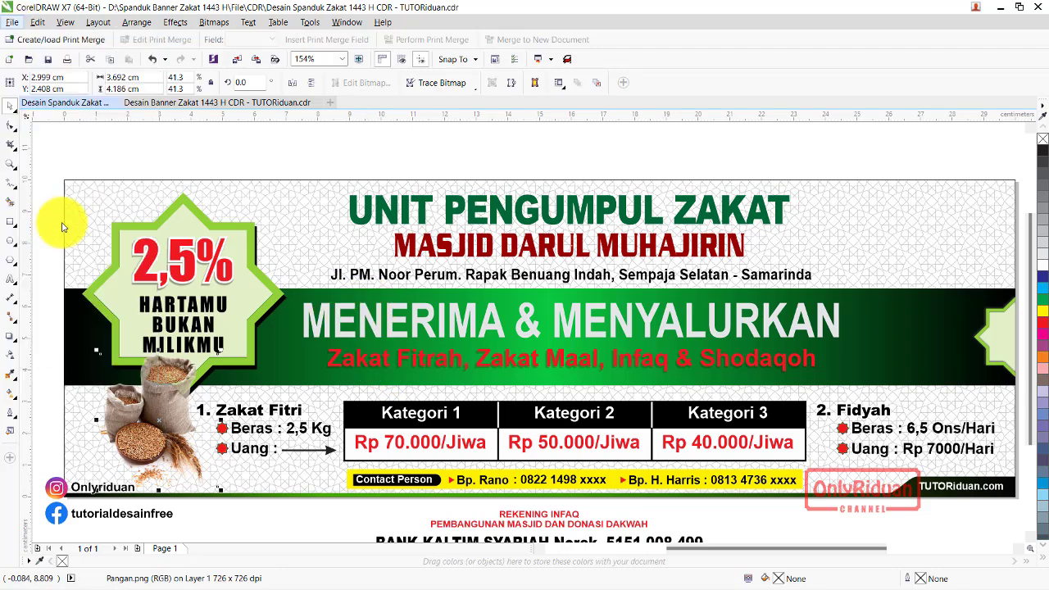
key("ctrl+i")
left_click(424, 245)
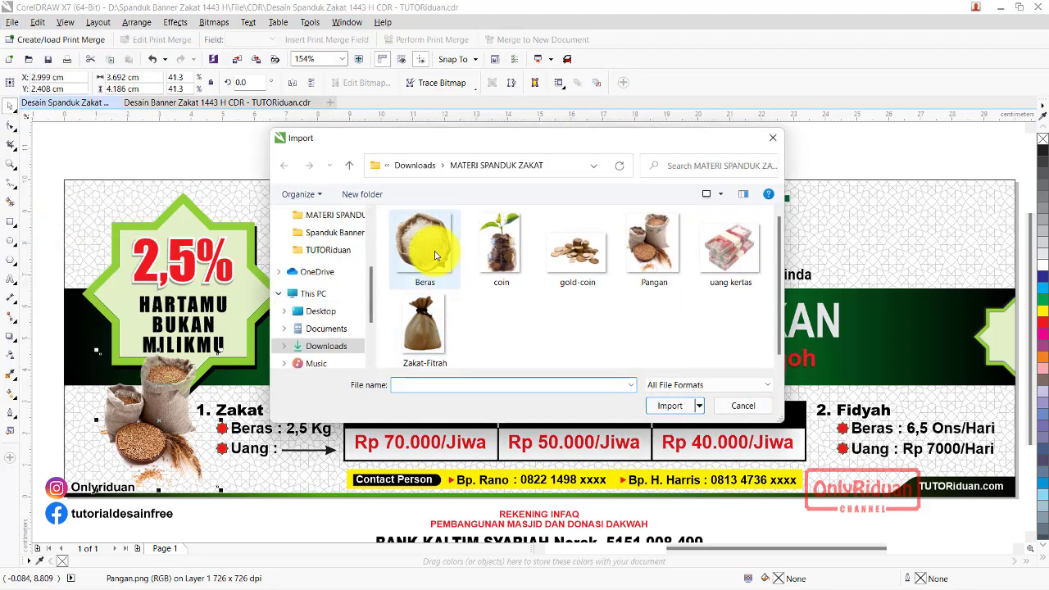
left_click(665, 408)
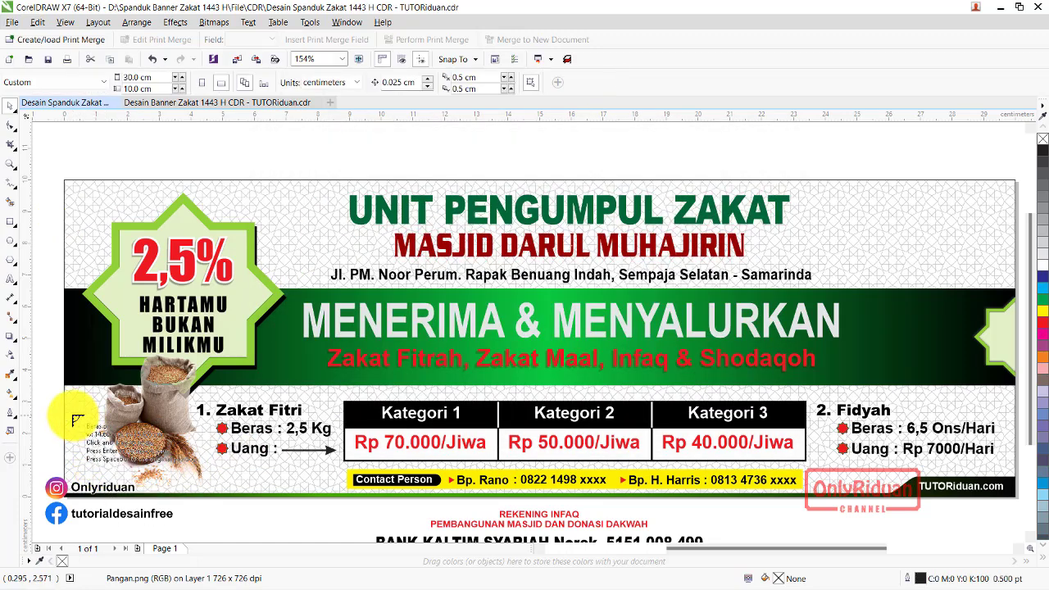
left_click_drag(73, 416, 138, 485)
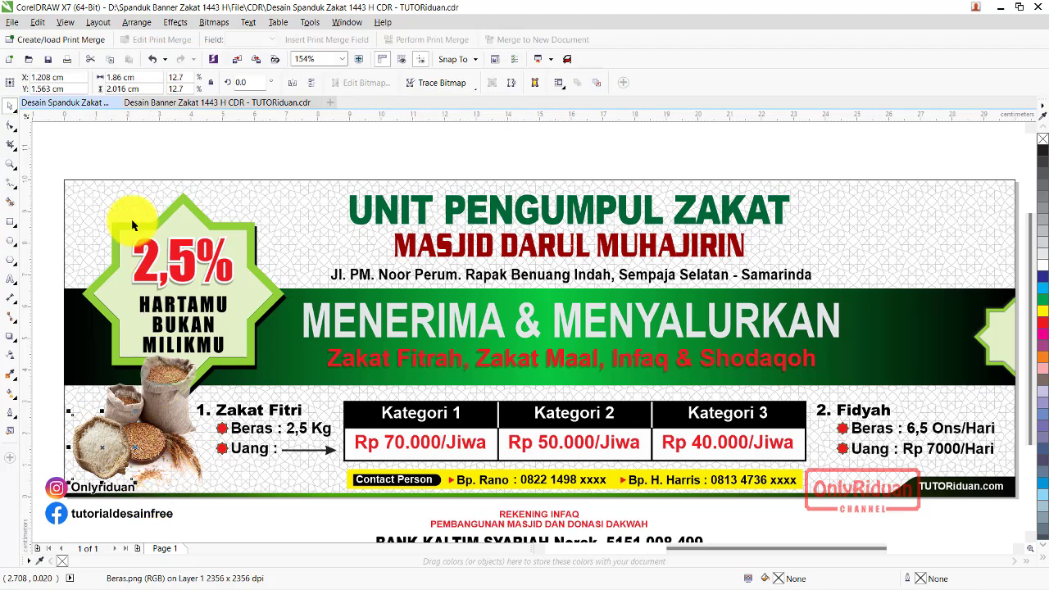
left_click(12, 23)
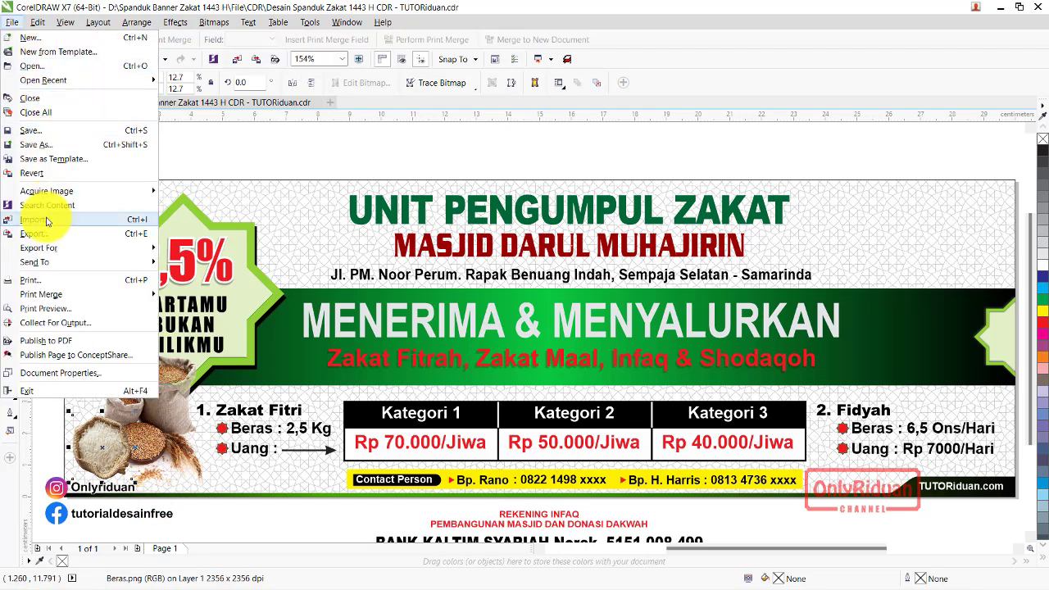
- Import the coin jar image and place it, slightly enlarged, at the banner's right
left_click(45, 206)
left_click(500, 246)
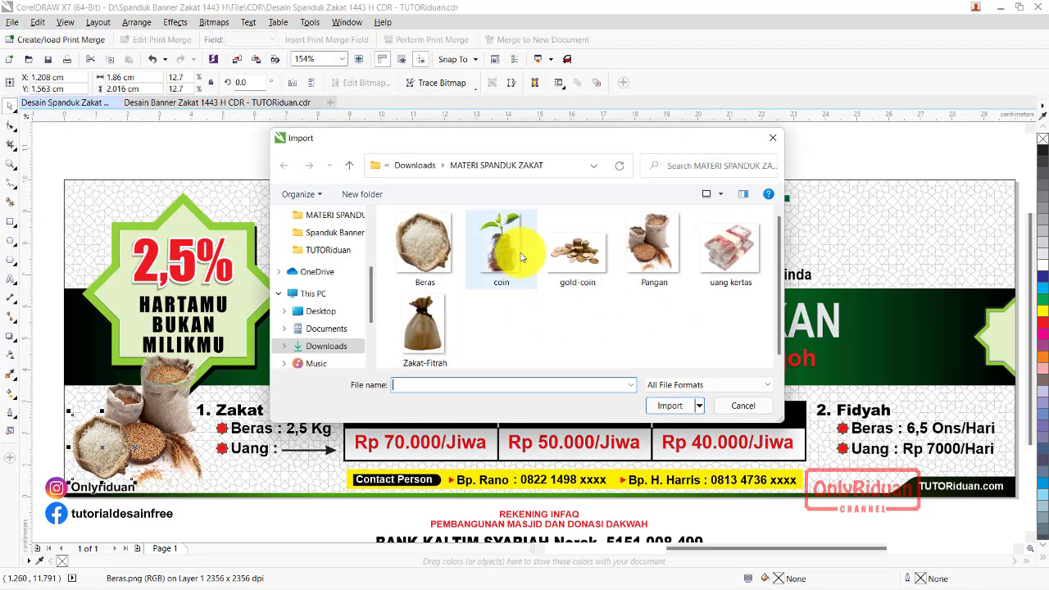
left_click(670, 406)
left_click_drag(852, 205, 967, 373)
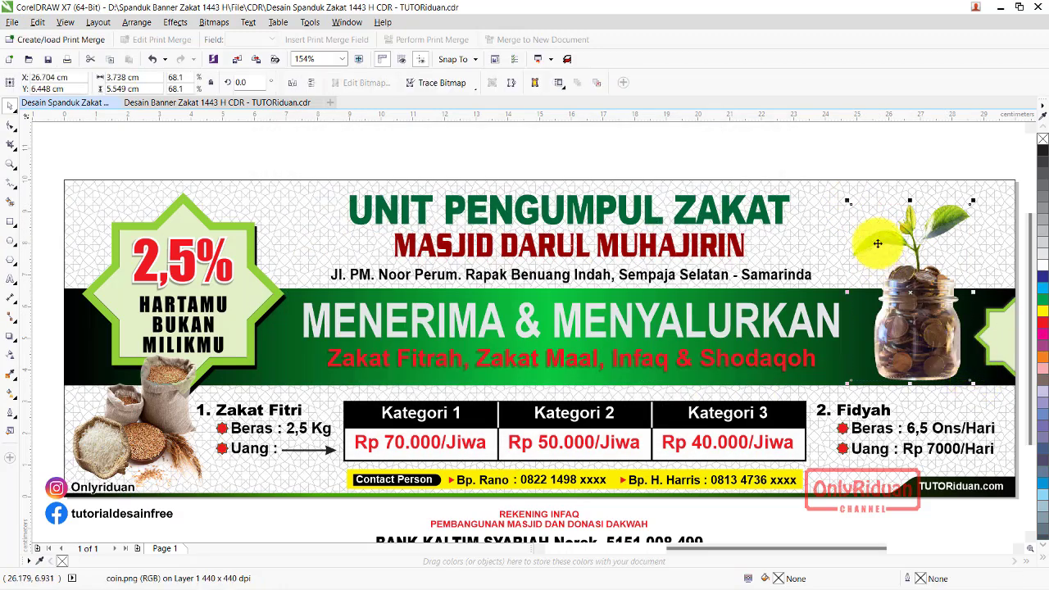
left_click_drag(847, 201, 836, 185)
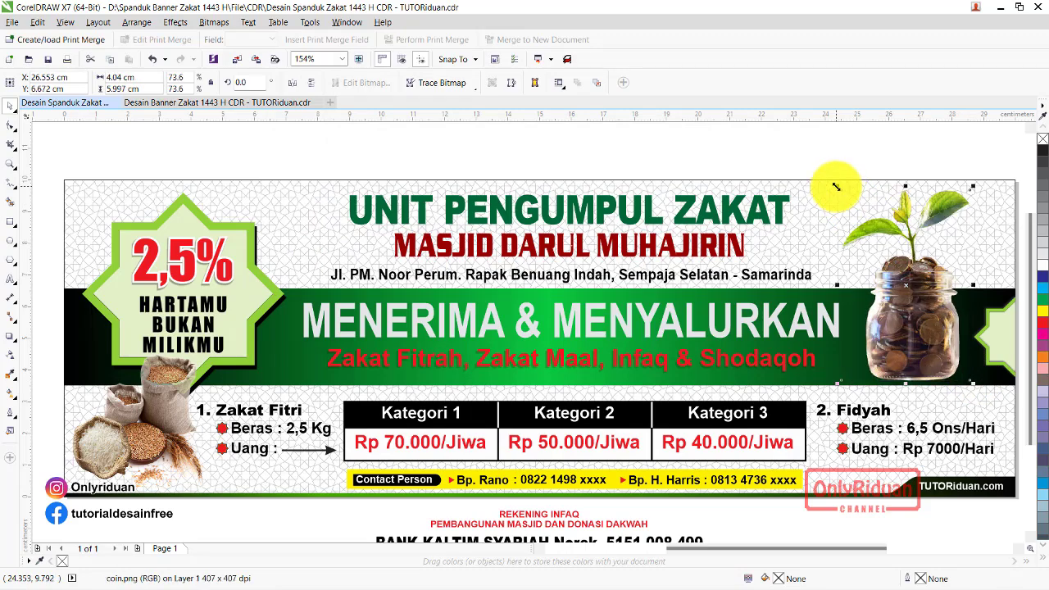
- Import the gold-coin image and place it, enlarged, beside the coin jar
left_click(14, 23)
left_click(42, 210)
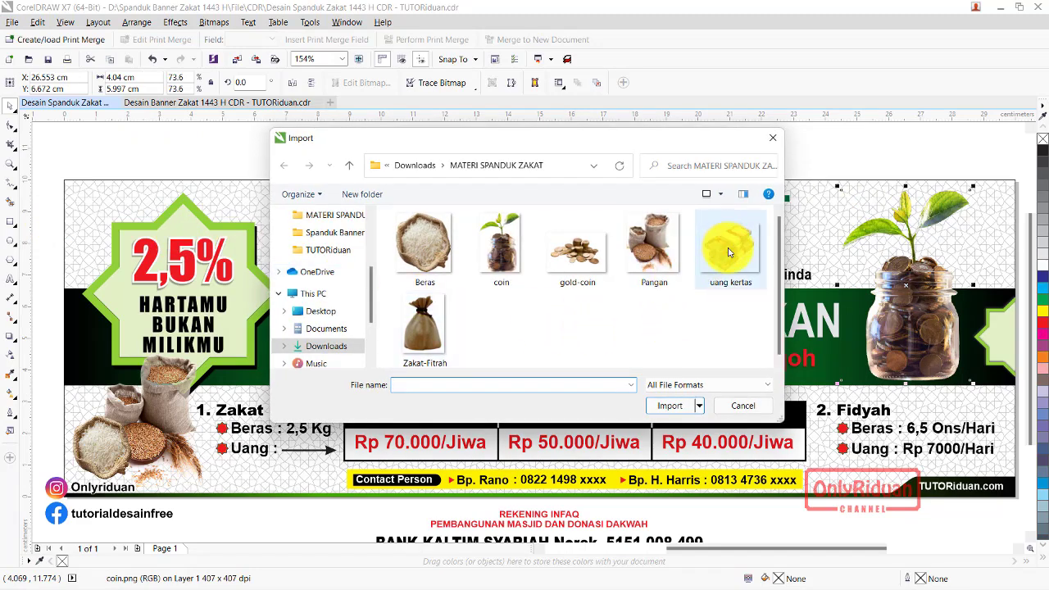
left_click(577, 246)
left_click(668, 405)
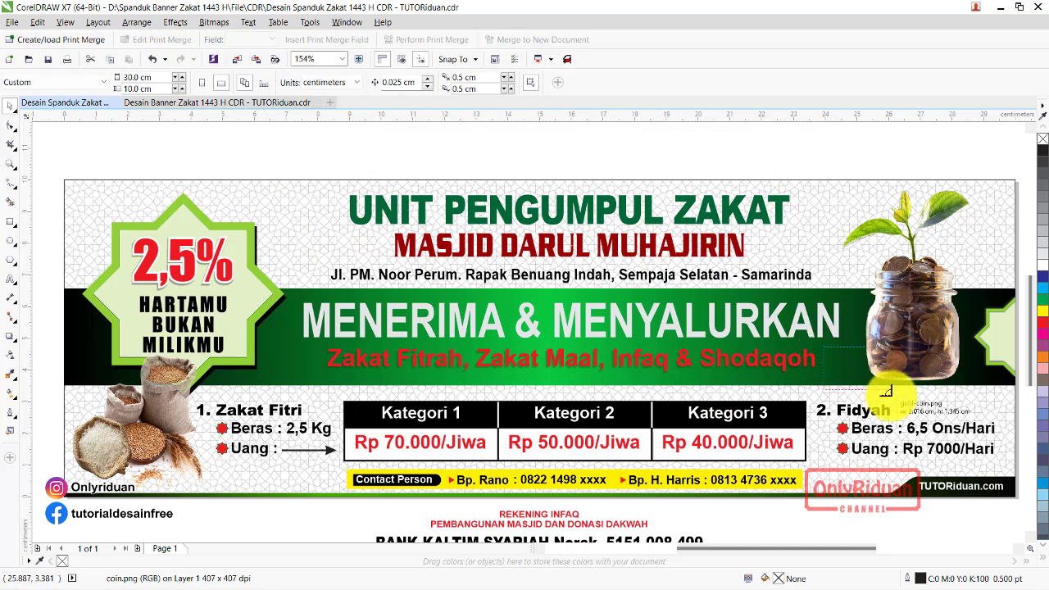
left_click_drag(910, 408, 841, 376)
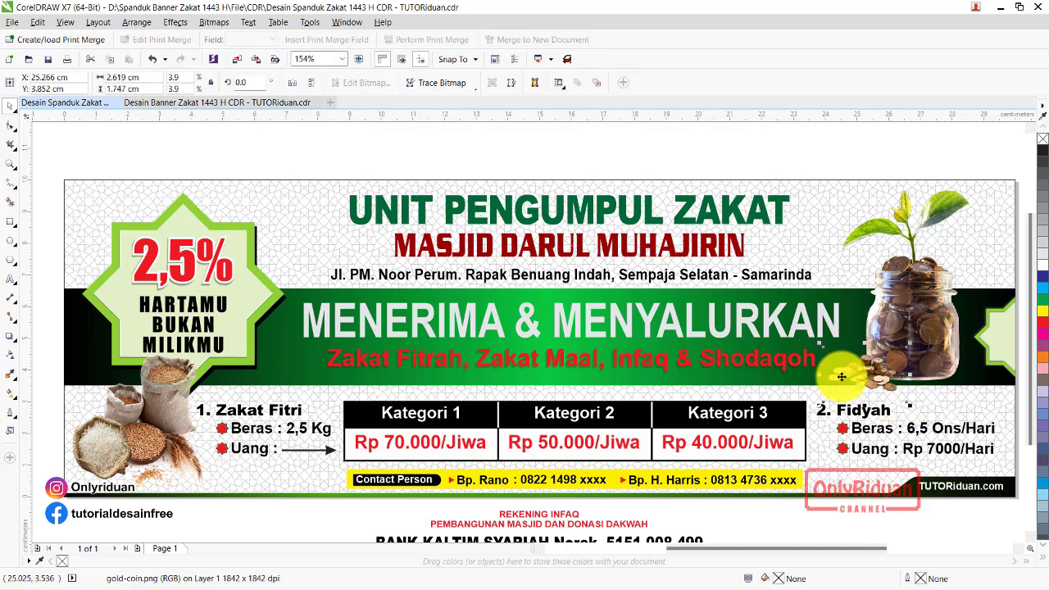
left_click_drag(817, 343, 807, 331)
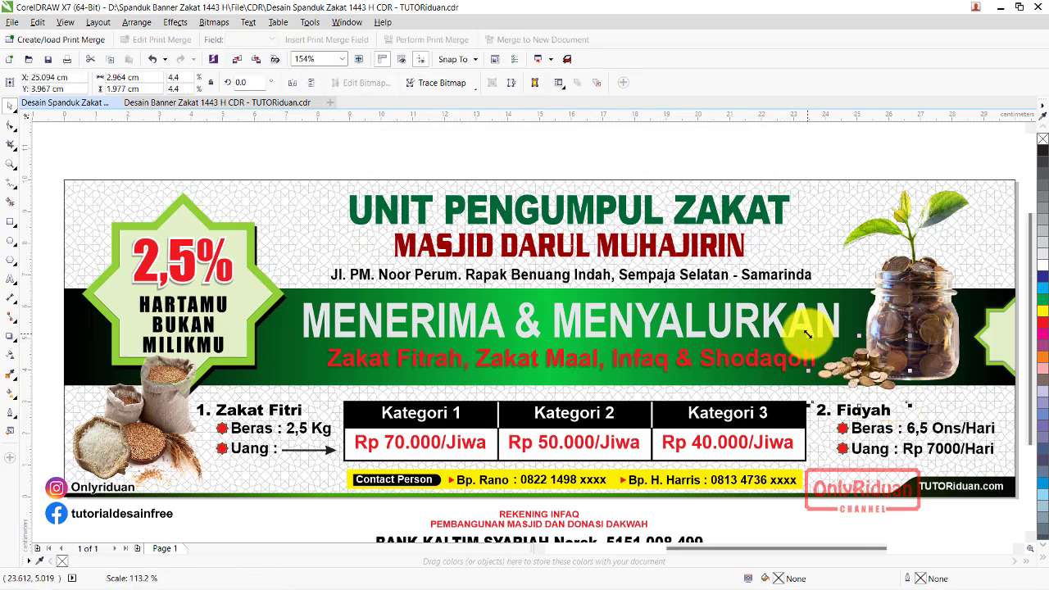
left_click_drag(912, 407, 922, 414)
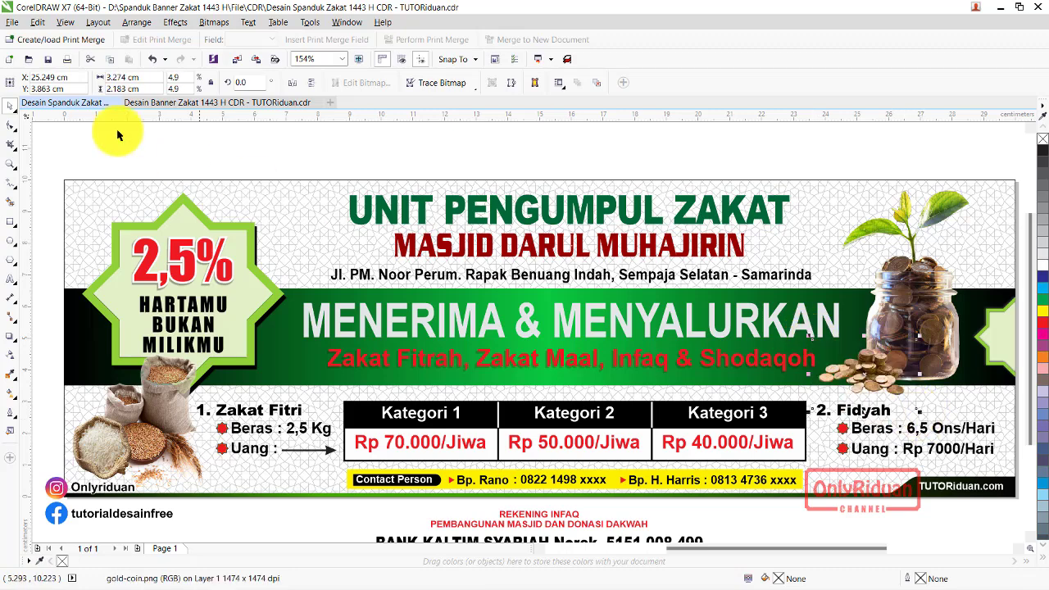
- Import the uang kertas banknote image and place it, slightly enlarged, beside the coin jar
left_click(12, 22)
left_click(52, 222)
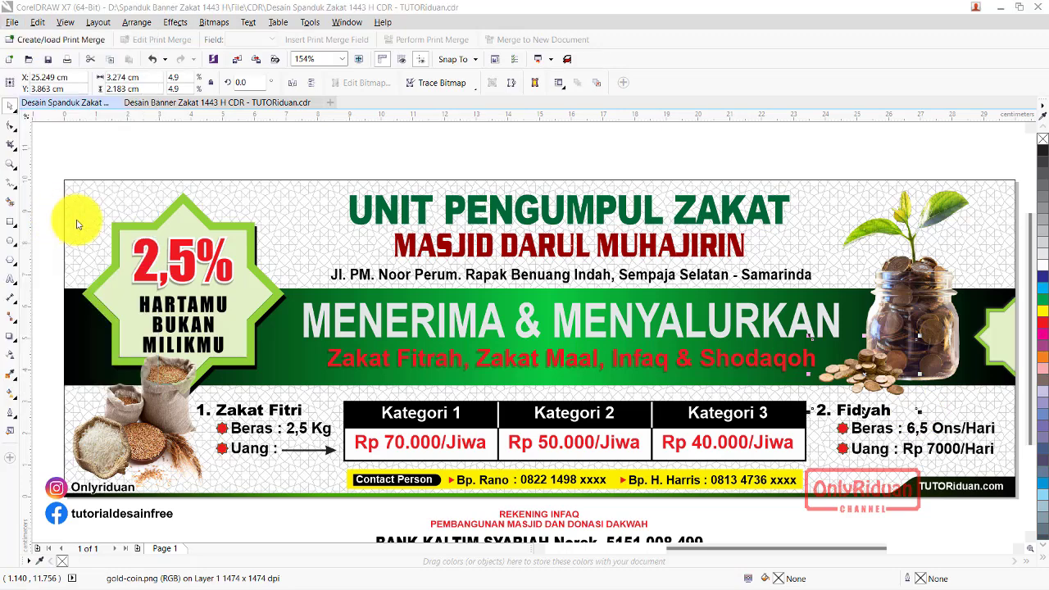
left_click(732, 279)
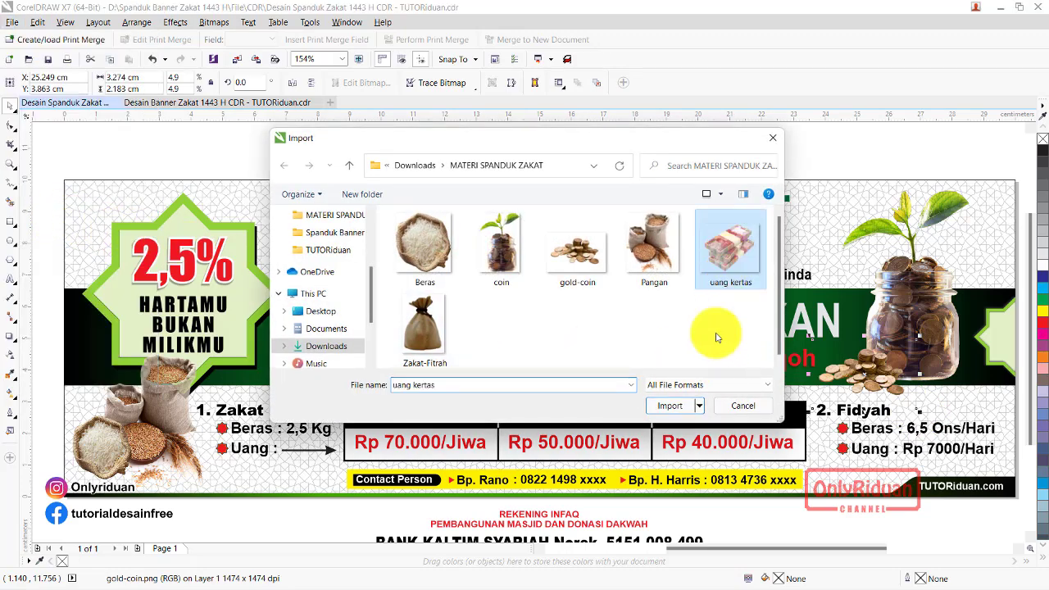
left_click(669, 405)
left_click_drag(901, 342, 981, 409)
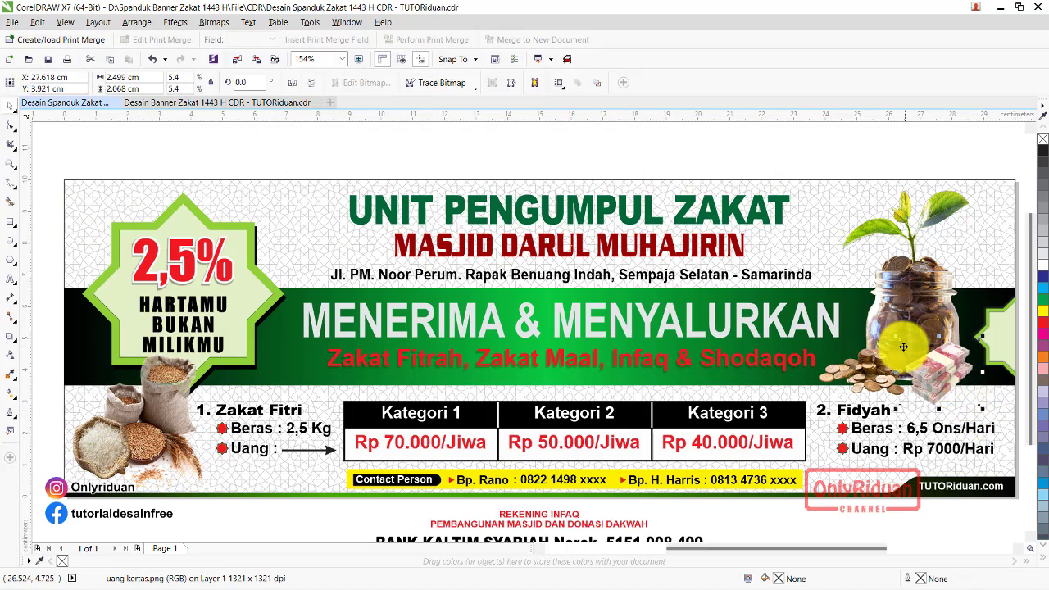
left_click_drag(895, 335, 886, 328)
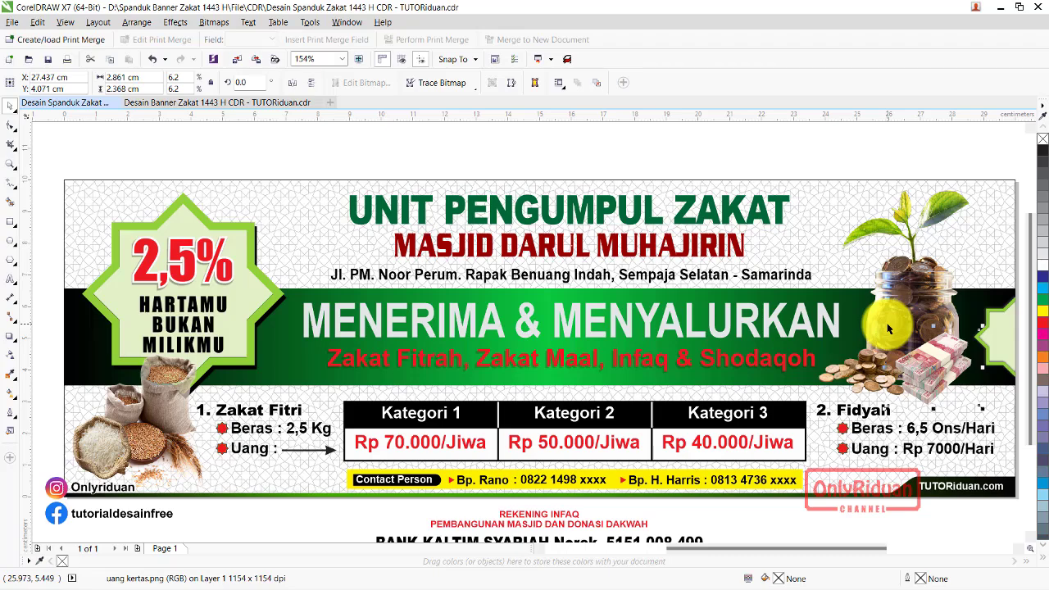
- Set the UNIT PENGUMPUL ZAKAT title's outline pen to 3.0 pt width in white
left_click(534, 207)
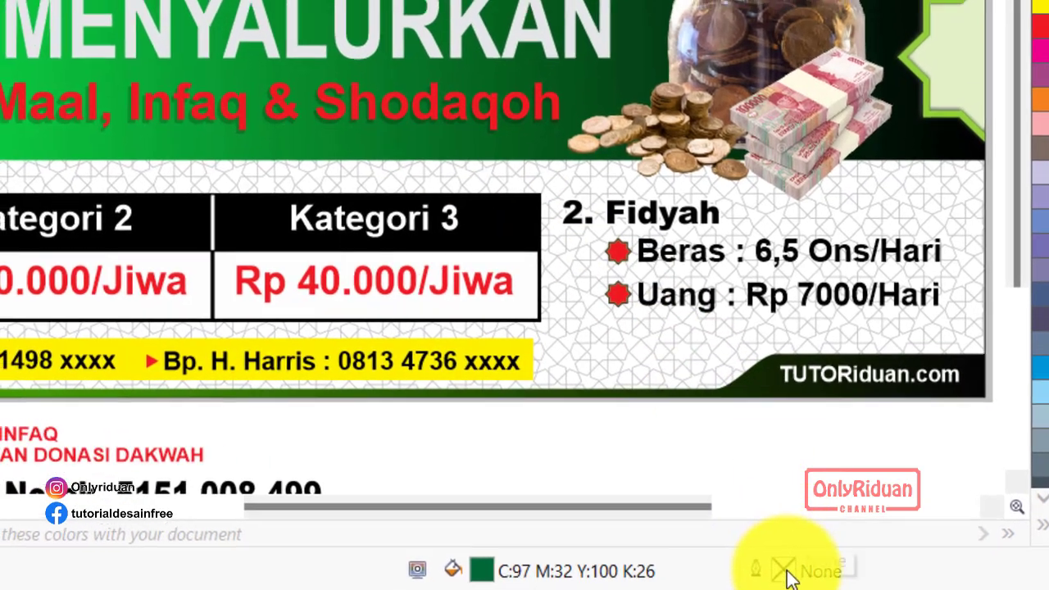
double_click(783, 570)
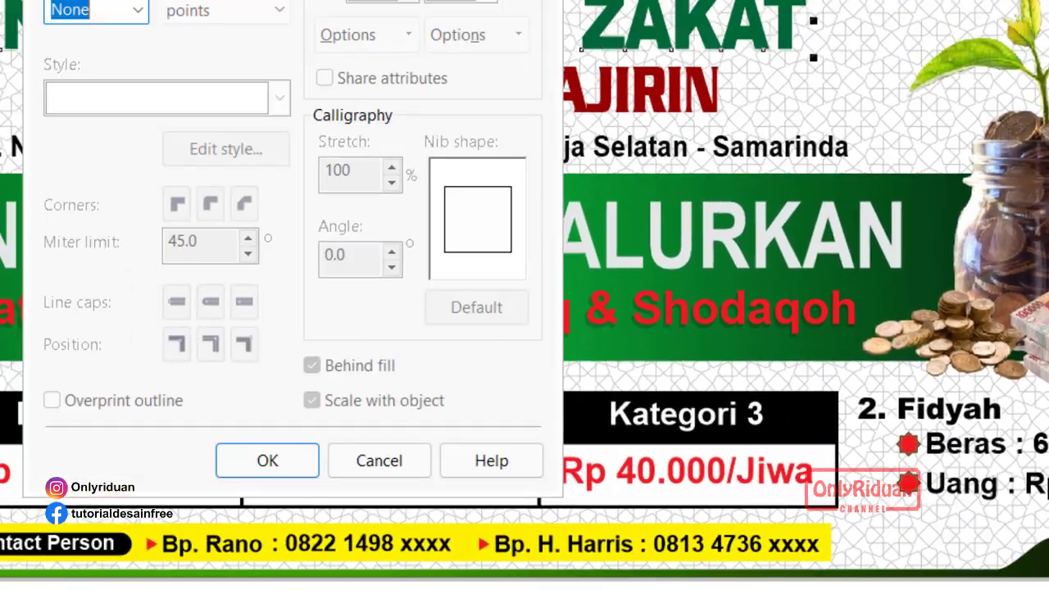
left_click(318, 127)
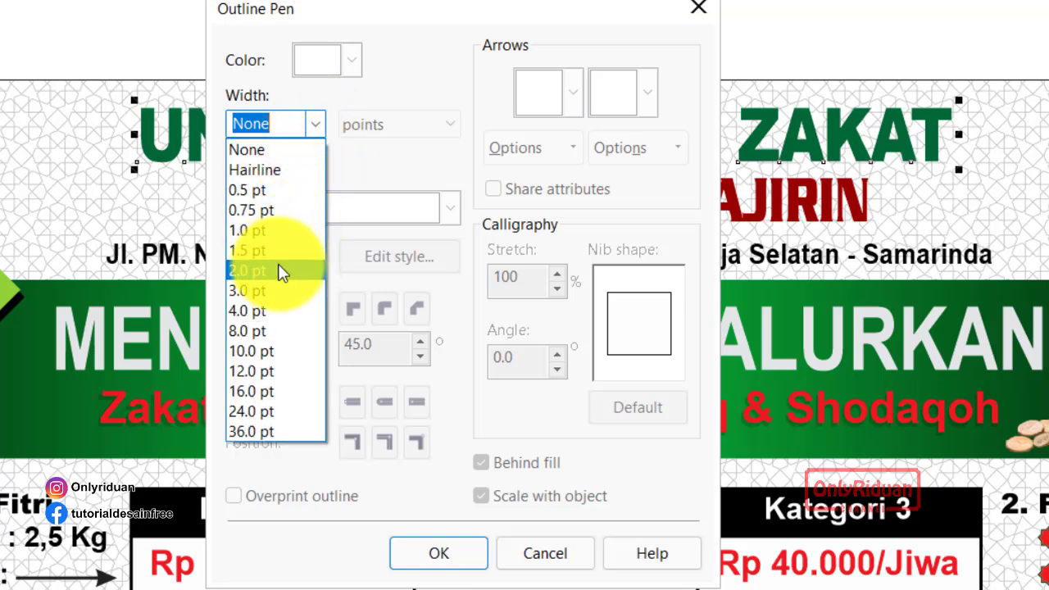
left_click(279, 291)
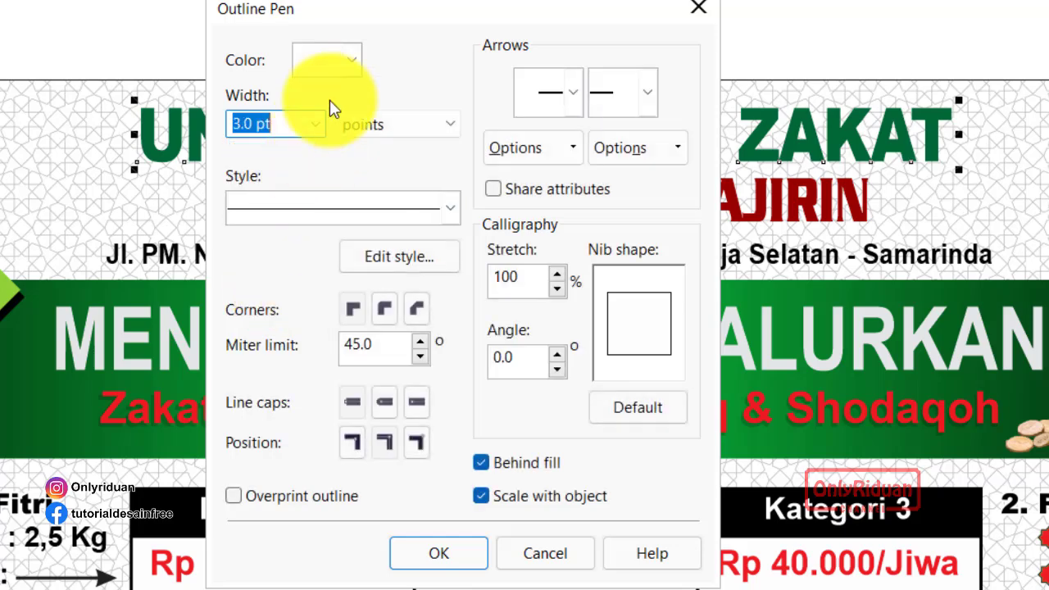
left_click(351, 60)
left_click(385, 90)
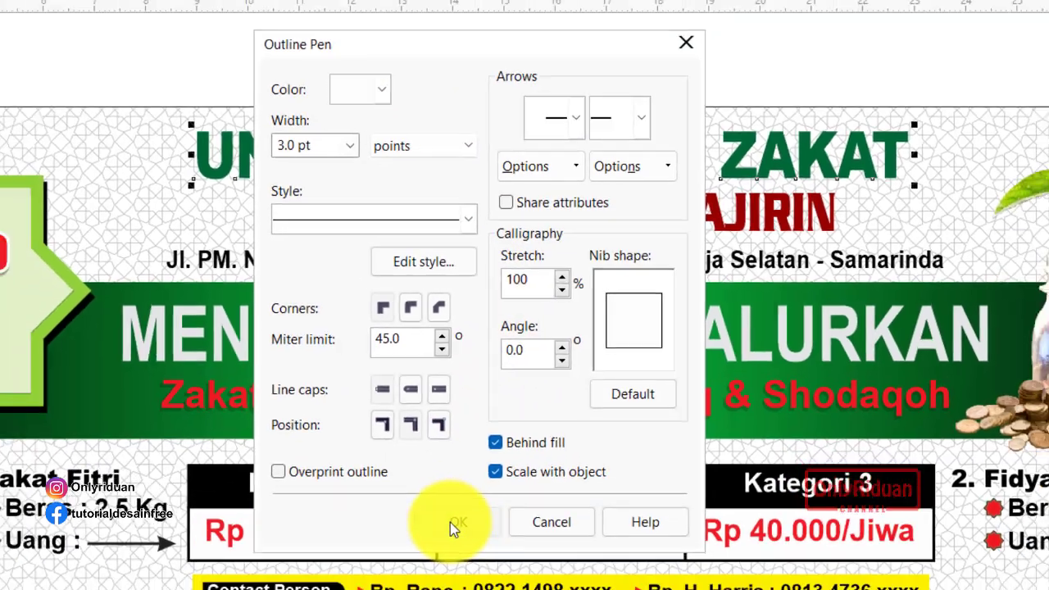
left_click(443, 551)
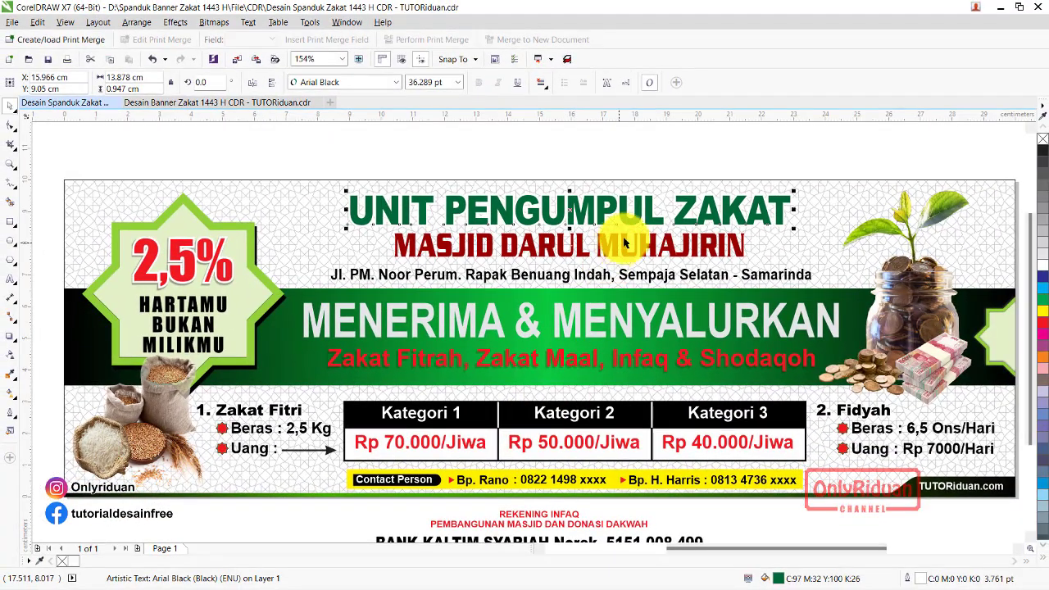
scroll(627, 238, "up", 1)
scroll(631, 234, "up", 1)
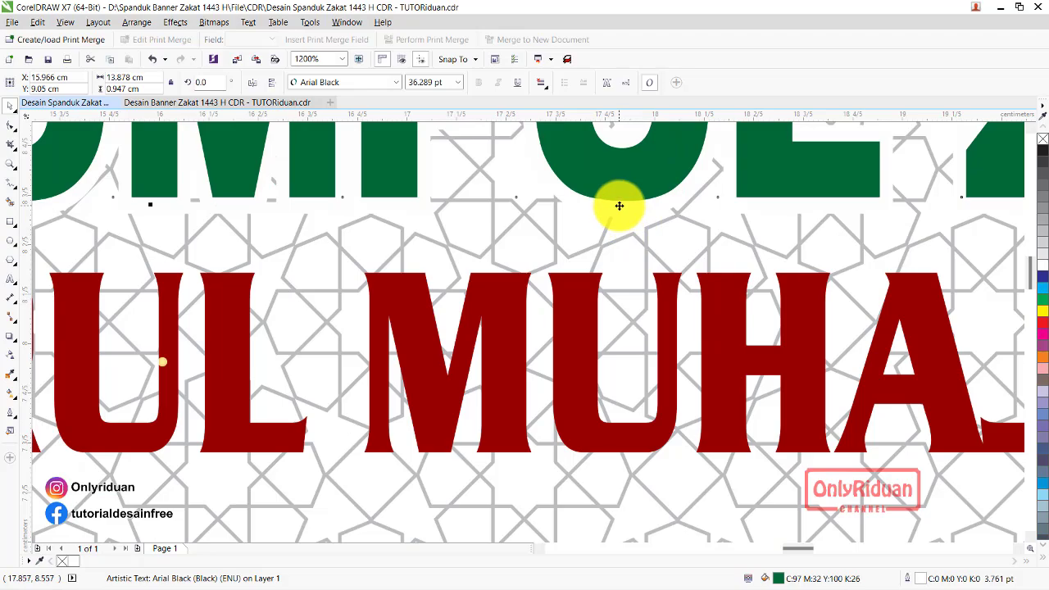
scroll(616, 206, "down", 2)
scroll(616, 206, "down", 1)
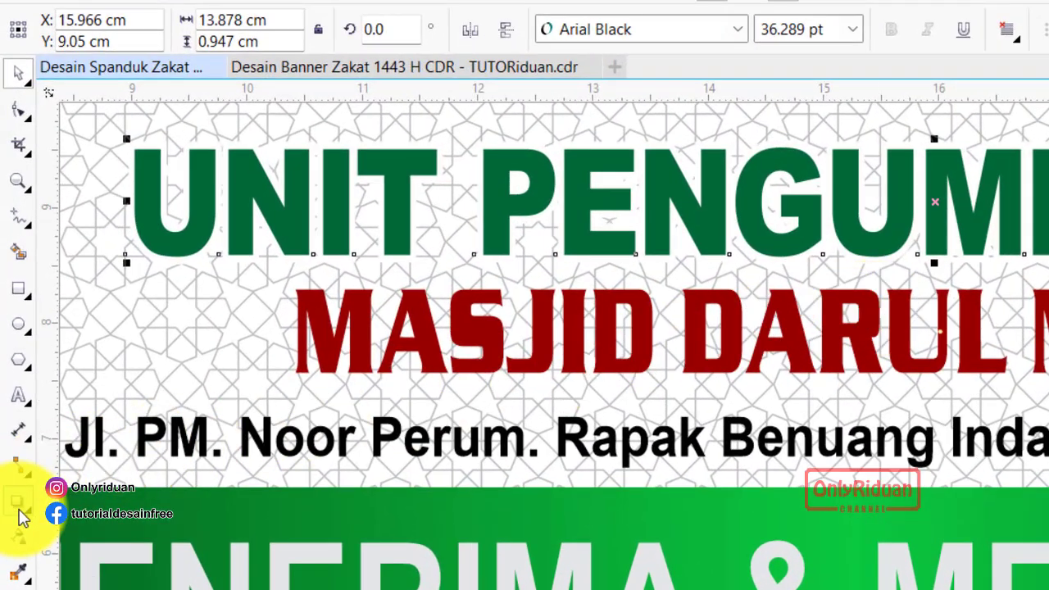
- Apply a Flat Bottom Right drop shadow to the heading, pulled closer, with opacity 40
left_click(23, 514)
left_click(82, 497)
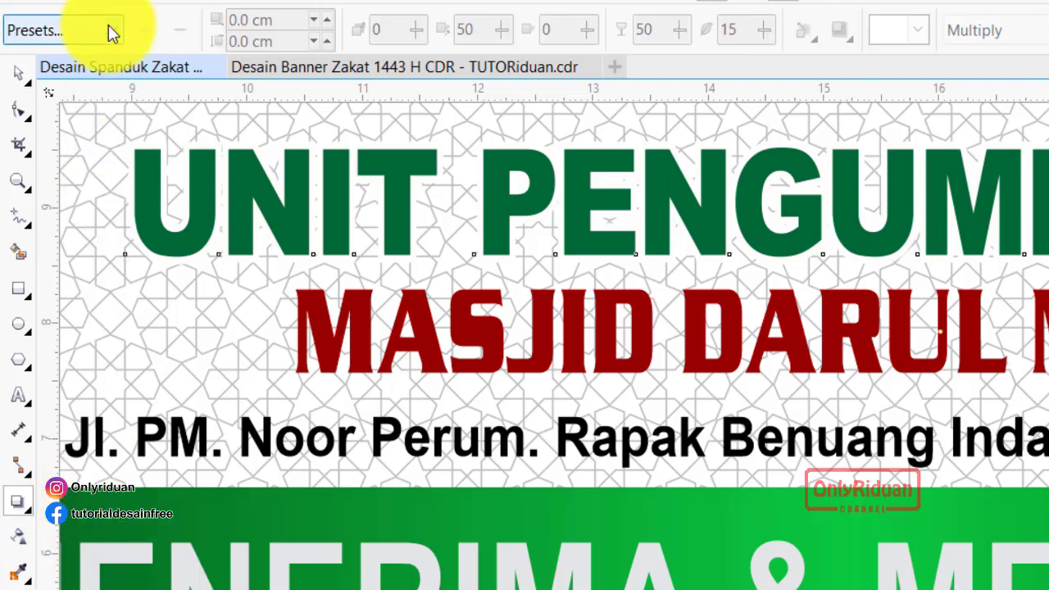
left_click(108, 31)
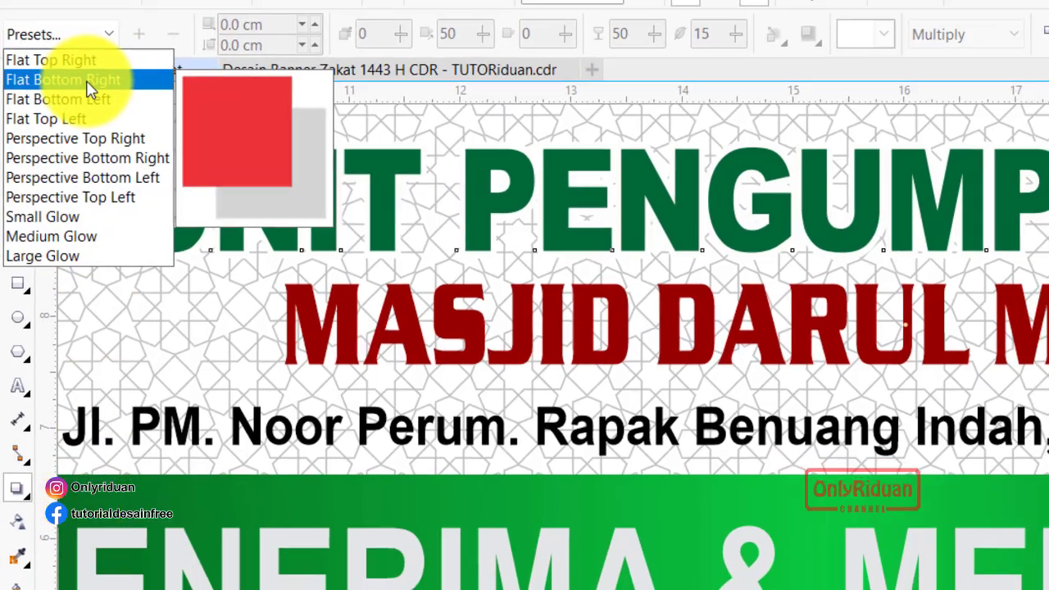
left_click(87, 79)
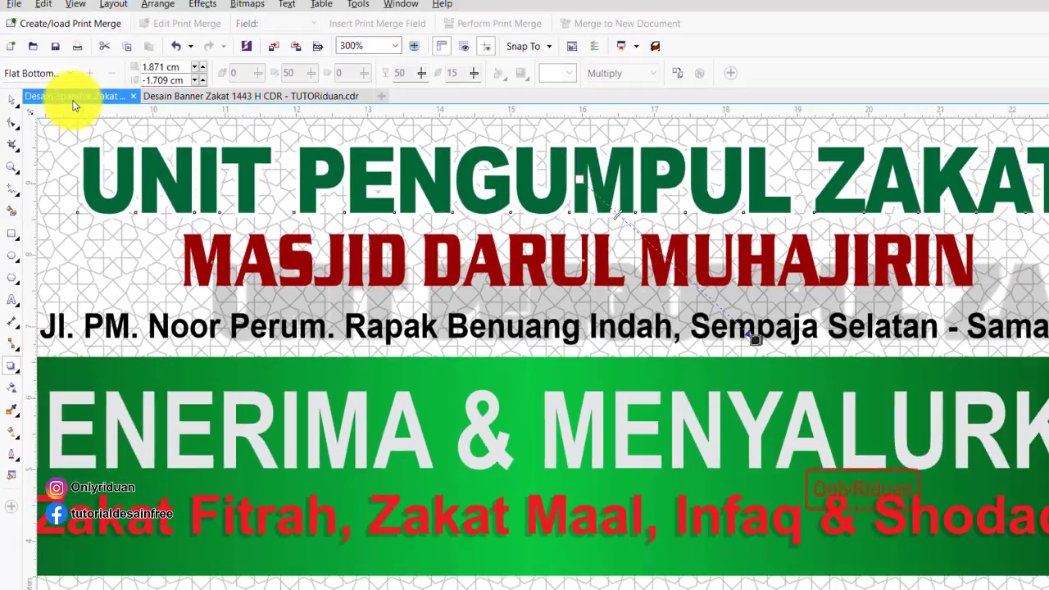
mouse_move(647, 303)
left_mouse_down()
mouse_move(582, 228)
mouse_move(553, 214)
left_mouse_up()
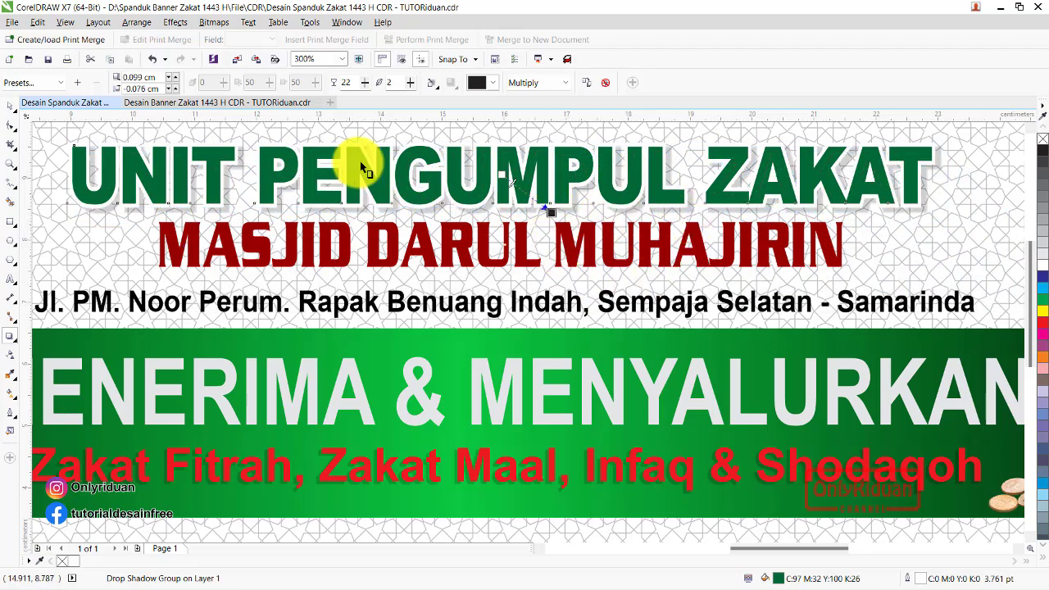
left_click(342, 83)
type("40")
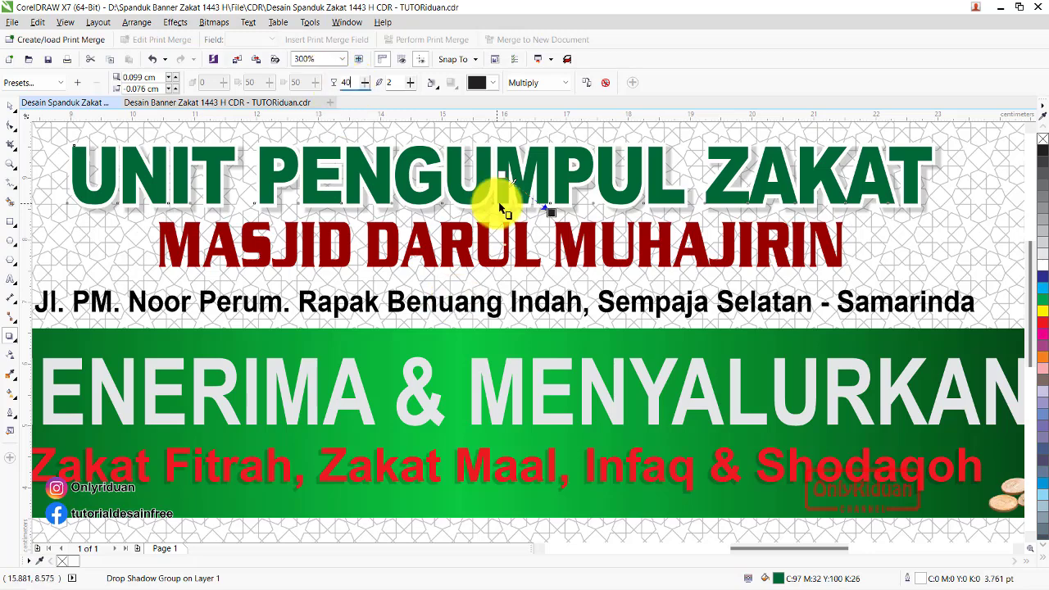
key("Return")
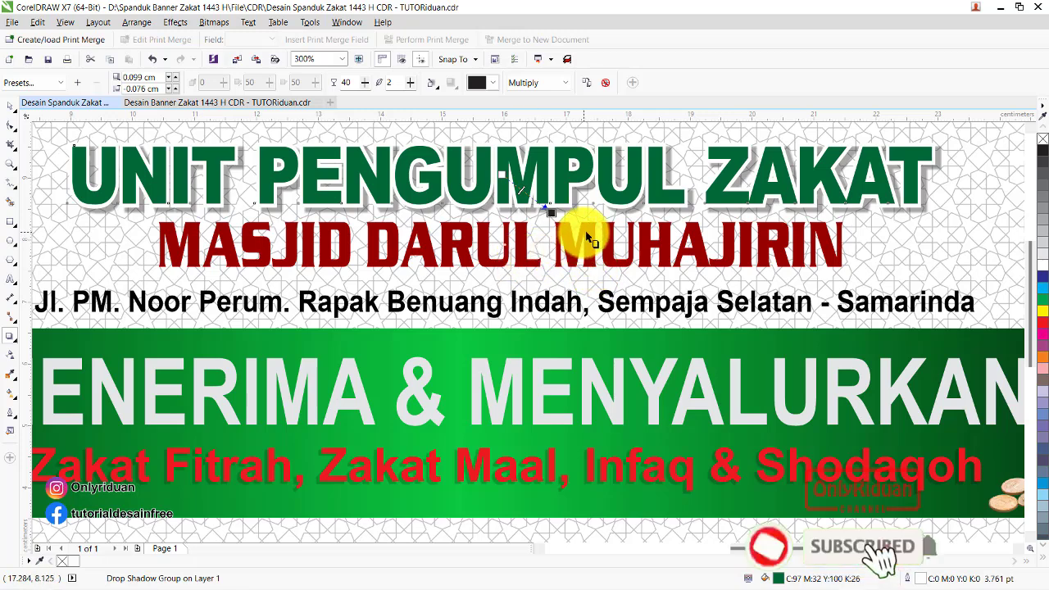
left_click(590, 244)
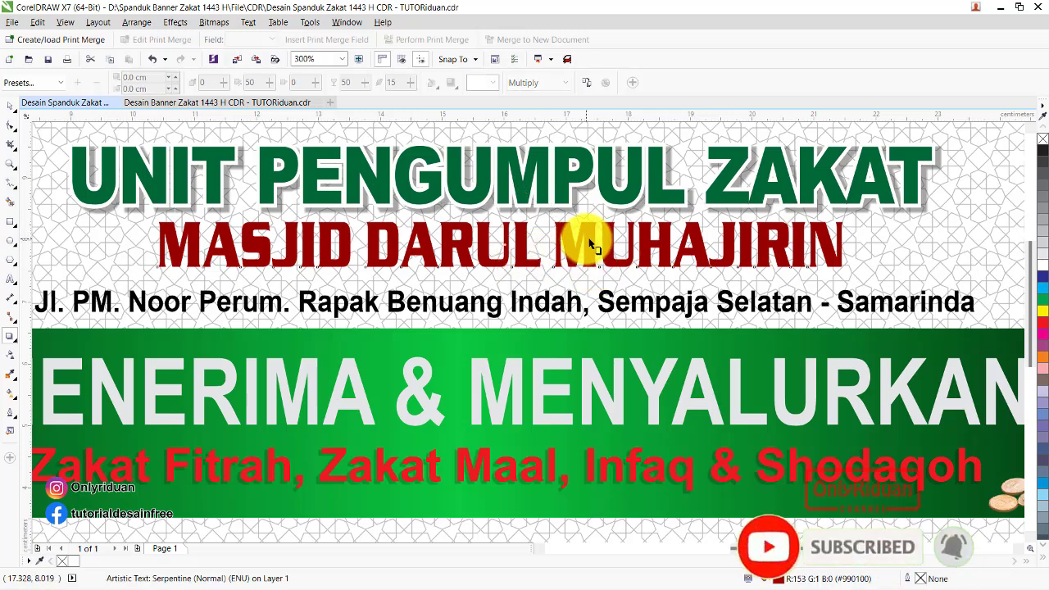
- Give the MASJID DARUL MUHAJIRIN subtitle a white 2.0 pt outline
double_click(919, 579)
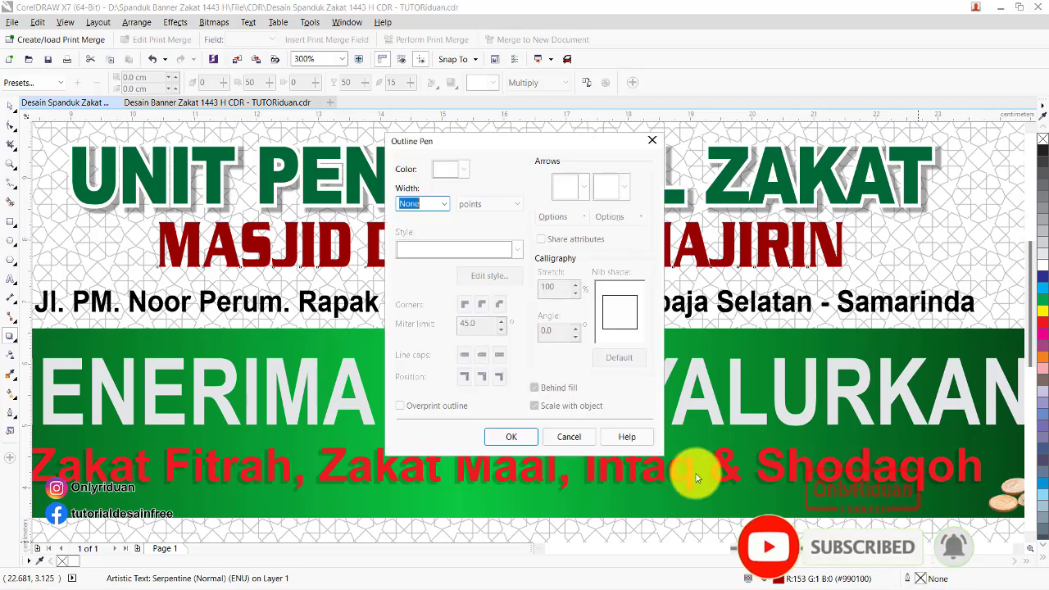
left_click(439, 203)
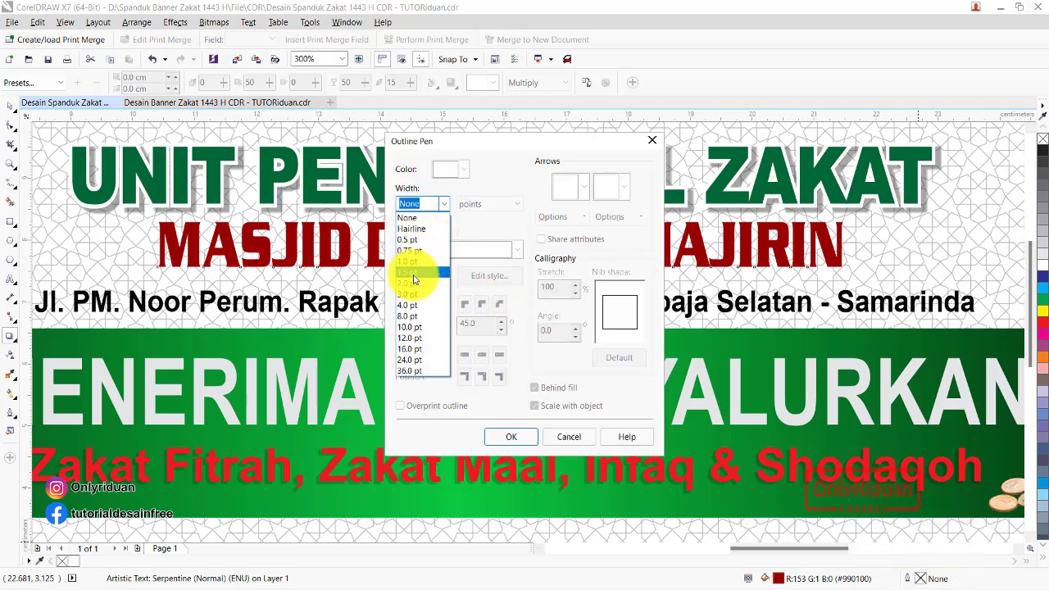
left_click(408, 282)
left_click(463, 170)
left_click(479, 185)
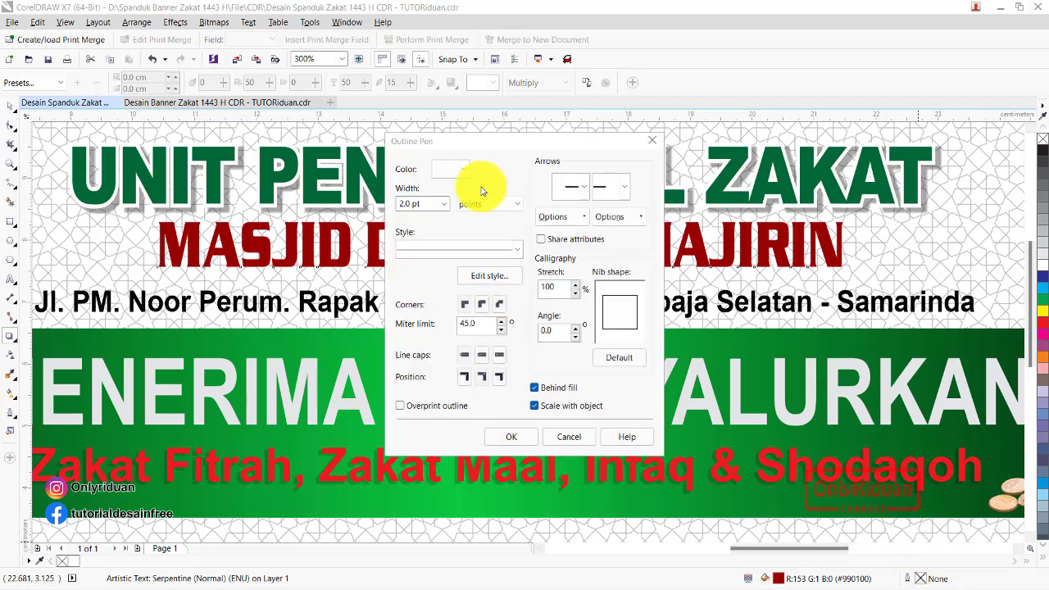
left_click(507, 437)
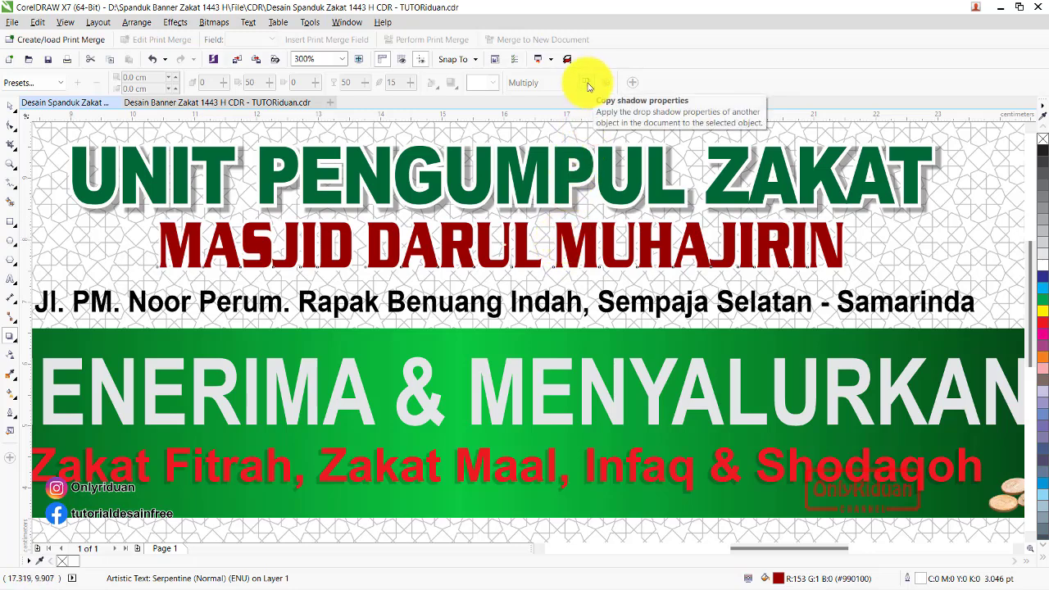
- Copy the heading's drop shadow onto MASJID DARUL MUHAJIRIN and pull it closer to the letters
left_click(587, 86)
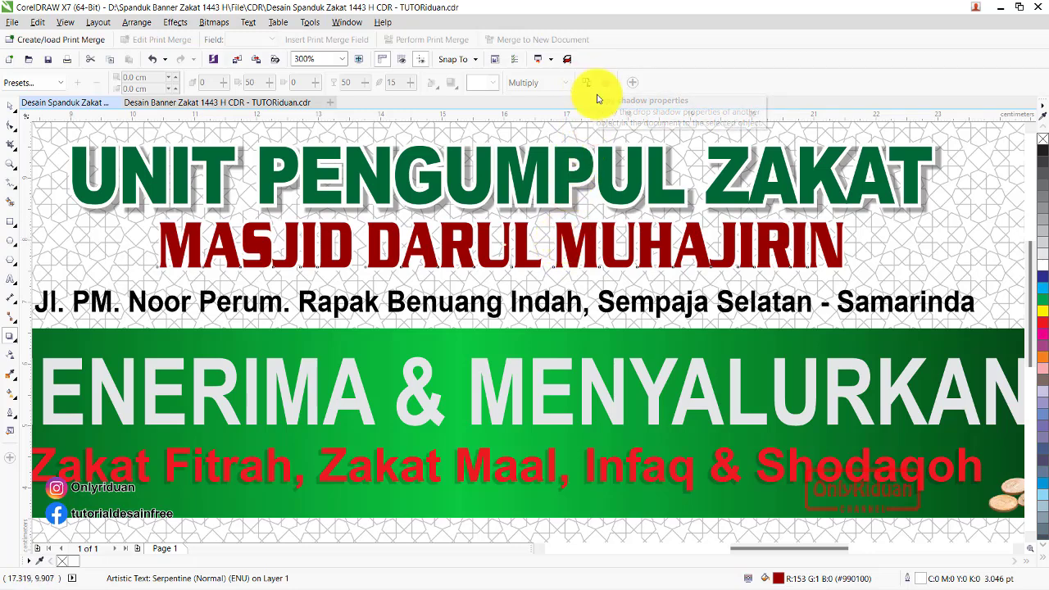
left_click(665, 223)
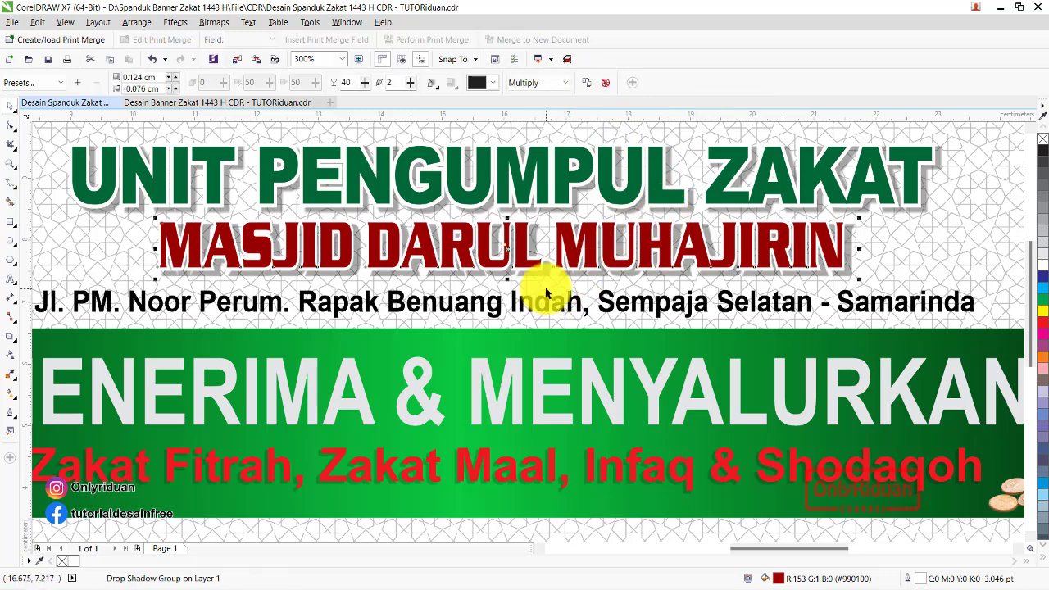
left_click(10, 340)
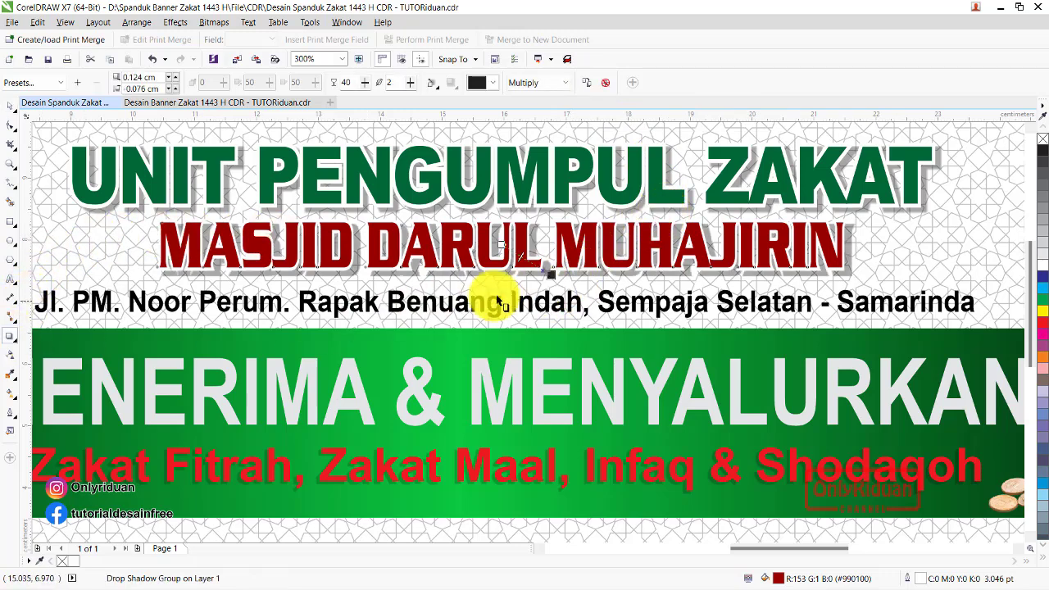
scroll(537, 275, "up", 1)
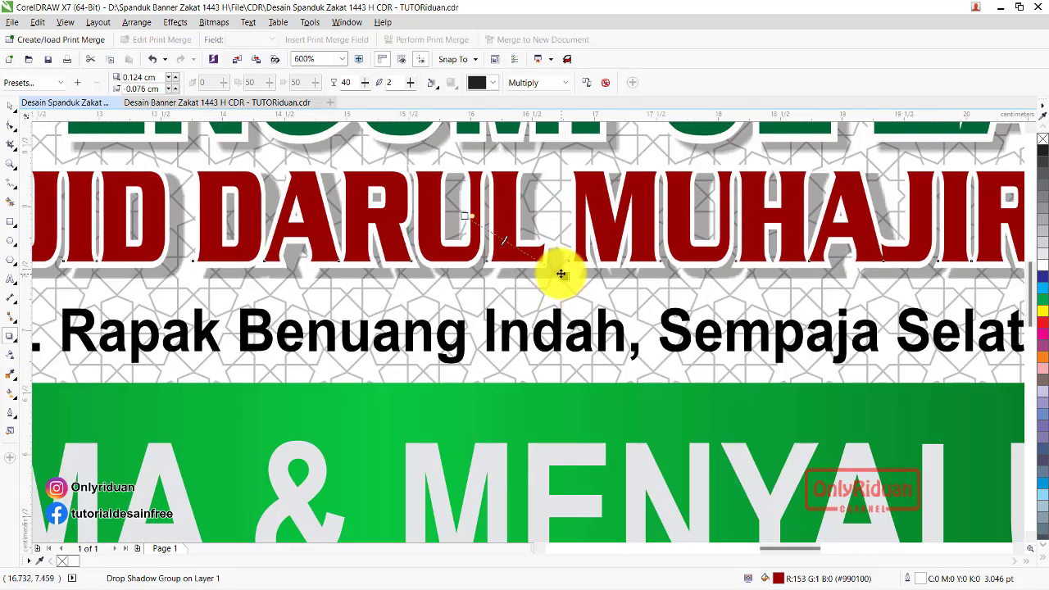
left_click_drag(561, 274, 547, 272)
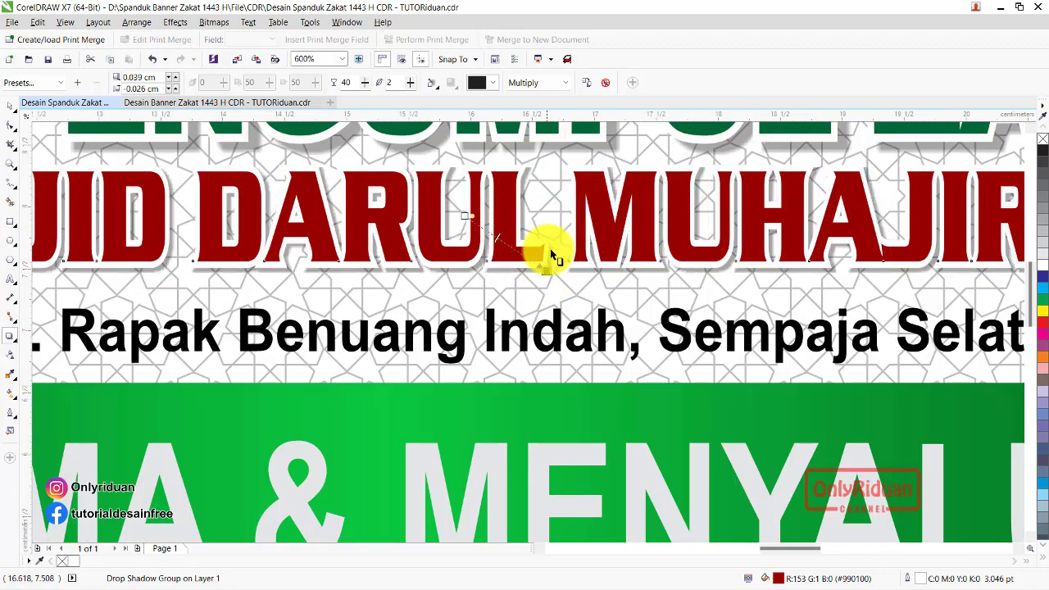
scroll(552, 255, "down", 1)
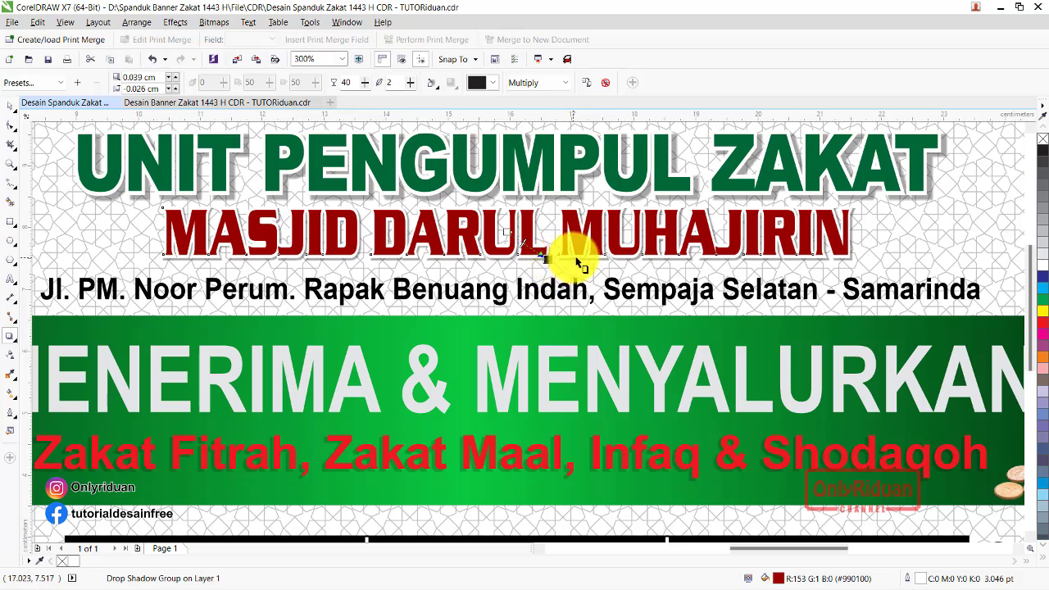
- Outline the MENERIMA & MENYALURKAN heading with a 2.0 pt pen
left_click(523, 360)
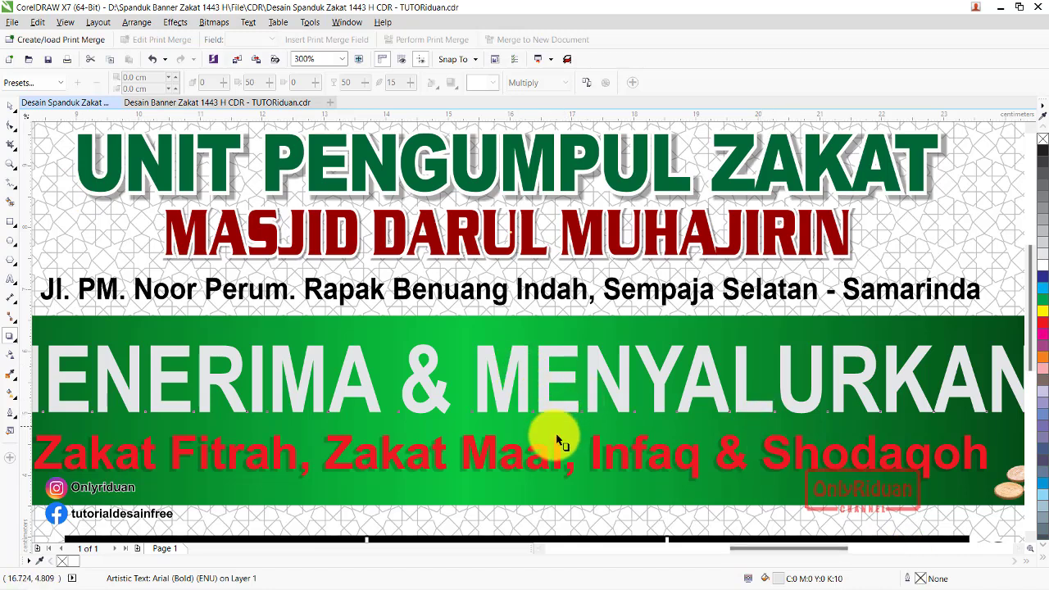
double_click(922, 579)
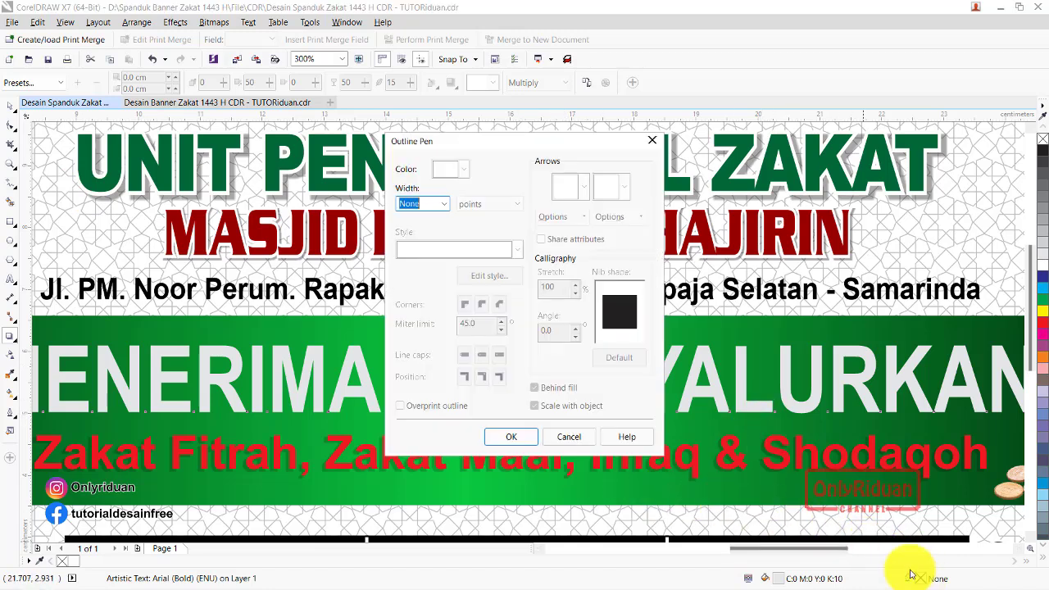
left_click(447, 208)
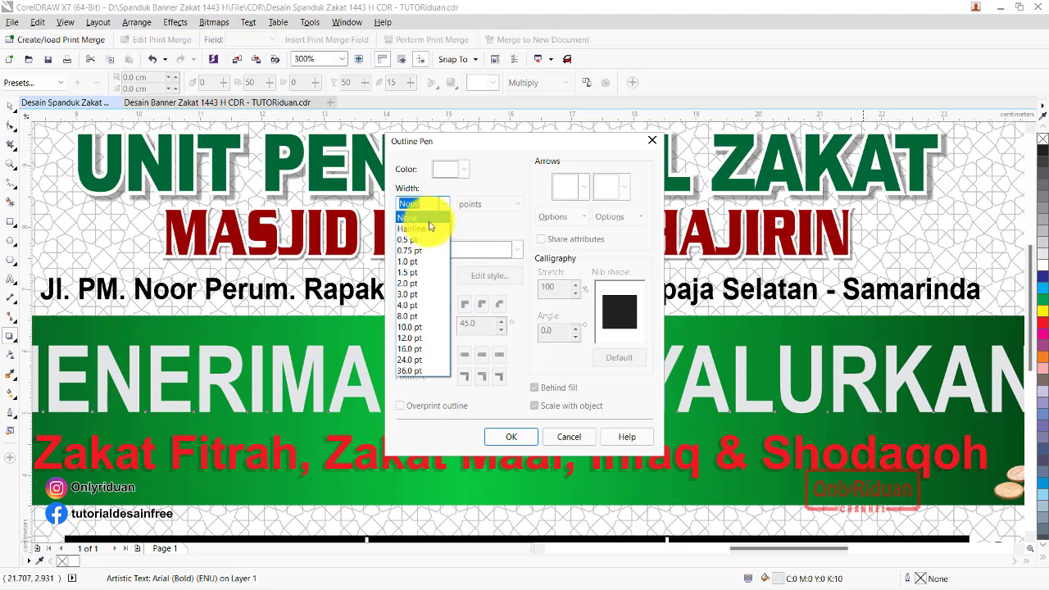
left_click(415, 284)
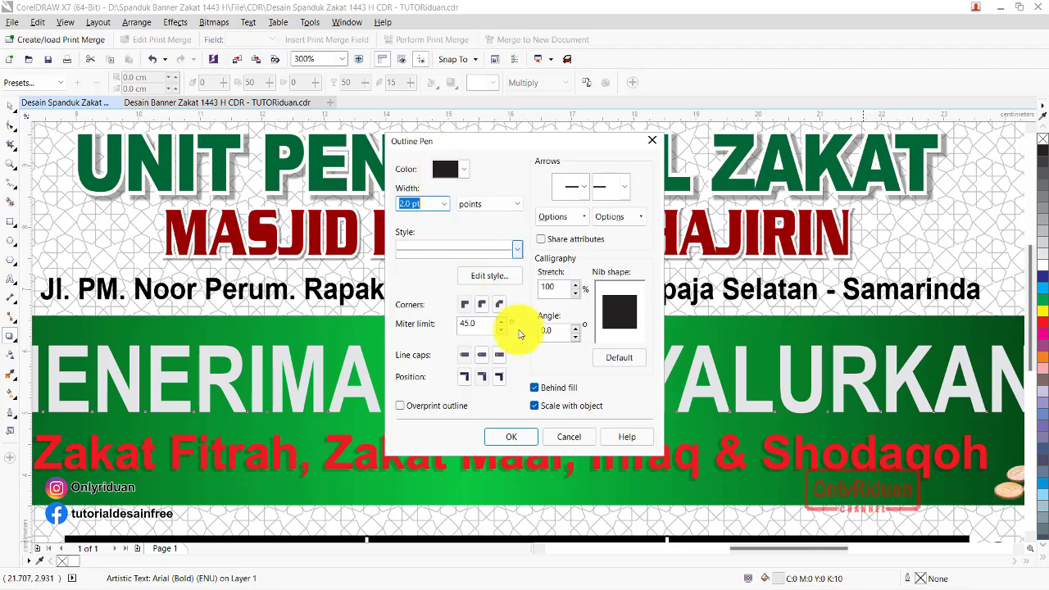
left_click(502, 435)
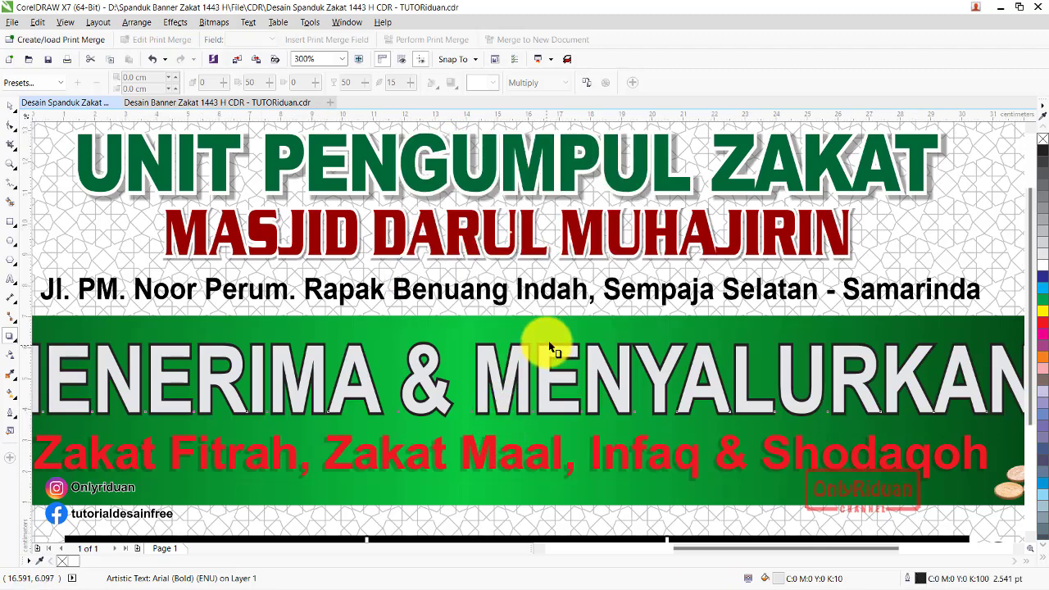
scroll(550, 347, "down", 1)
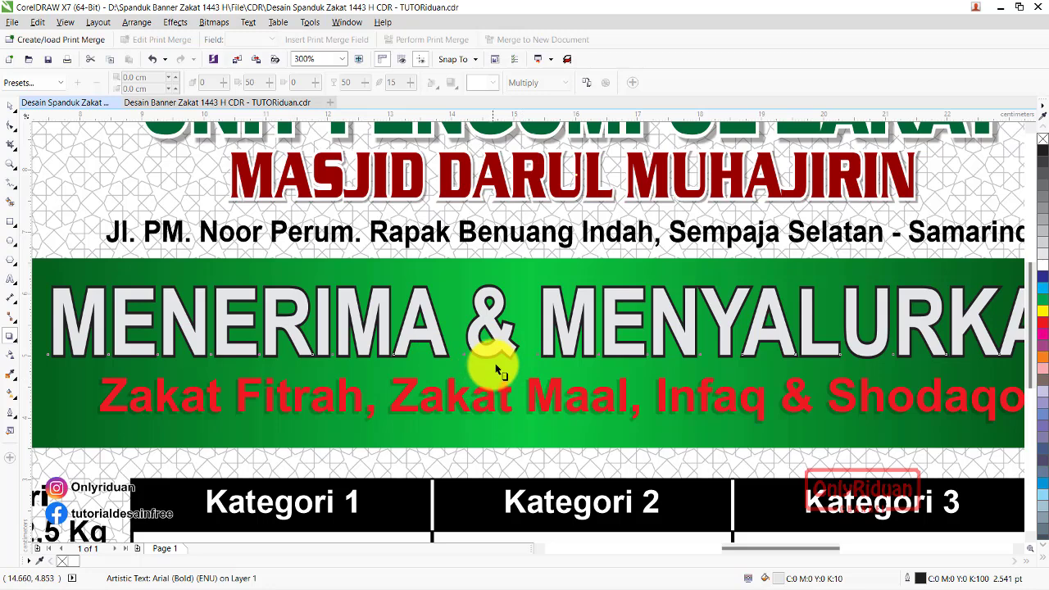
scroll(502, 365, "up", 2)
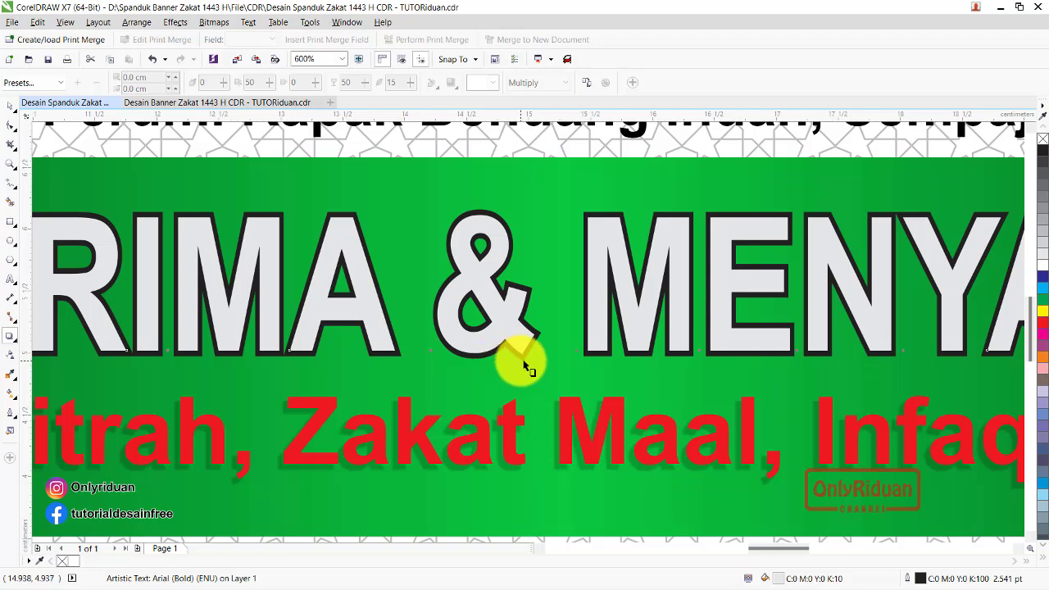
scroll(522, 354, "down", 1)
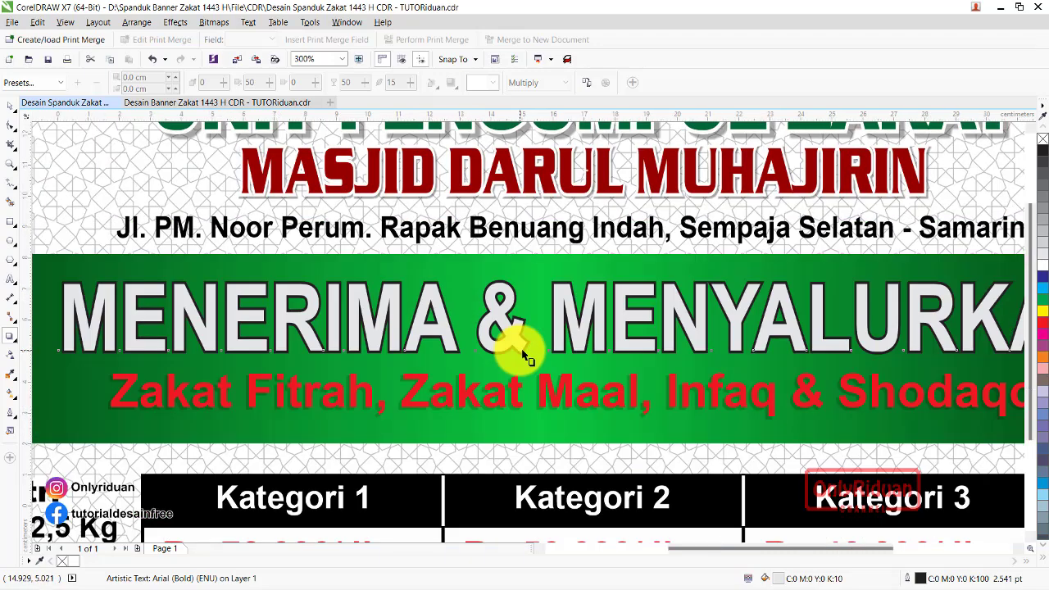
scroll(522, 354, "down", 1)
scroll(553, 361, "up", 1)
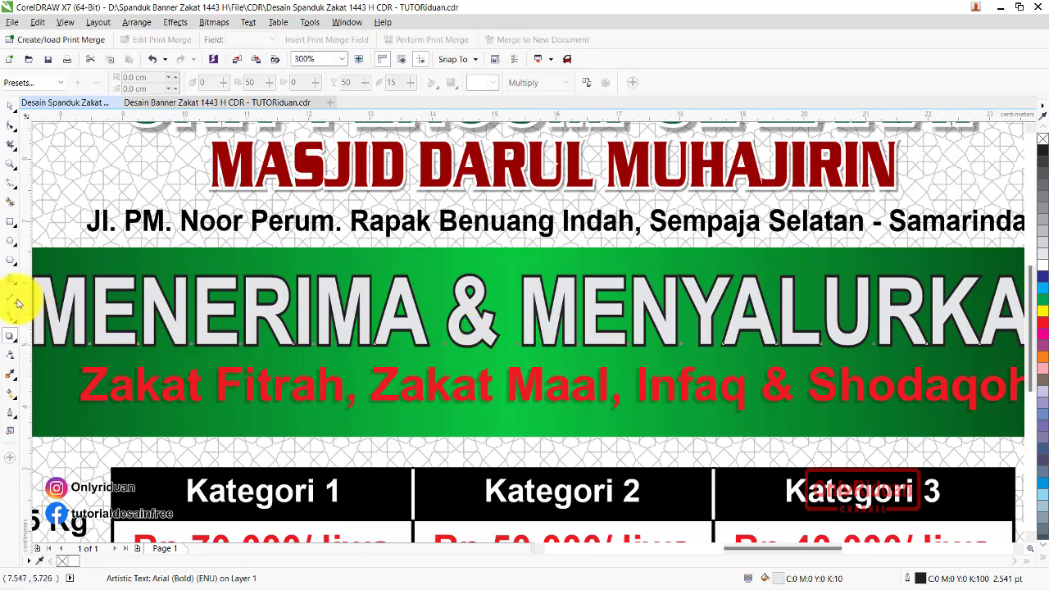
- Apply a preset drop shadow to the heading, pulled up close under the letters
left_click(11, 337)
left_click(49, 353)
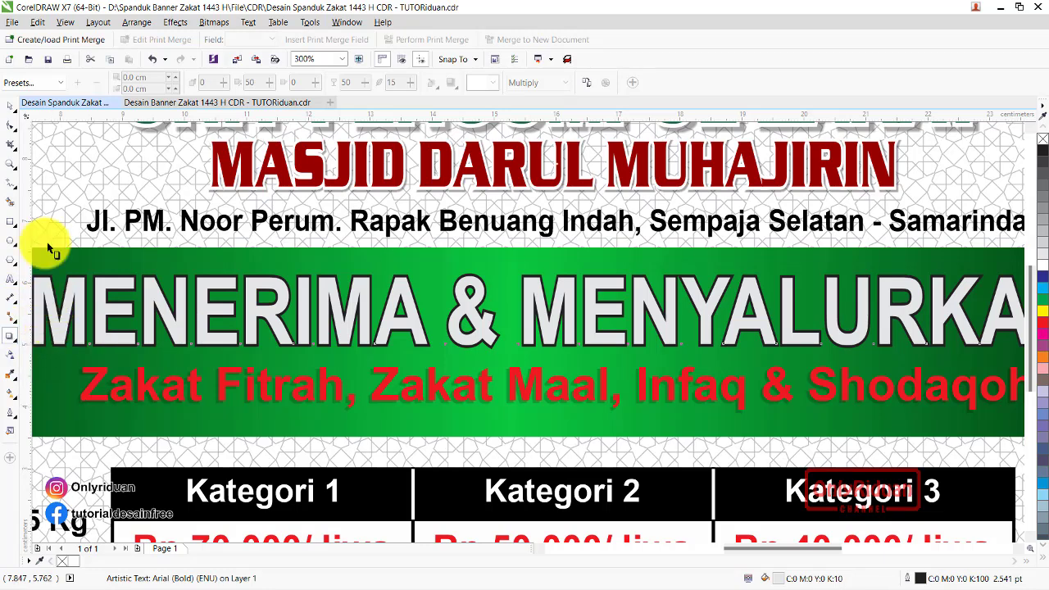
left_click(45, 82)
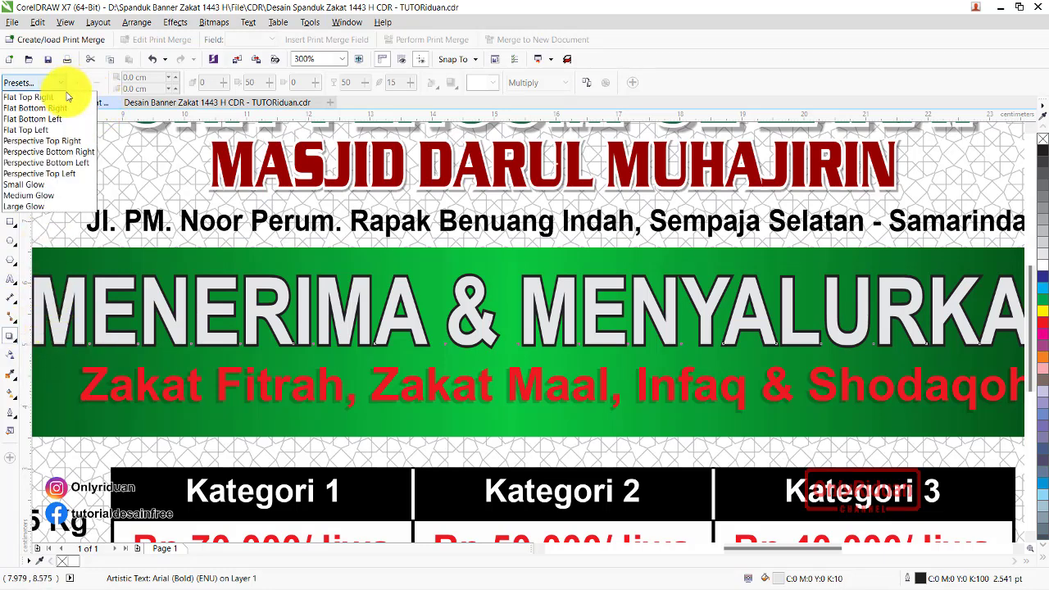
left_click(33, 103)
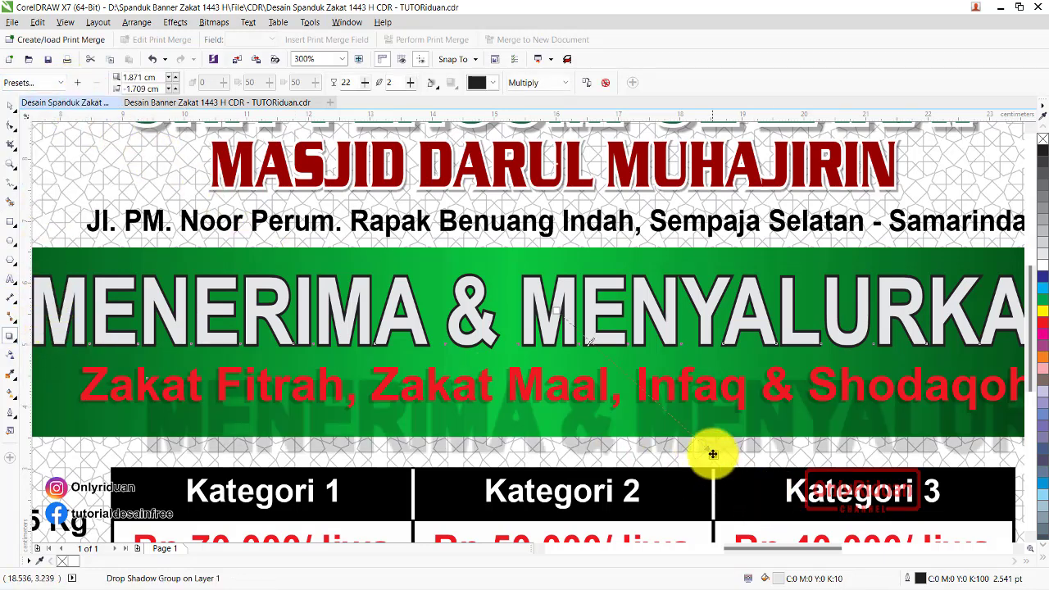
left_click_drag(714, 452, 633, 355)
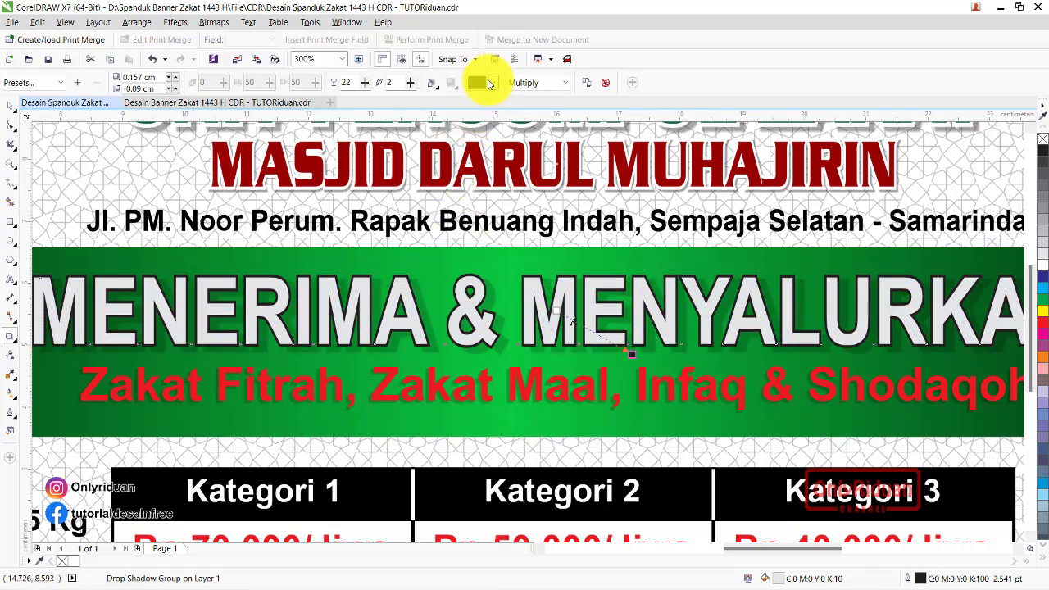
- Make the heading's drop shadow yellow with Normal blend mode instead of Multiply
left_click(495, 82)
left_click(494, 119)
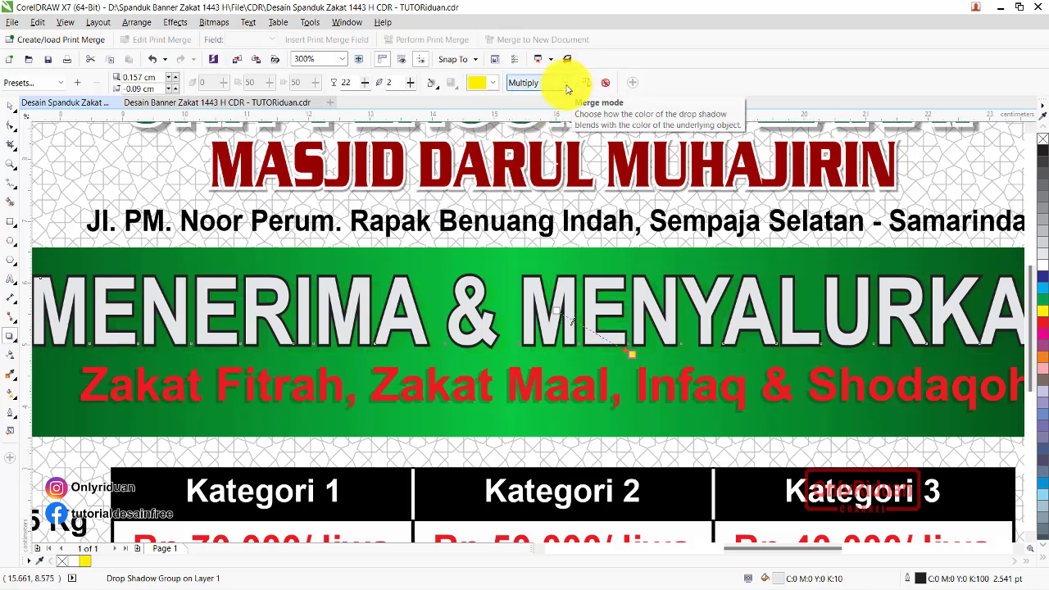
left_click(566, 85)
left_click(539, 99)
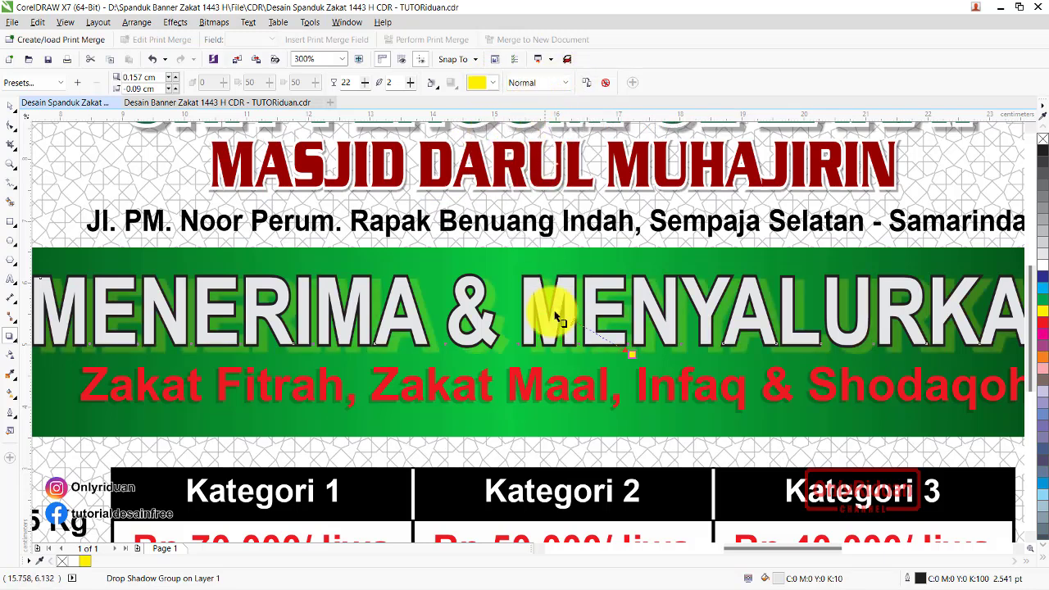
scroll(558, 329, "down", 2)
scroll(558, 350, "up", 2)
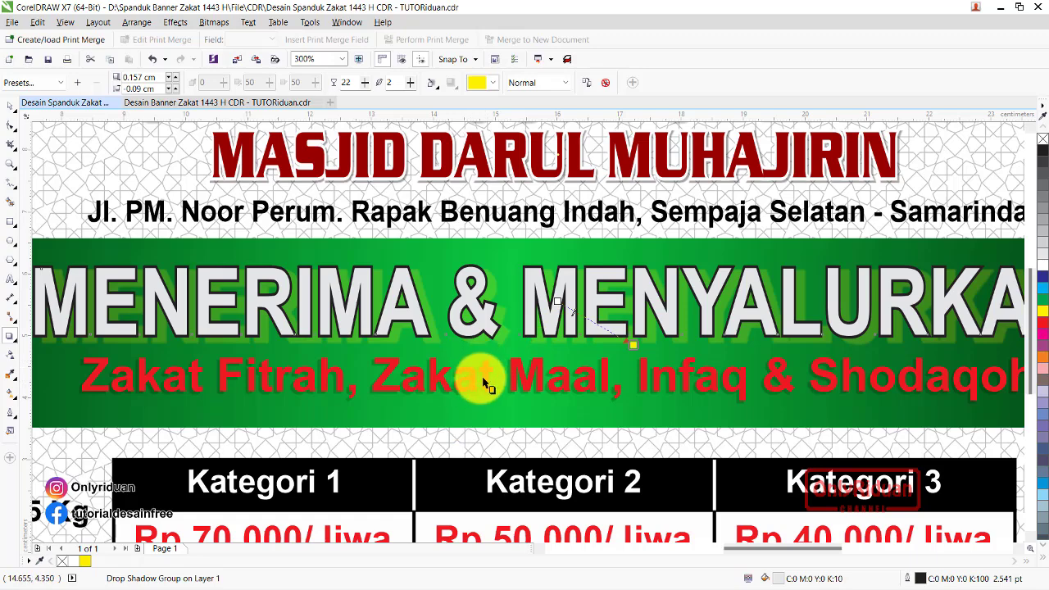
scroll(496, 380, "up", 3)
scroll(496, 379, "down", 1)
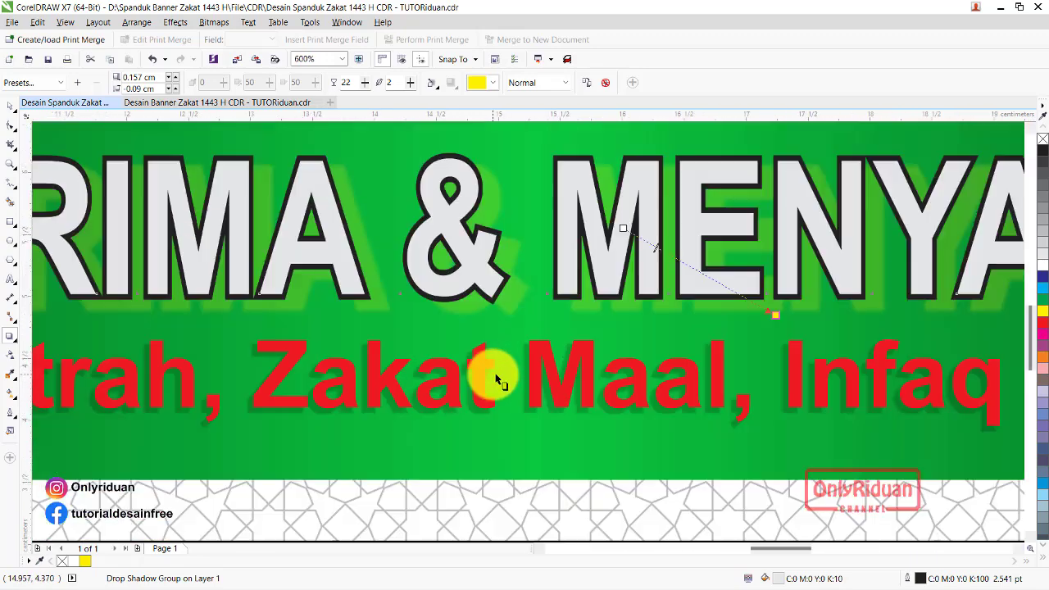
- Give the red Zakat Fitrah, Zakat Maal, Infaq & Shodaqoh line a white 1.5 pt outline
left_click(580, 365)
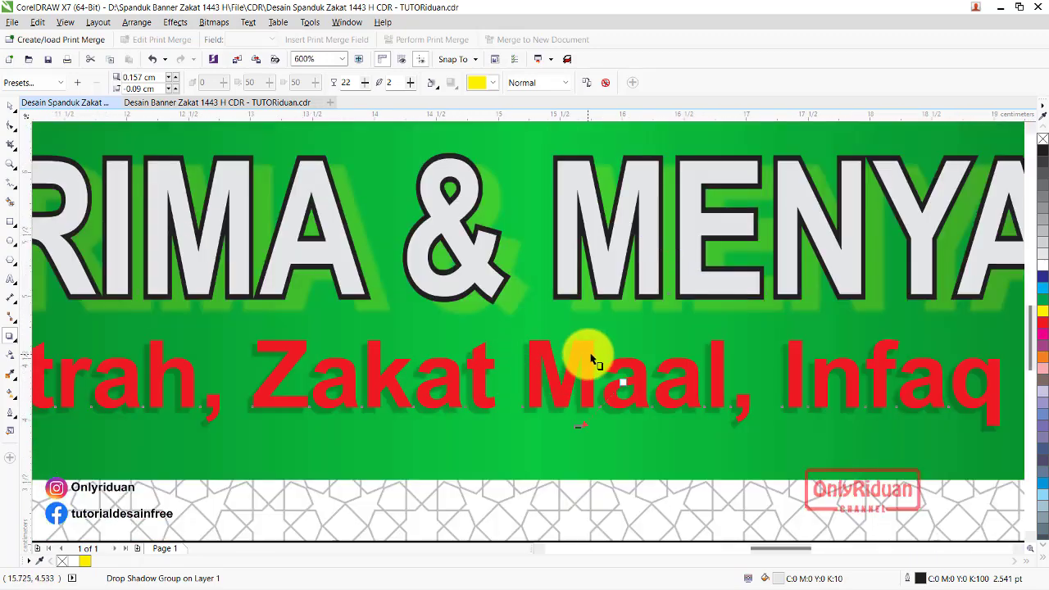
double_click(923, 581)
left_click(444, 204)
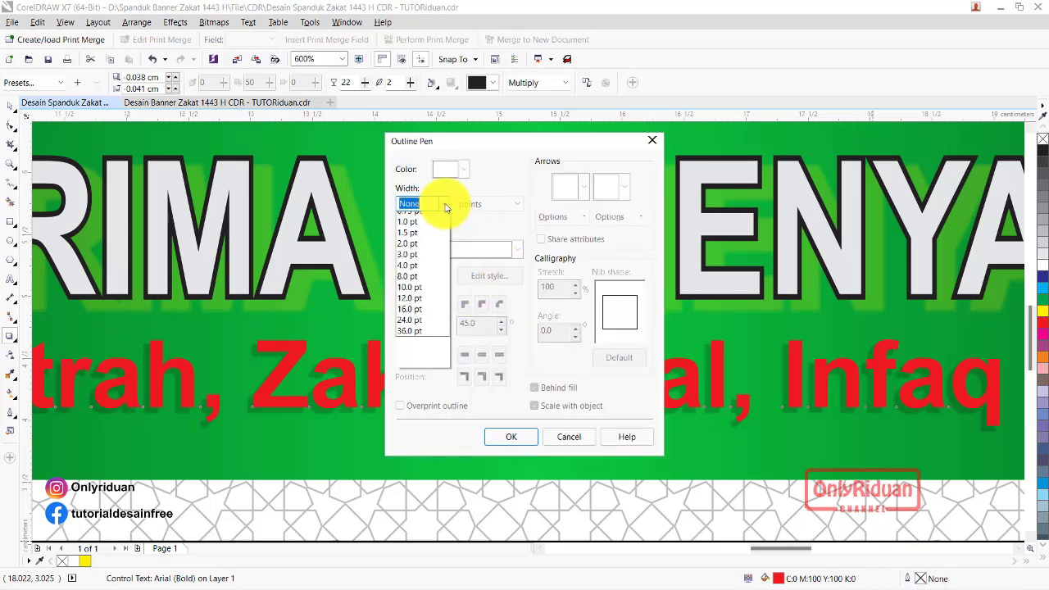
left_click(410, 272)
left_click(464, 171)
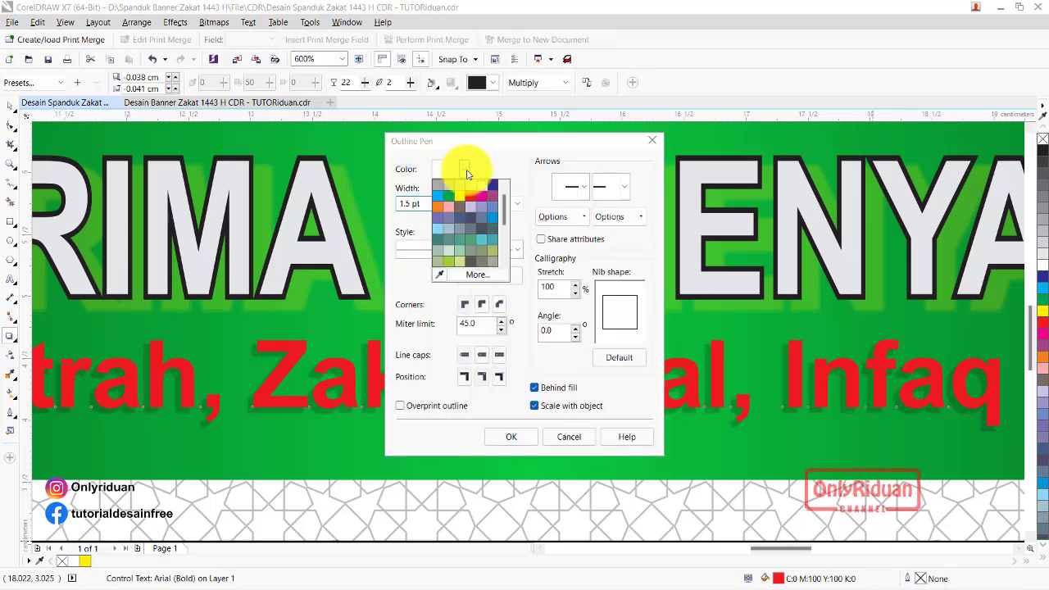
left_click(480, 186)
left_click(504, 435)
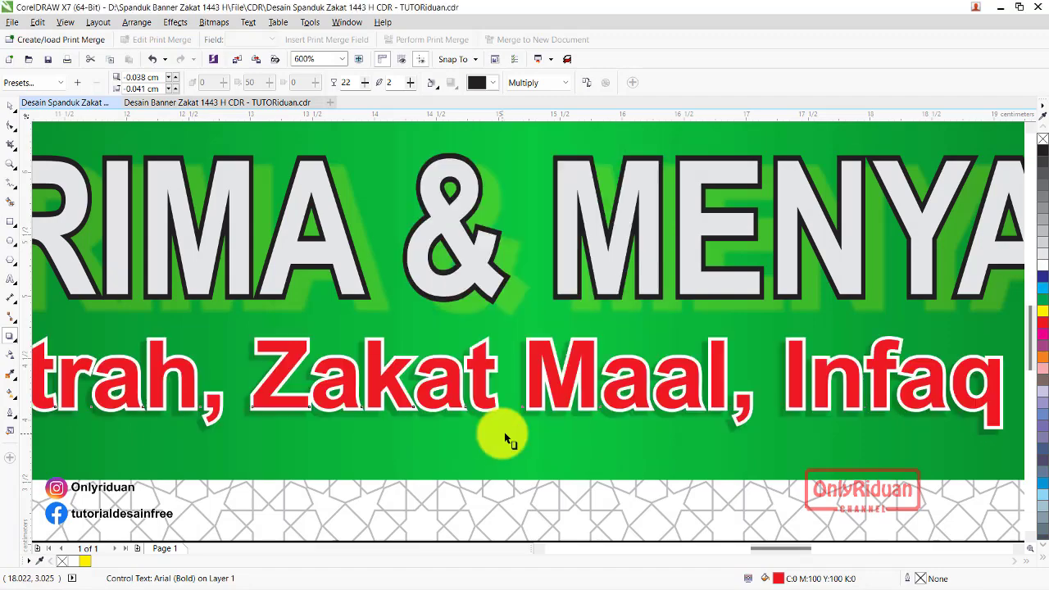
scroll(494, 394, "down", 1)
scroll(494, 389, "down", 1)
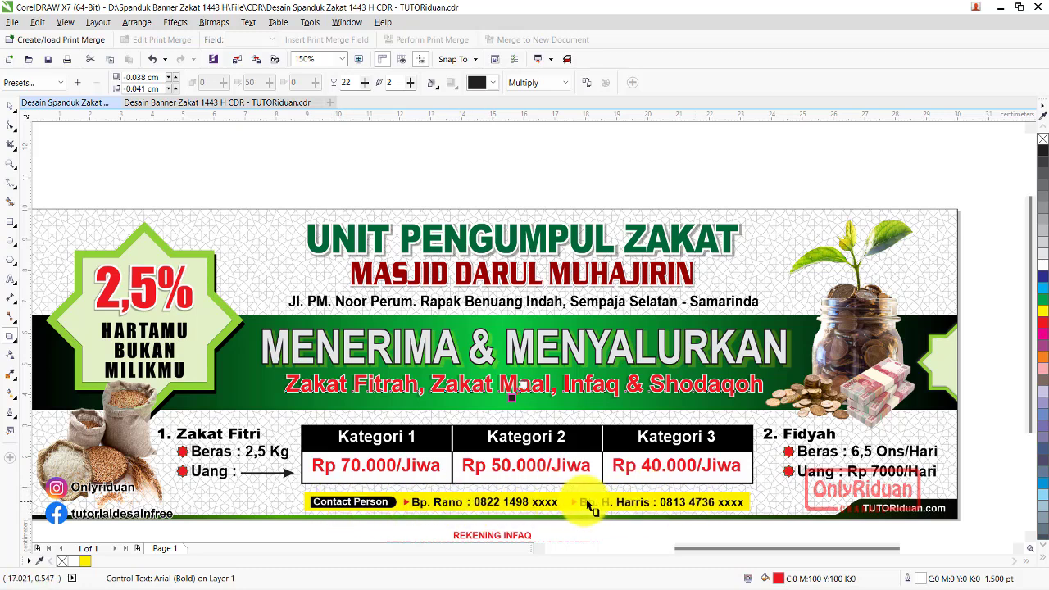
left_click(10, 106)
left_click(143, 147)
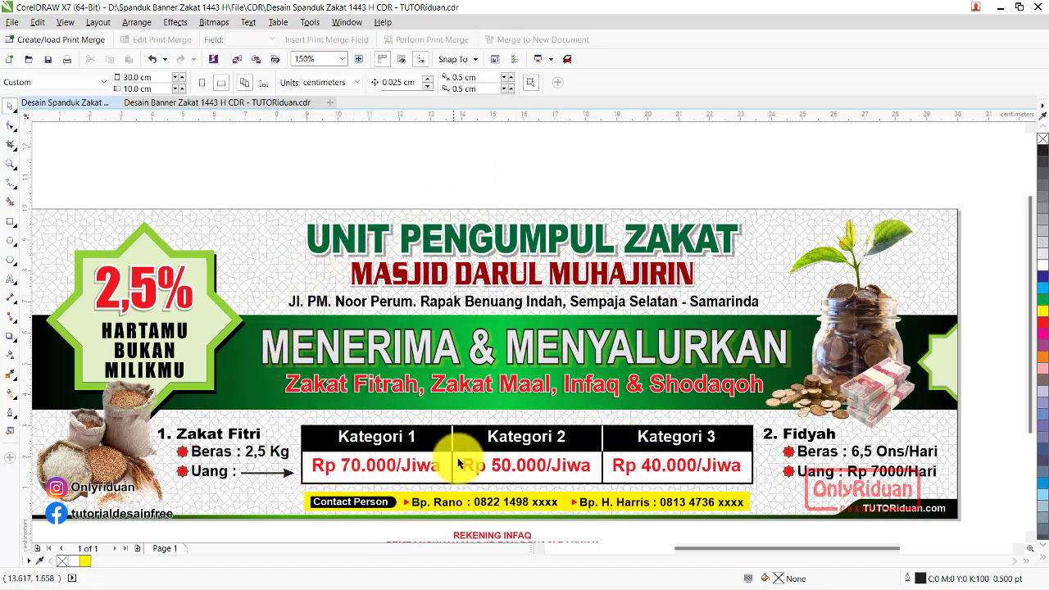
- Bring up the Desain Banner Zakat 1443 H document and select its black MENERIMA & MENYALURKAN band
left_click(232, 103)
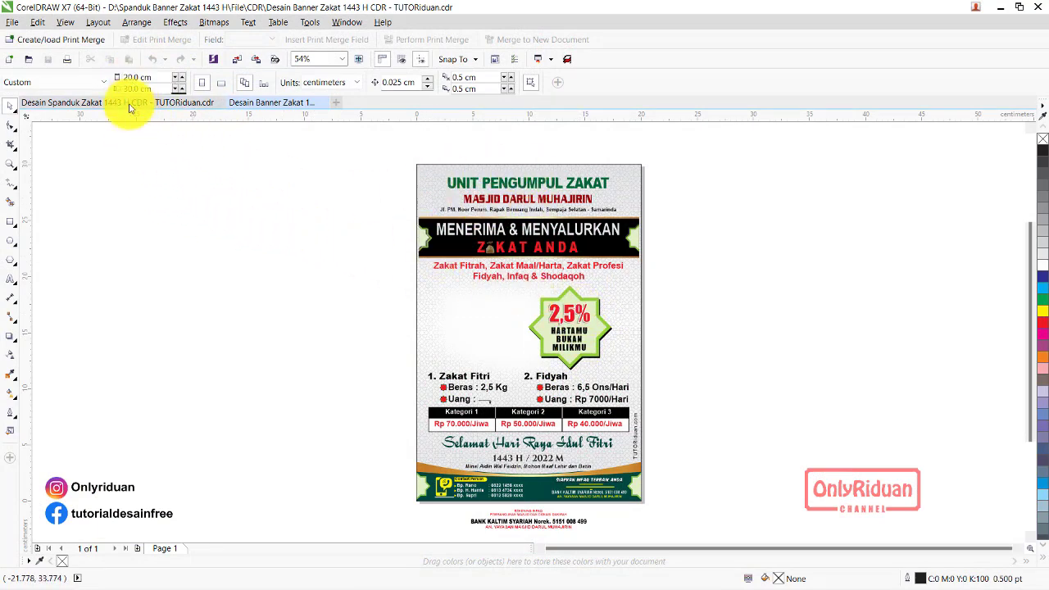
scroll(578, 243, "up", 2)
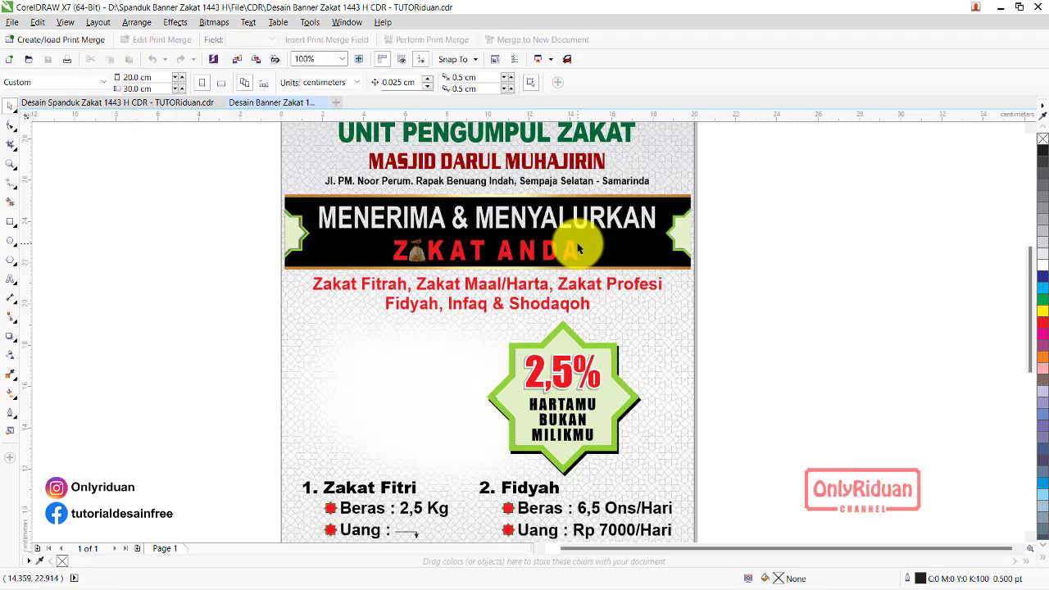
left_click(618, 257)
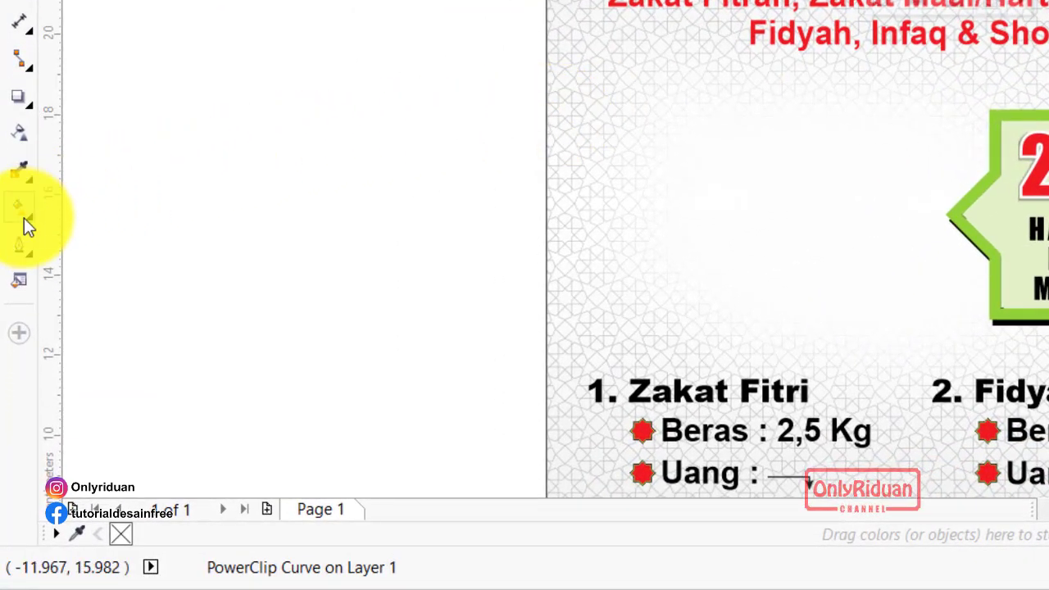
- Apply an interactive fountain fill to the band with a black end colour
left_click(24, 218)
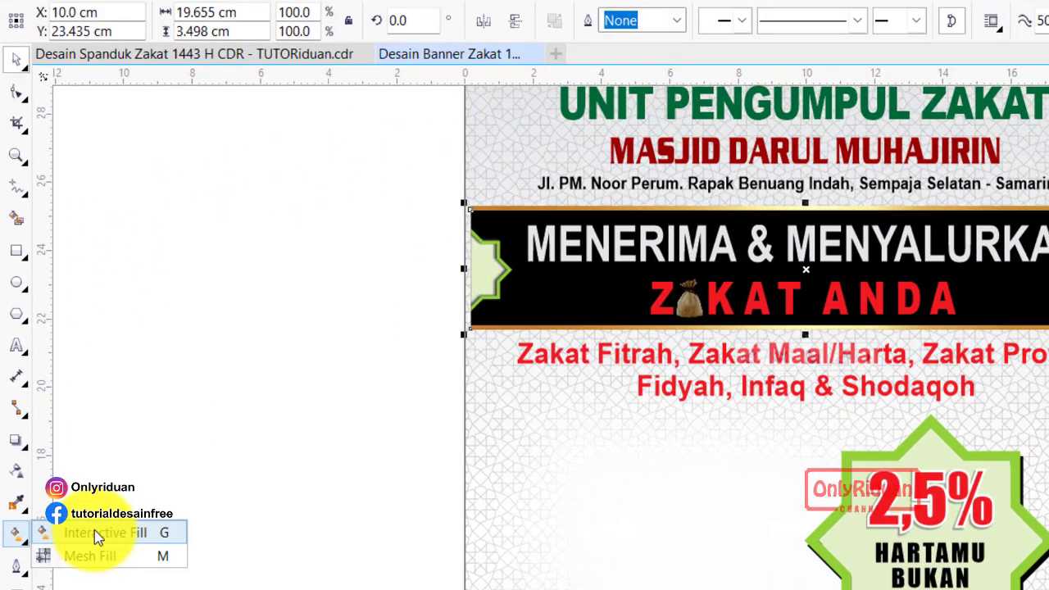
left_click(94, 535)
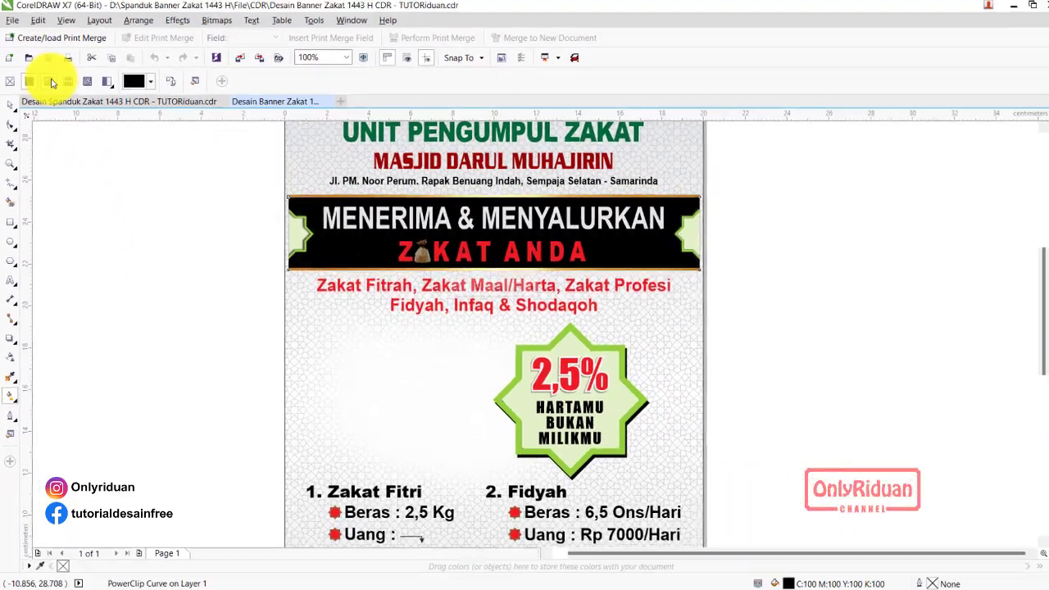
left_click(47, 82)
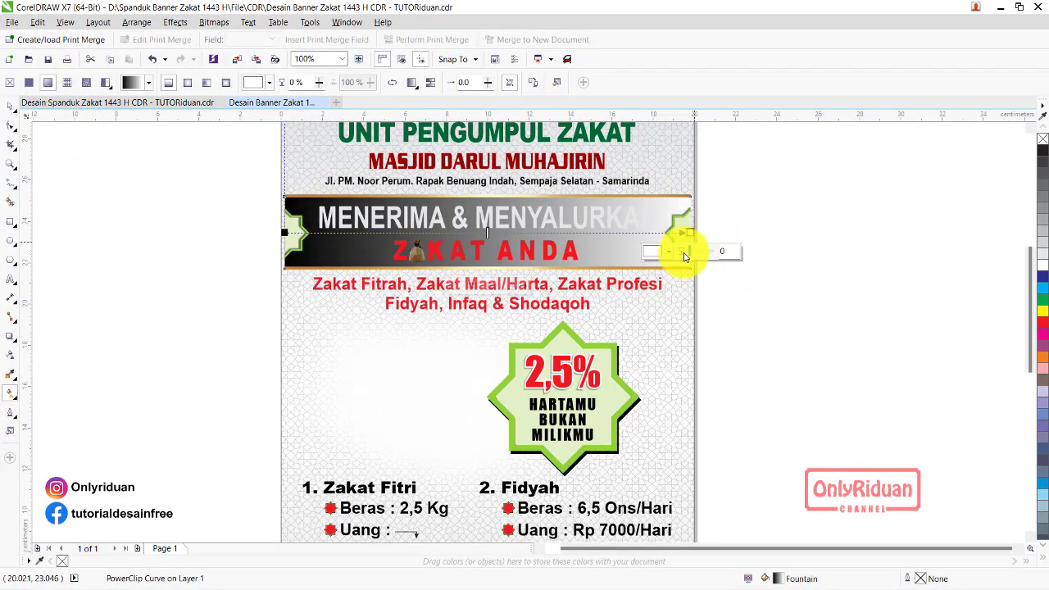
left_click(669, 251)
left_click_drag(742, 377, 728, 399)
left_click(737, 400)
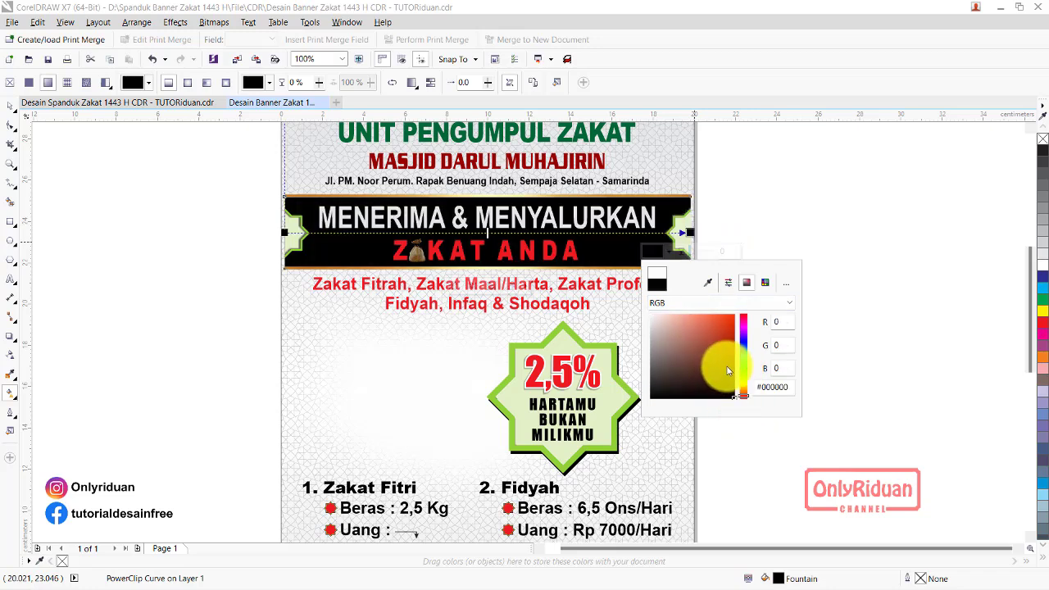
- Add a middle gradient stop coloured bright green #07AD15
double_click(474, 233)
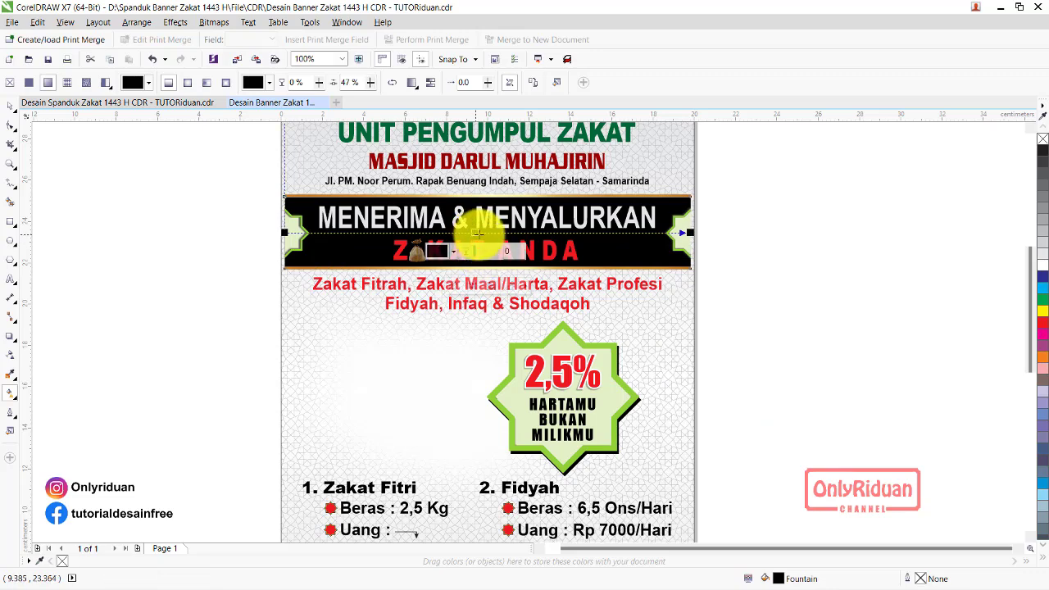
left_click(480, 233)
left_click(457, 255)
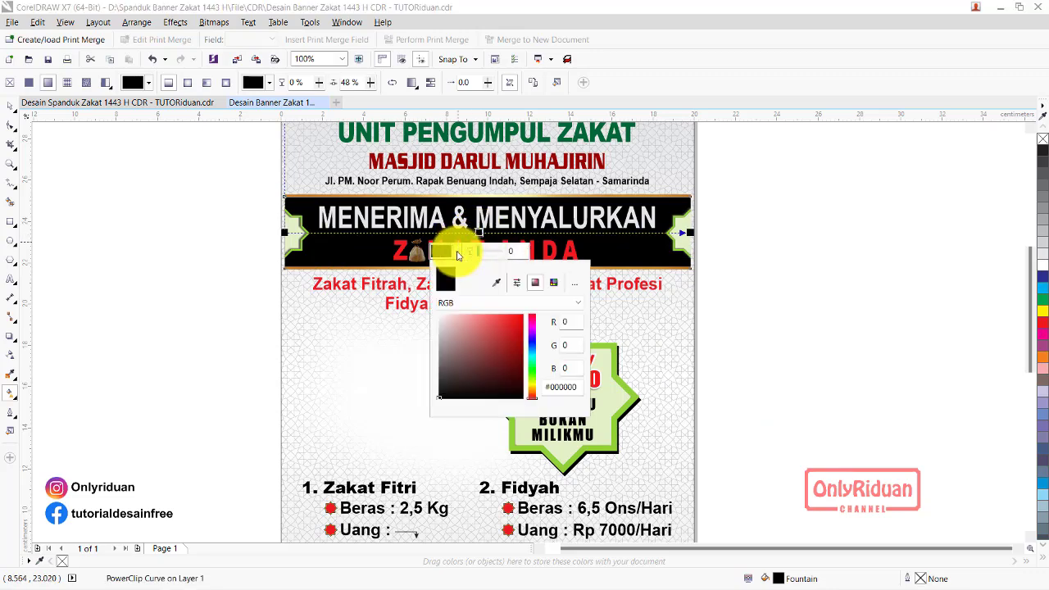
left_click_drag(536, 373, 519, 373)
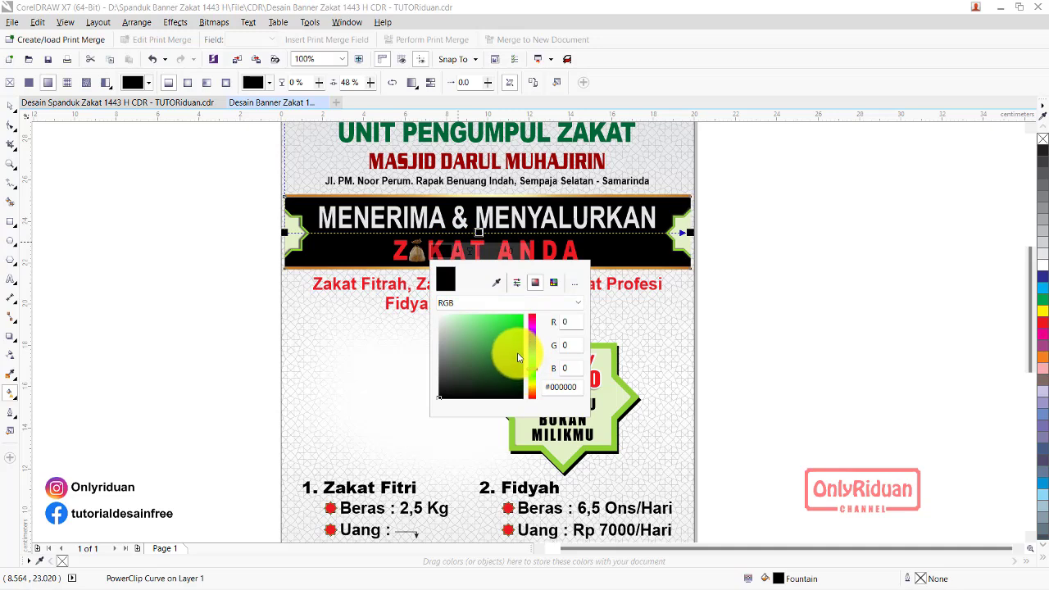
left_click(516, 353)
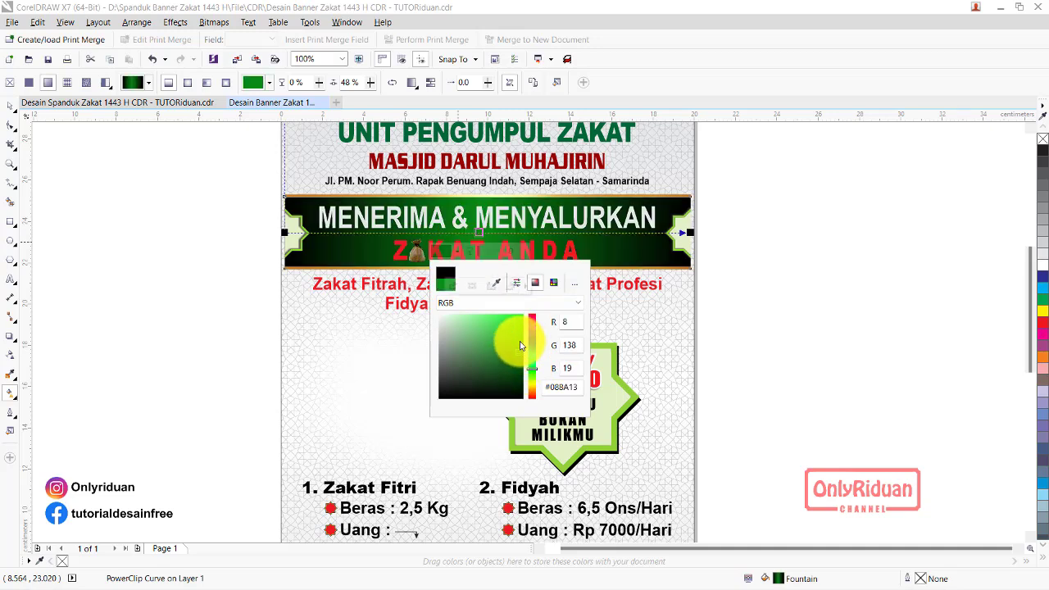
left_click(519, 341)
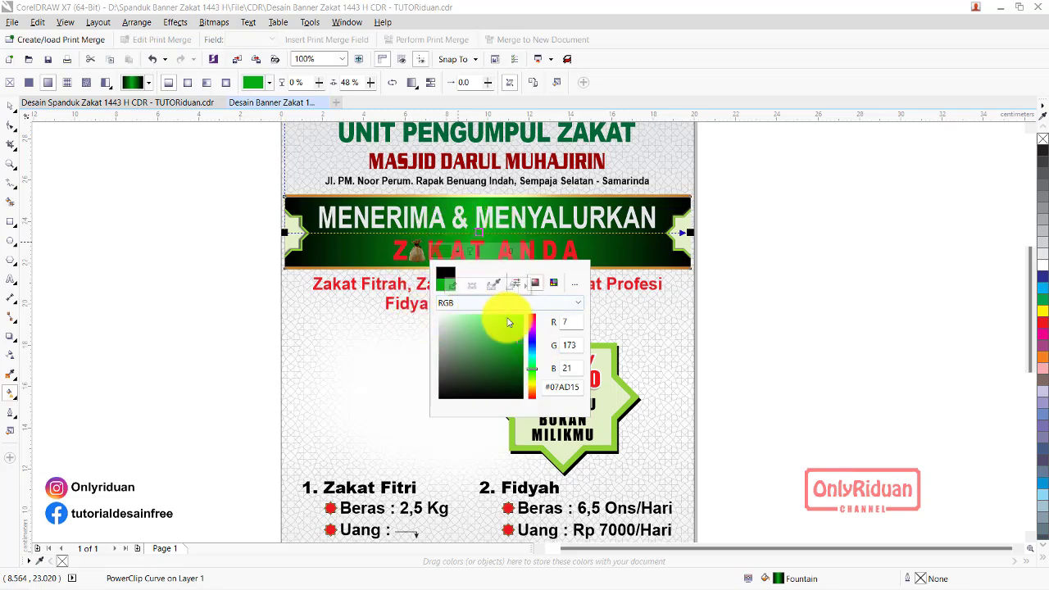
left_click(187, 214)
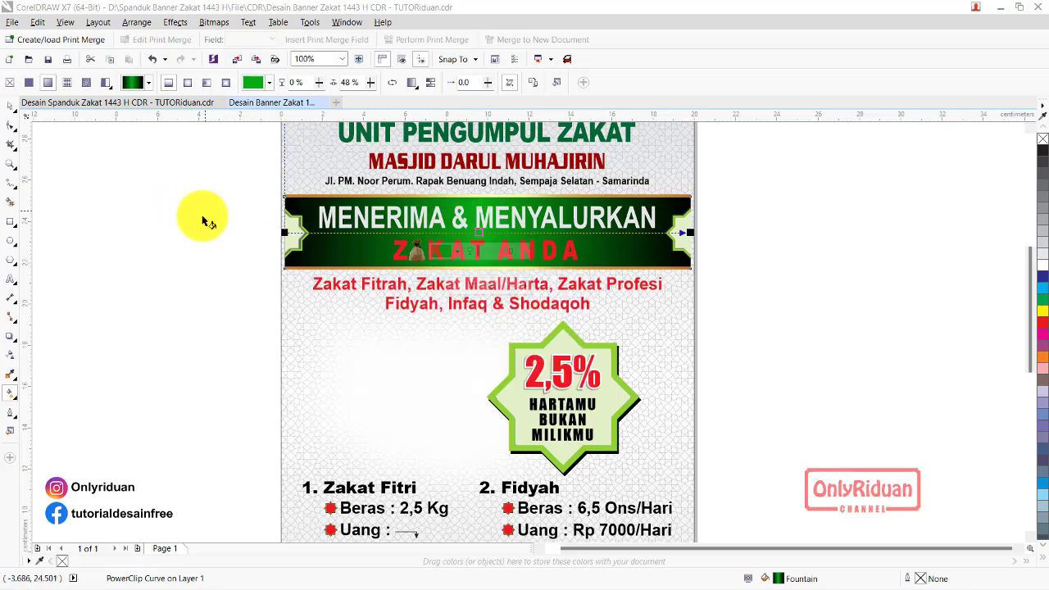
- Import the Pangan grain-sacks image and place it left of the 2,5% badge
left_click(1033, 132)
scroll(1019, 129, "up", 2)
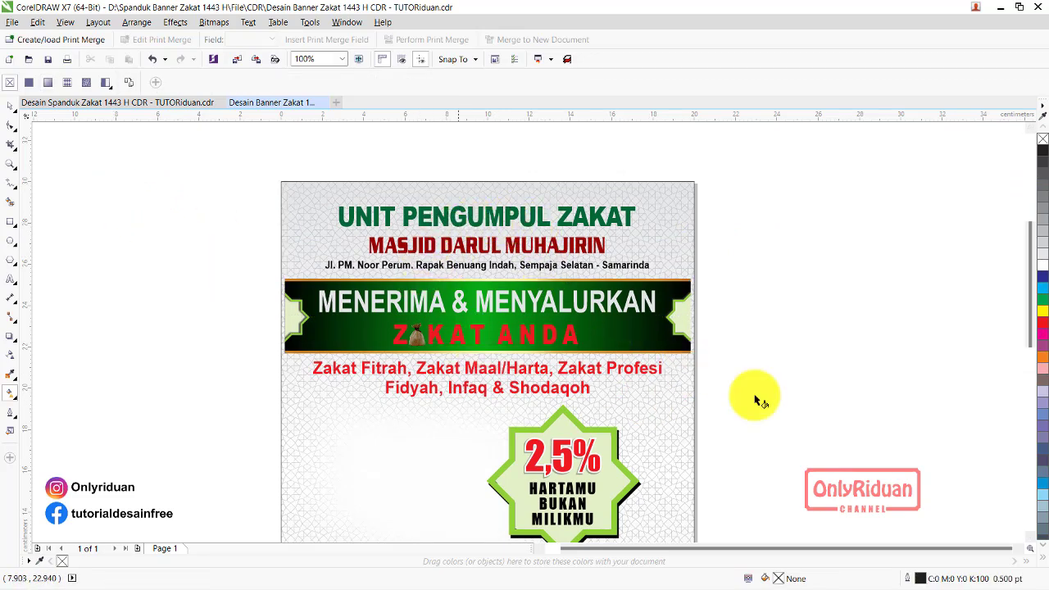
left_click_drag(1034, 299, 1025, 340)
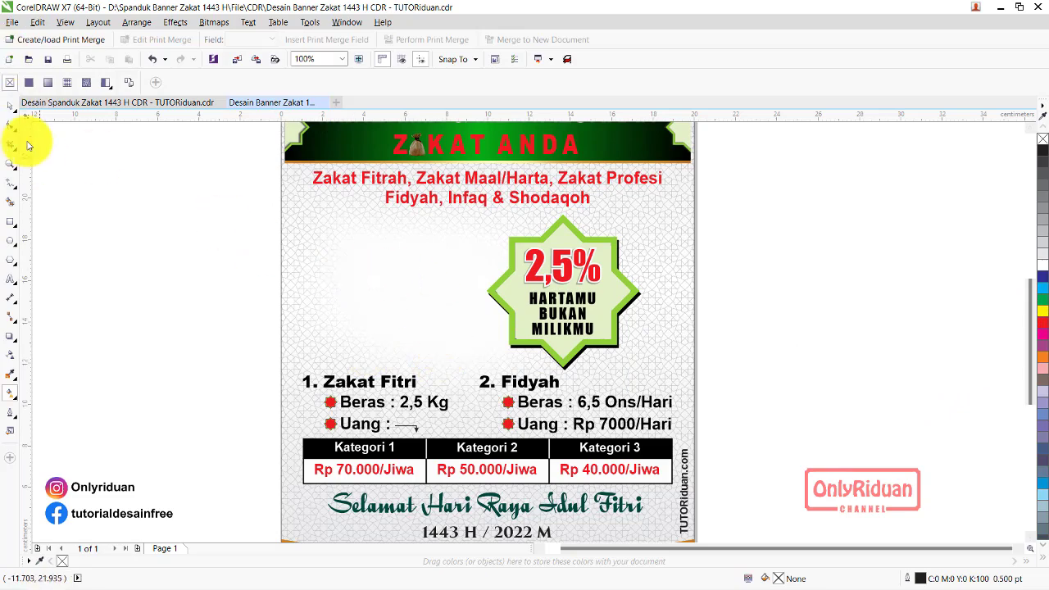
left_click(12, 108)
left_click(12, 23)
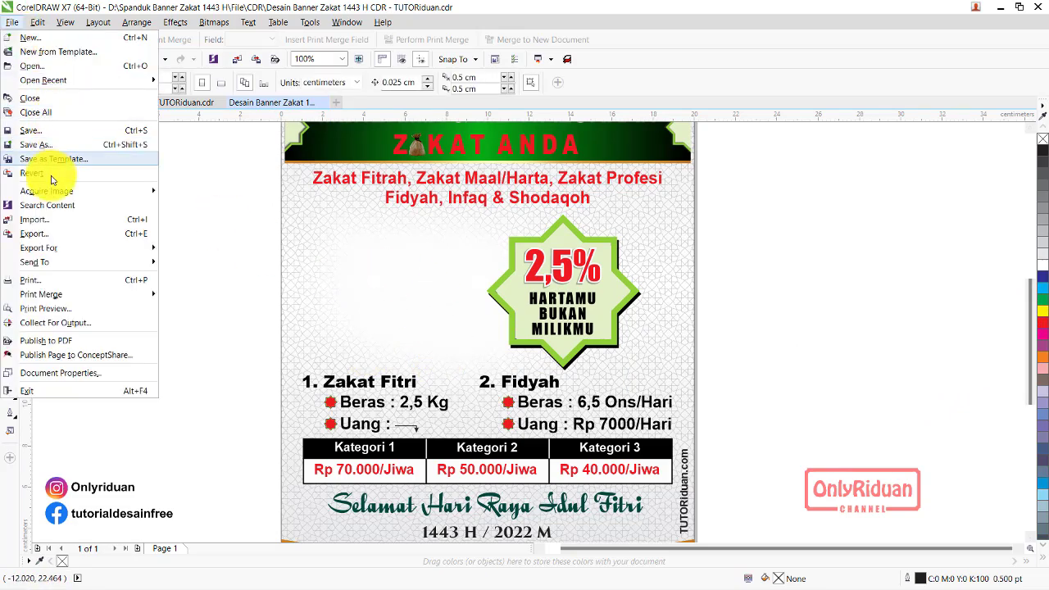
left_click(51, 211)
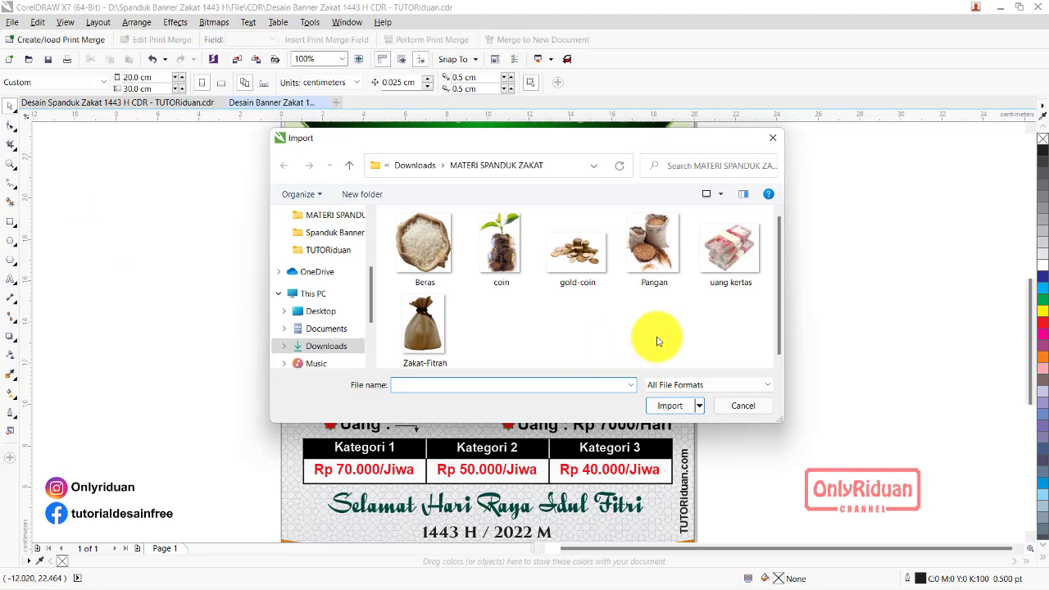
left_click(654, 246)
left_click(670, 406)
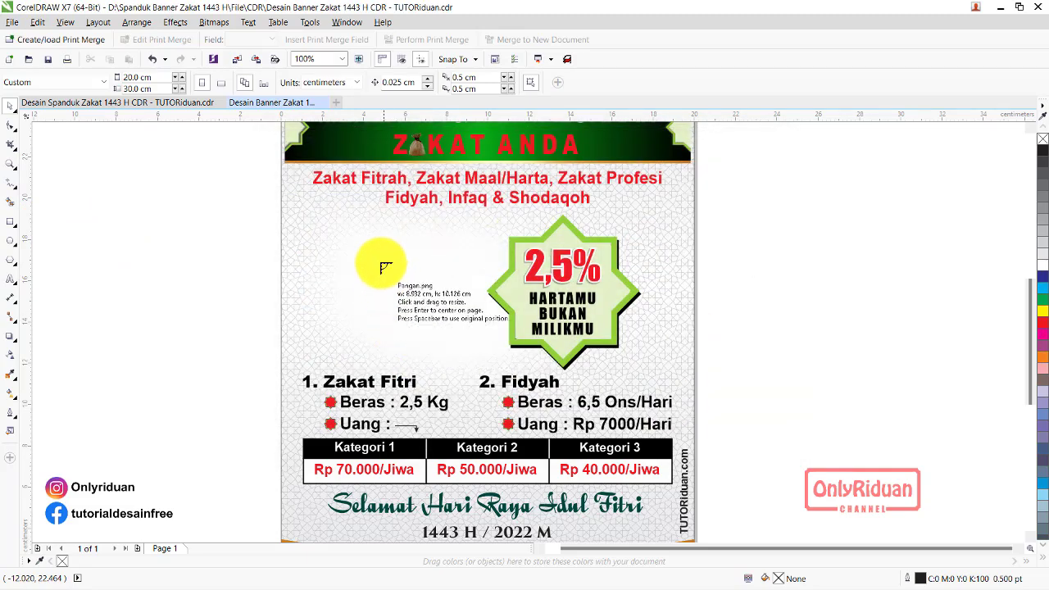
left_click_drag(355, 222, 490, 374)
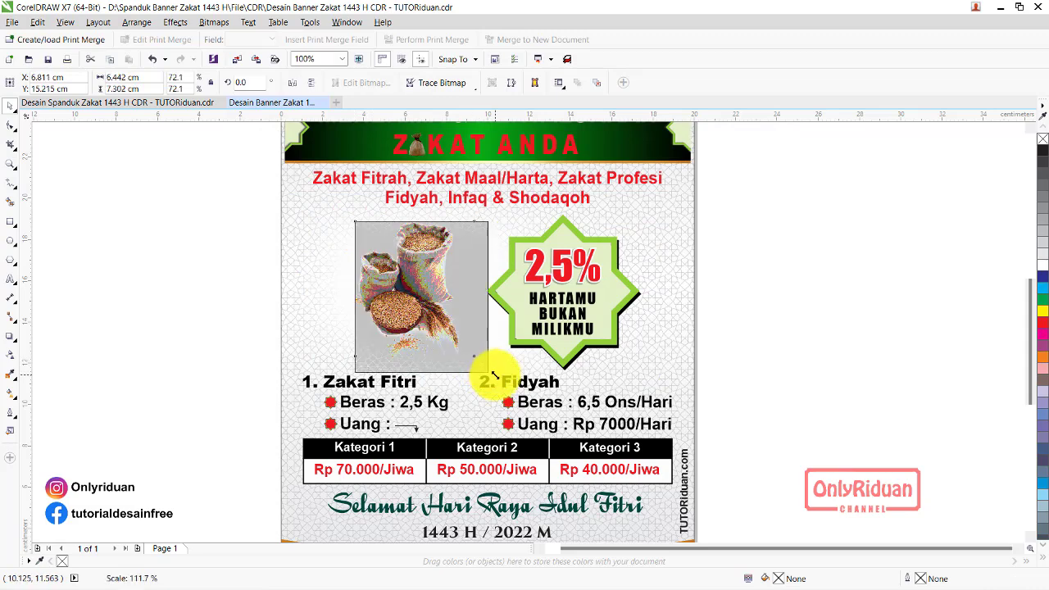
- Import the coin-jar image beside the sacks and send it behind the 2,5% badge
left_click(12, 22)
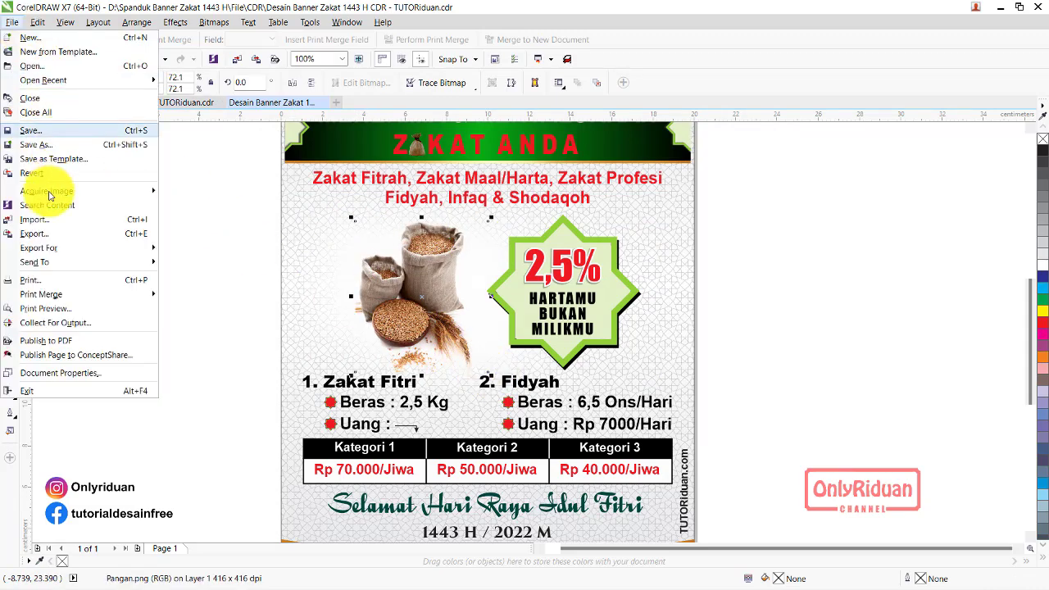
left_click(46, 218)
left_click(498, 242)
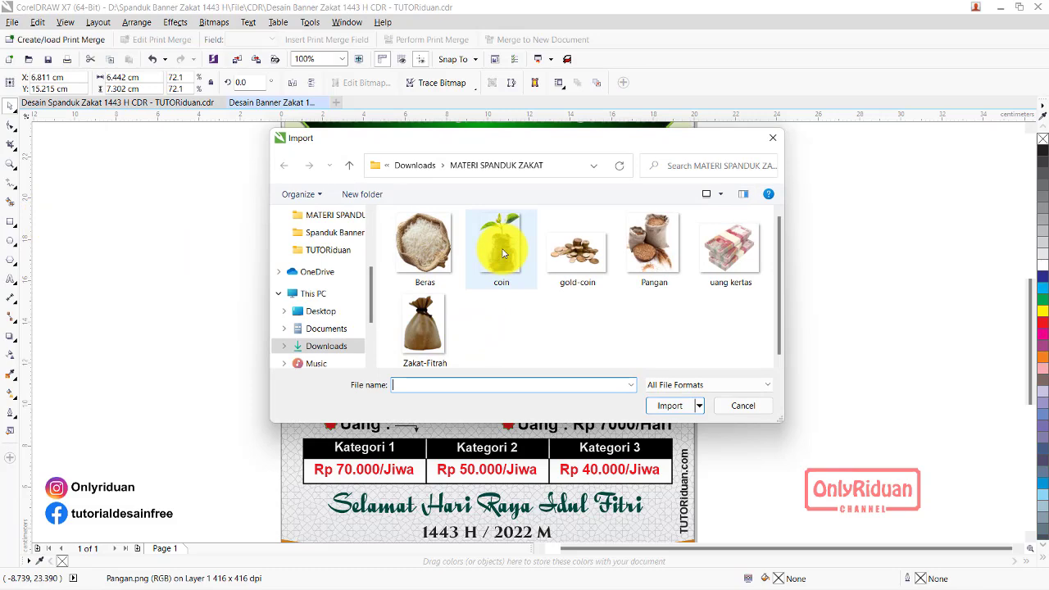
left_click(652, 405)
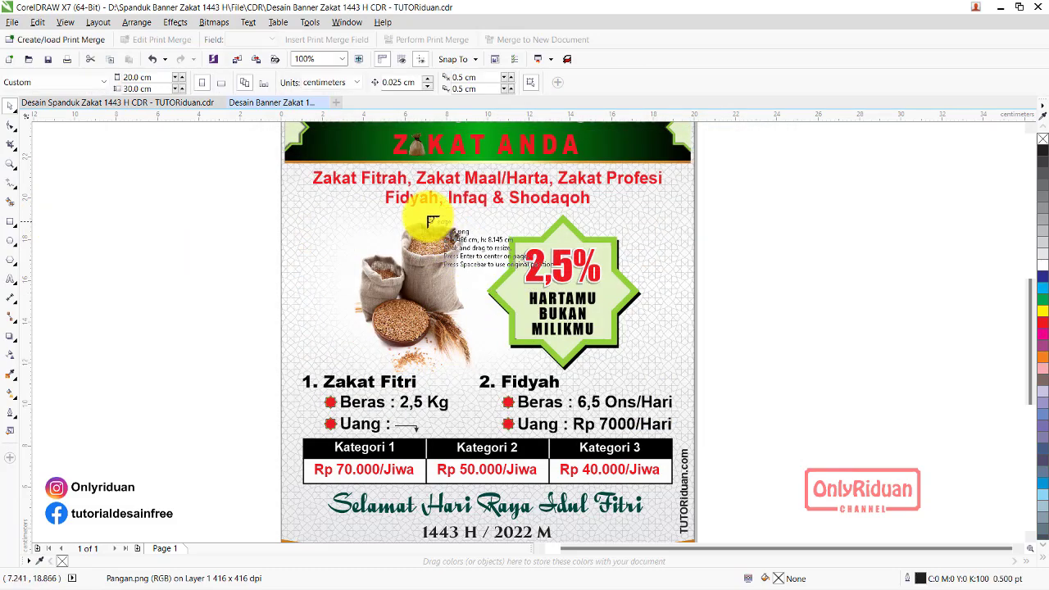
left_click_drag(426, 211, 517, 340)
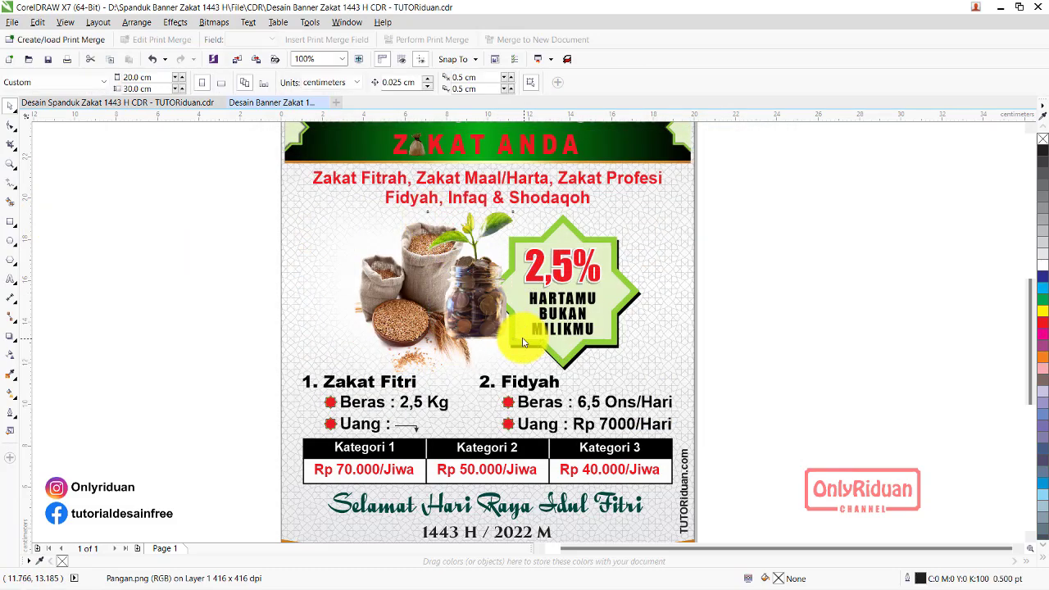
right_click(389, 284)
mouse_move(459, 462)
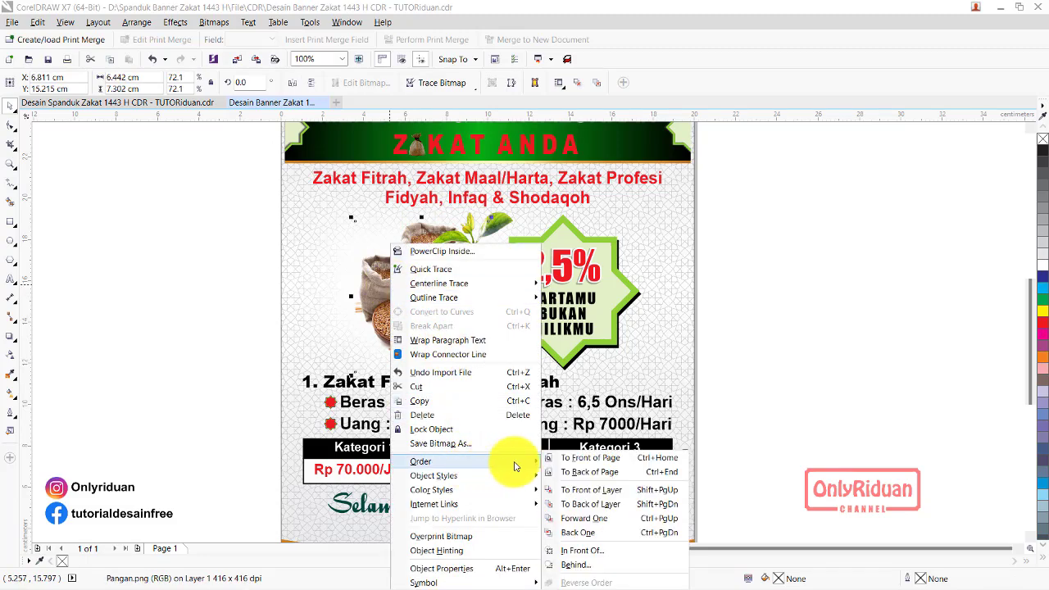
left_click(562, 457)
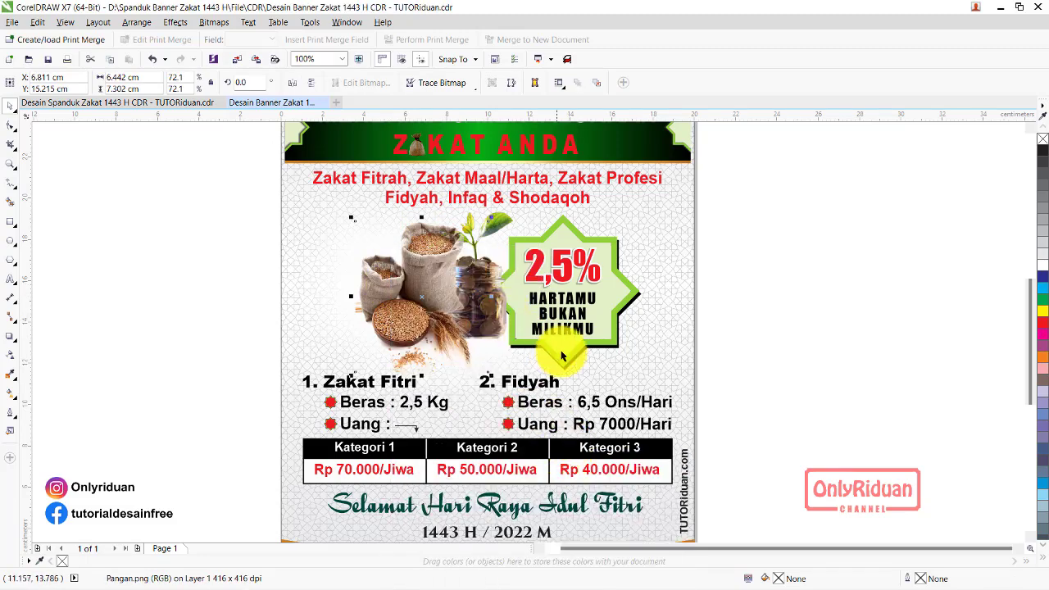
- Shrink the grain-sacks image and nudge the coin jar slightly into position
left_click(238, 250)
left_click(416, 263)
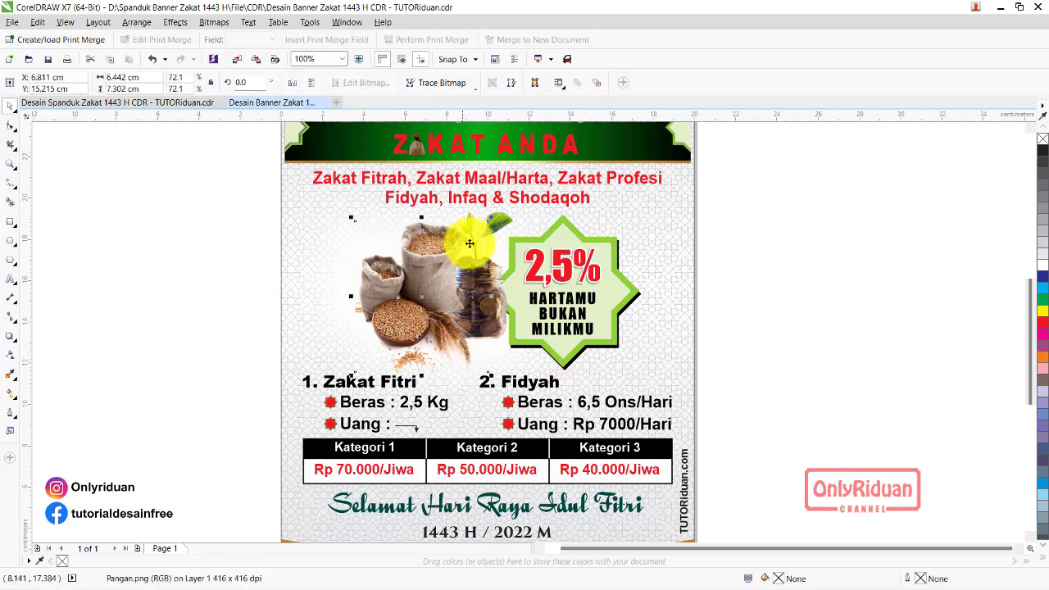
left_click_drag(494, 215, 475, 238)
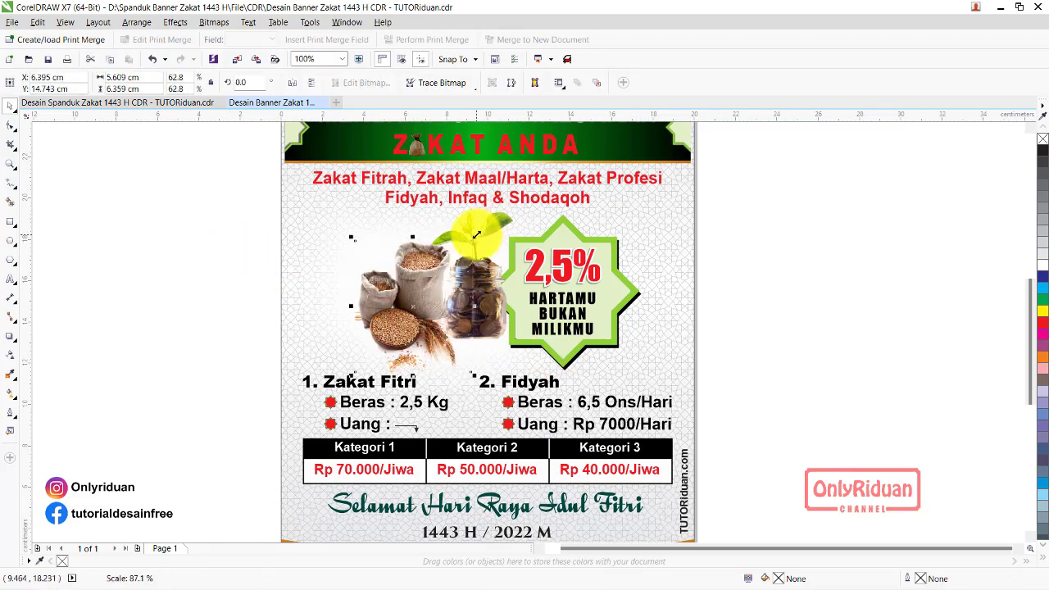
left_click(515, 271)
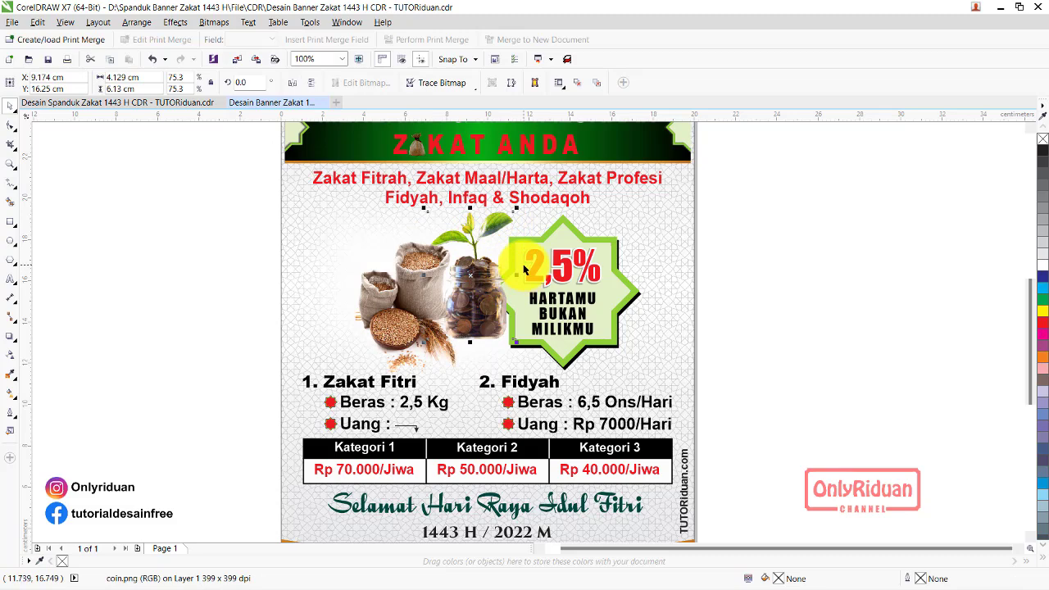
left_click_drag(525, 269, 524, 267)
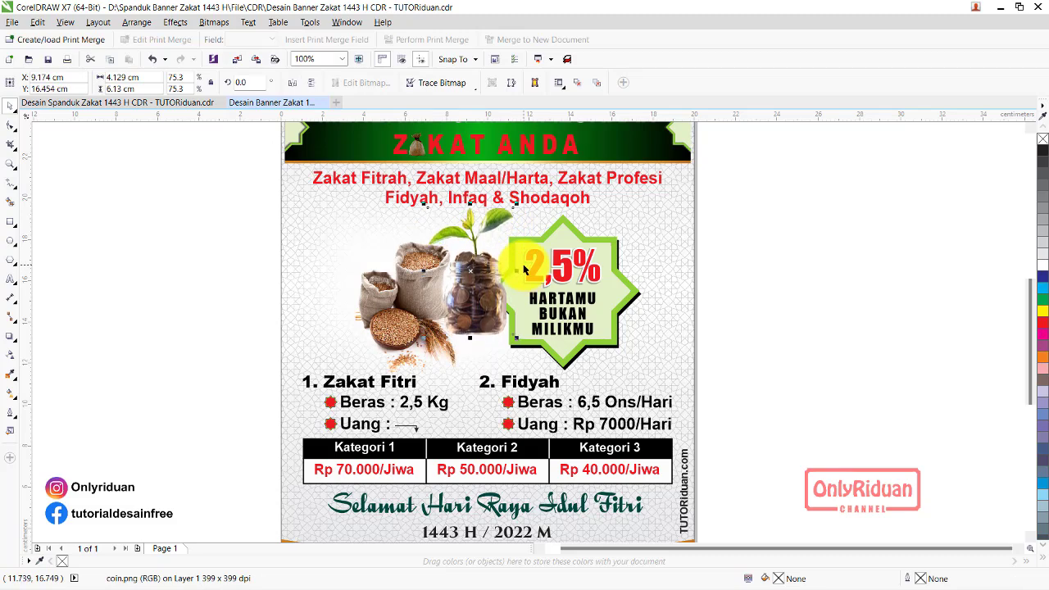
- Import the Beras rice-sack image, place it left of the grain sacks, and enlarge it
left_click(10, 23)
left_click(20, 216)
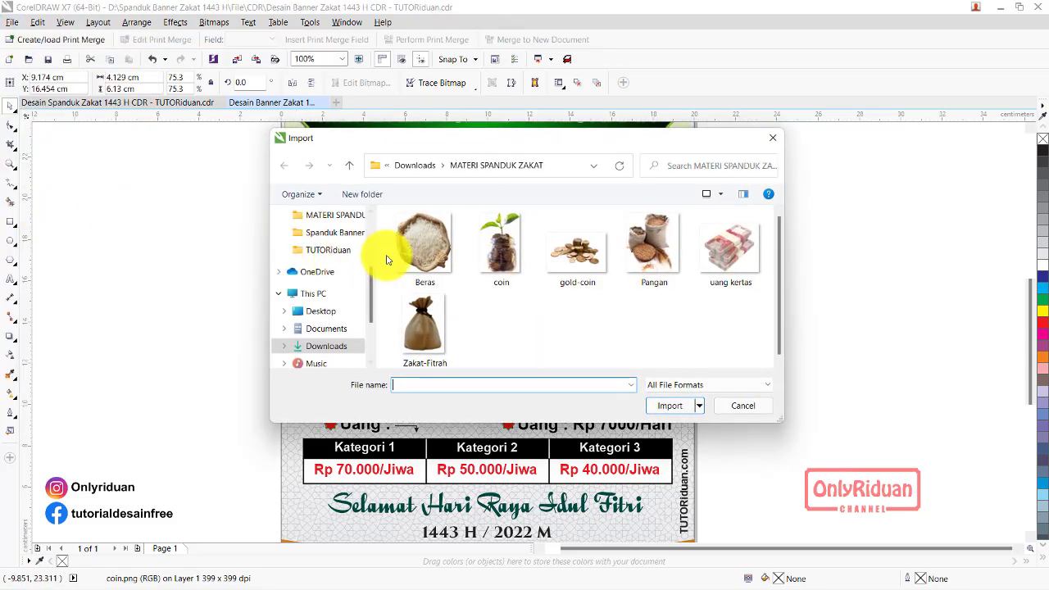
left_click(422, 246)
left_click(670, 406)
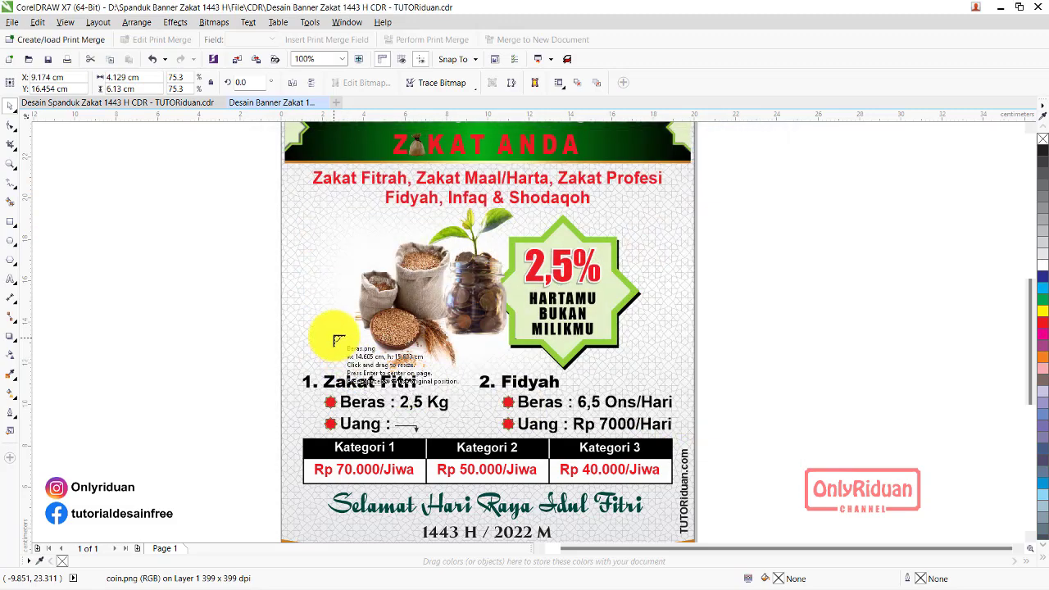
mouse_move(321, 302)
left_mouse_down()
mouse_move(396, 356)
mouse_move(382, 366)
left_mouse_up()
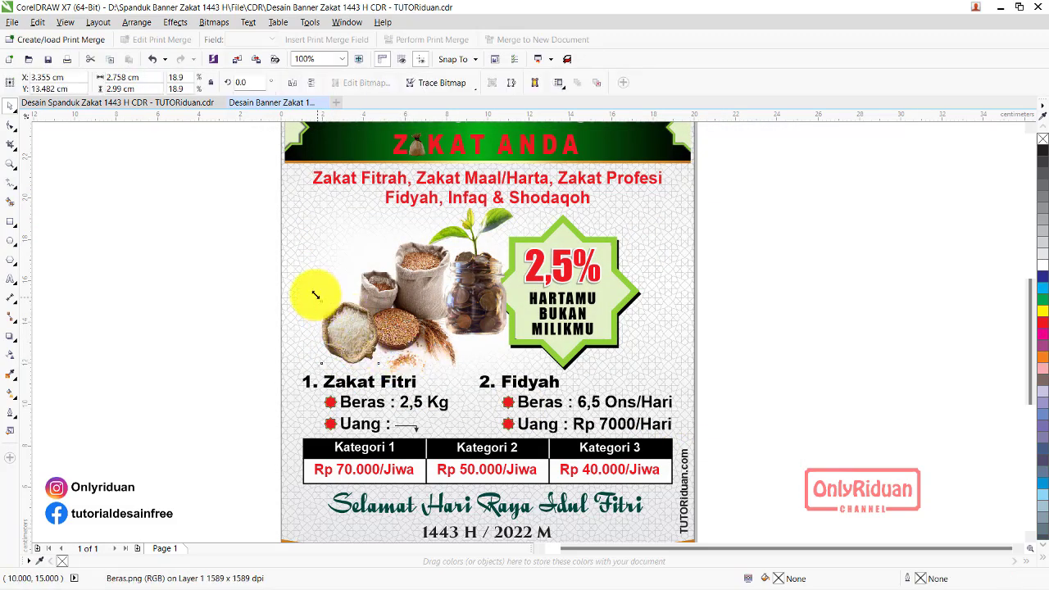
left_click_drag(315, 295, 312, 287)
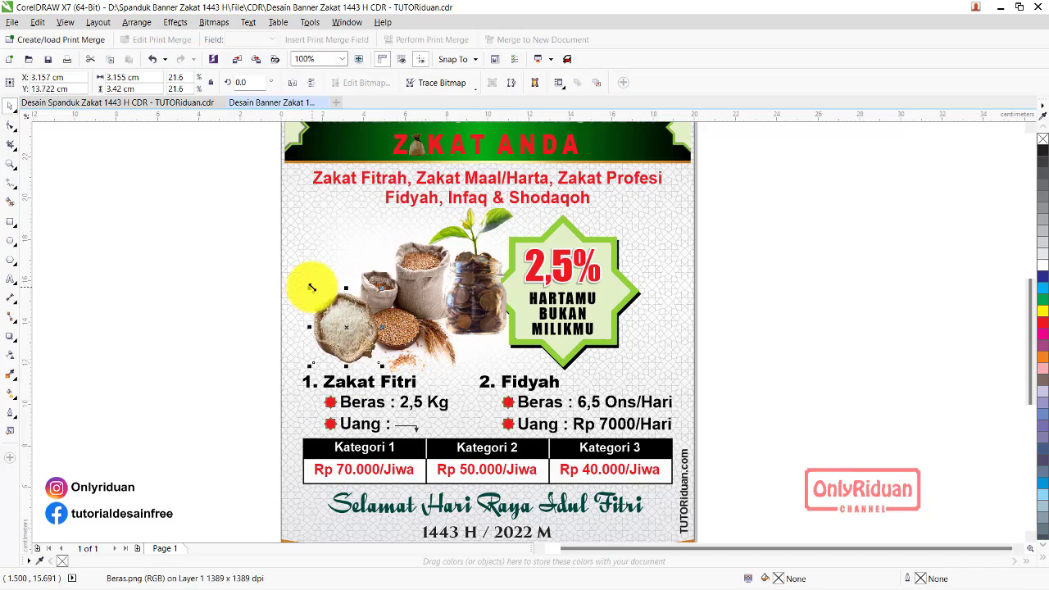
- Import the gold-coin image and place it near the coin jar
left_click(12, 23)
left_click(59, 228)
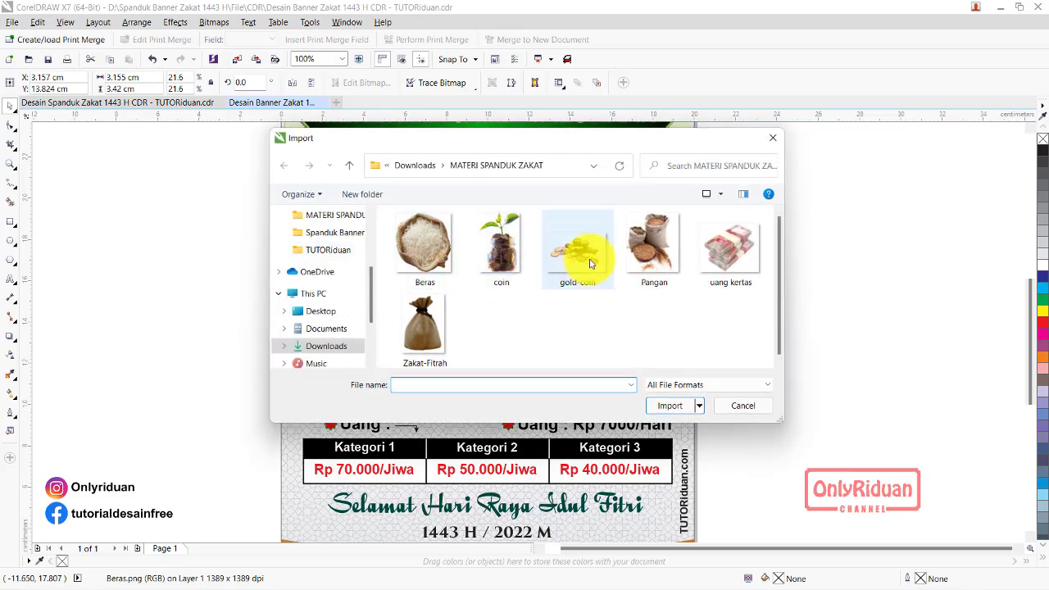
left_click(579, 241)
left_click(670, 407)
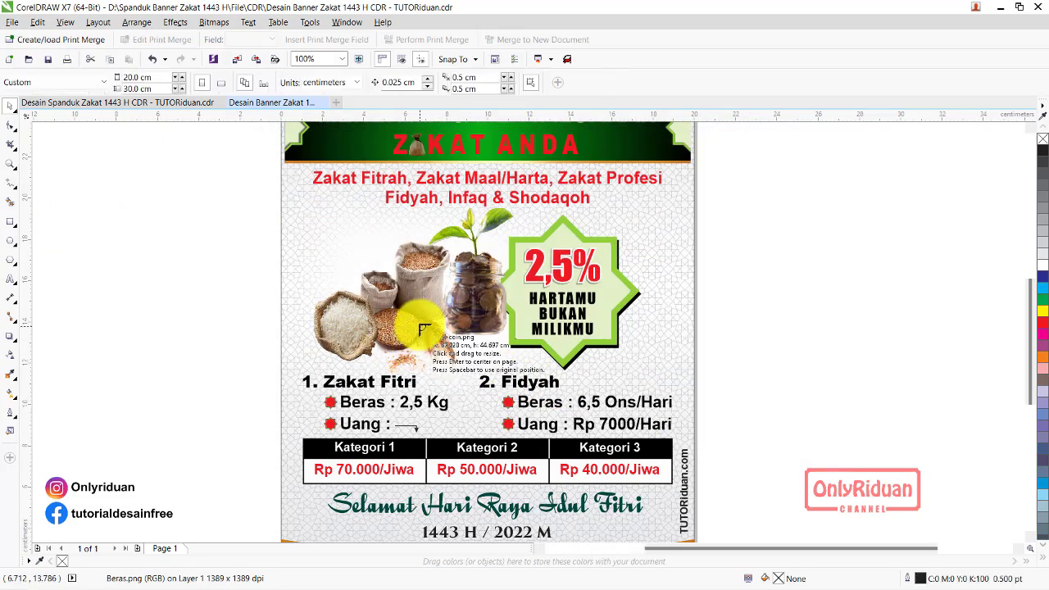
left_click(484, 379)
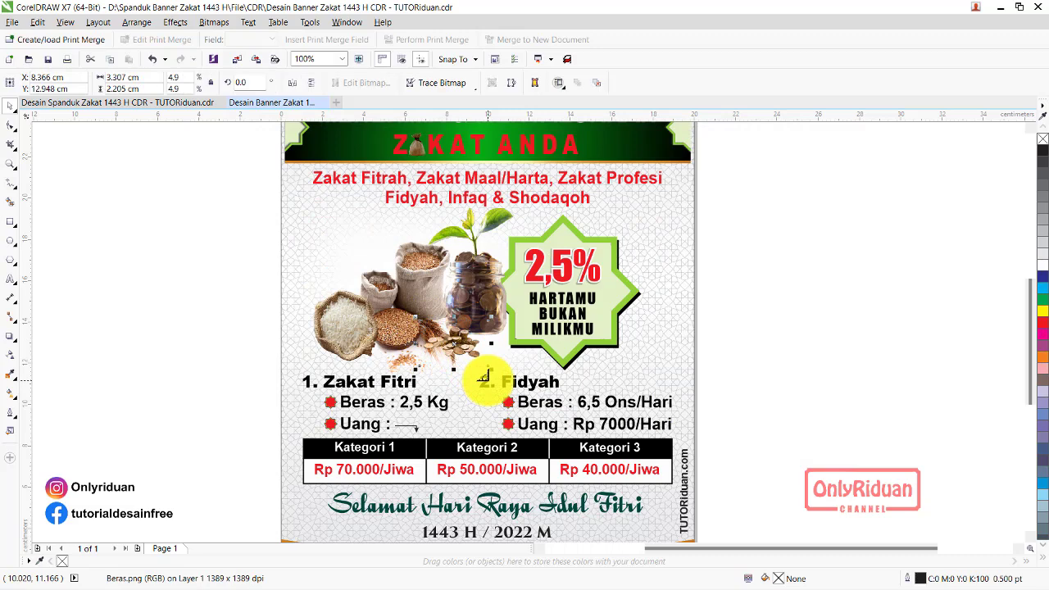
- Import the uang kertas banknote image and place it beside the coin jar
left_click(12, 22)
left_click(51, 211)
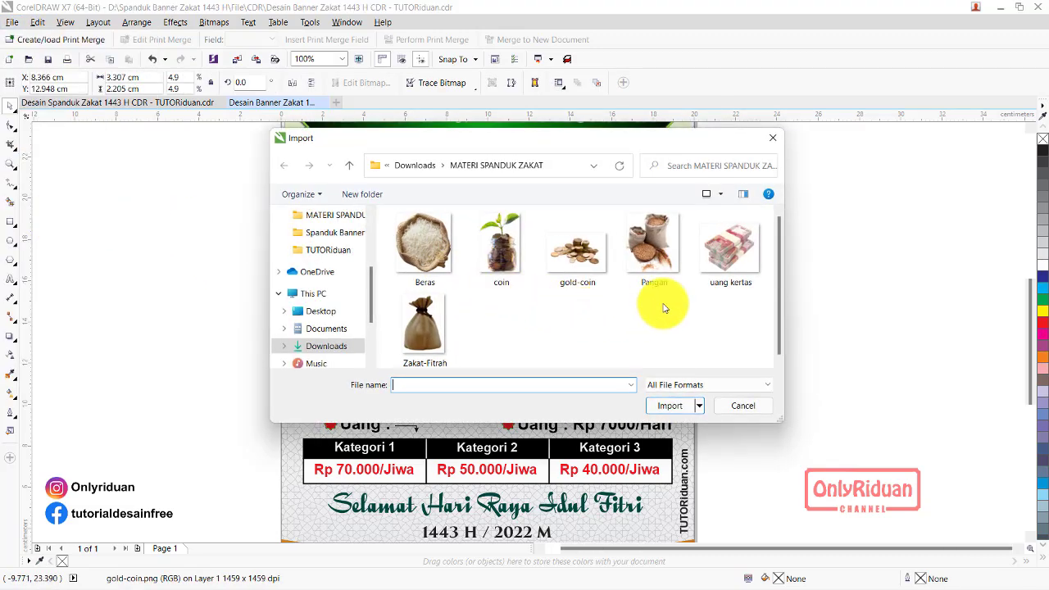
left_click(721, 243)
left_click(668, 405)
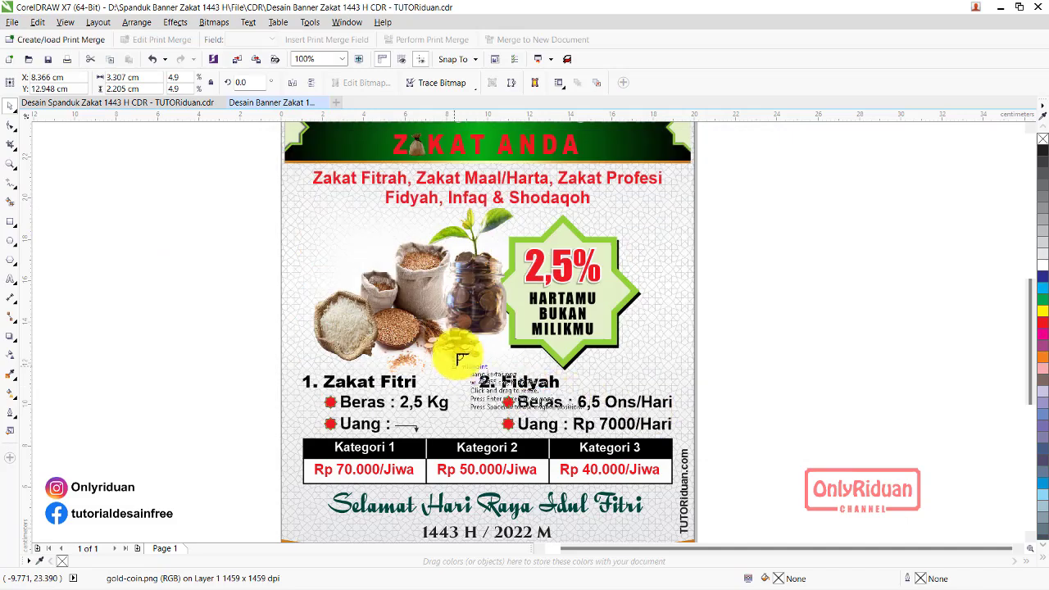
mouse_move(494, 295)
left_mouse_down()
mouse_move(527, 353)
mouse_move(534, 298)
left_mouse_up()
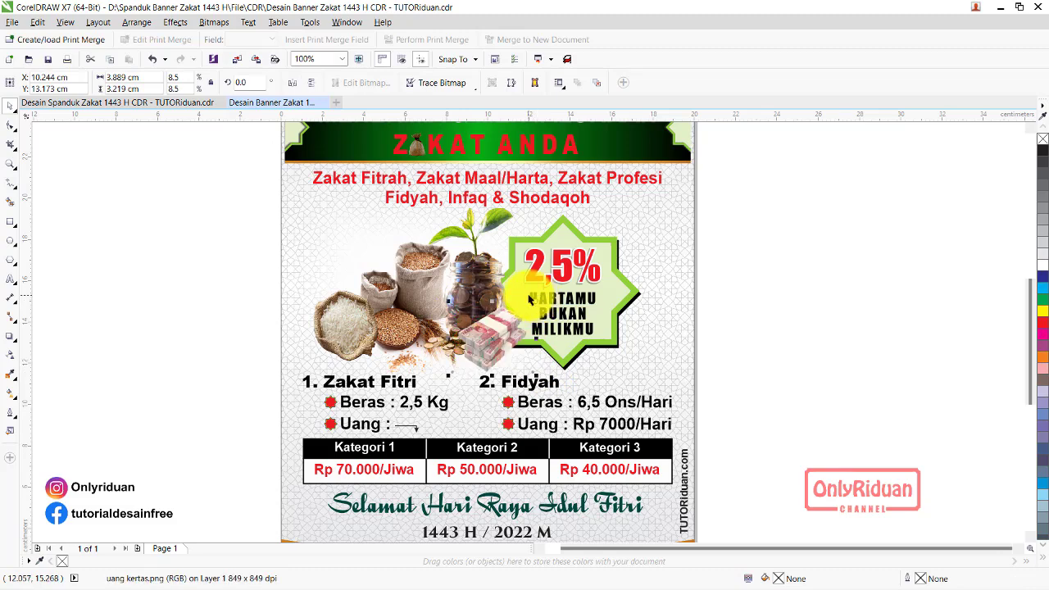
scroll(1025, 139, "up", 3)
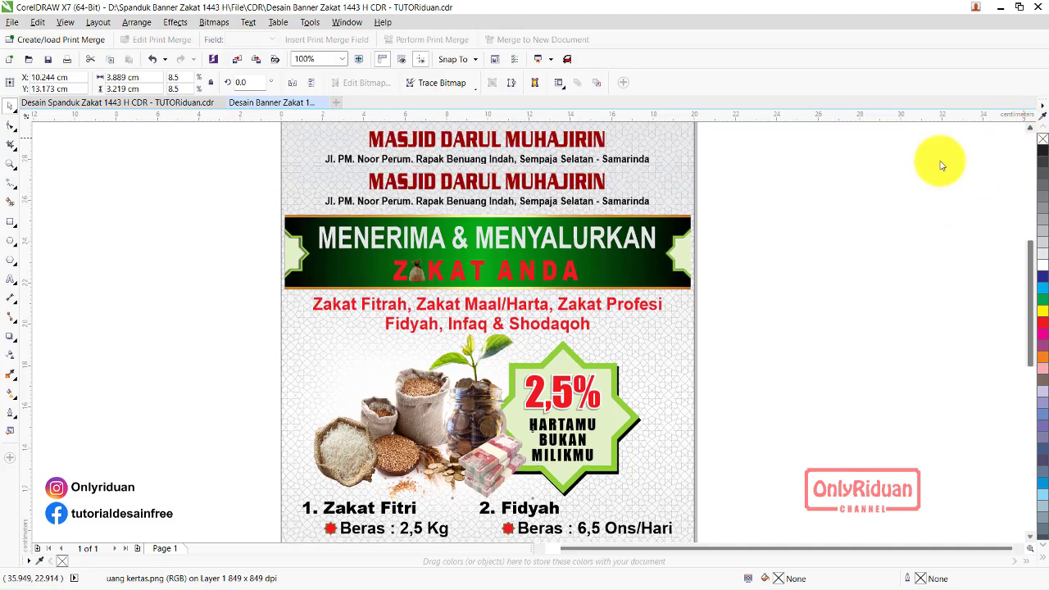
- Zoom to the header and give UNIT PENGUMPUL ZAKAT a white 3.0 pt outline
left_click(9, 164)
left_click_drag(268, 130, 699, 320)
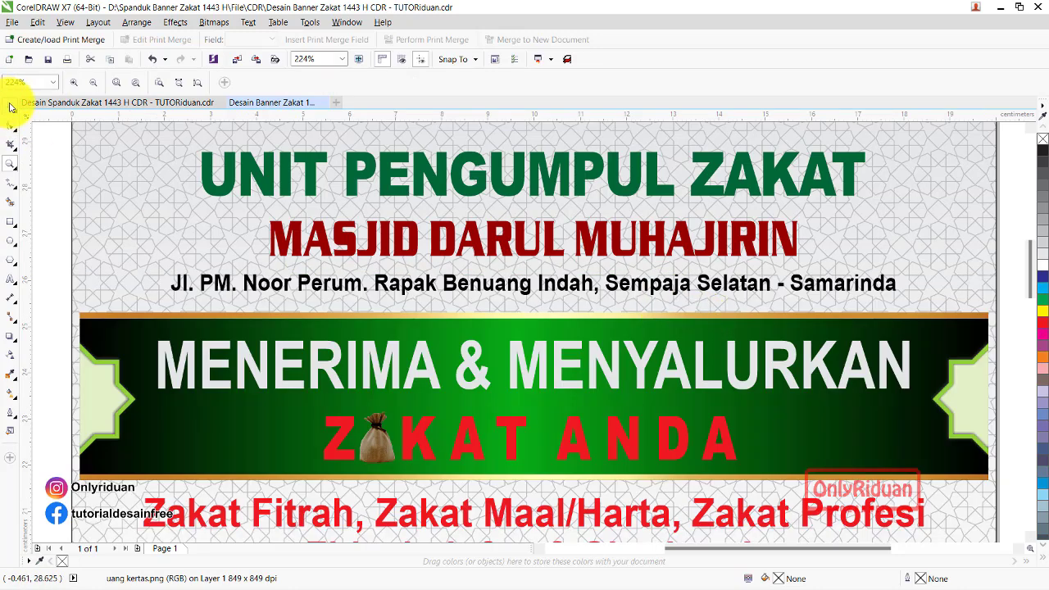
left_click(10, 106)
left_click(254, 177)
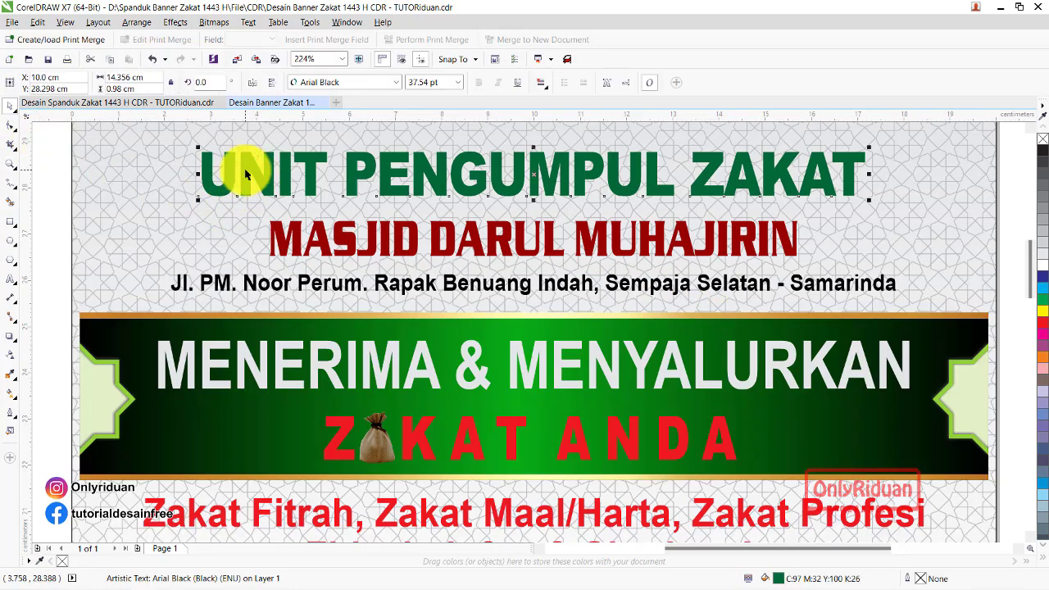
double_click(920, 581)
left_click(443, 203)
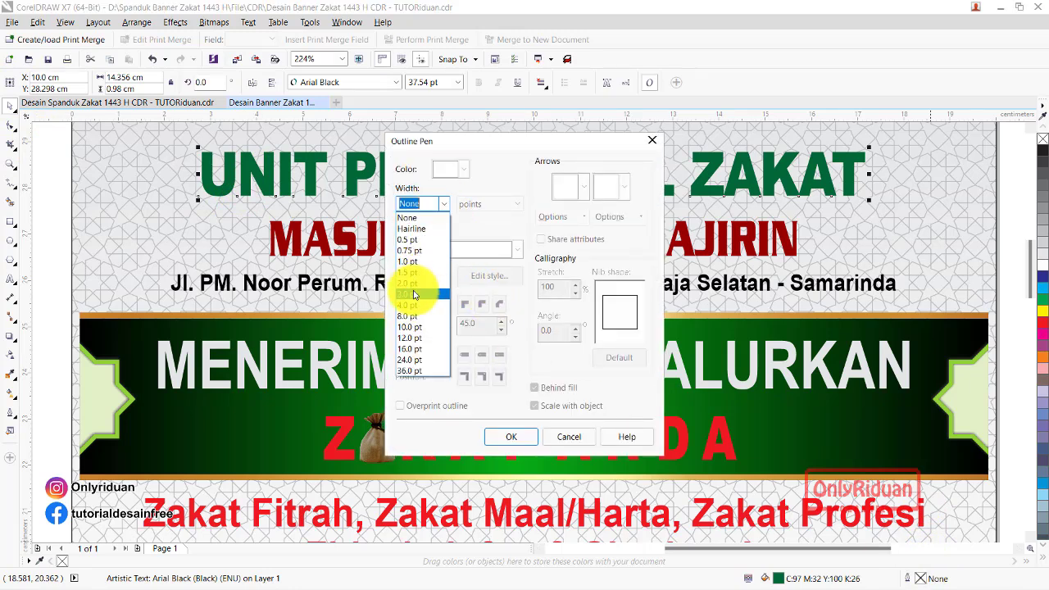
left_click(414, 294)
left_click(464, 169)
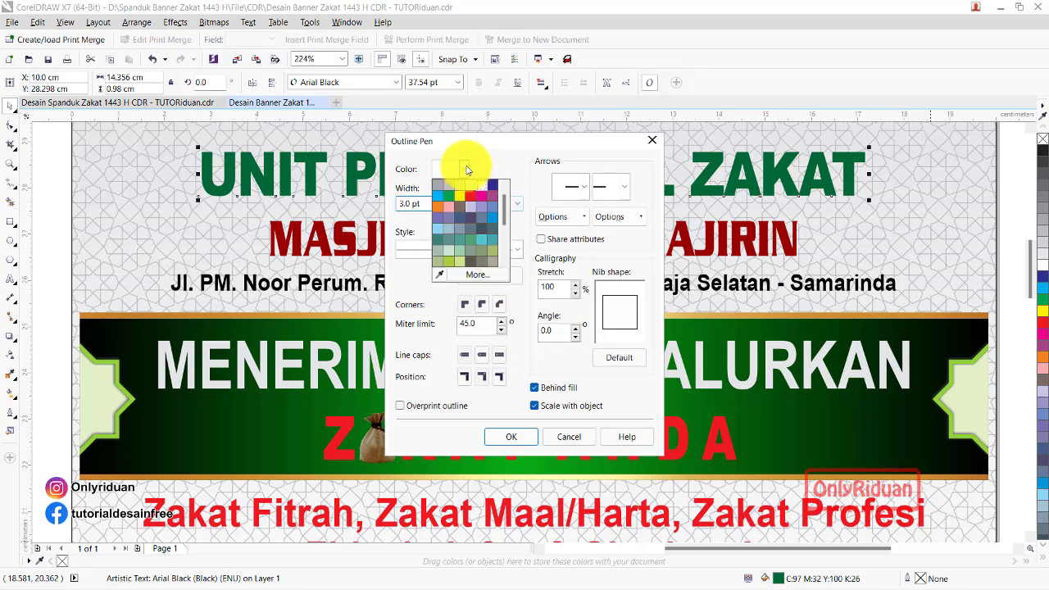
left_click(483, 194)
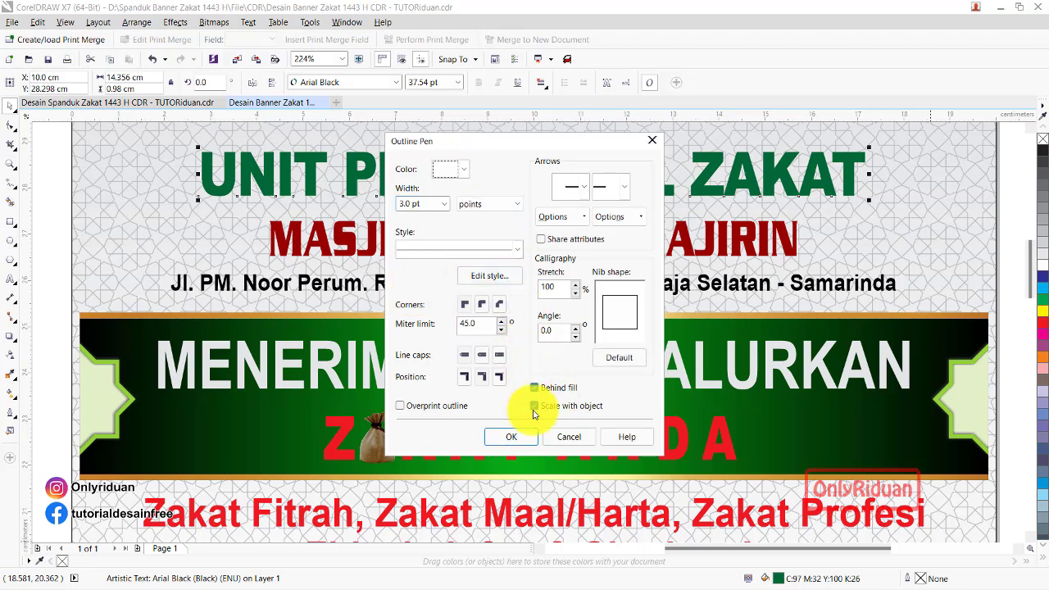
left_click(504, 443)
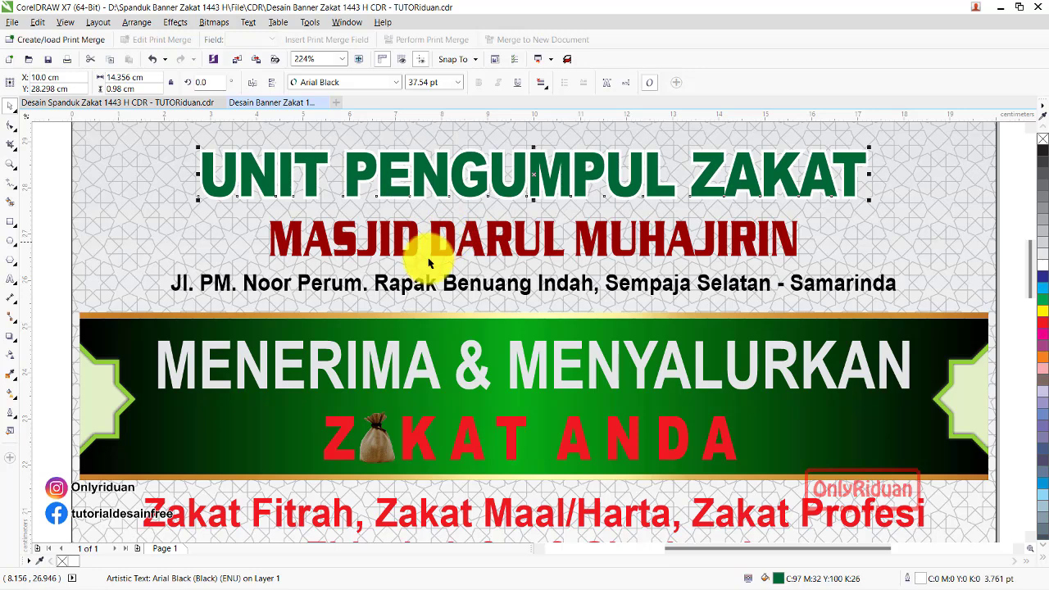
left_click(11, 336)
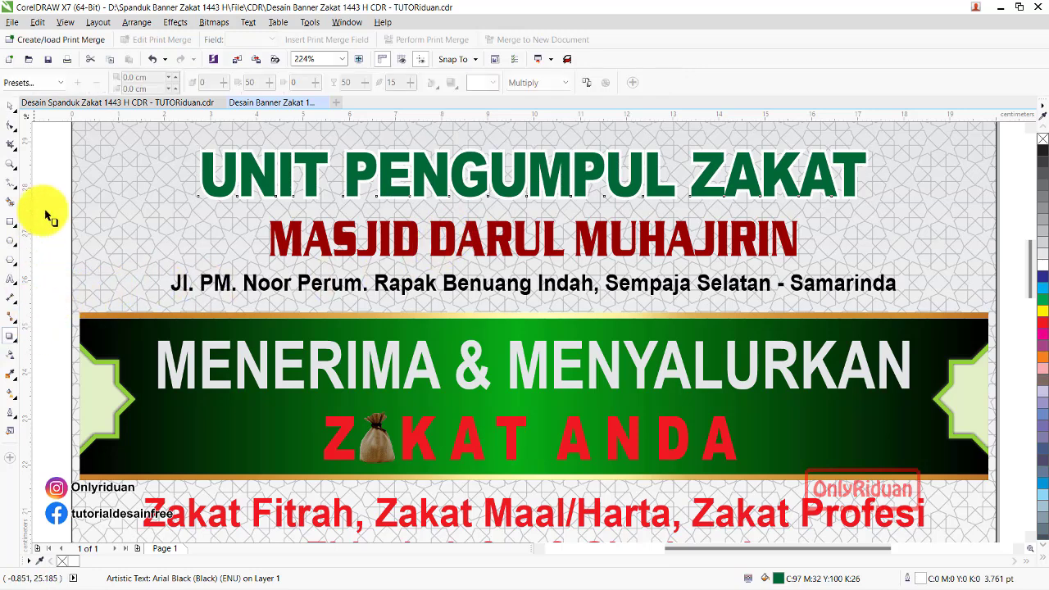
- Give UNIT PENGUMPUL ZAKAT a preset drop shadow at opacity 40, offset just below it
left_click(66, 85)
left_click(68, 103)
mouse_move(468, 265)
left_mouse_down()
mouse_move(638, 305)
mouse_move(575, 204)
left_mouse_up()
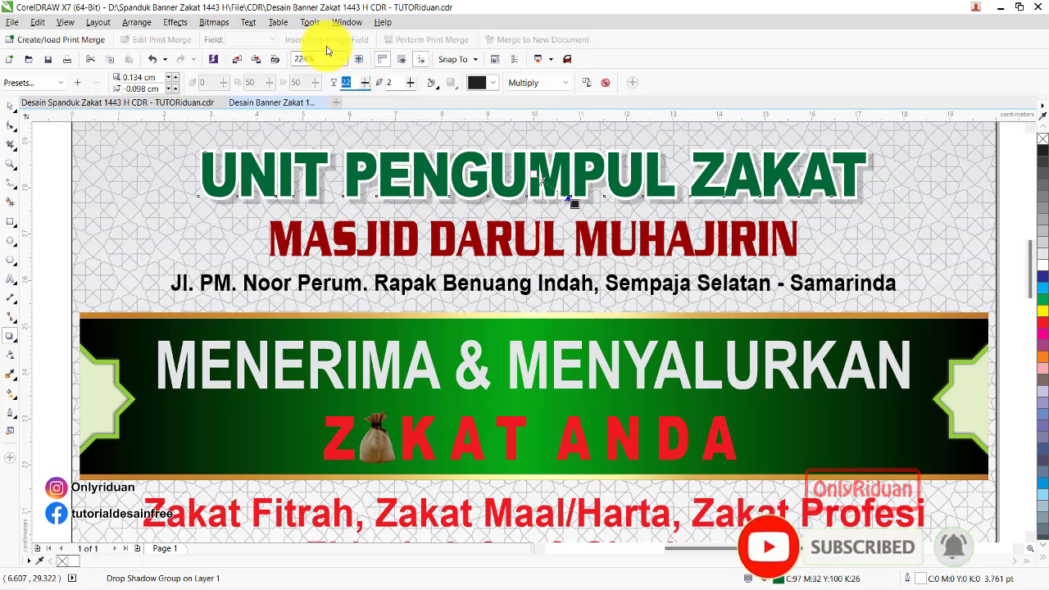
type("0")
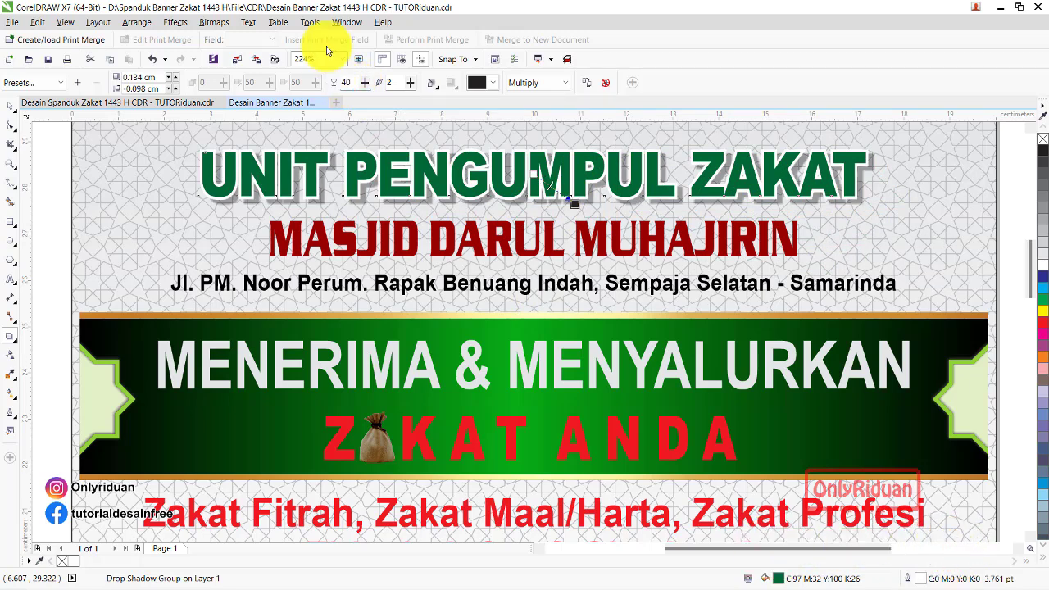
scroll(594, 205, "up", 2)
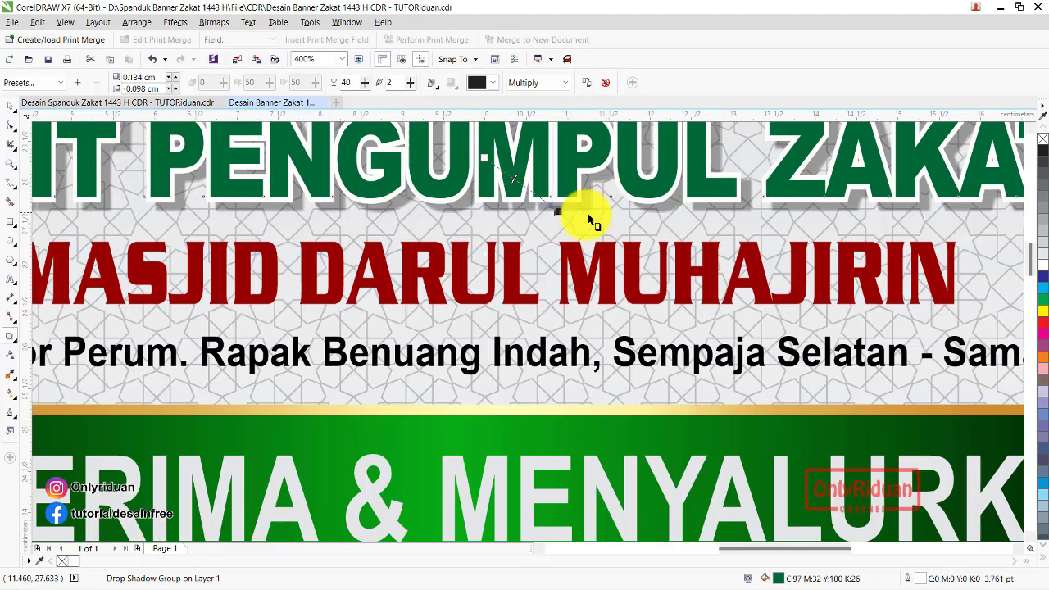
scroll(588, 215, "up", 1)
scroll(586, 218, "up", 1)
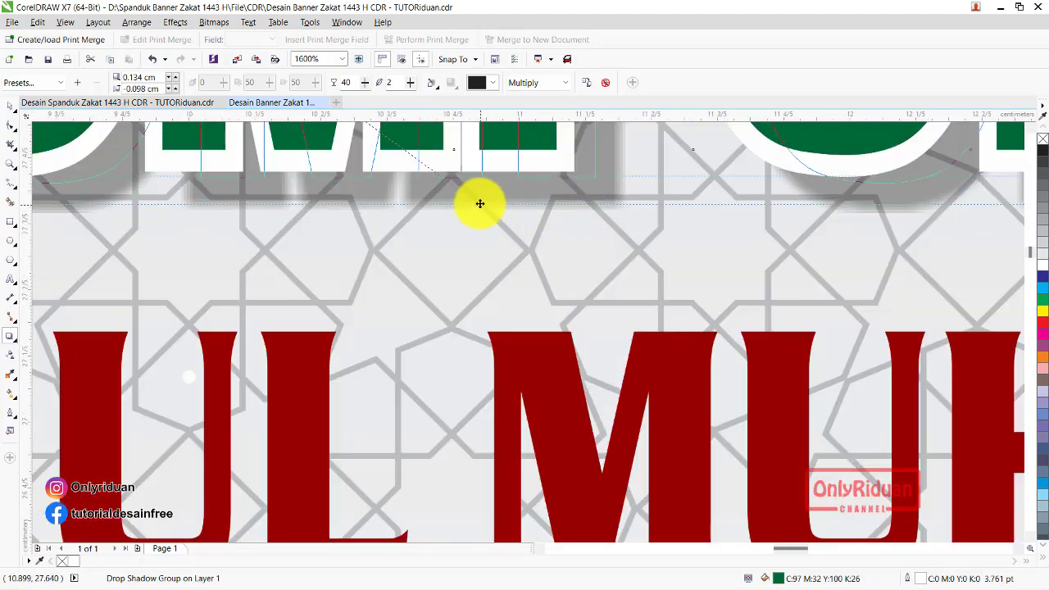
left_click_drag(486, 207, 479, 203)
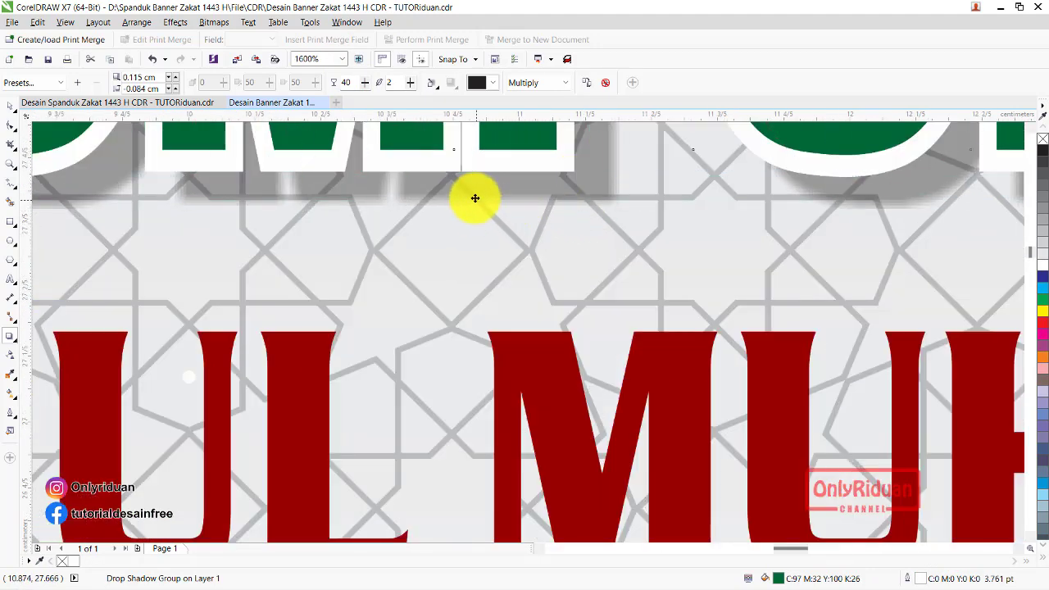
scroll(525, 205, "down", 1)
scroll(533, 211, "down", 1)
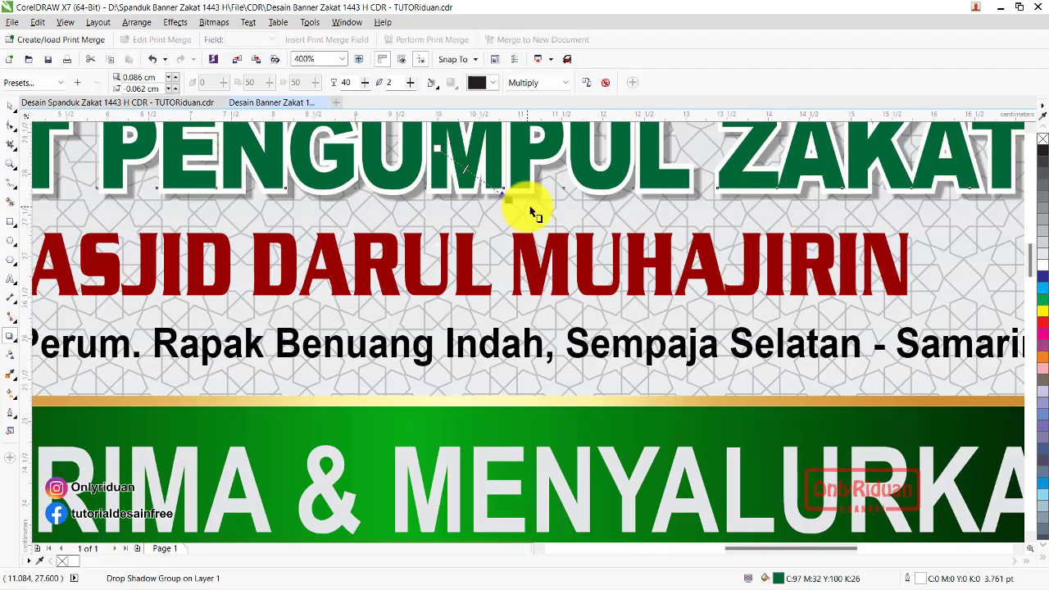
left_click(554, 247)
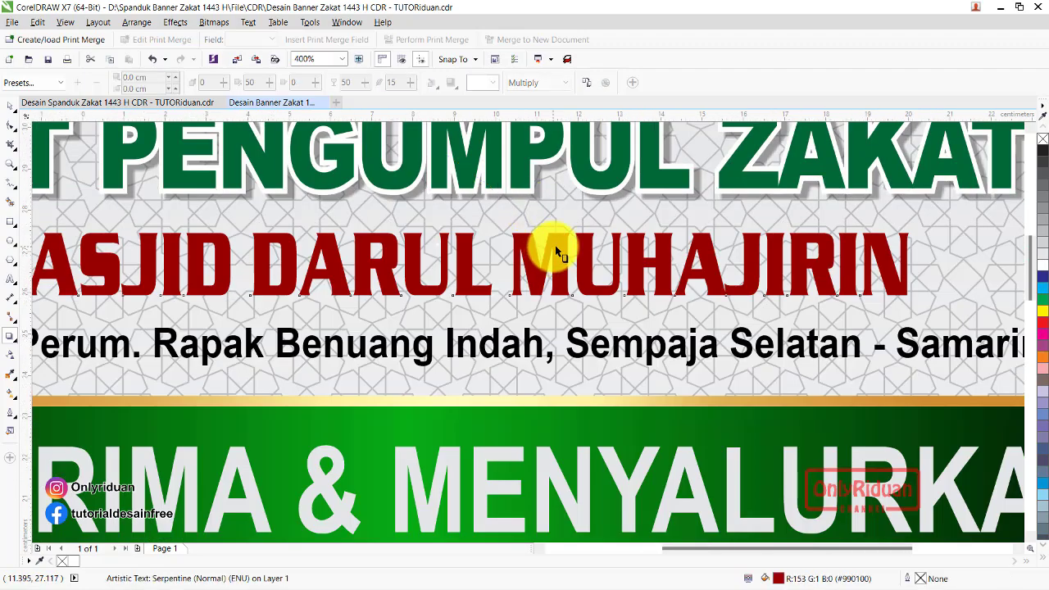
- Give MASJID DARUL MUHAJIRIN a white 2.0 pt outline
scroll(555, 245, "down", 1)
double_click(922, 579)
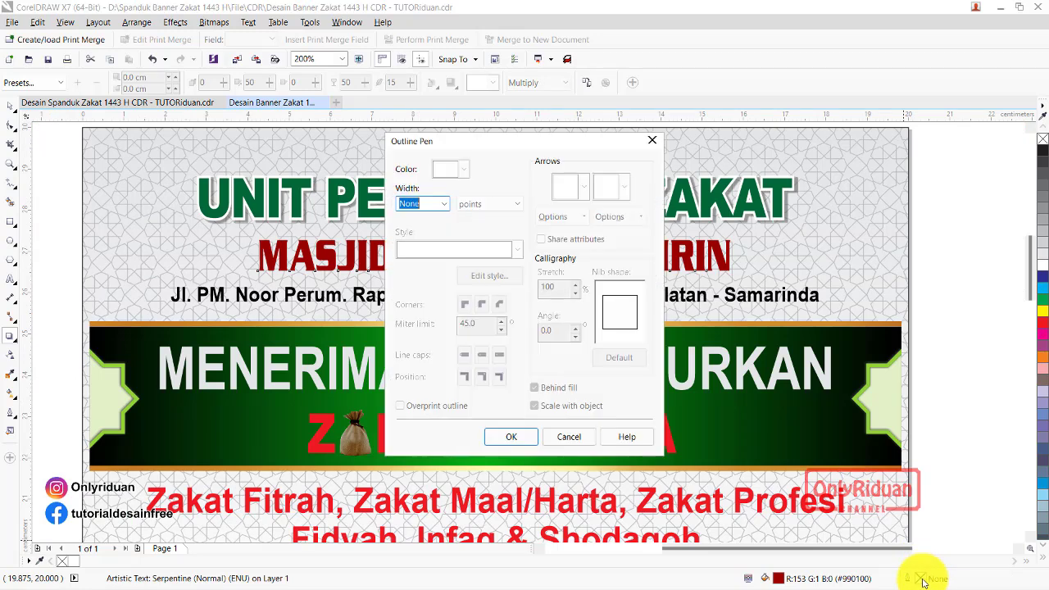
left_click(445, 205)
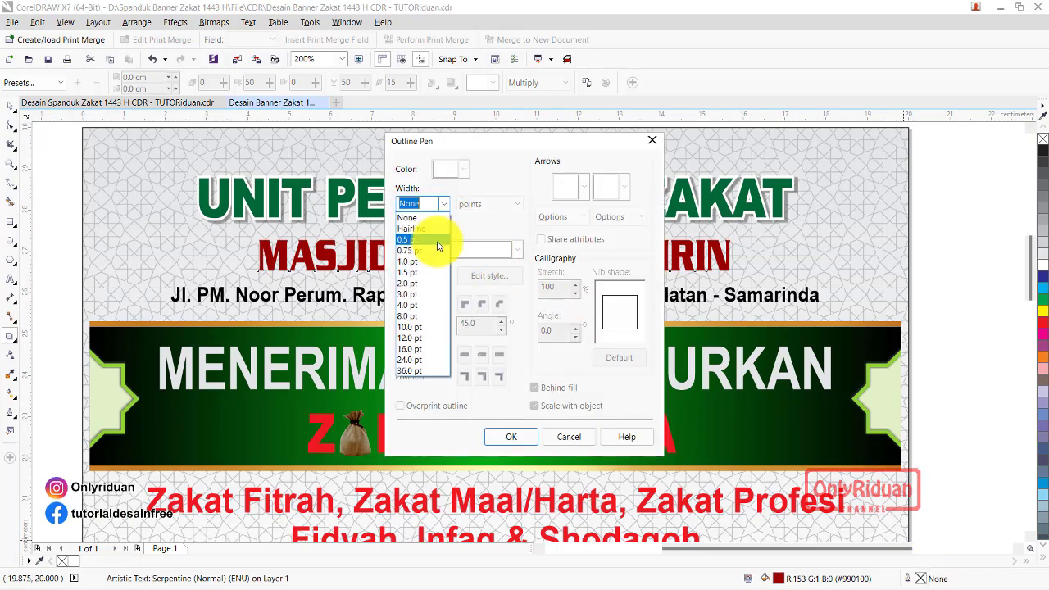
left_click(421, 285)
left_click(463, 170)
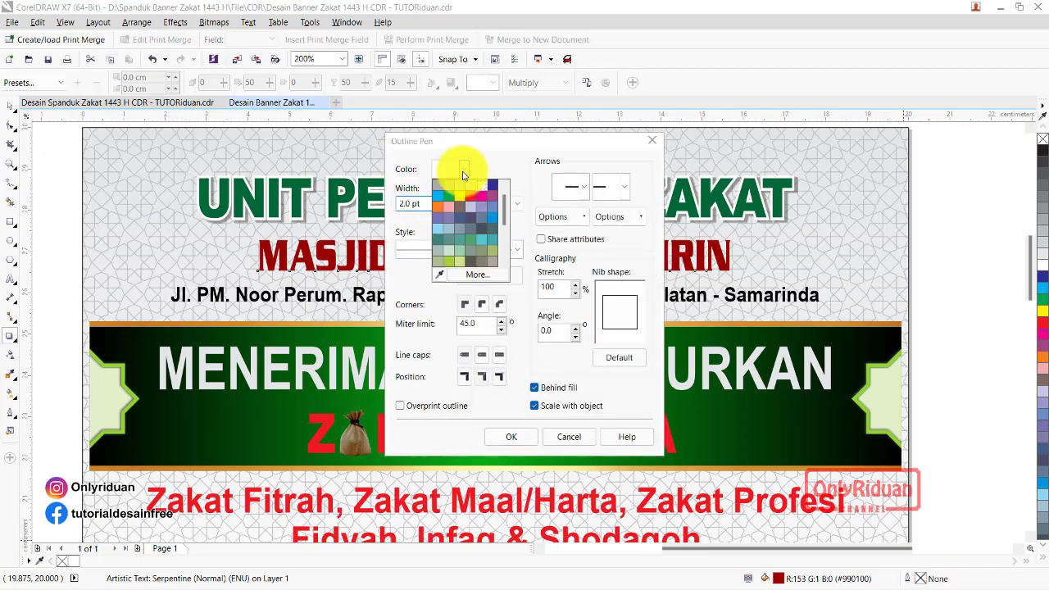
left_click(480, 188)
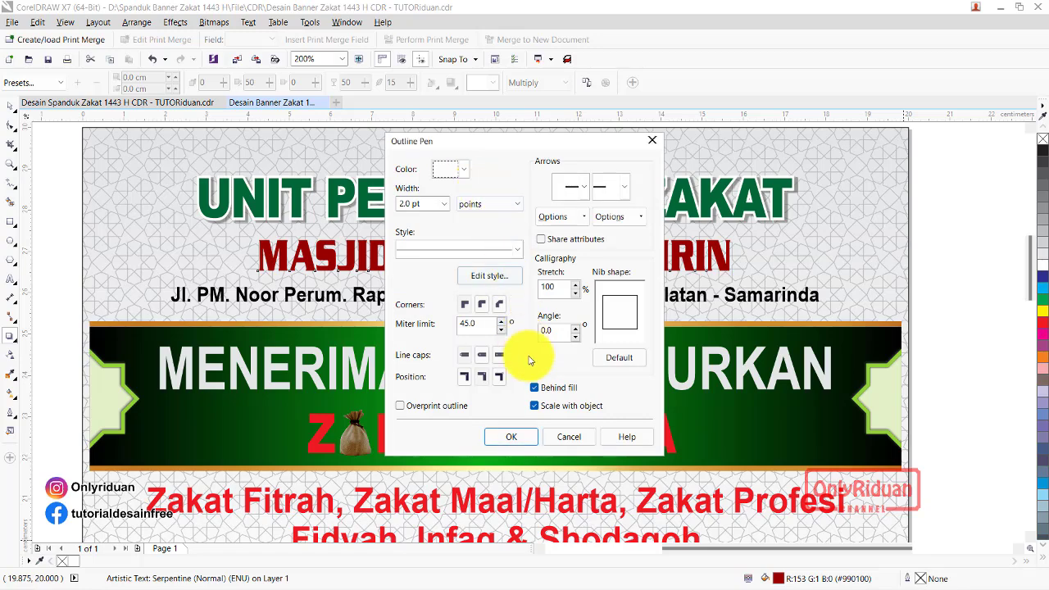
left_click(514, 436)
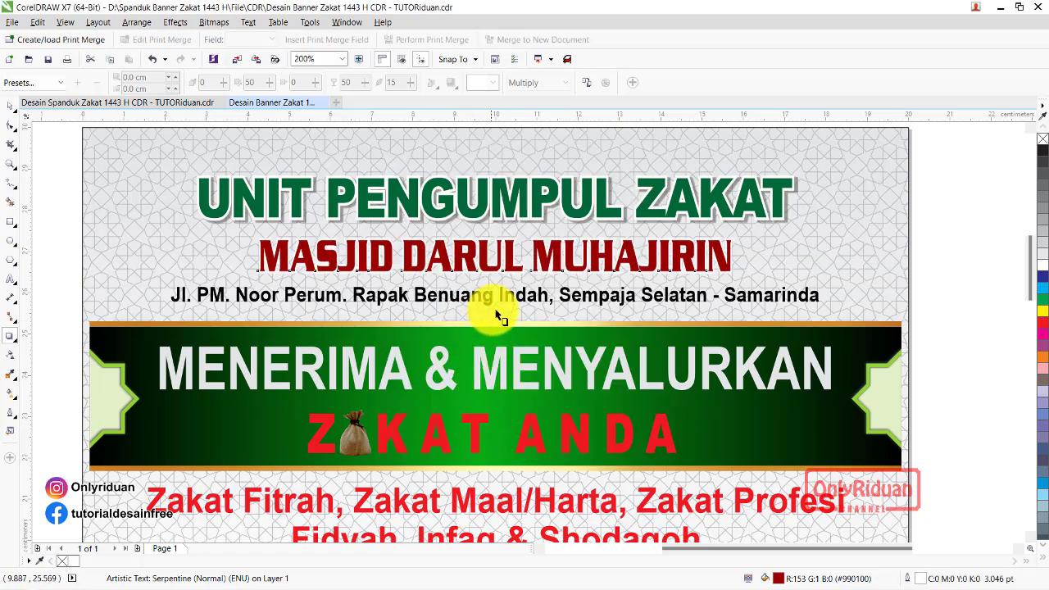
- Apply a preset drop shadow to MASJID DARUL MUHAJIRIN, pulled up close to the text
left_click(36, 82)
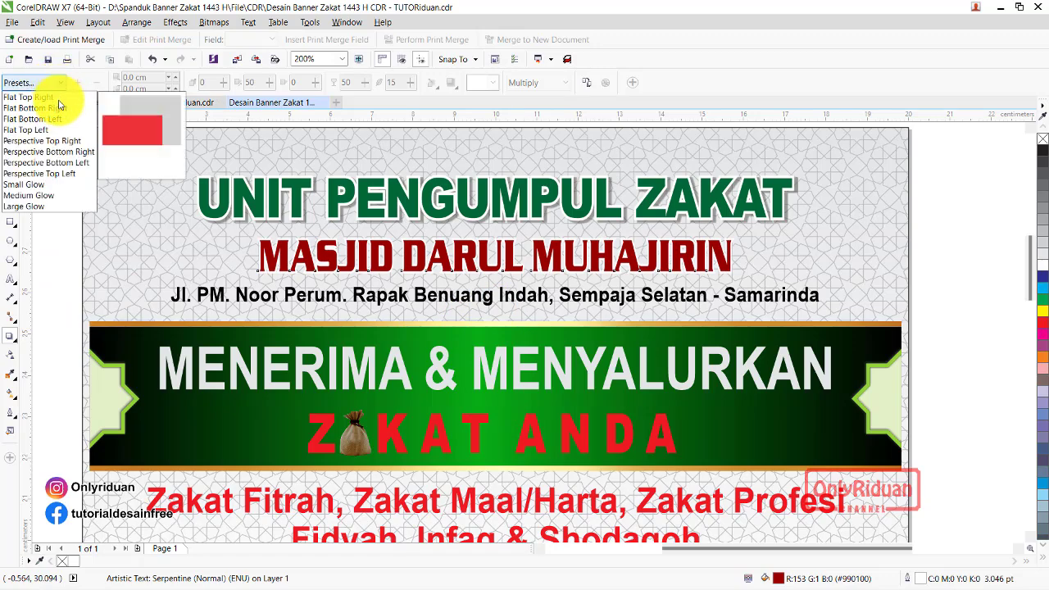
left_click(25, 102)
scroll(544, 328, "up", 2)
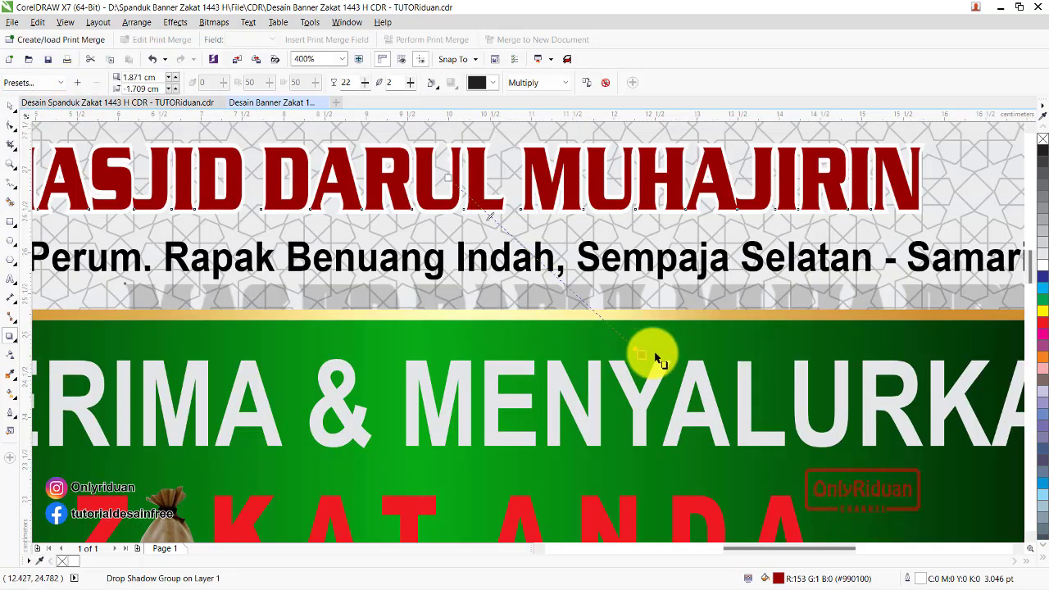
left_click_drag(642, 350, 560, 214)
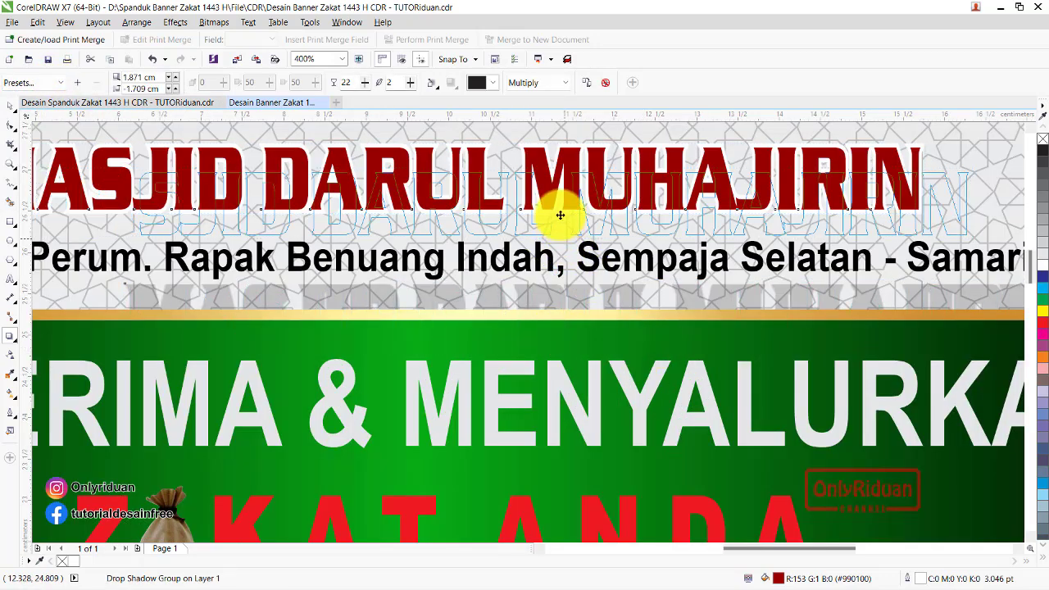
left_click_drag(560, 214, 612, 224)
scroll(612, 246, "up", 2)
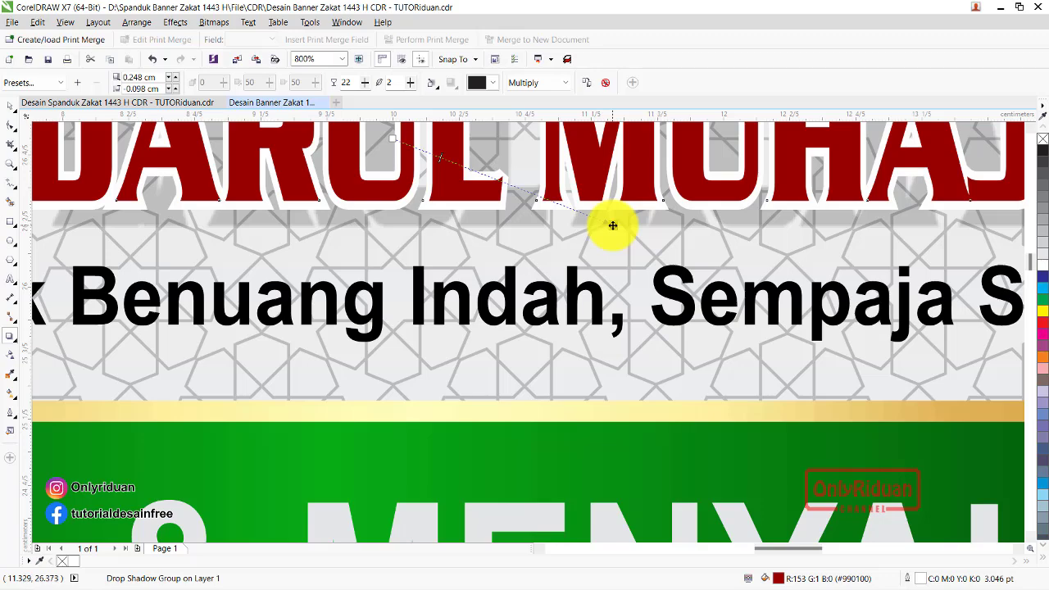
- Tighten the shadow's offset under the text and set its opacity to 40
left_click_drag(613, 220, 598, 221)
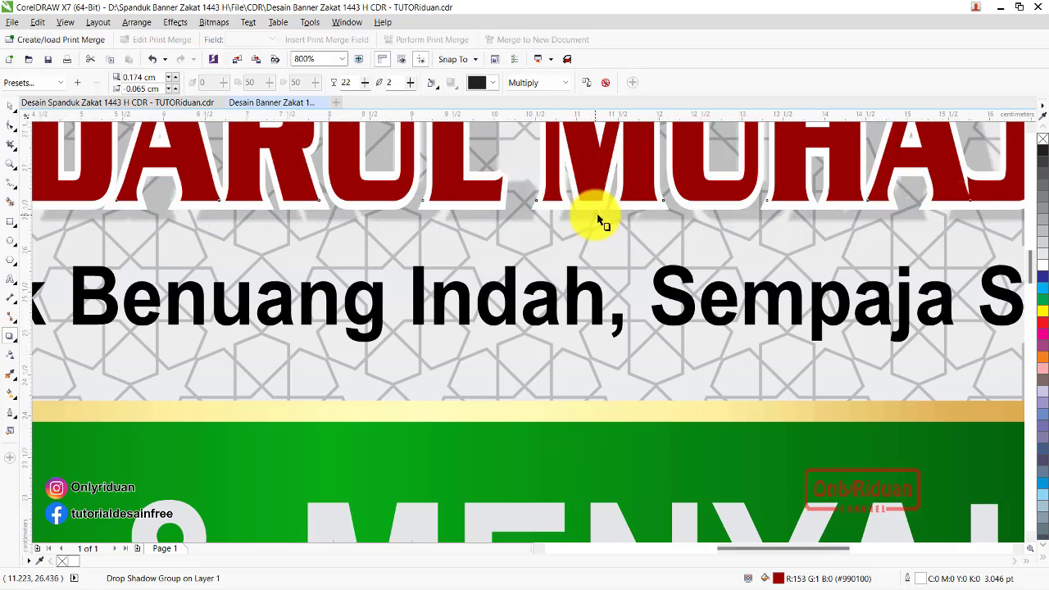
scroll(598, 221, "down", 3)
scroll(598, 220, "up", 1)
scroll(598, 219, "up", 1)
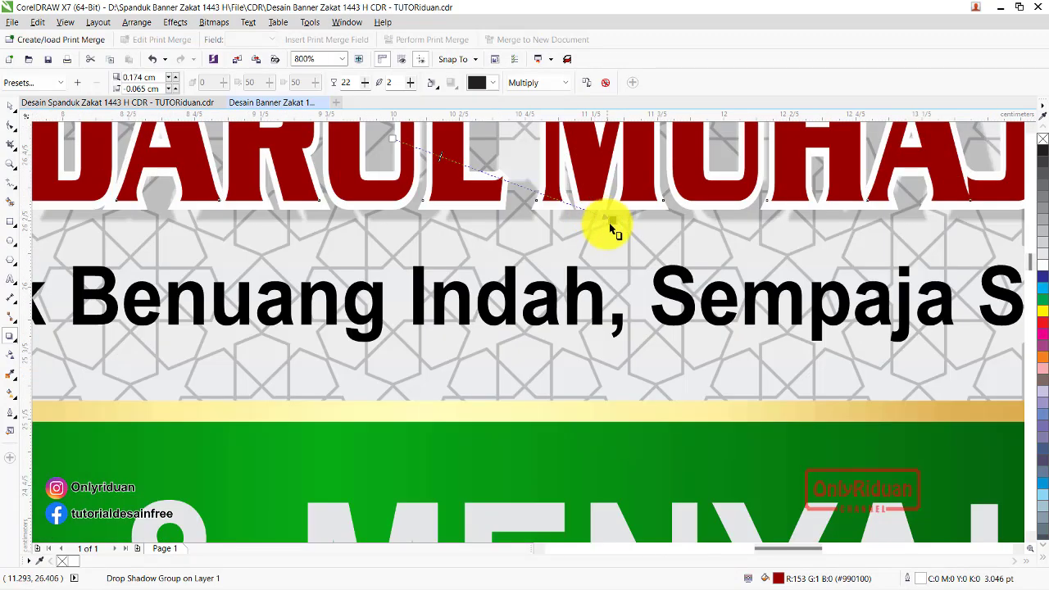
left_click_drag(610, 219, 604, 214)
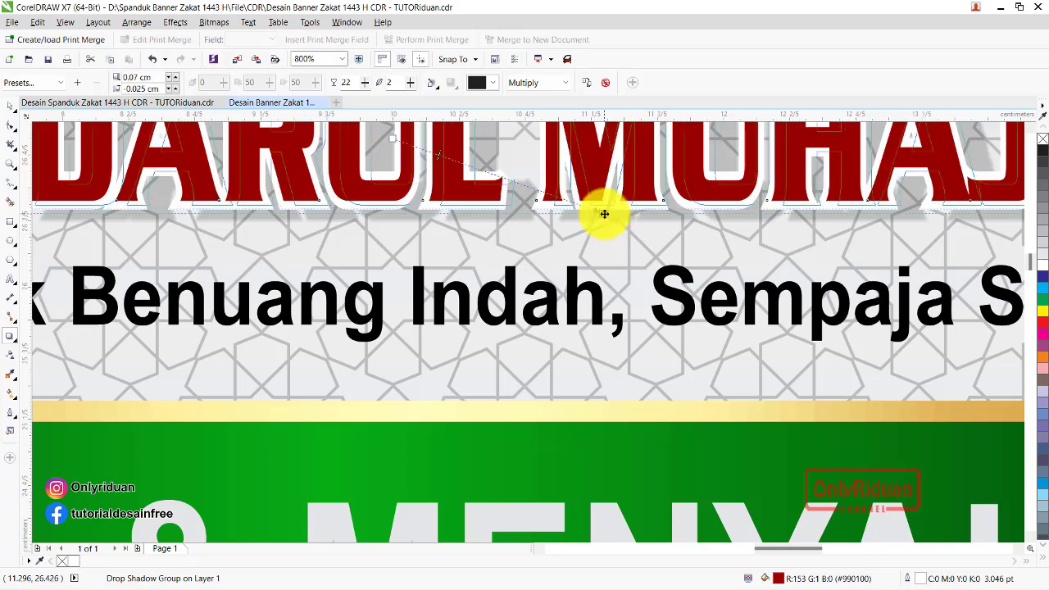
scroll(604, 211, "down", 1)
scroll(604, 210, "down", 1)
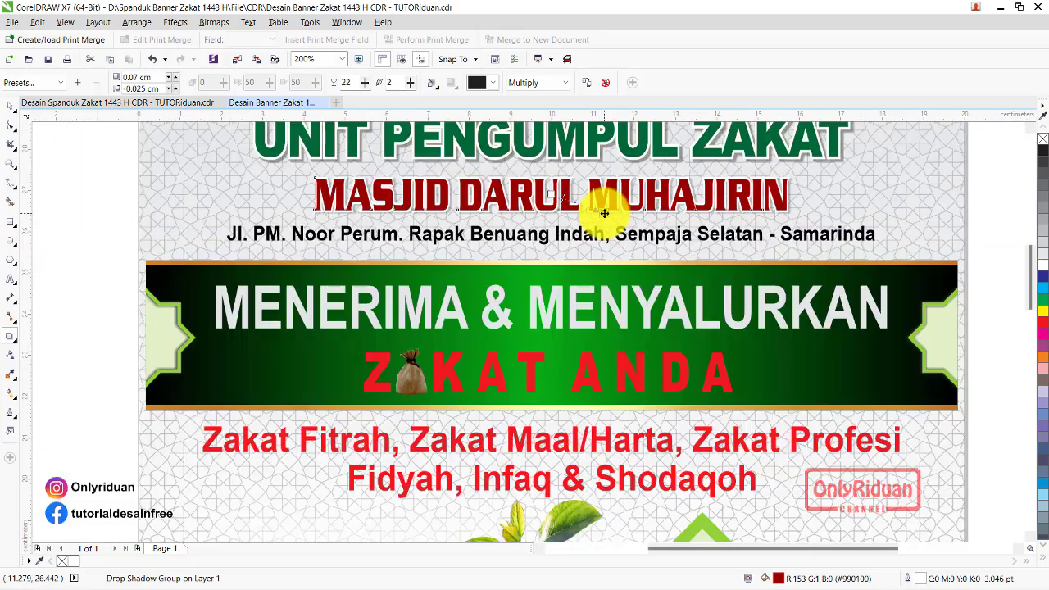
scroll(550, 184, "up", 1)
type("40")
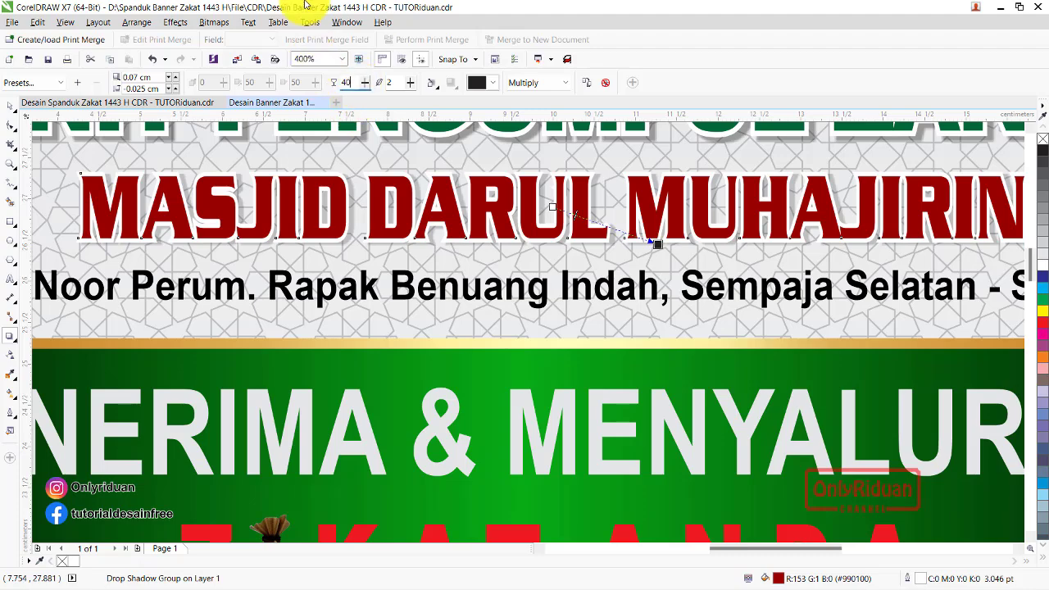
key("Return")
scroll(407, 124, "down", 1)
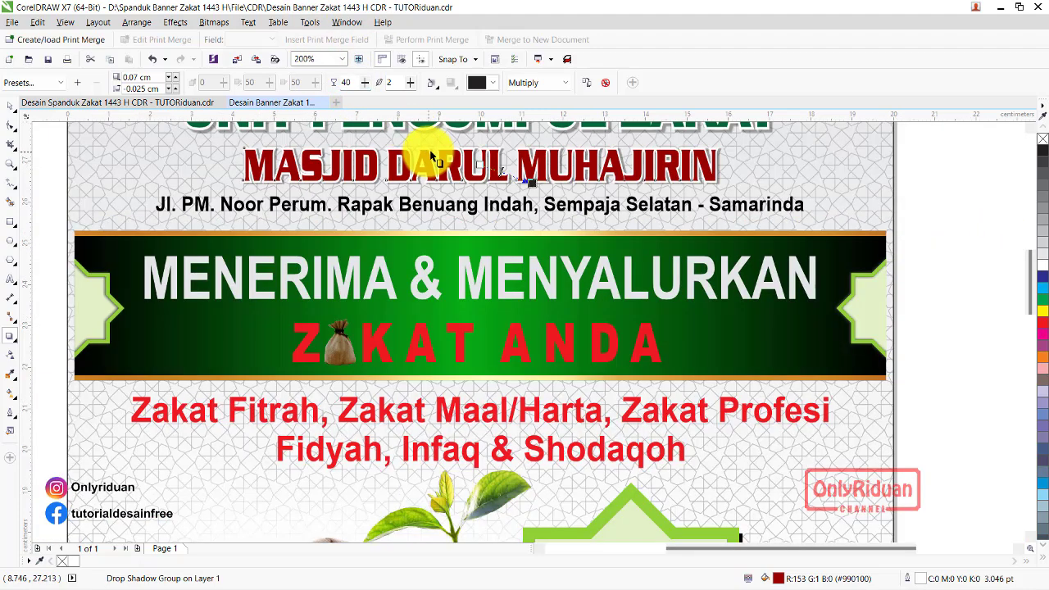
- Give the MENERIMA & MENYALURKAN heading a black outline
left_click(484, 299)
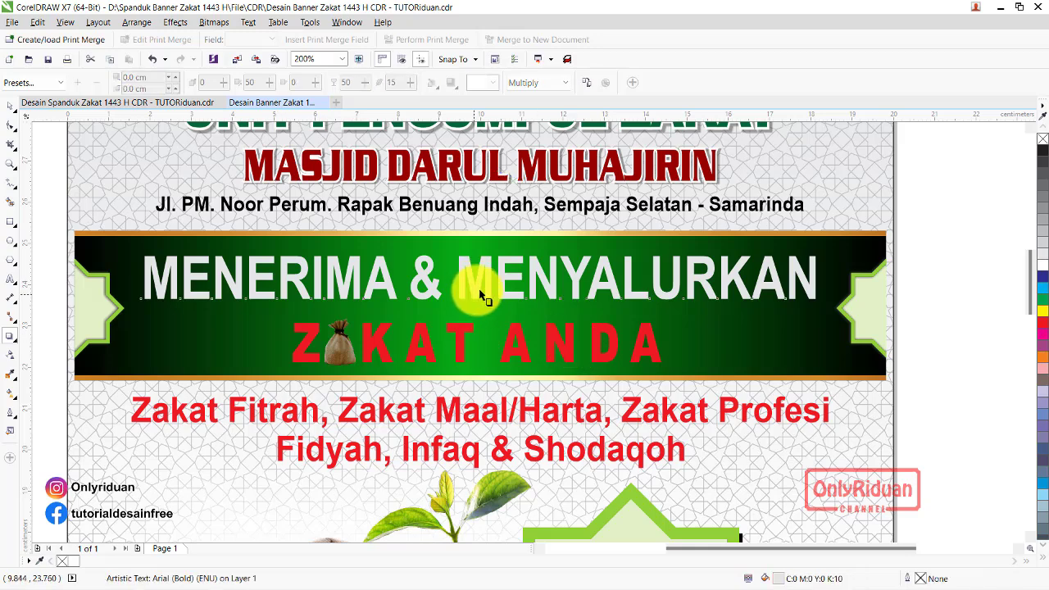
double_click(922, 580)
left_click(438, 204)
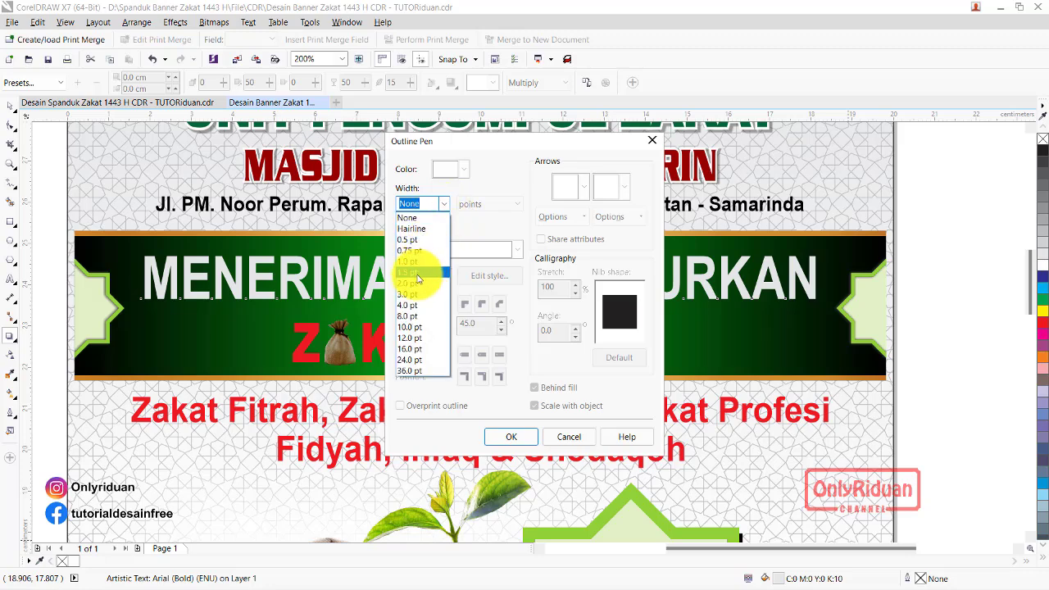
left_click(440, 254)
left_click(449, 168)
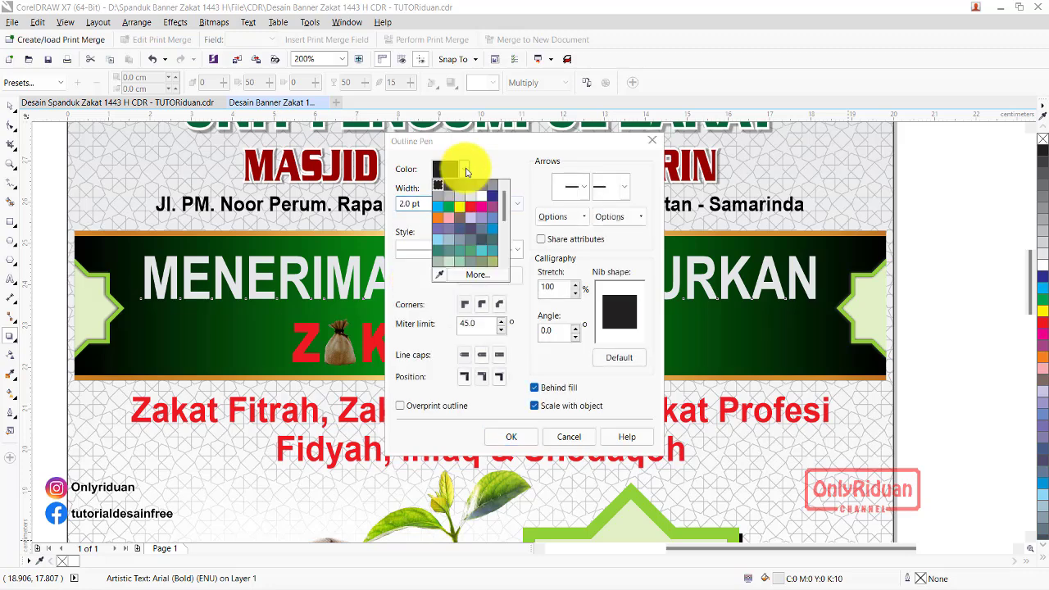
left_click(502, 441)
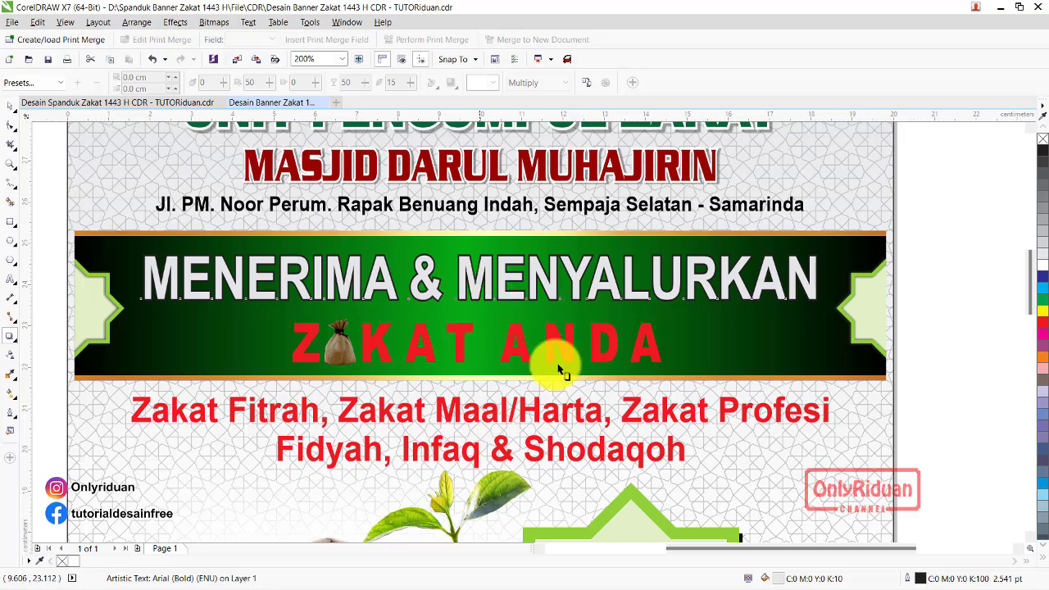
- Thicken the heading's black outline to 3.0 pt
double_click(921, 578)
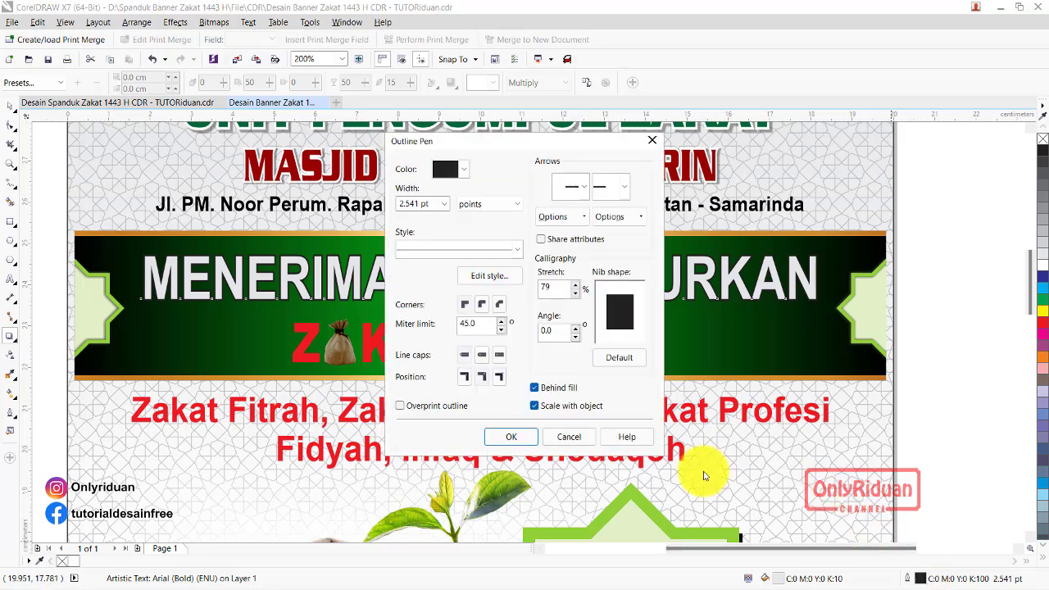
left_click(445, 205)
left_click(420, 292)
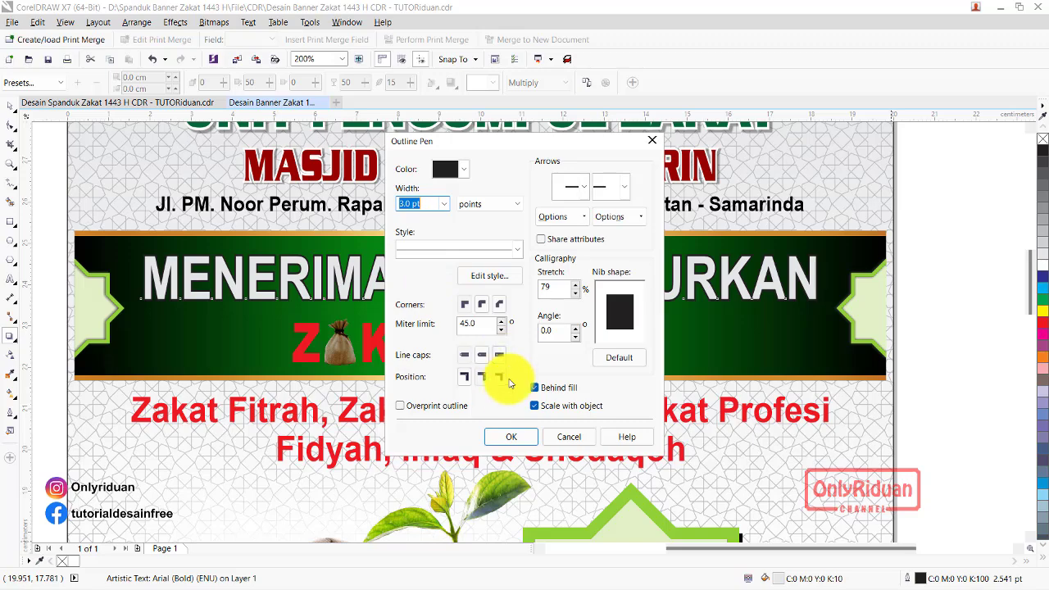
left_click(498, 438)
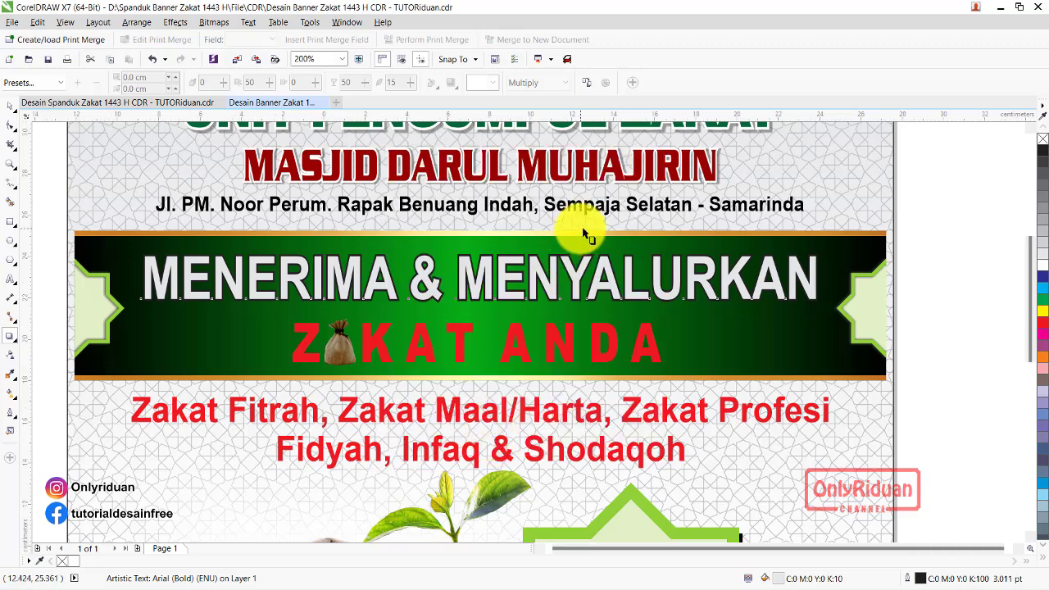
scroll(583, 235, "down", 1)
scroll(598, 265, "up", 1)
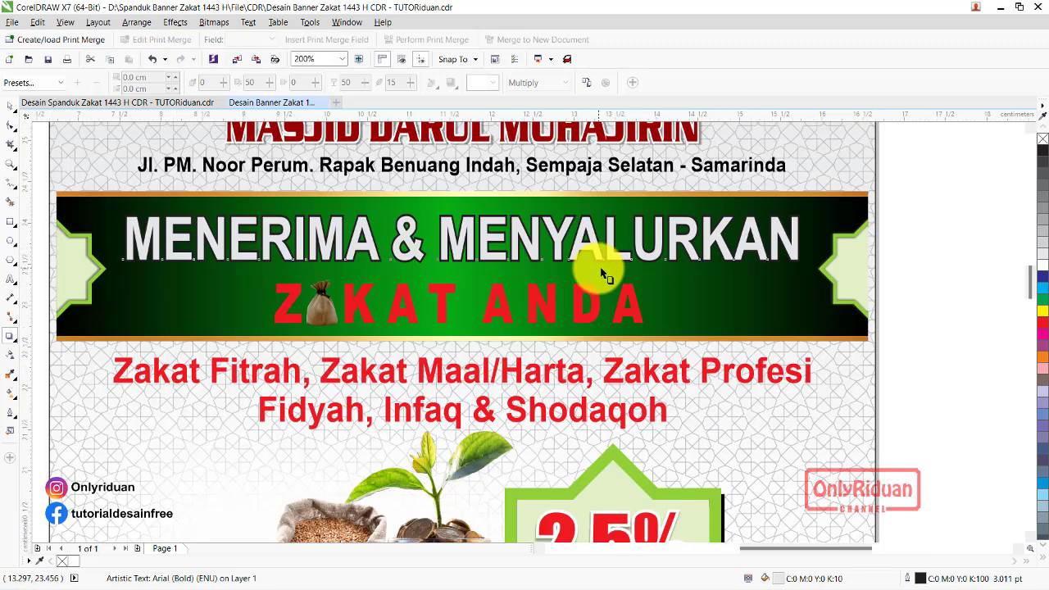
scroll(599, 269, "up", 1)
scroll(601, 273, "down", 1)
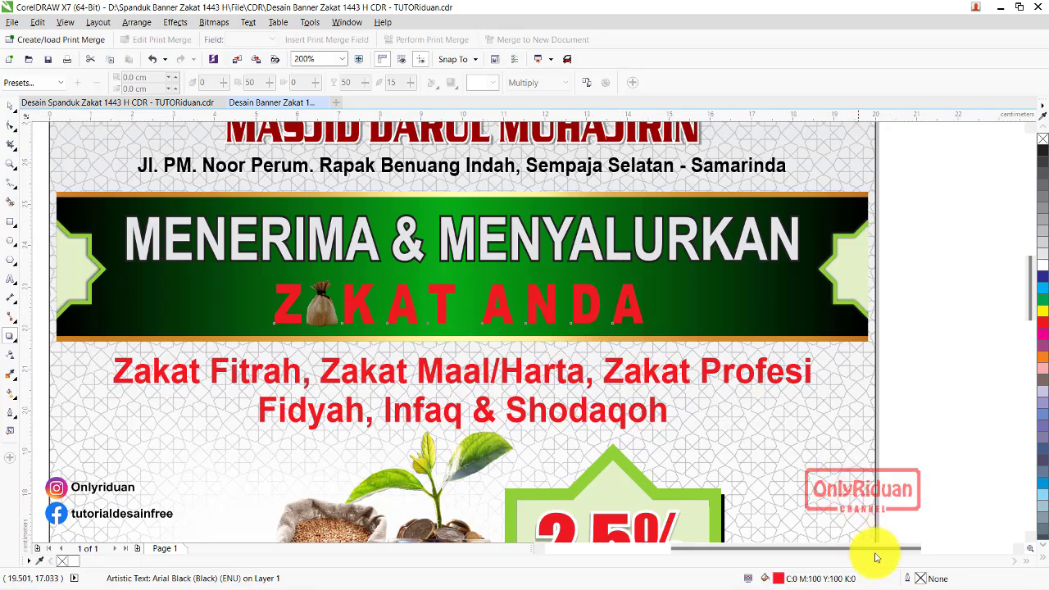
- Outline the red ZAKAT ANDA letters in white at 2.0 pt width
double_click(919, 581)
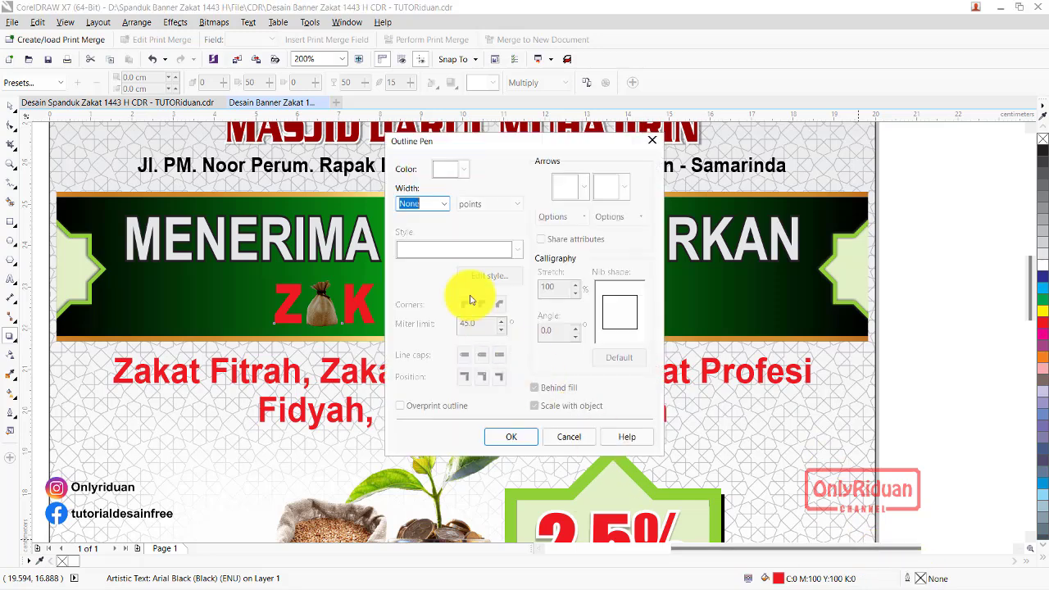
left_click(443, 203)
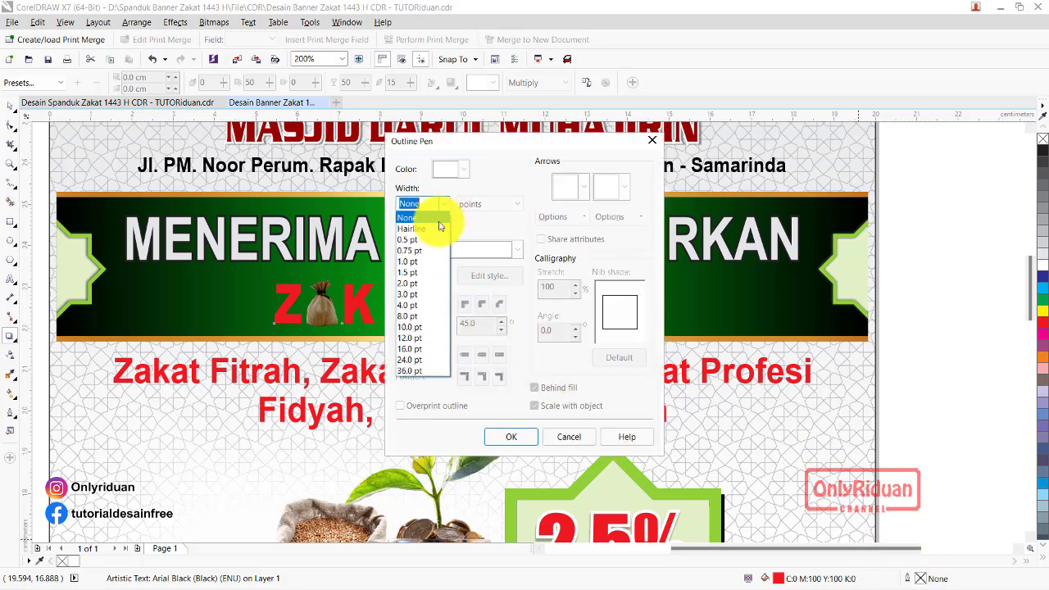
left_click(421, 283)
left_click(466, 170)
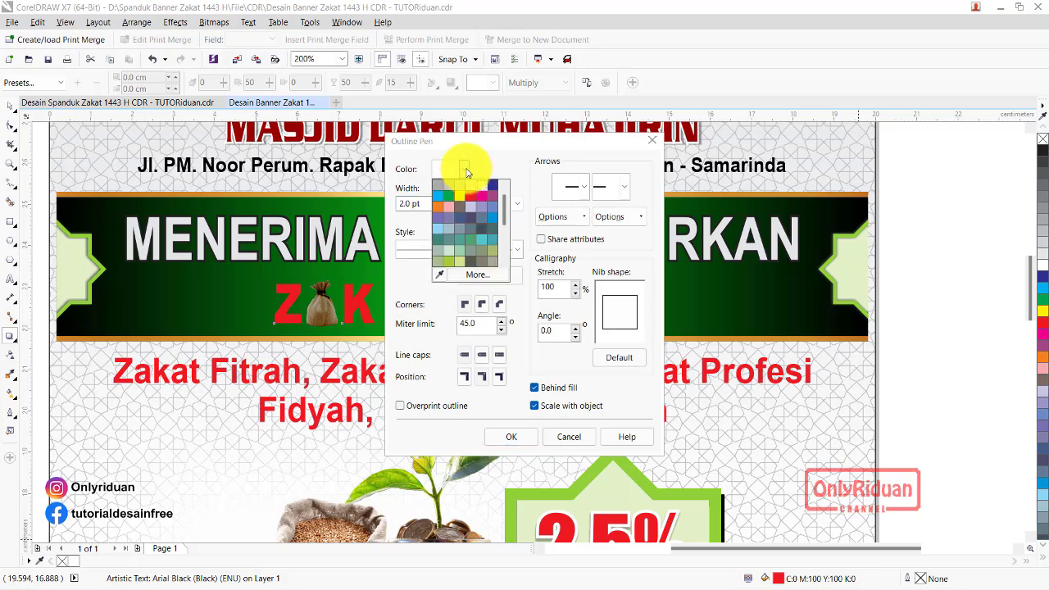
left_click(443, 185)
left_click(511, 437)
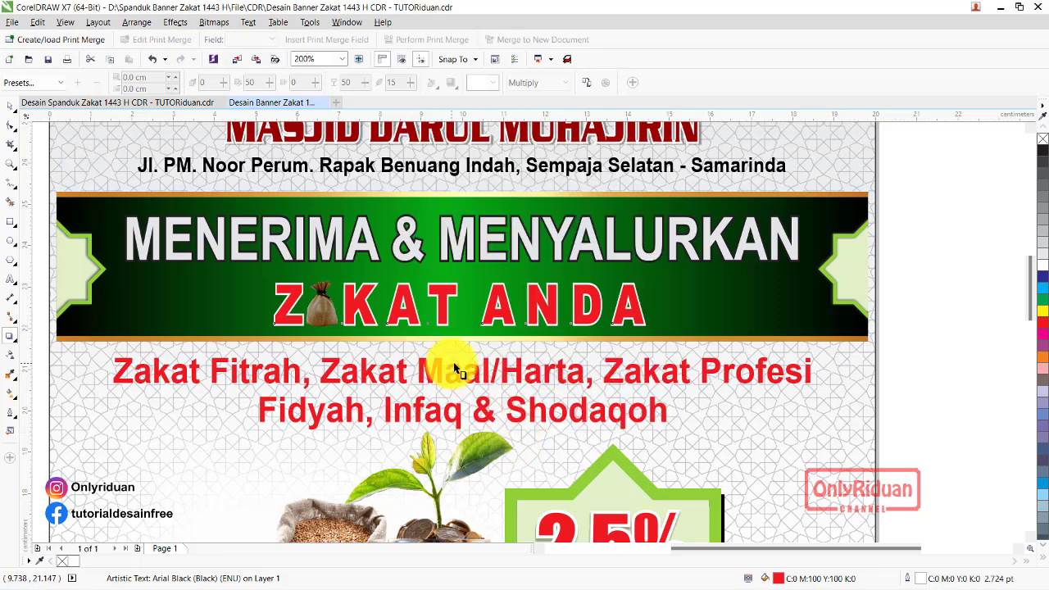
left_click(316, 325)
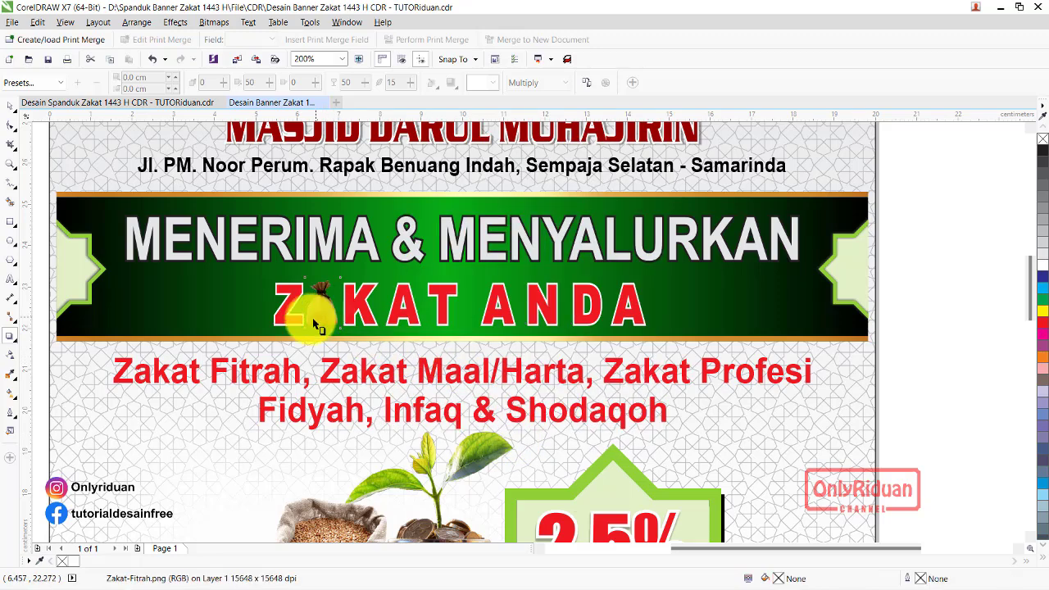
scroll(316, 325, "up", 2)
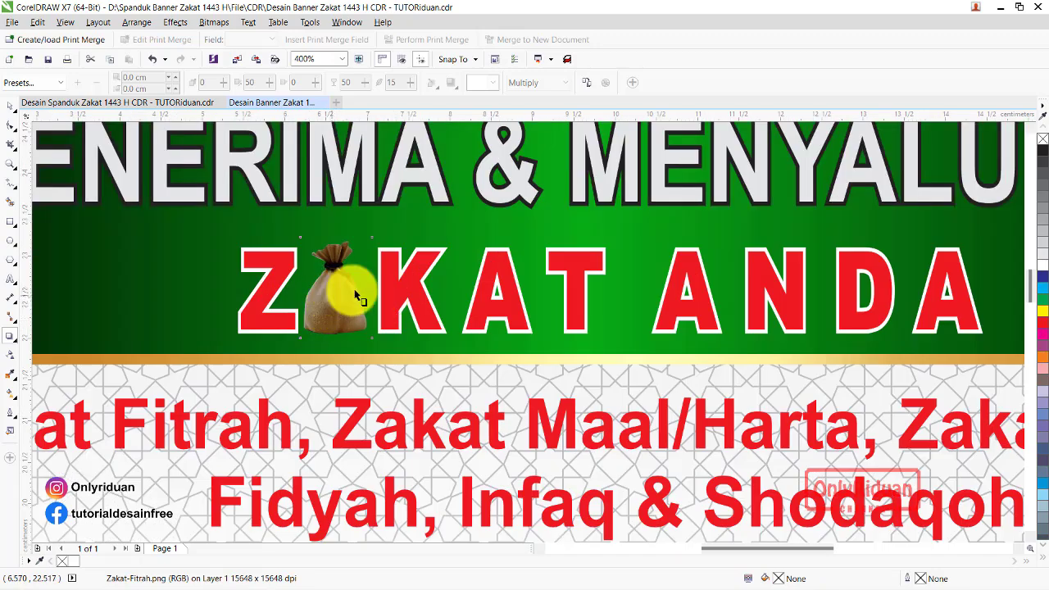
- Drag a copy of the money-bag image to the left of ZAKAT
left_click(11, 107)
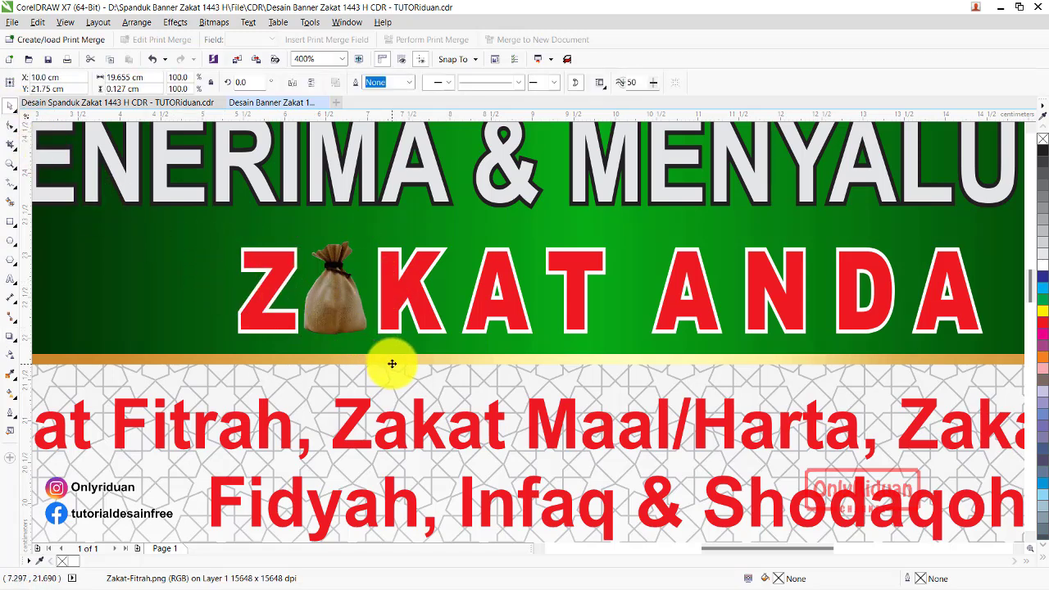
left_click_drag(346, 300, 144, 278)
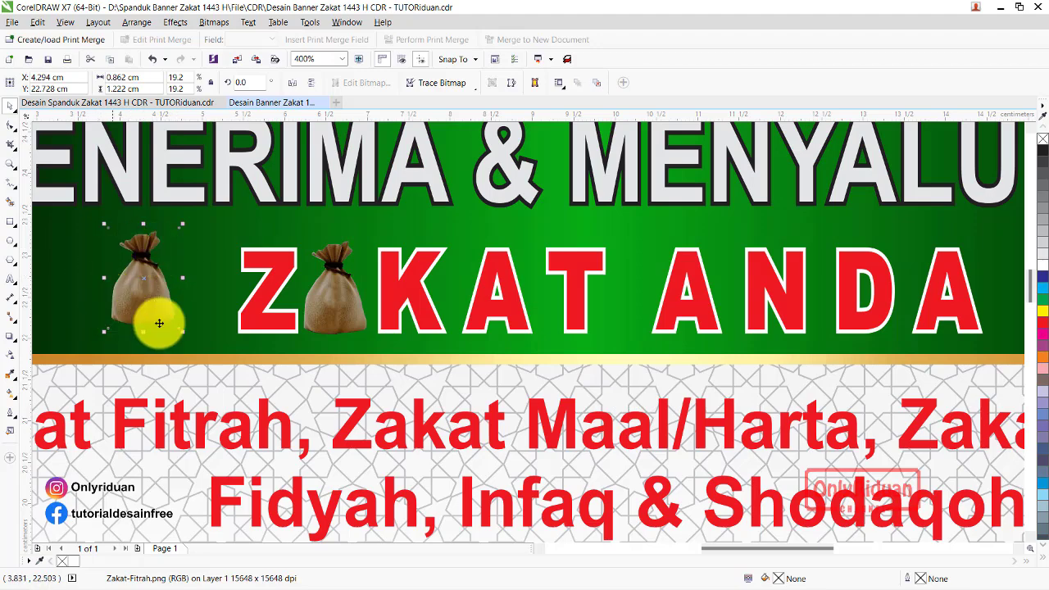
left_click_drag(153, 291, 151, 289)
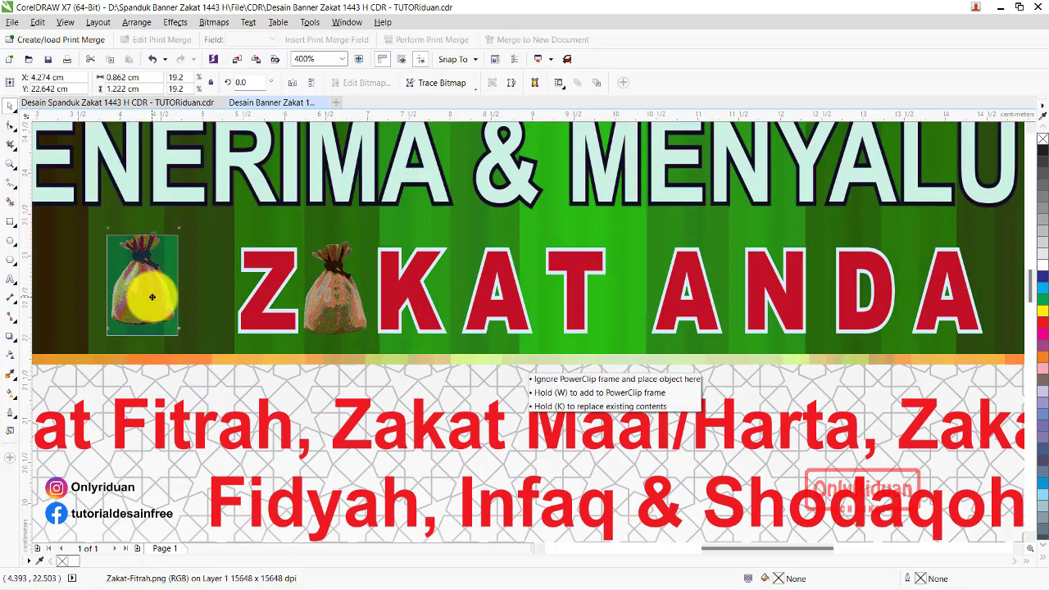
- Turn the copied bag solid black with Intensity -100 and Contrast 0
key("ctrl+b")
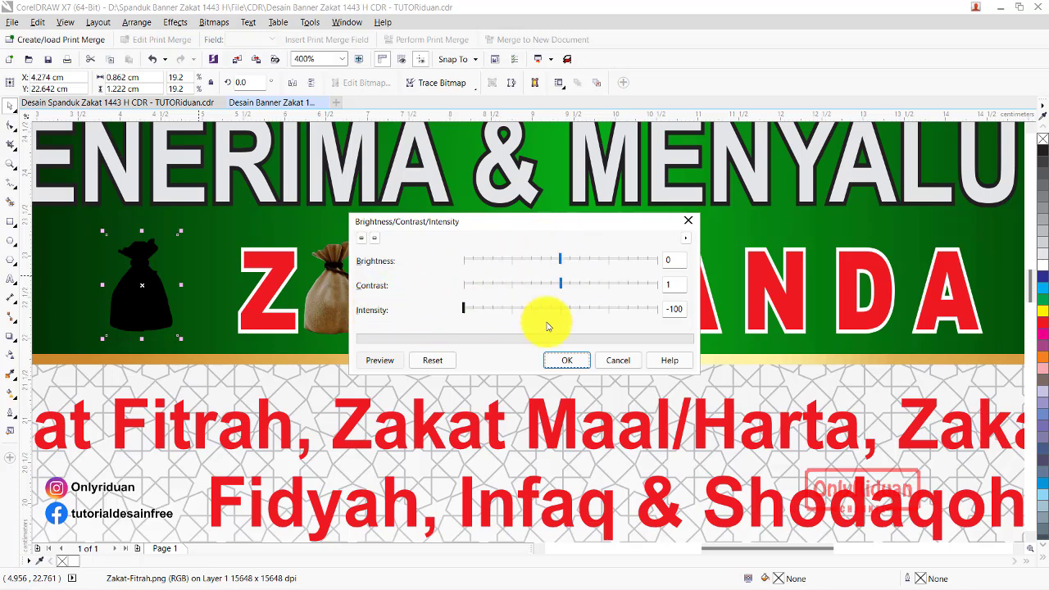
left_click(660, 280)
type("0")
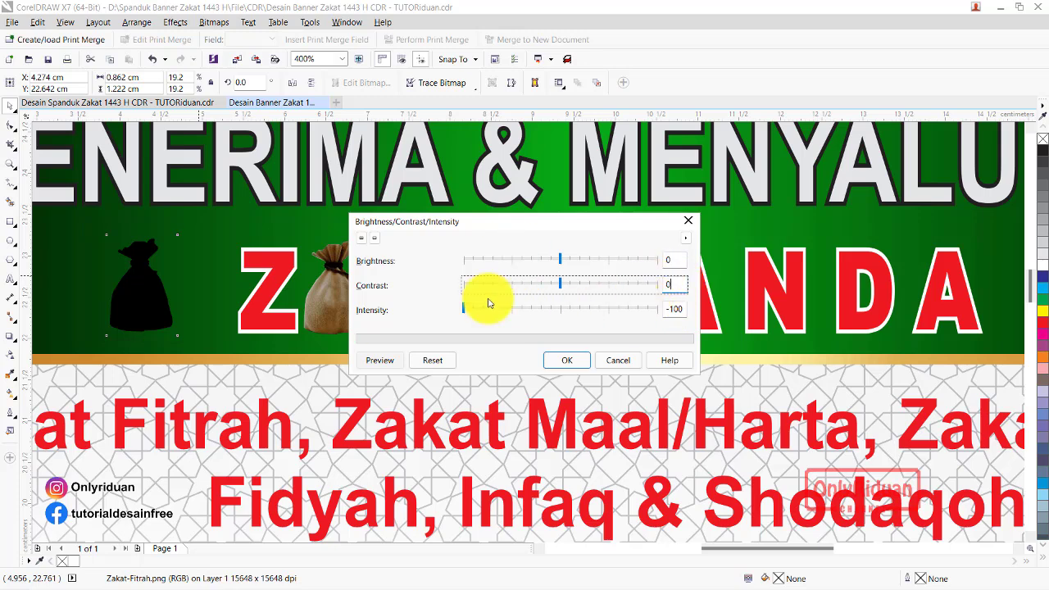
left_click(566, 361)
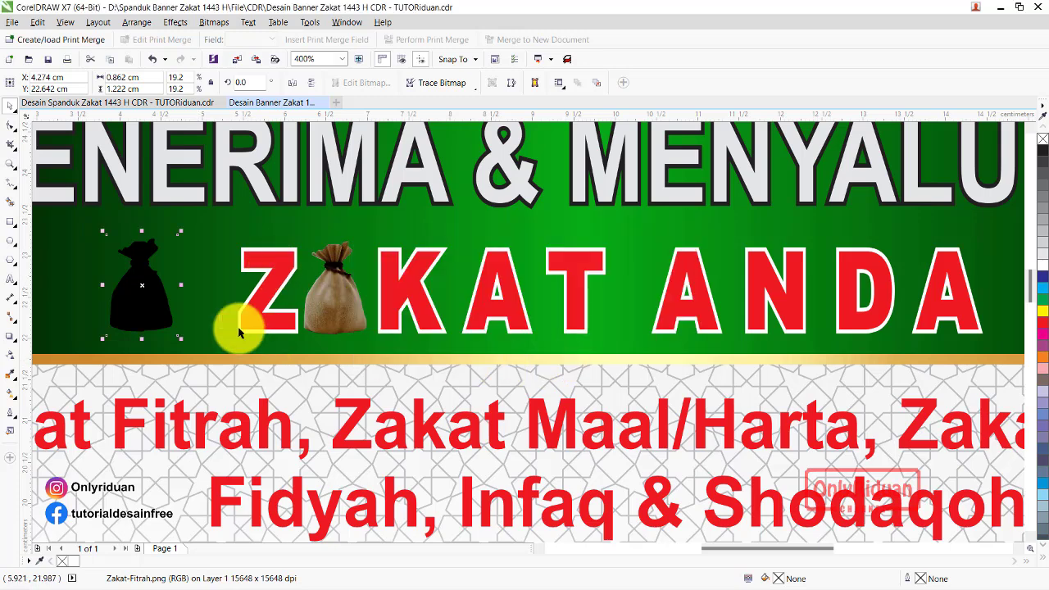
left_click_drag(115, 298, 158, 272)
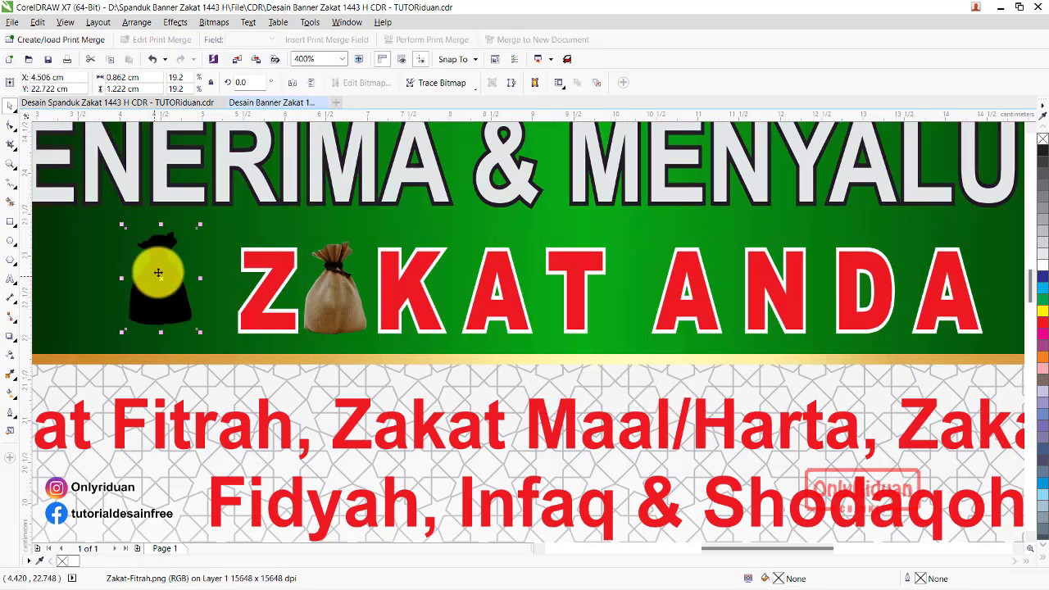
- Quick Trace the black bag, delete the bitmap, and place the traced curve left of ZAKAT
left_click(448, 85)
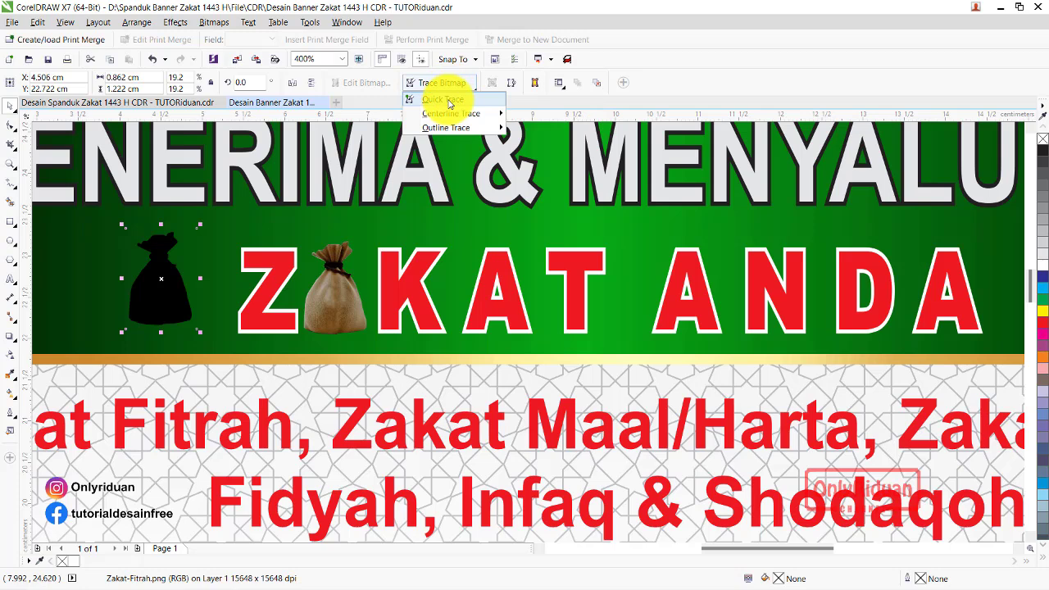
left_click(447, 100)
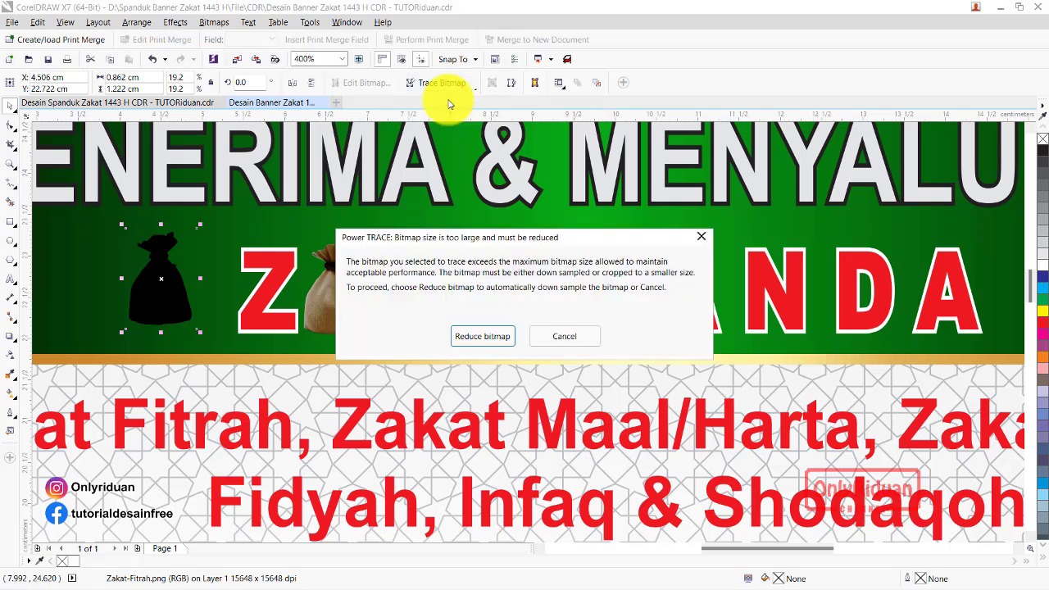
left_click(477, 339)
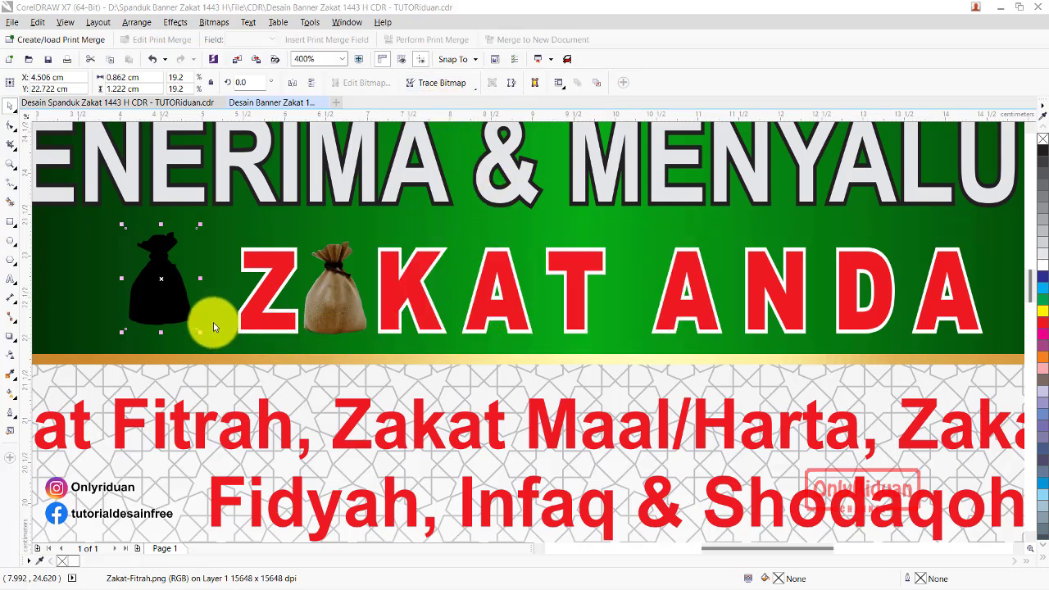
left_click_drag(189, 314, 246, 316)
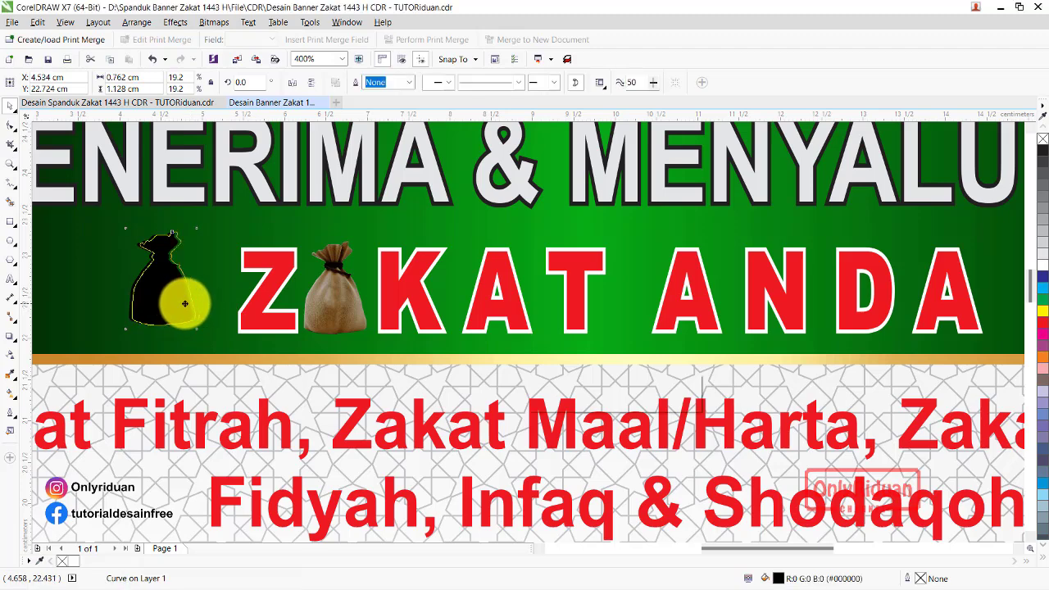
left_click_drag(156, 306, 136, 289)
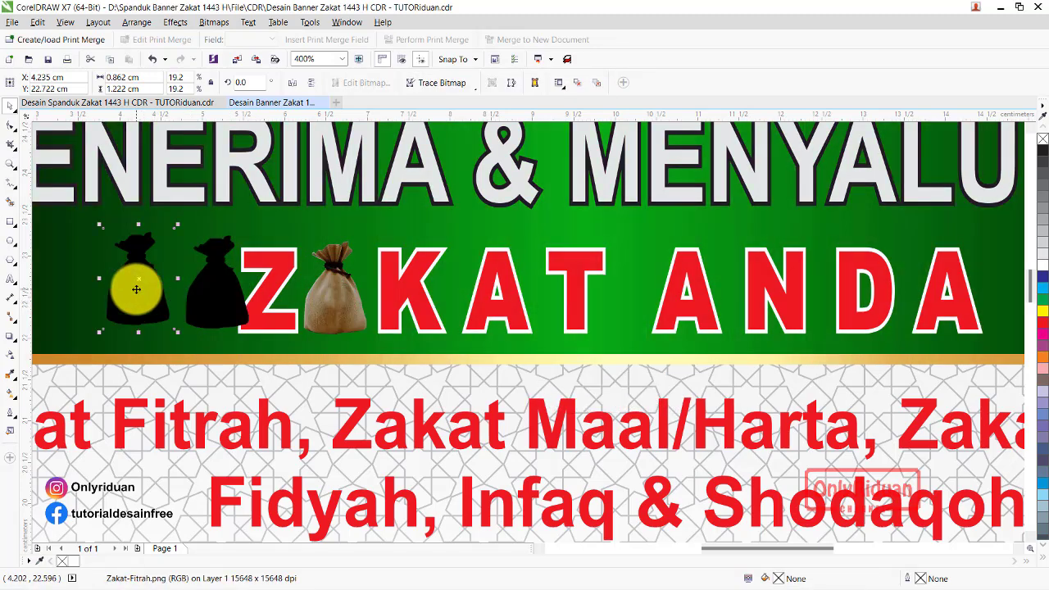
key("Delete")
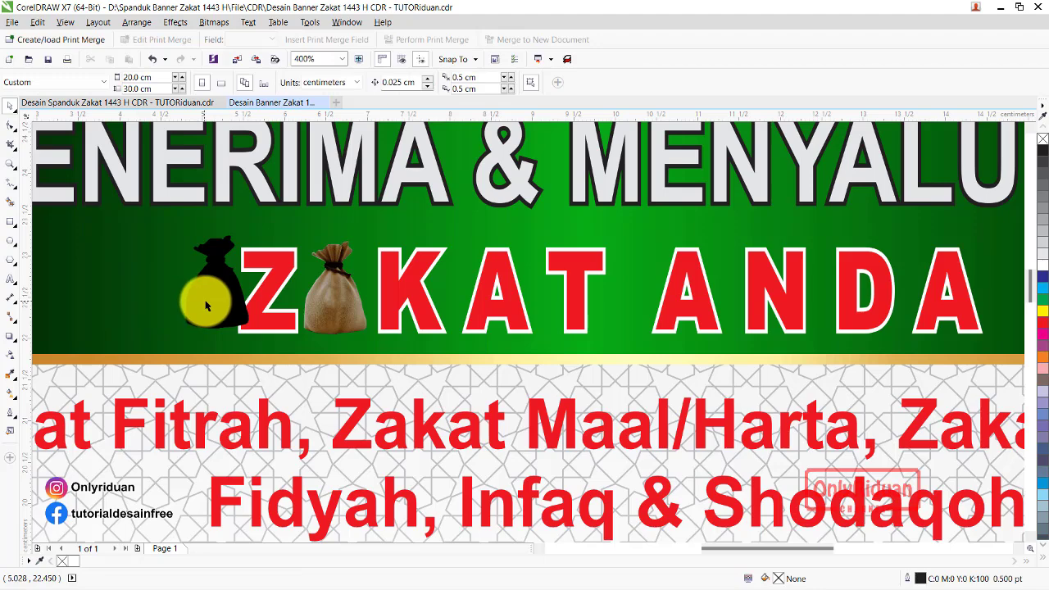
left_click_drag(215, 287, 179, 284)
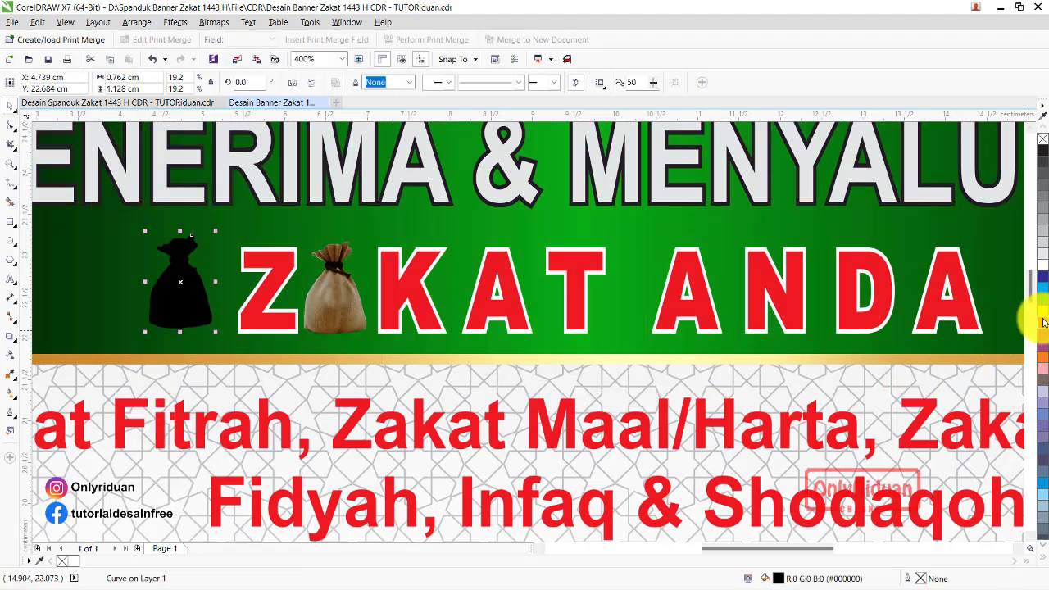
- Fill the traced bag shape yellow and give it a white 1.0 pt outline
left_click(1044, 322)
left_click(1043, 312)
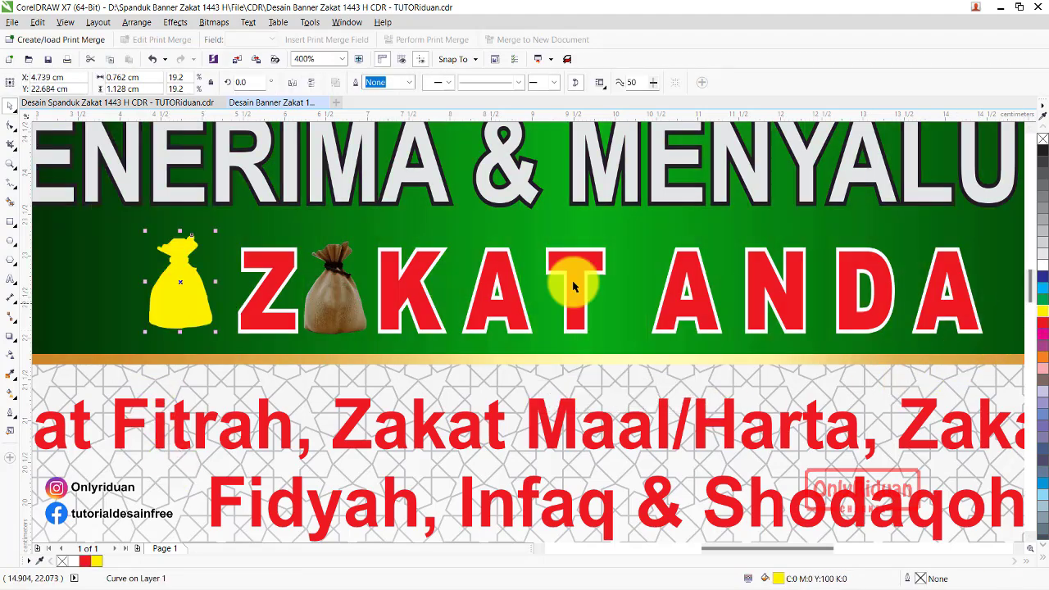
left_click(1043, 311)
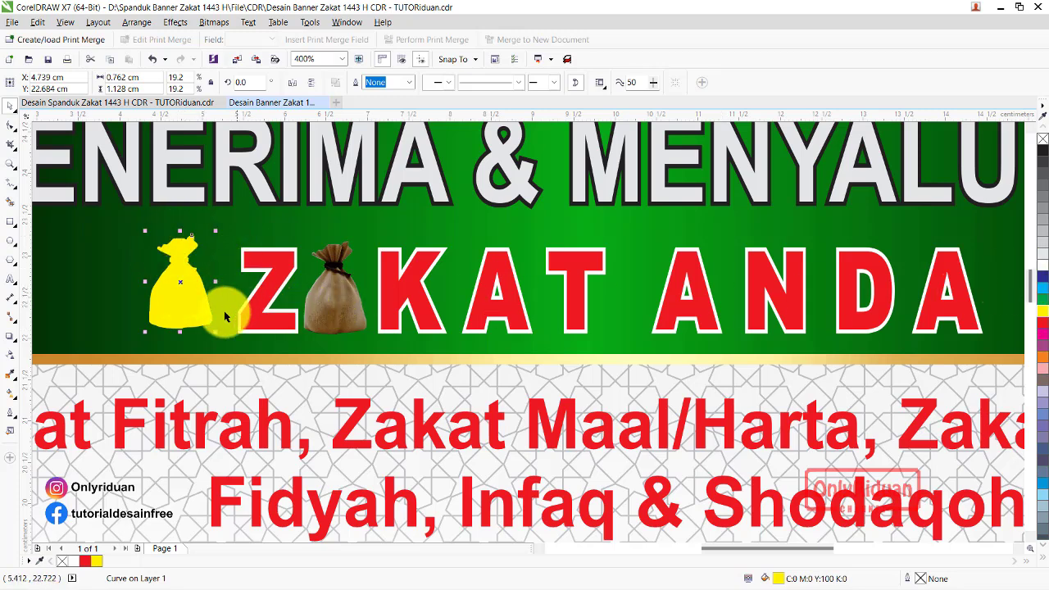
right_click(1043, 265)
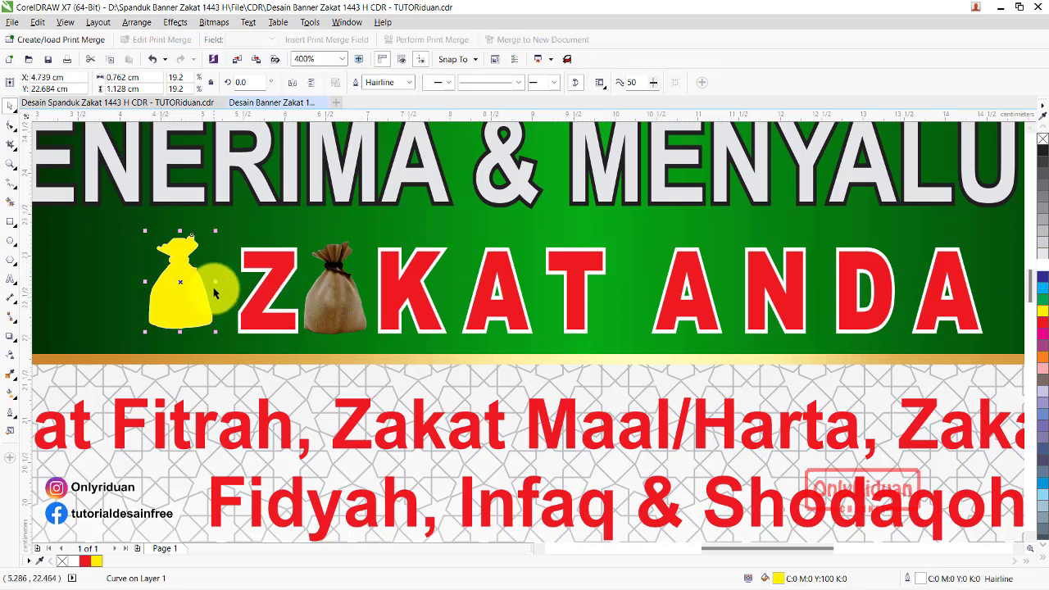
left_click(408, 85)
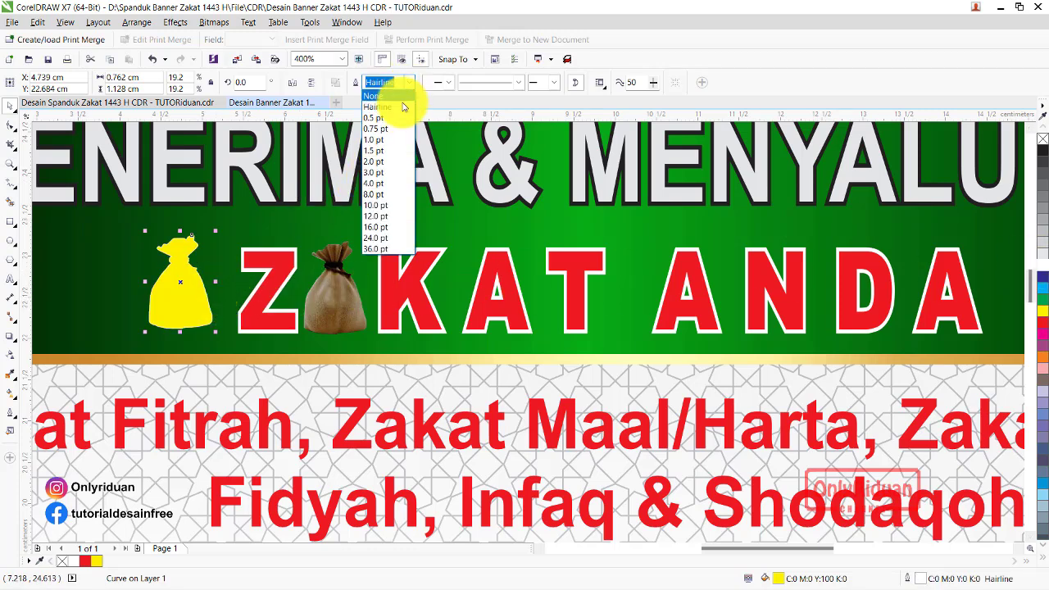
left_click(382, 166)
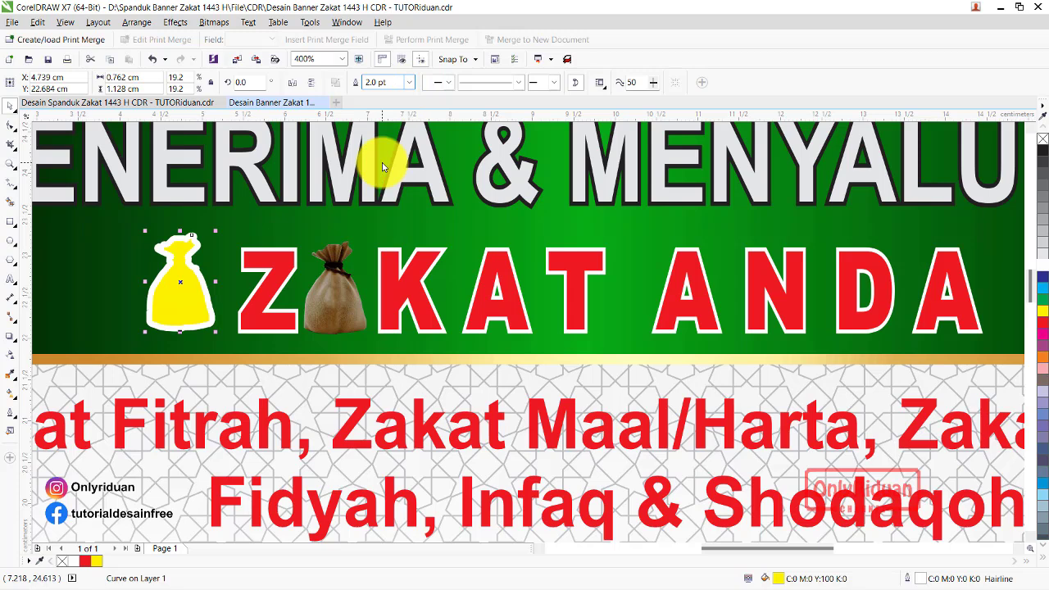
left_click(408, 85)
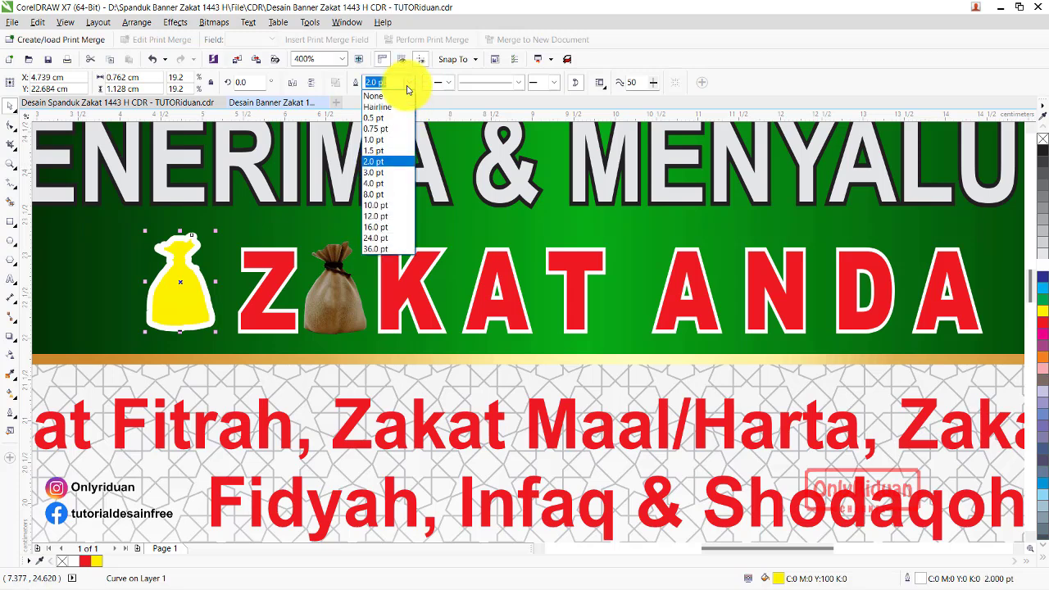
left_click(387, 152)
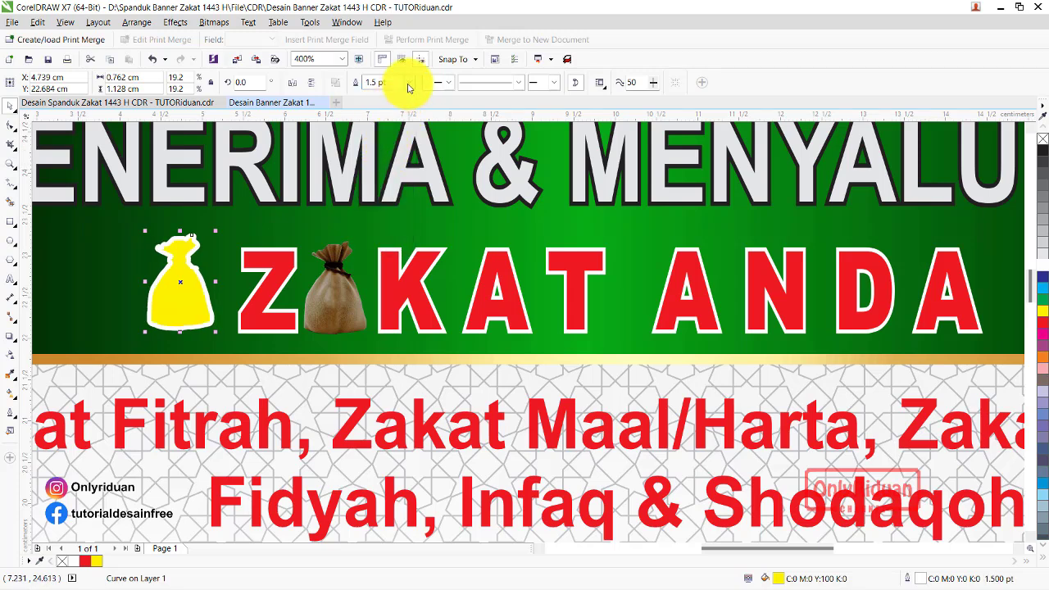
left_click(409, 83)
left_click(383, 141)
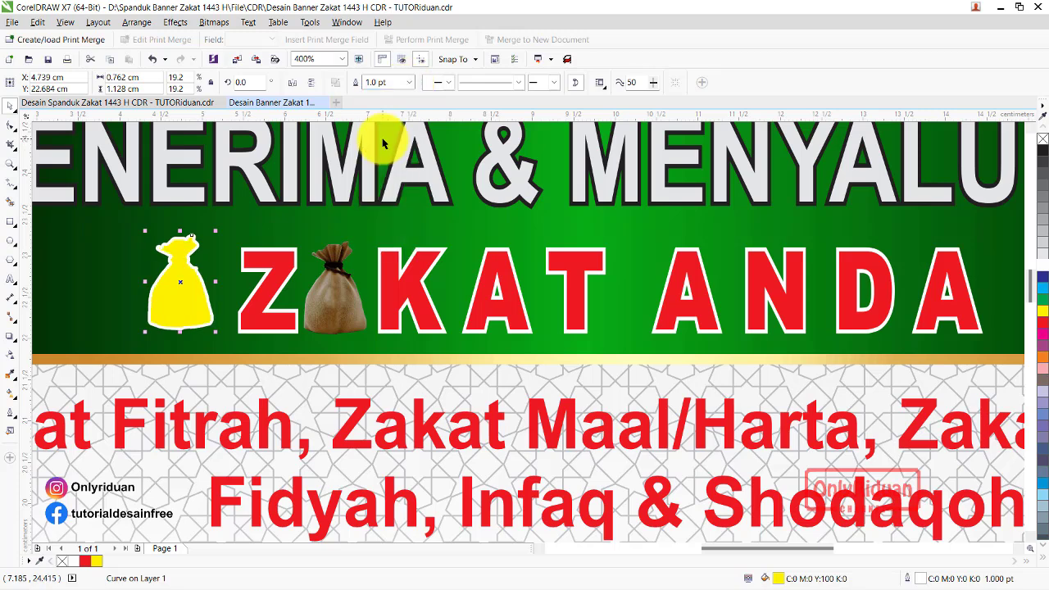
- Remove the bag shape's fill and align its white outline over the sack image in ZAKAT
left_click_drag(194, 306, 163, 306)
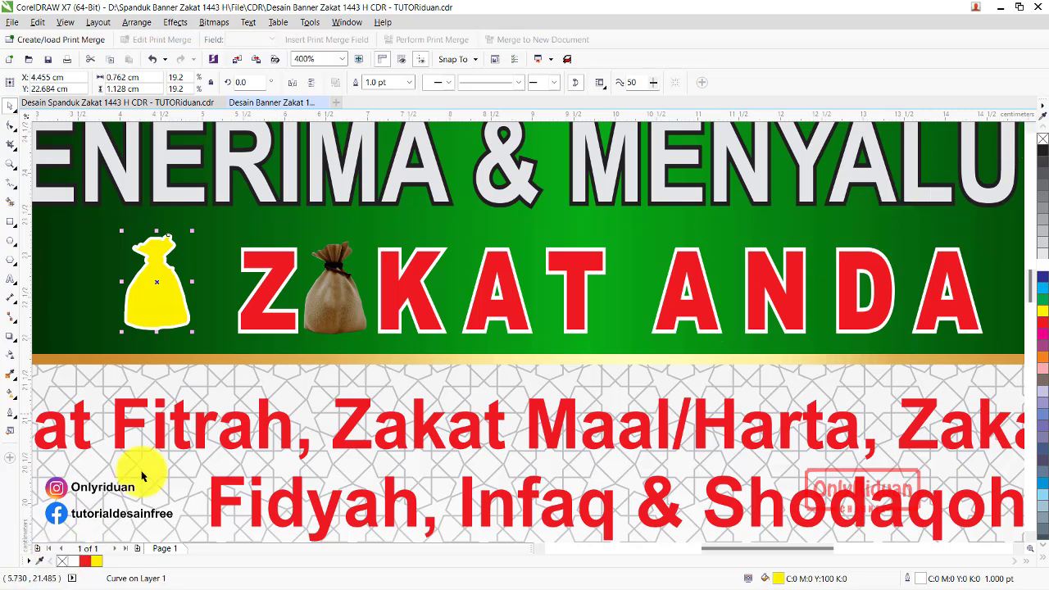
left_click(62, 560)
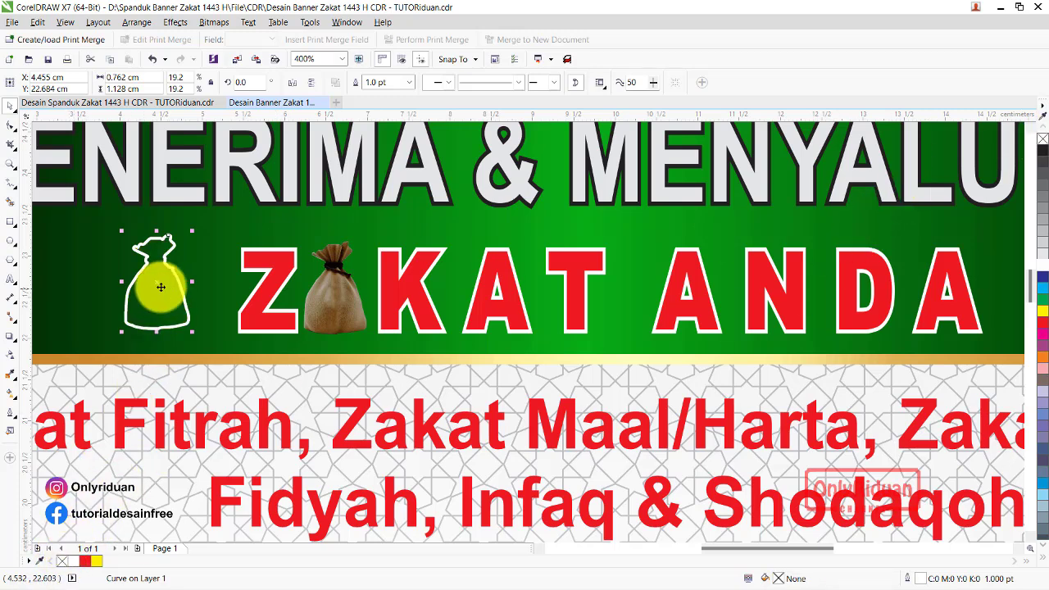
mouse_move(164, 292)
left_mouse_down()
mouse_move(344, 284)
mouse_move(240, 319)
left_mouse_up()
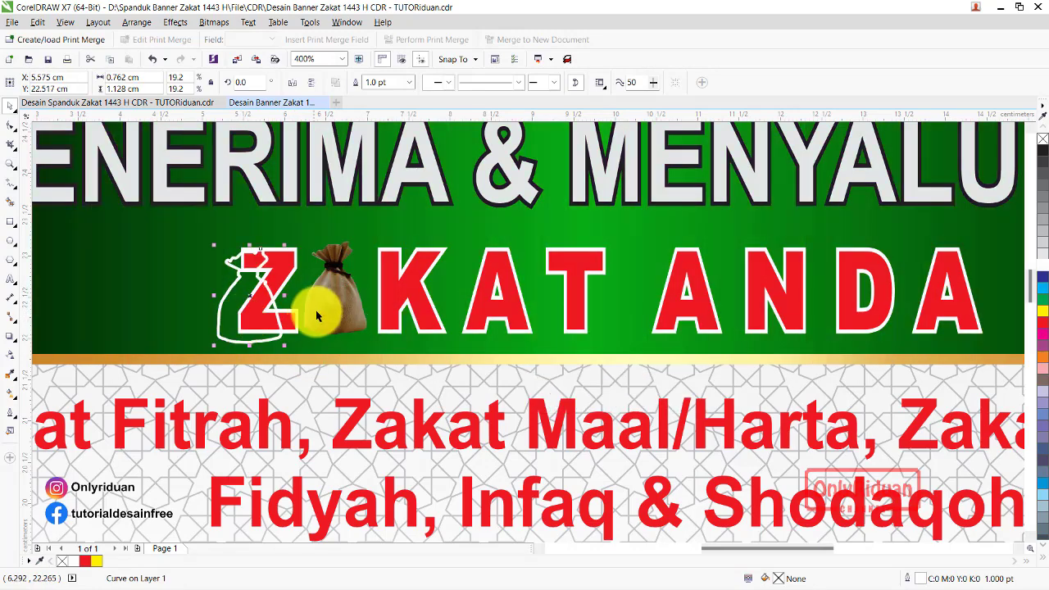
left_click(319, 311)
left_click(220, 303)
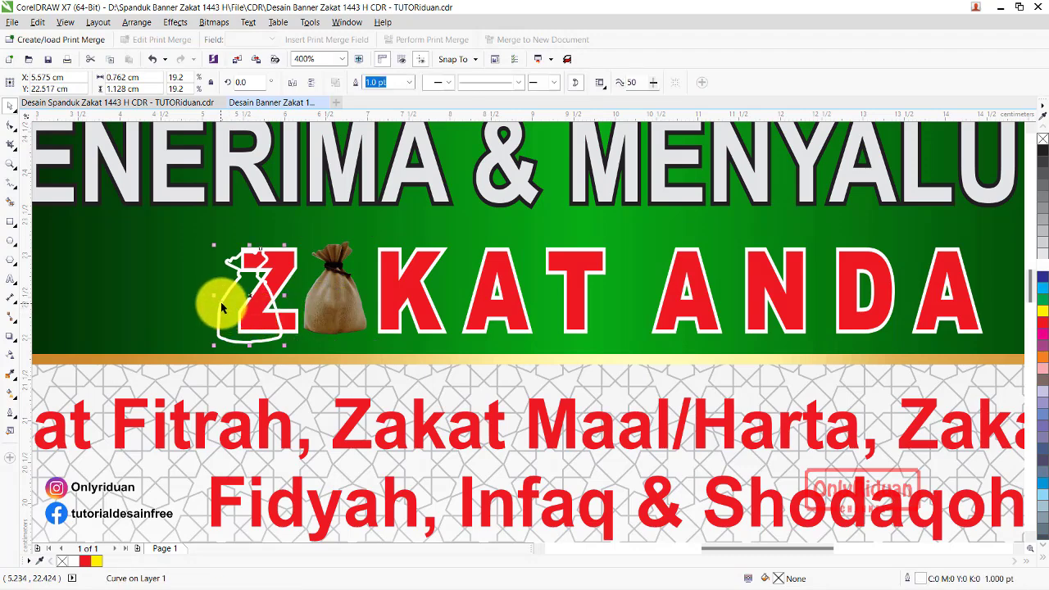
left_click_drag(265, 310, 352, 303)
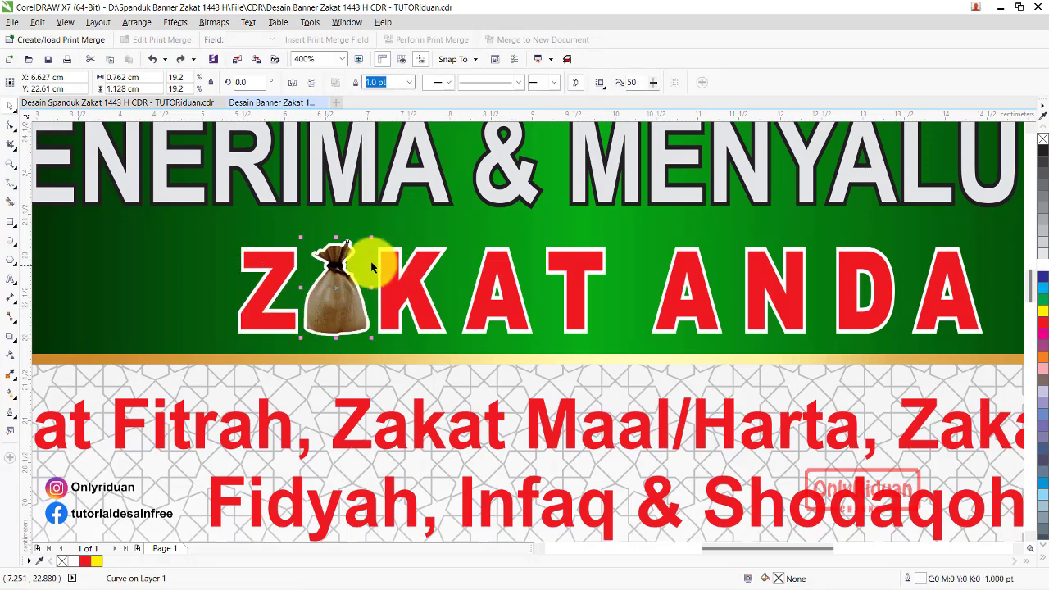
key("Escape")
scroll(363, 257, "down", 2)
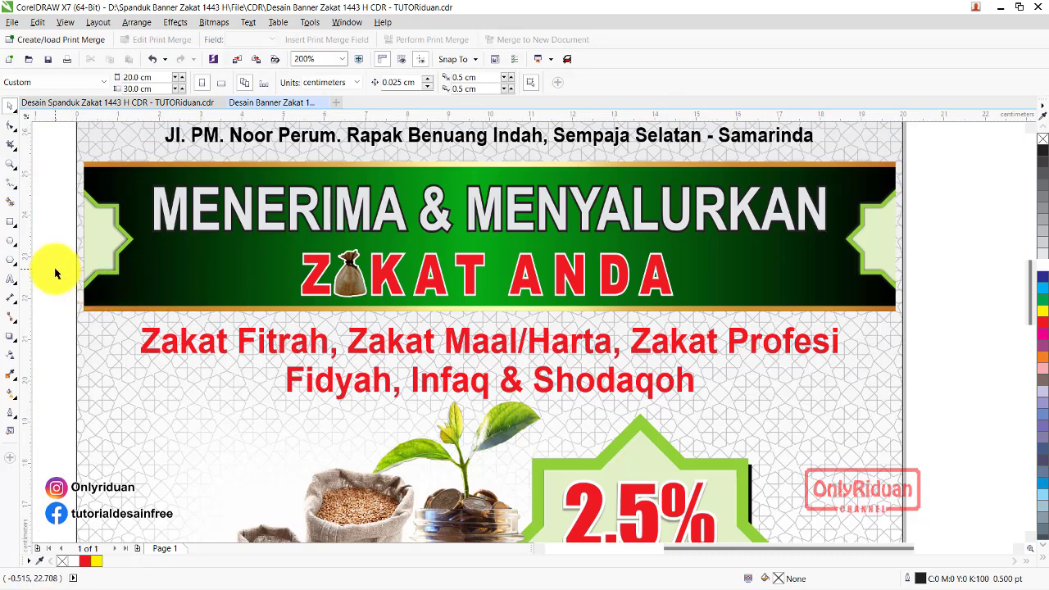
- Marquee-select the ZAKAT ANDA heading together with its bag outline
left_click(392, 279)
left_click(353, 286)
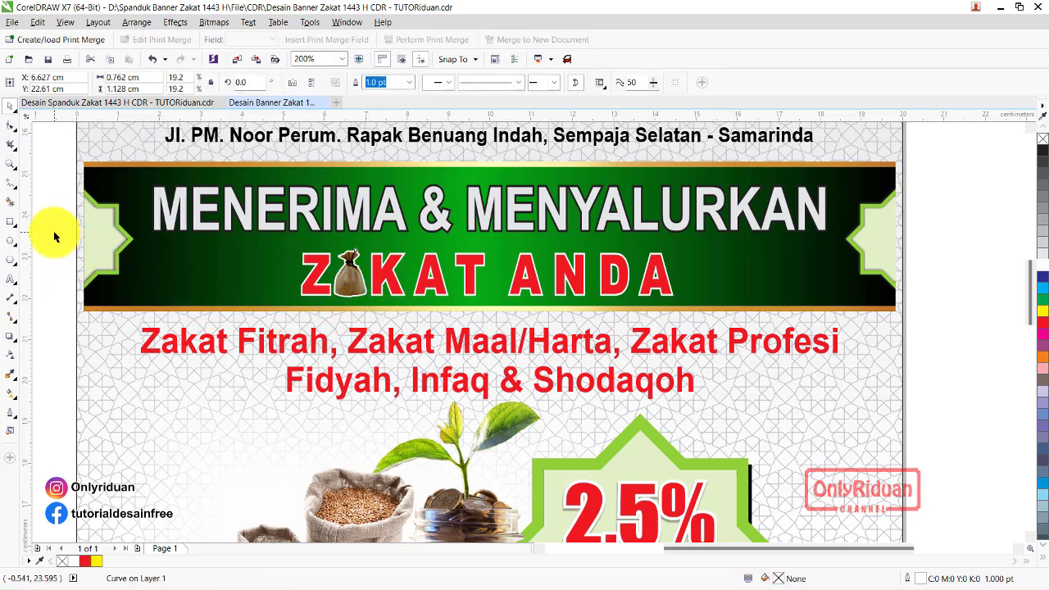
left_click_drag(55, 237, 689, 327)
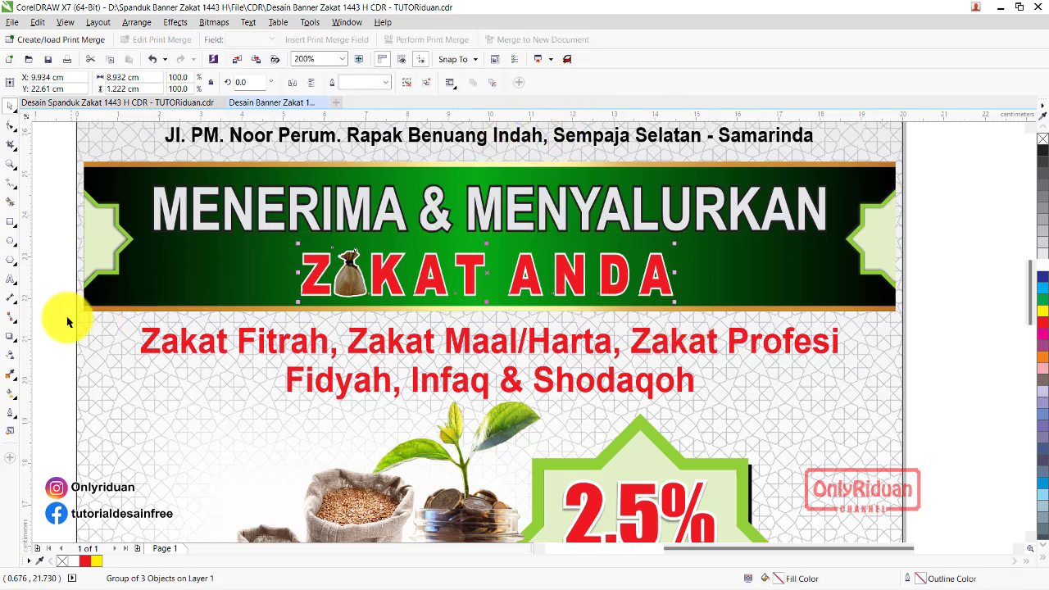
- Add a Flat drop shadow to ZAKAT ANDA and pull it close beneath the lettering
left_click(10, 335)
left_click(49, 338)
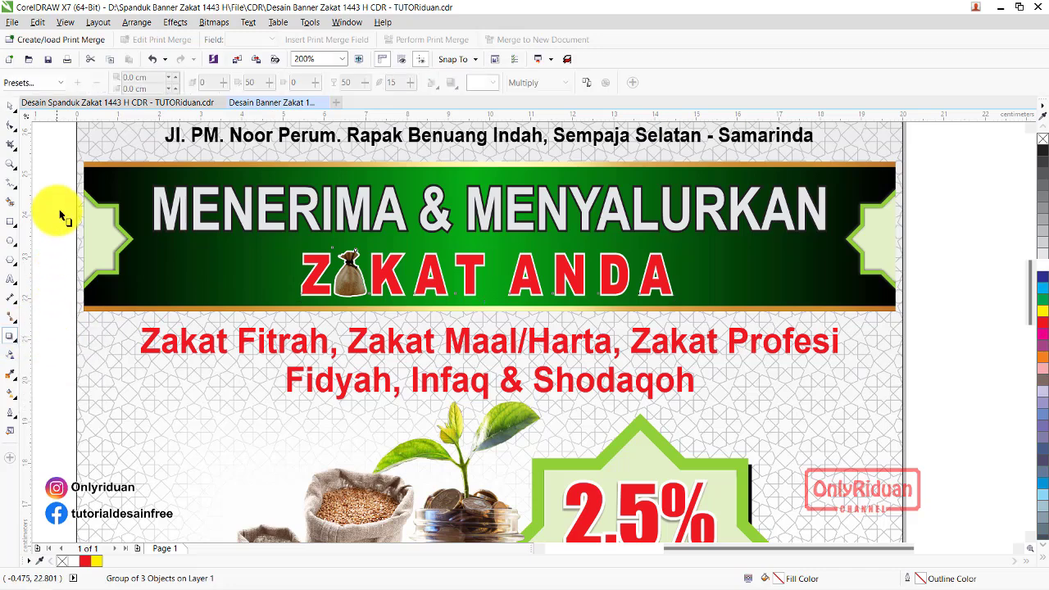
left_click(24, 83)
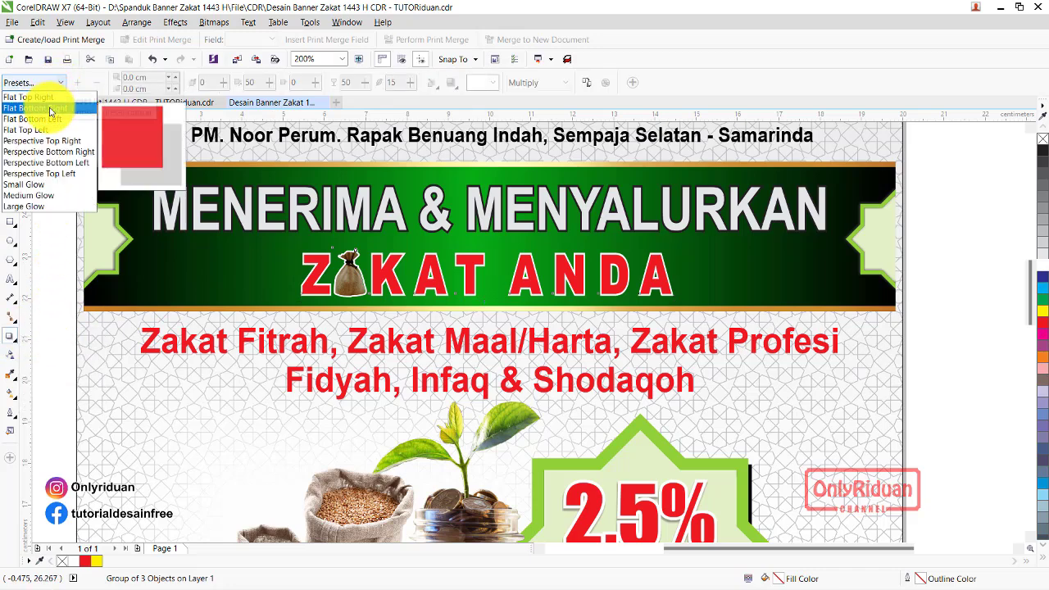
left_click(32, 107)
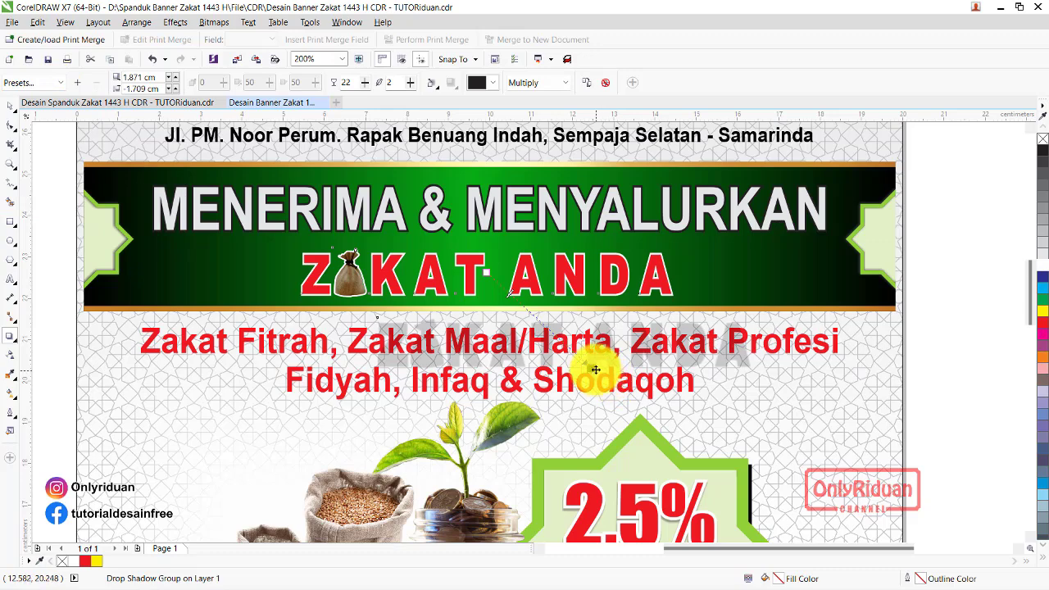
left_click_drag(596, 370, 520, 306)
scroll(424, 321, "up", 2)
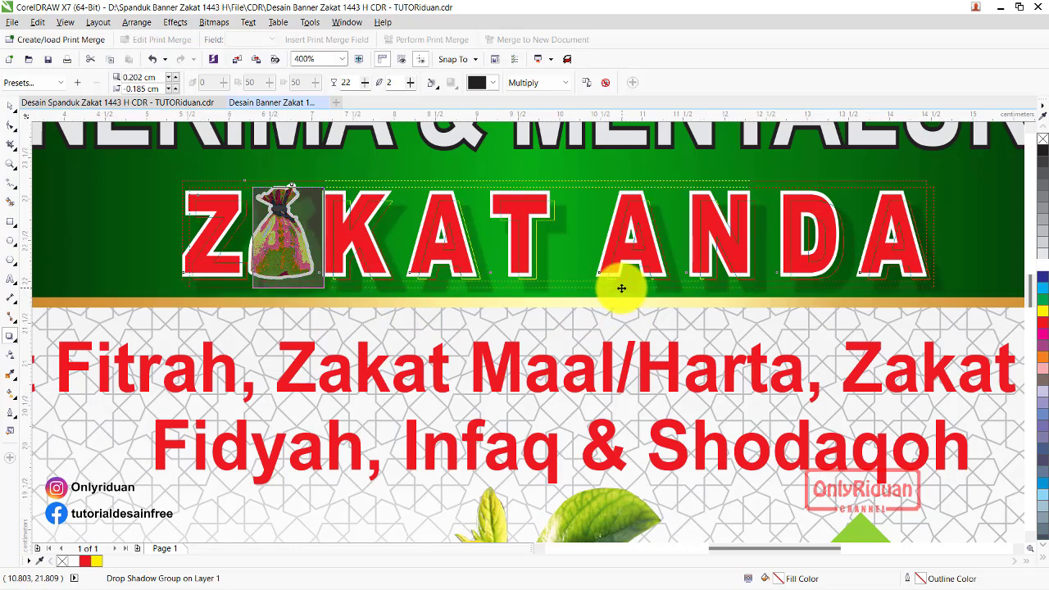
left_click_drag(623, 291, 621, 288)
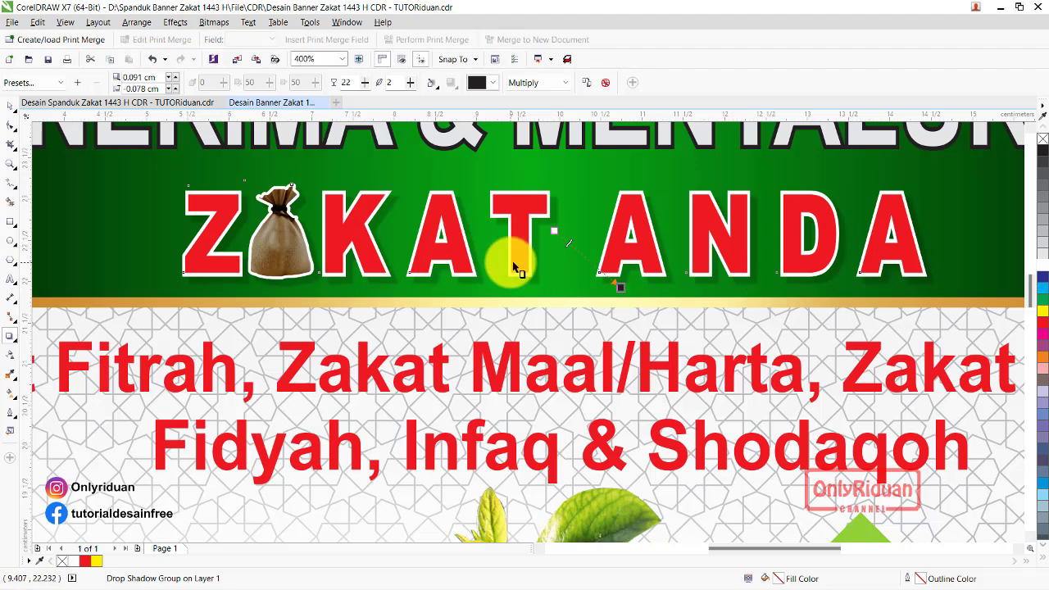
scroll(515, 262, "down", 1)
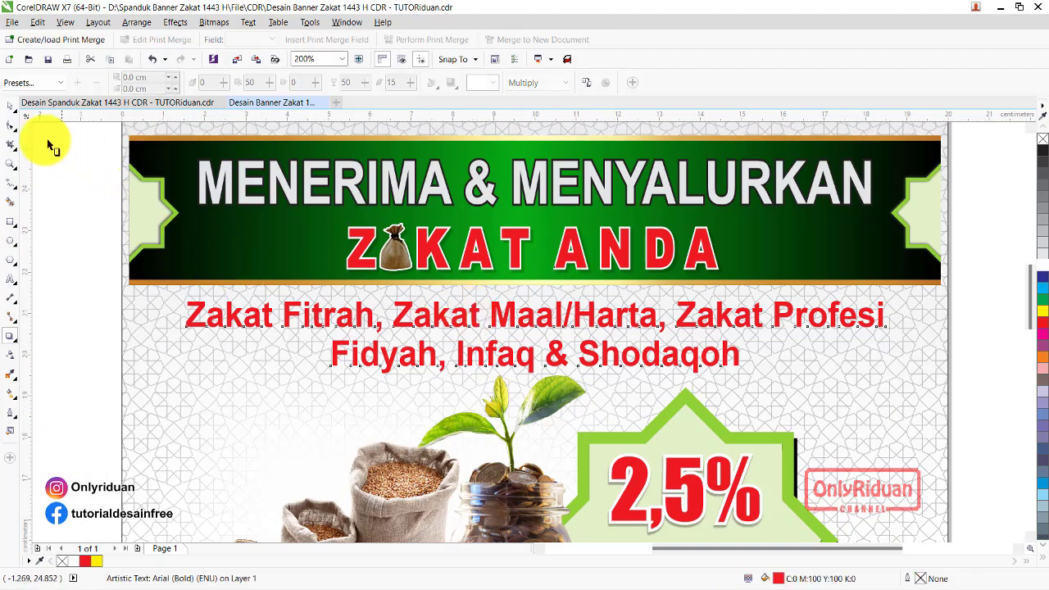
- Give the red subtitle a white 2.0 pt outline
left_click(10, 106)
left_click(373, 321)
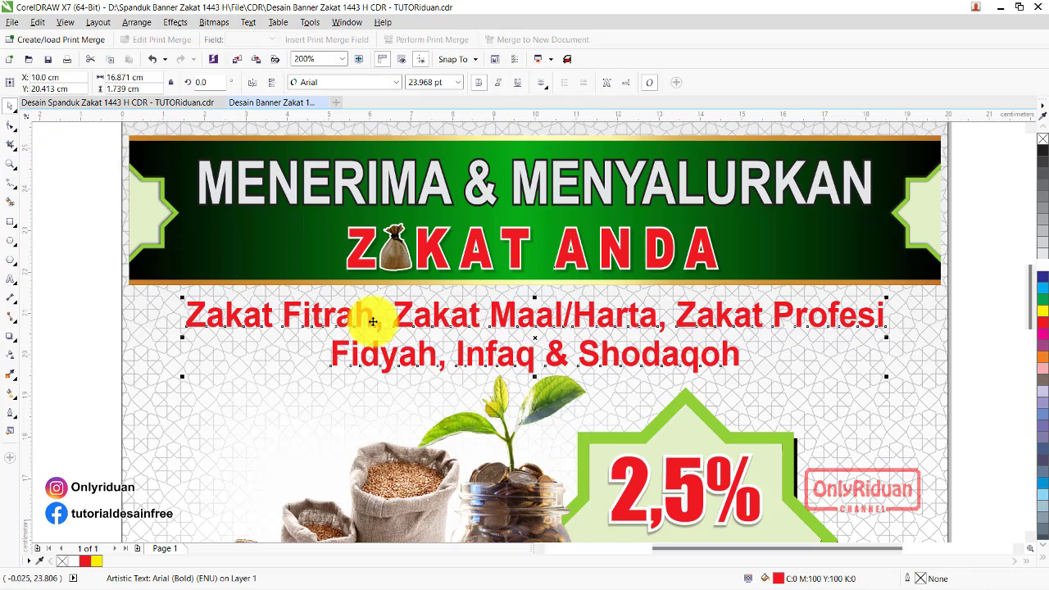
double_click(922, 581)
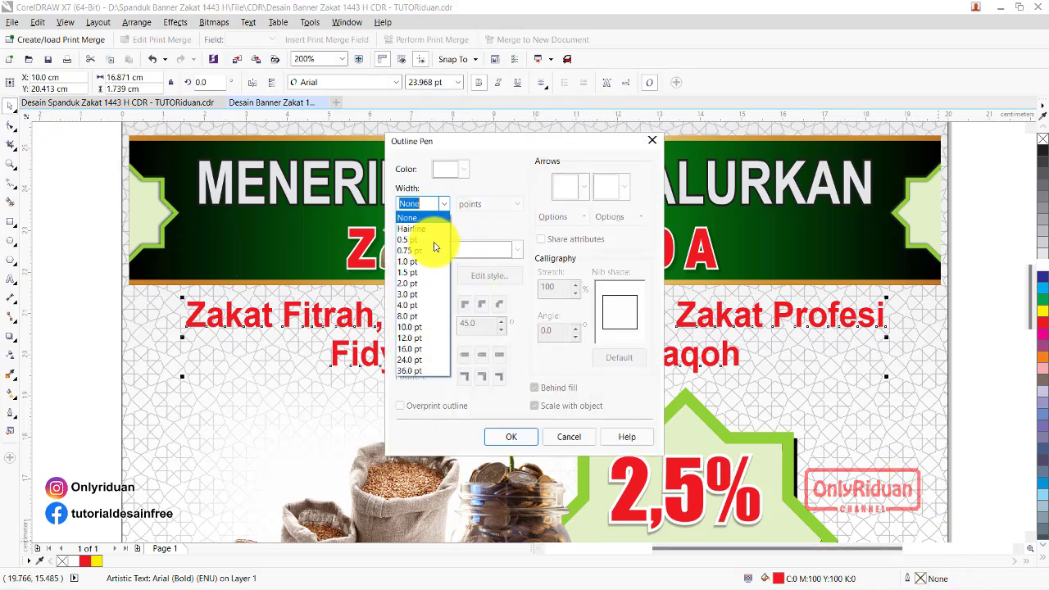
left_click(417, 283)
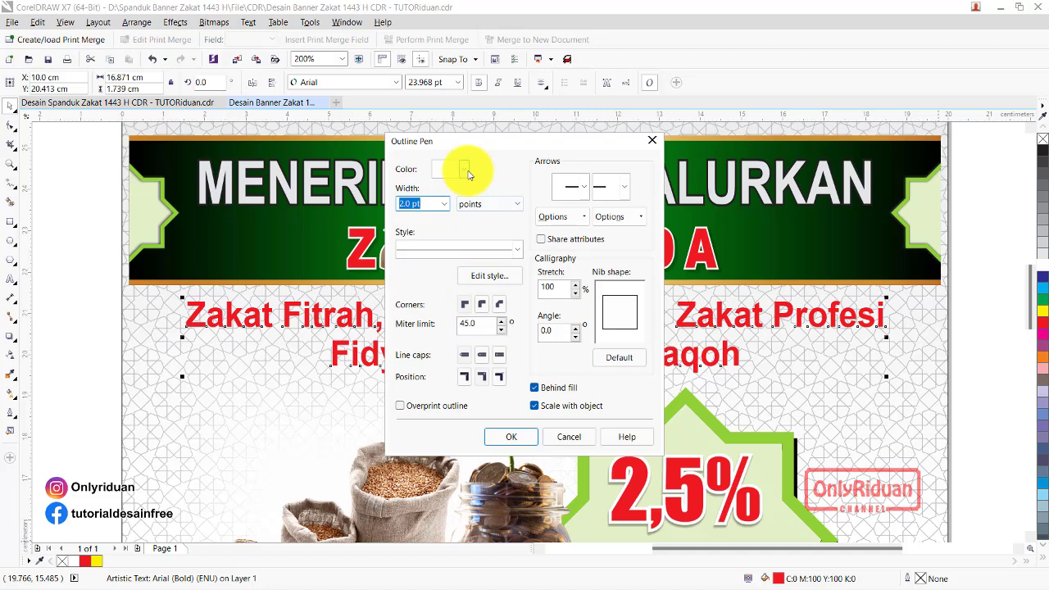
left_click(464, 170)
left_click(480, 197)
left_click(511, 437)
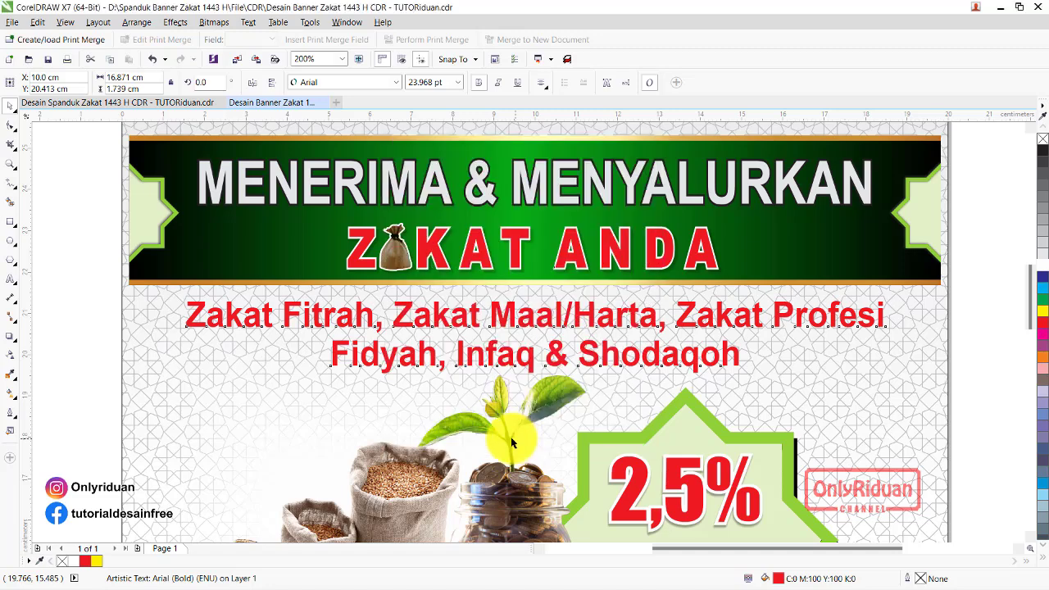
- Add a flat bottom drop shadow to the subtitle and tuck it close behind the text
left_click(11, 335)
left_click(61, 82)
left_click(61, 106)
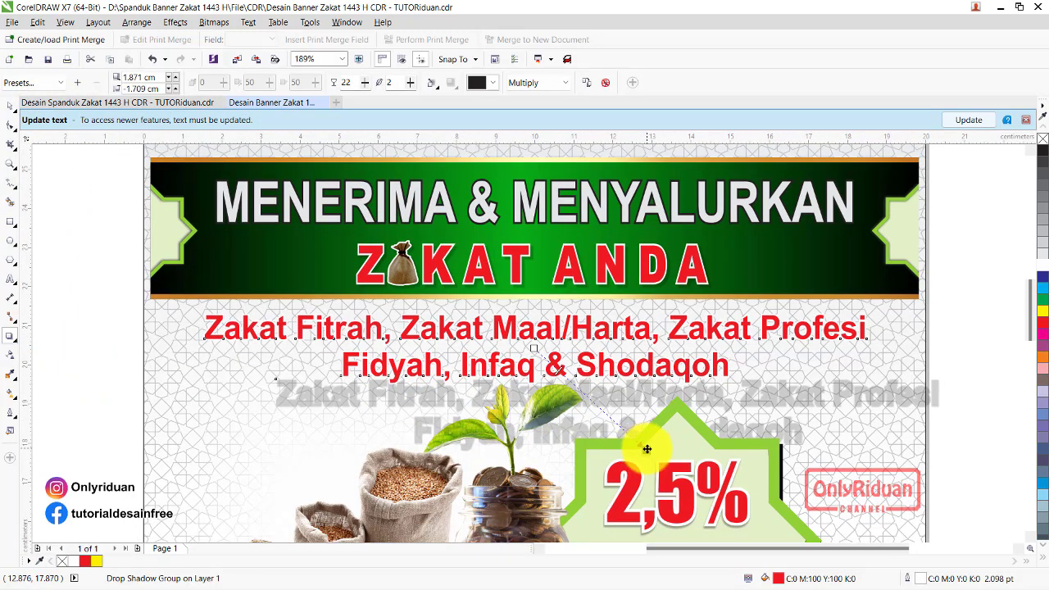
mouse_move(647, 449)
left_mouse_down()
mouse_move(607, 385)
mouse_move(771, 368)
left_mouse_up()
scroll(771, 368, "down", 1)
scroll(773, 366, "up", 2)
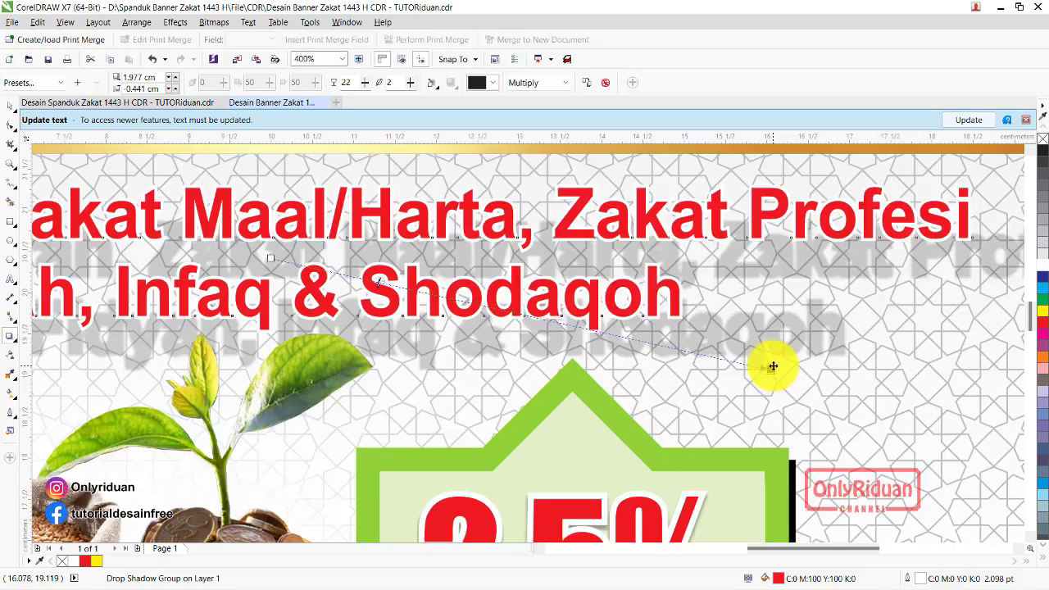
scroll(773, 366, "up", 2)
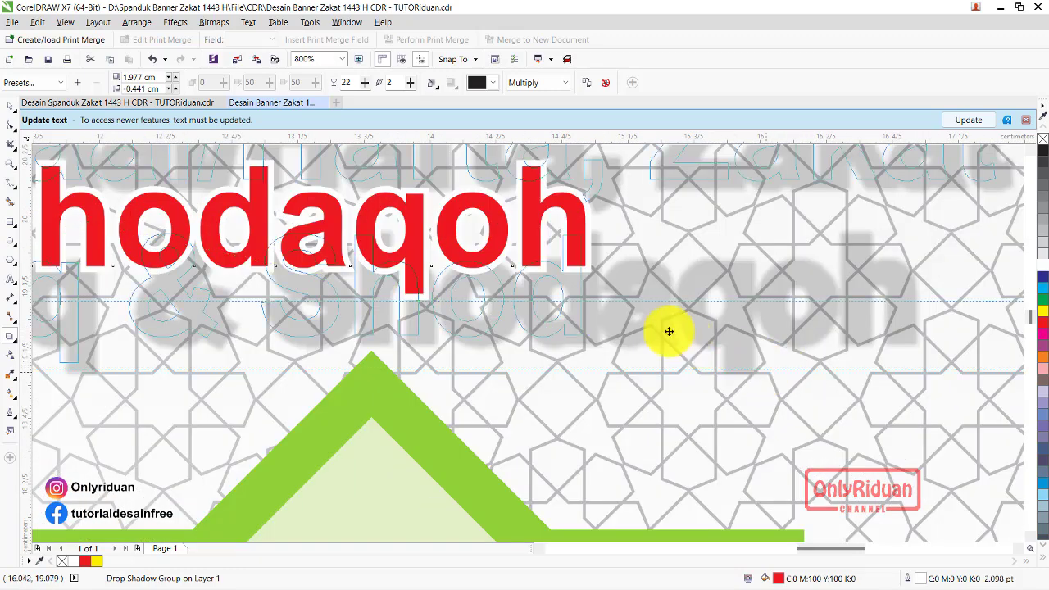
mouse_move(767, 373)
left_mouse_down()
mouse_move(569, 315)
mouse_move(355, 302)
left_mouse_up()
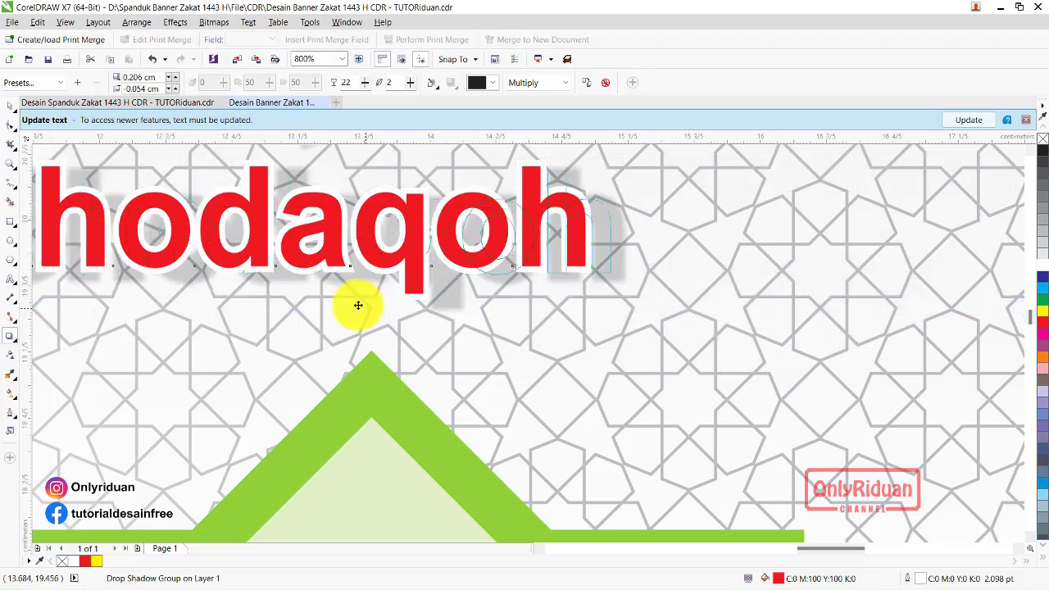
scroll(611, 289, "down", 1)
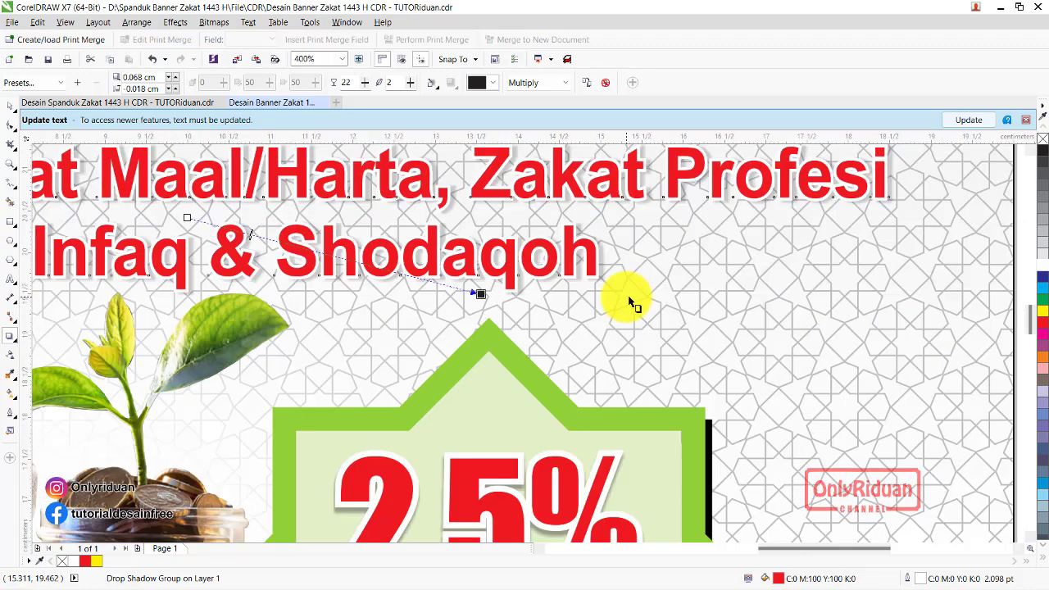
scroll(619, 292, "down", 1)
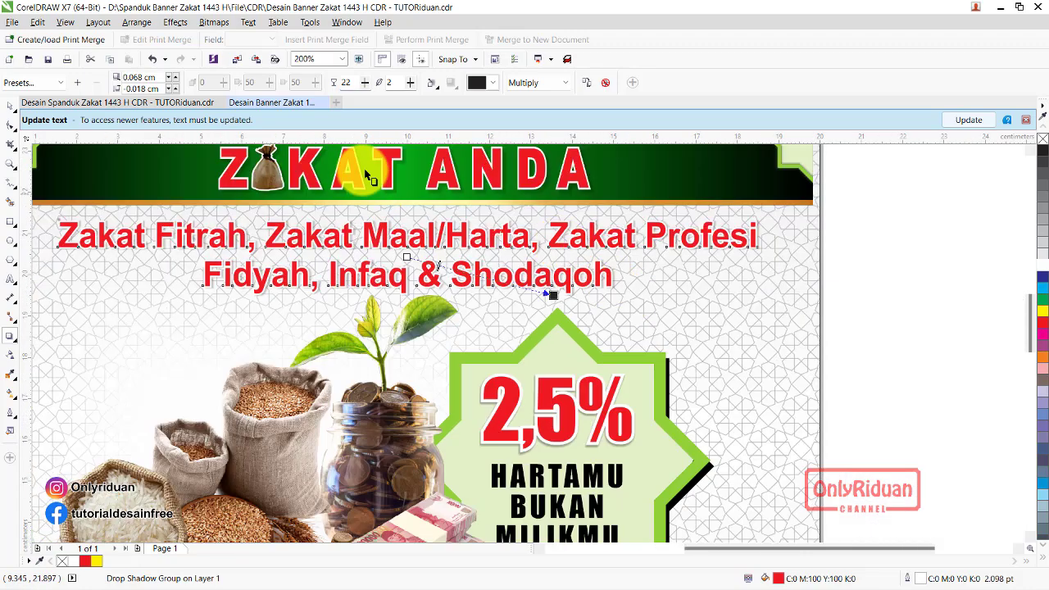
- Set the subtitle shadow's fade to 40
double_click(346, 82)
type("40")
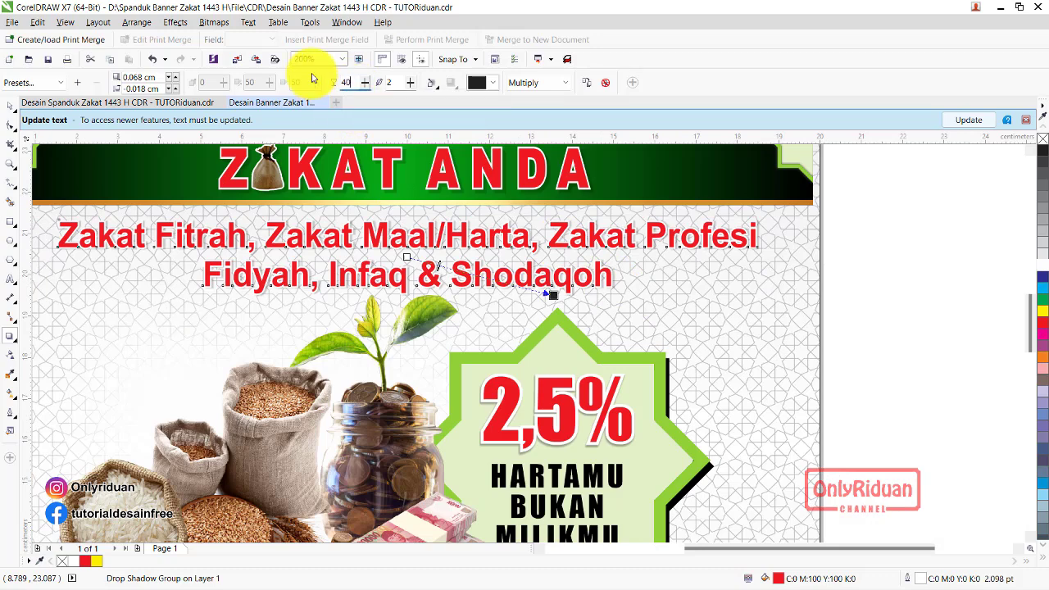
key("Return")
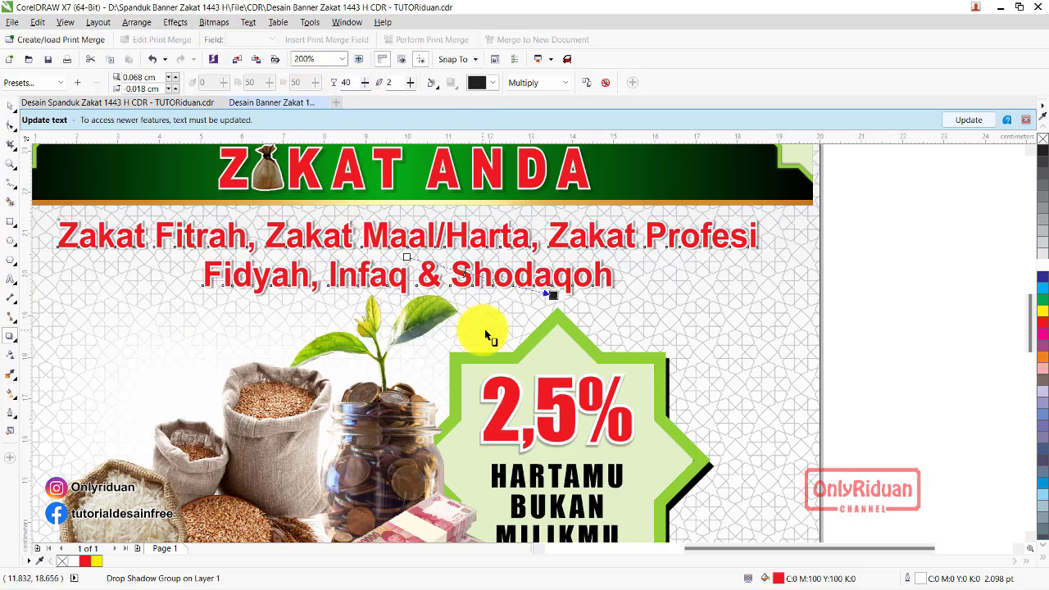
scroll(488, 254, "down", 1)
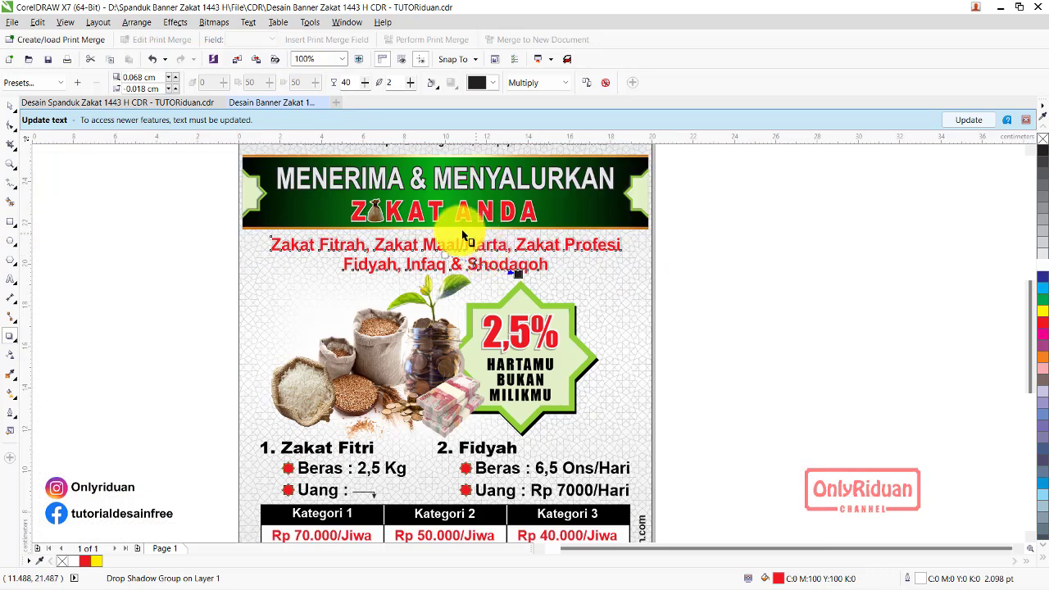
left_click_drag(1033, 328, 1033, 375)
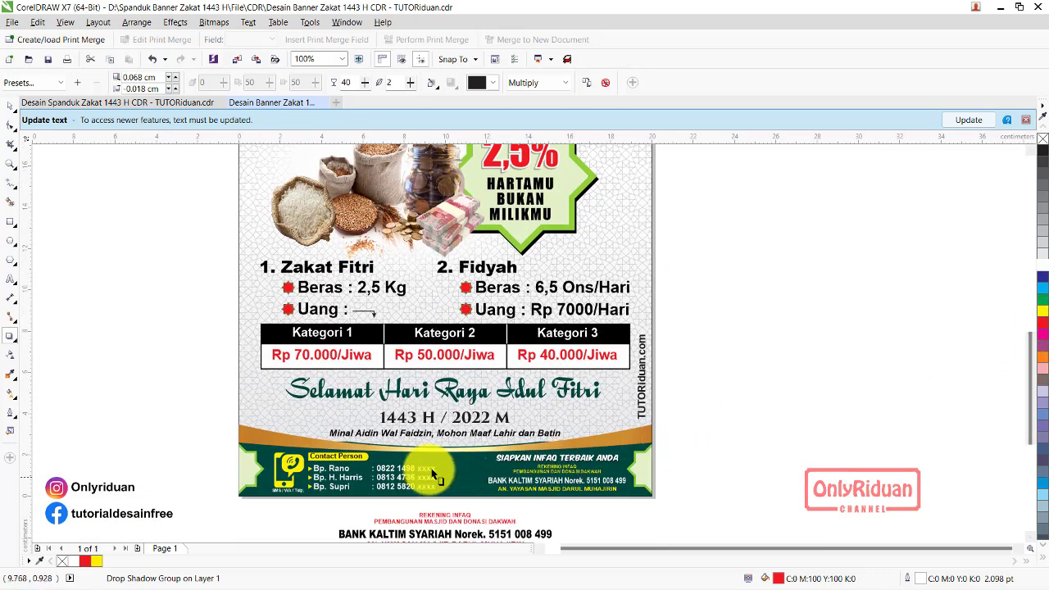
scroll(430, 471, "up", 1)
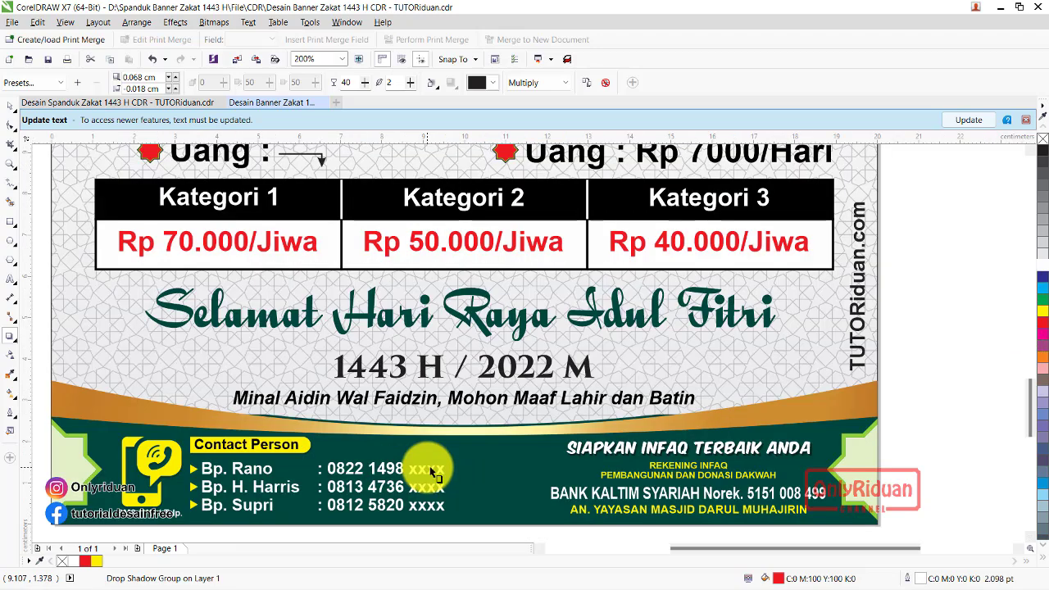
- Give the Selamat Hari Raya Idul Fitri greeting a 3.0 pt outline
left_click(483, 327)
double_click(922, 577)
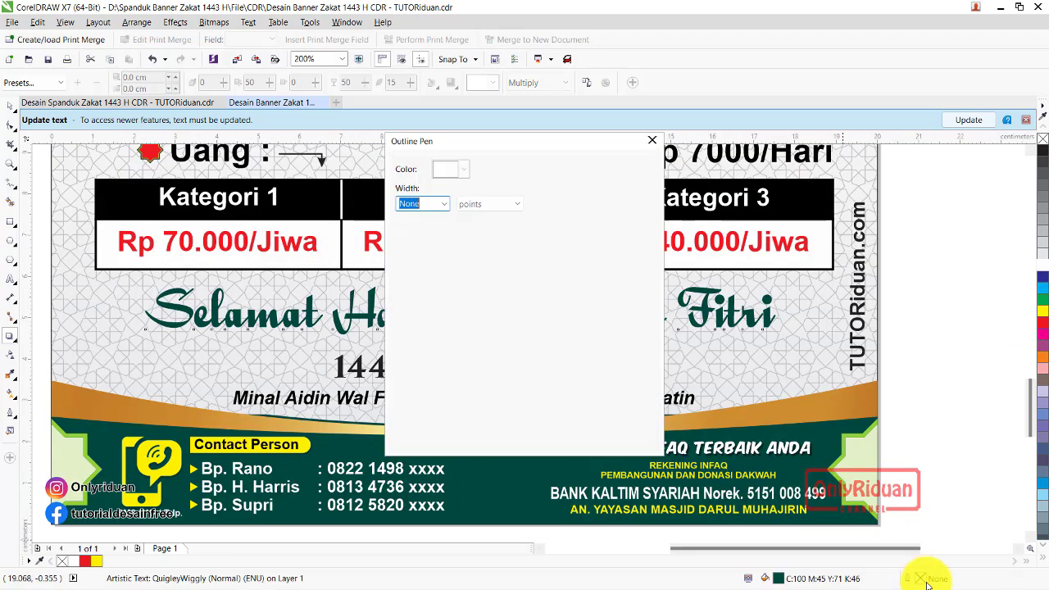
left_click(443, 204)
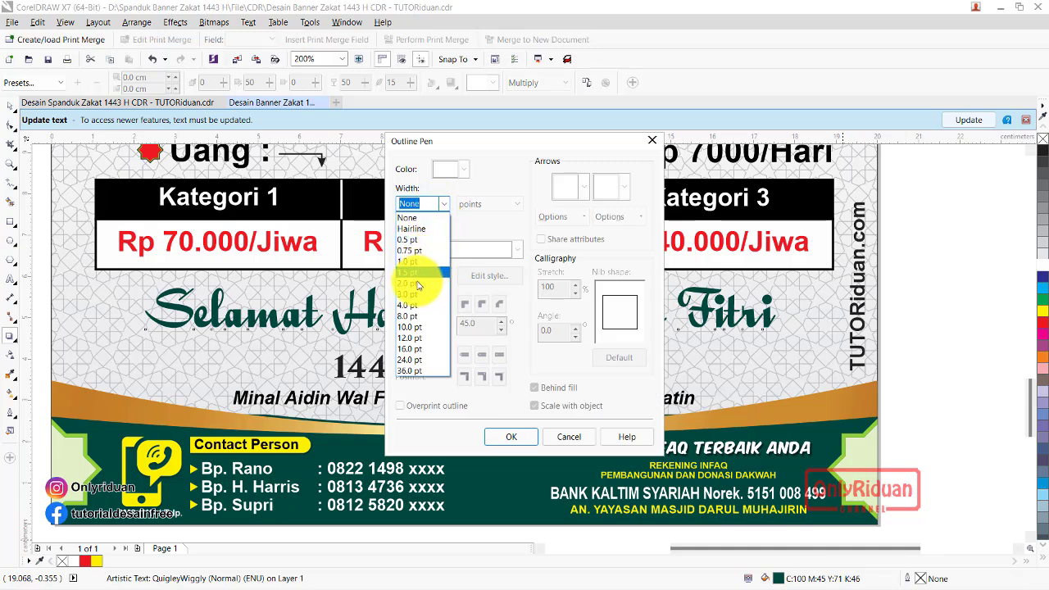
left_click(419, 292)
left_click(464, 169)
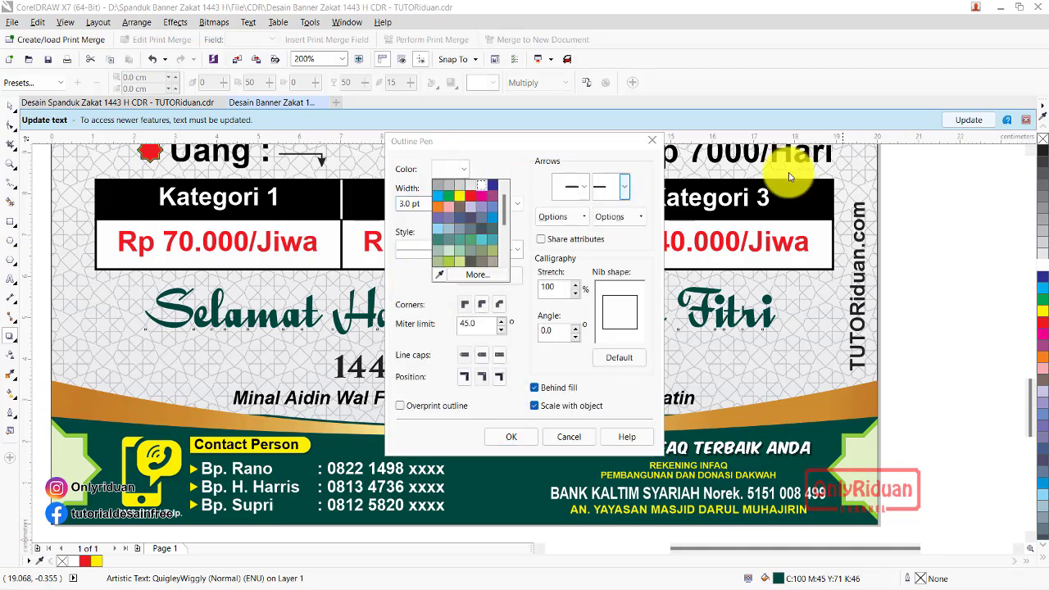
left_click(518, 437)
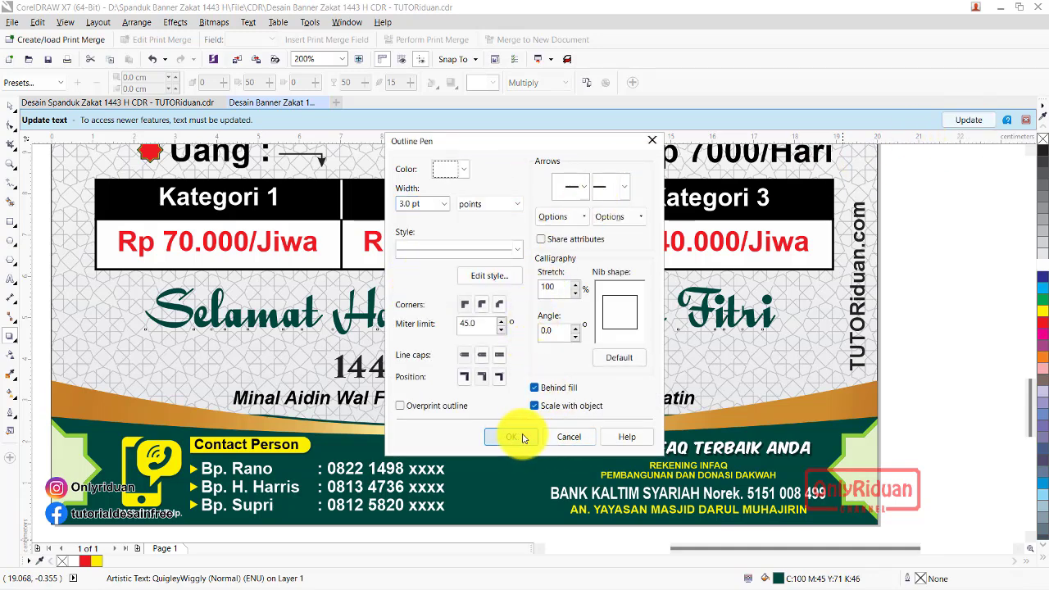
left_click(1026, 122)
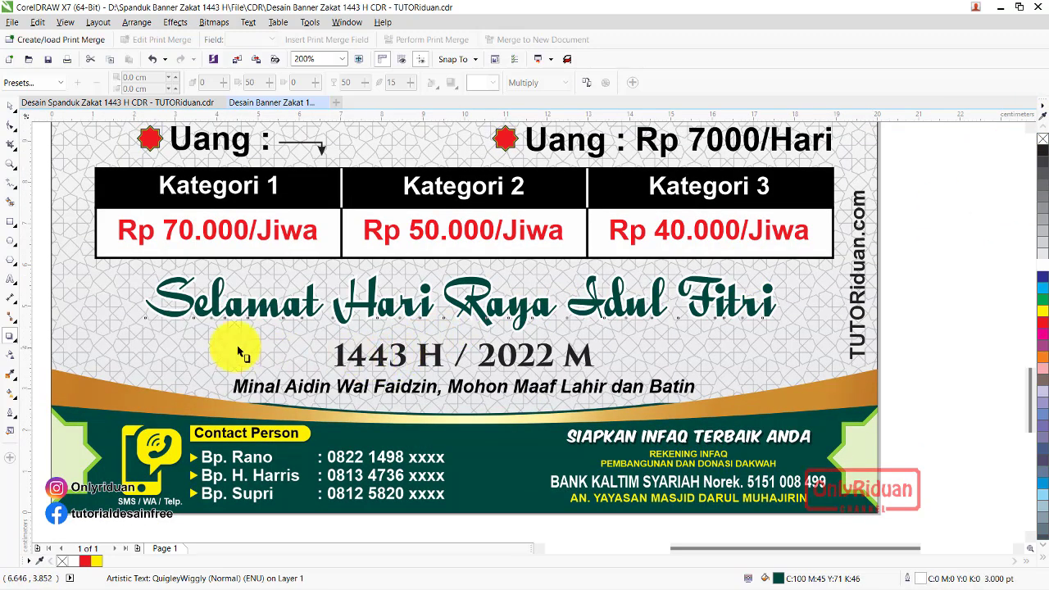
- Add a preset drop shadow to the greeting and snug it just below the text
left_click(64, 83)
left_click(26, 103)
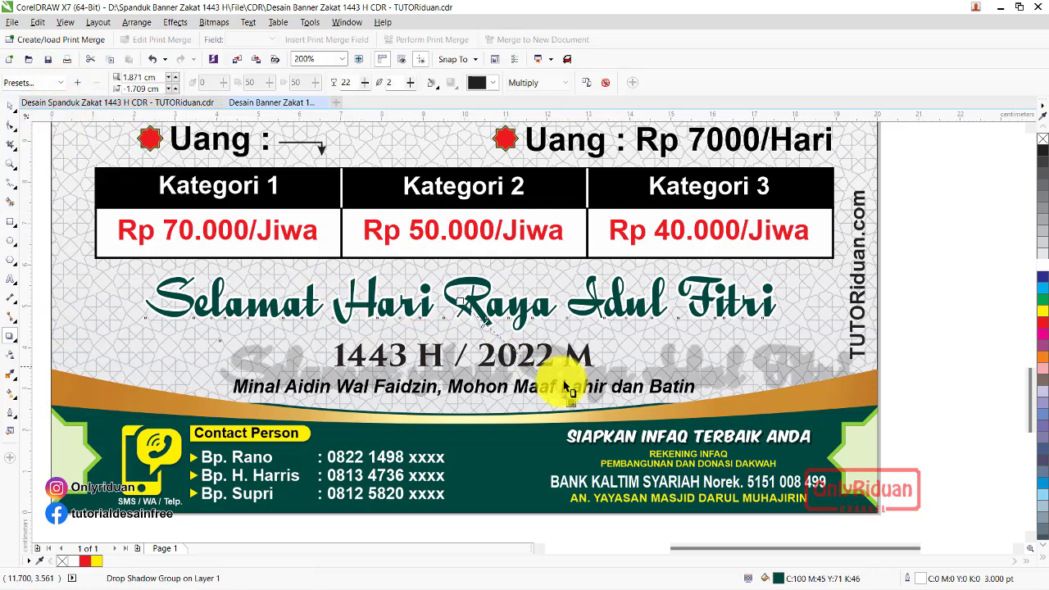
left_click_drag(573, 400, 541, 349)
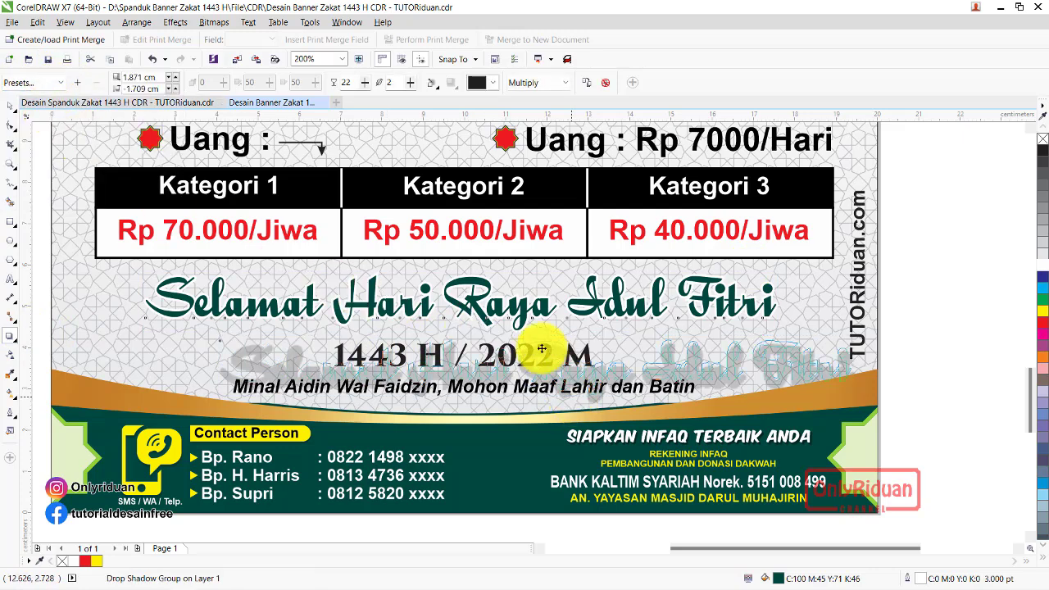
scroll(537, 343, "up", 2)
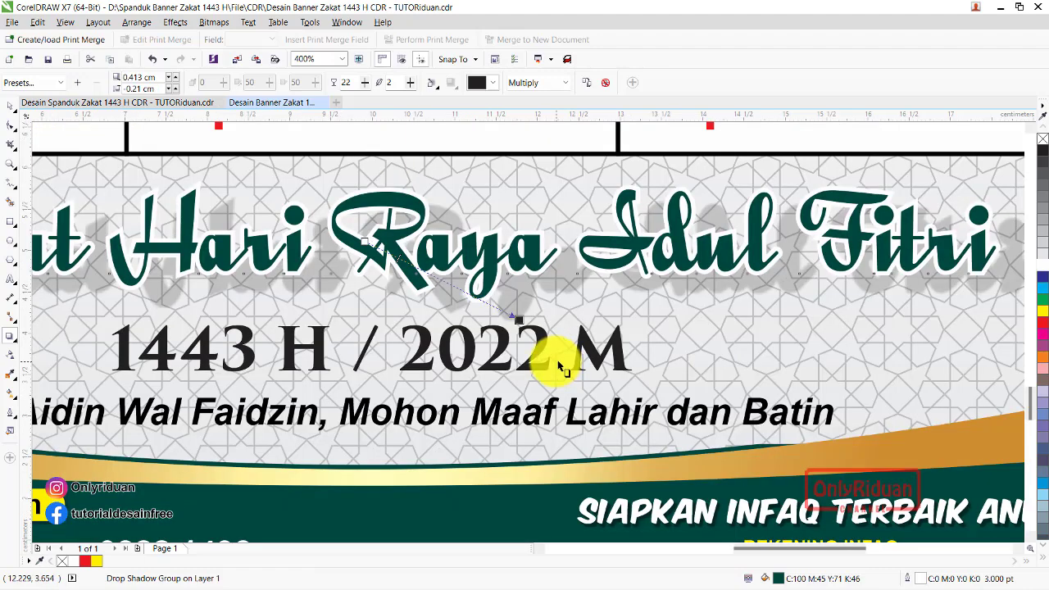
left_click_drag(521, 320, 491, 302)
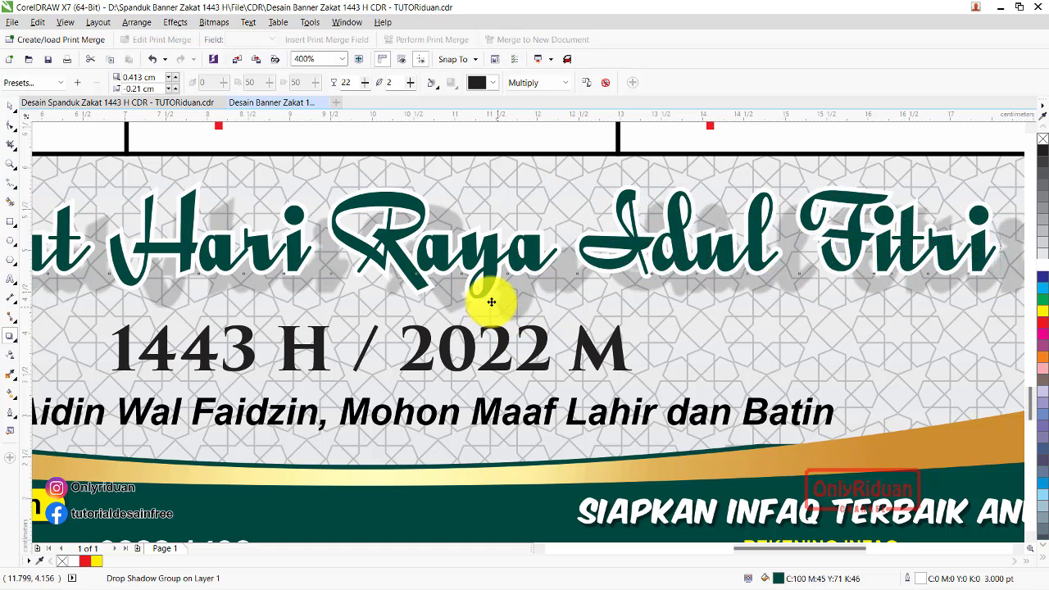
left_click(501, 305)
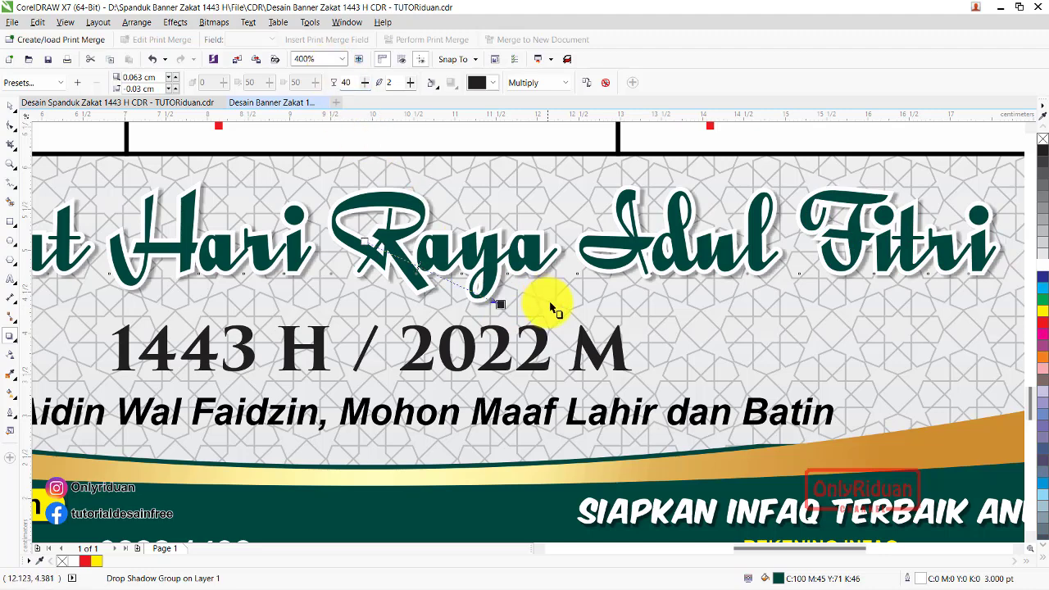
scroll(543, 300, "down", 1)
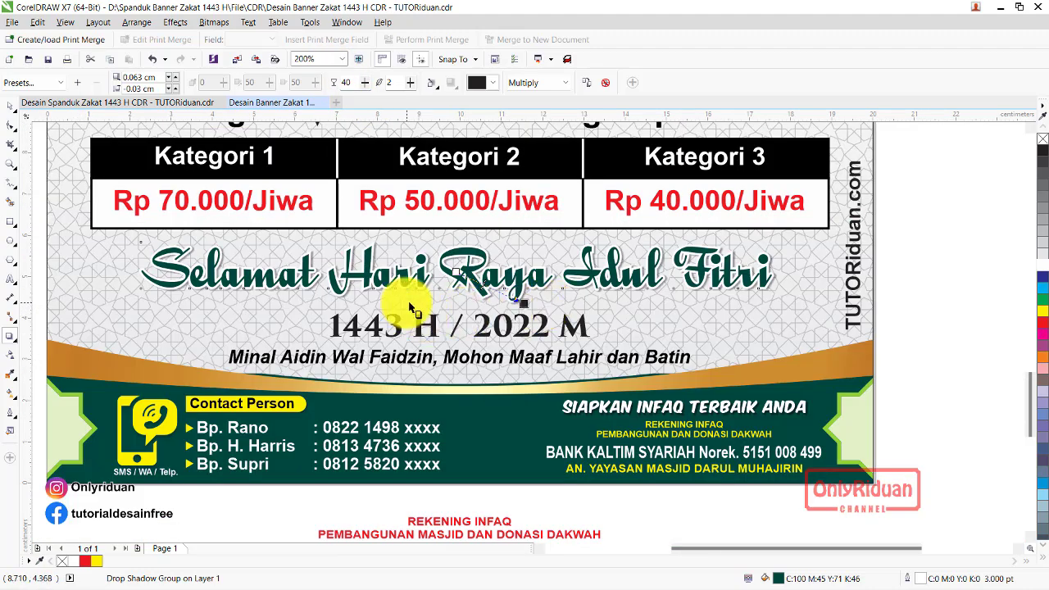
scroll(412, 308, "down", 1)
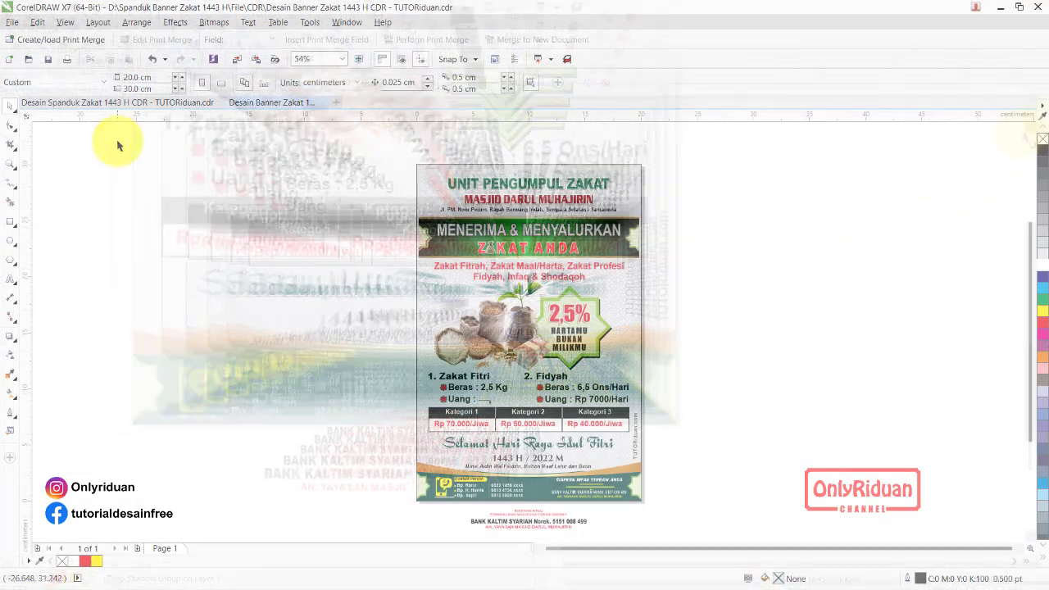
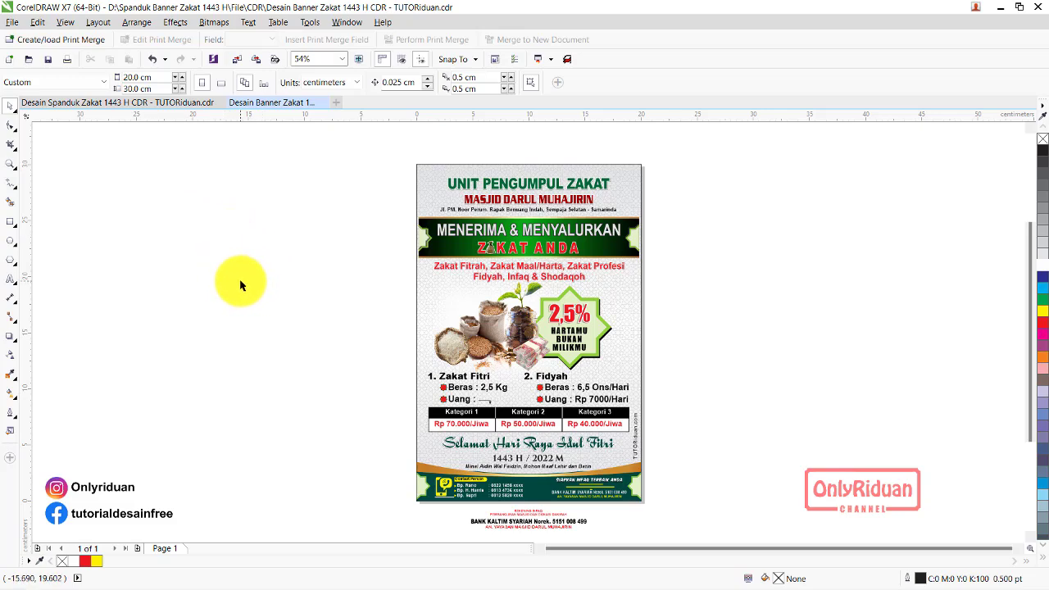
- Go from the CDR folder up to File, into PSD, and select the Desain Spanduk PSD file
left_click(465, 577)
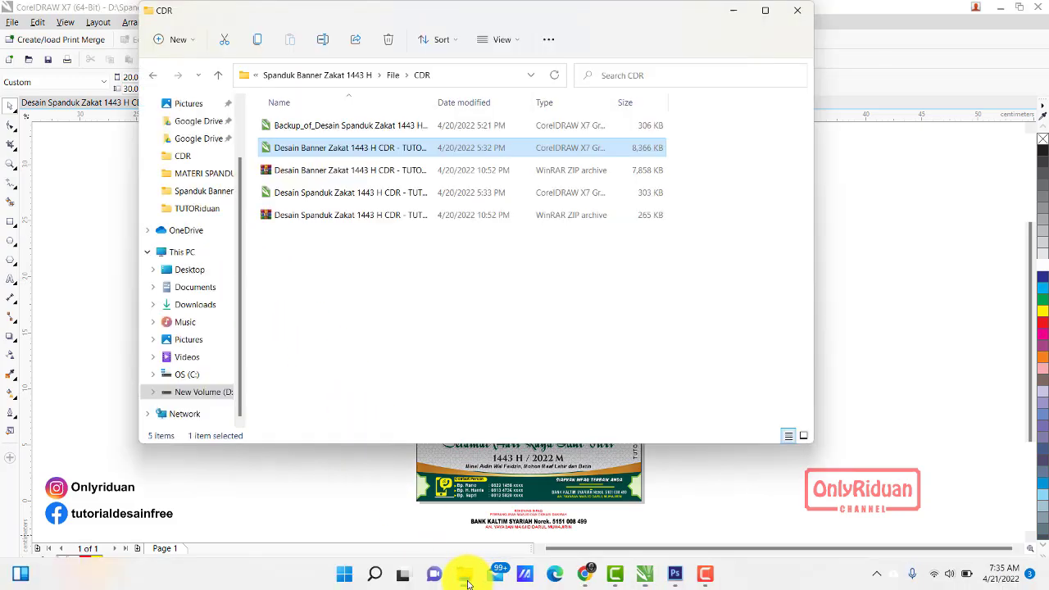
left_click(395, 76)
double_click(278, 151)
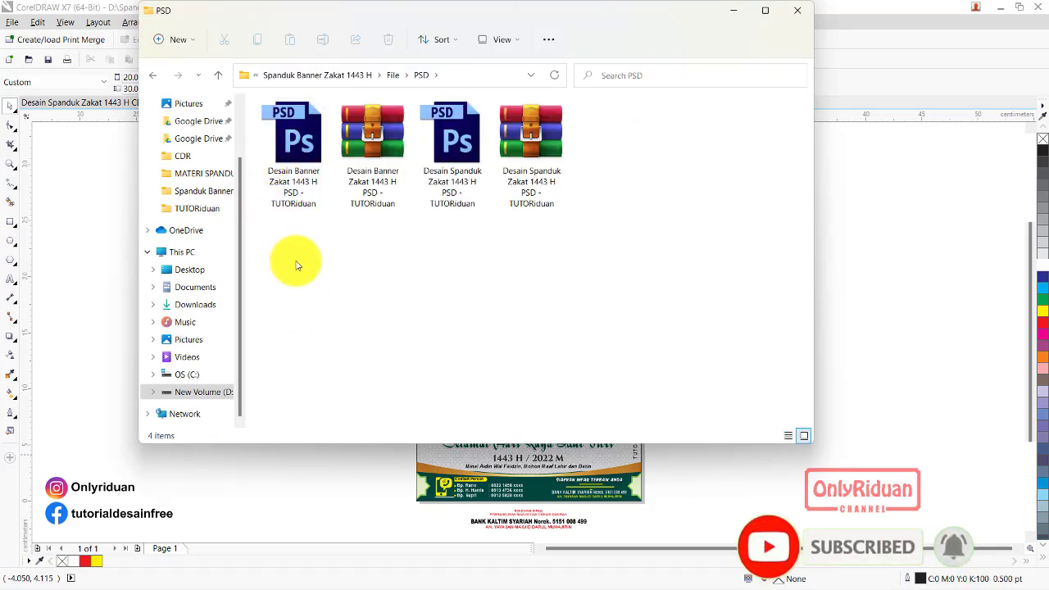
left_click(454, 137)
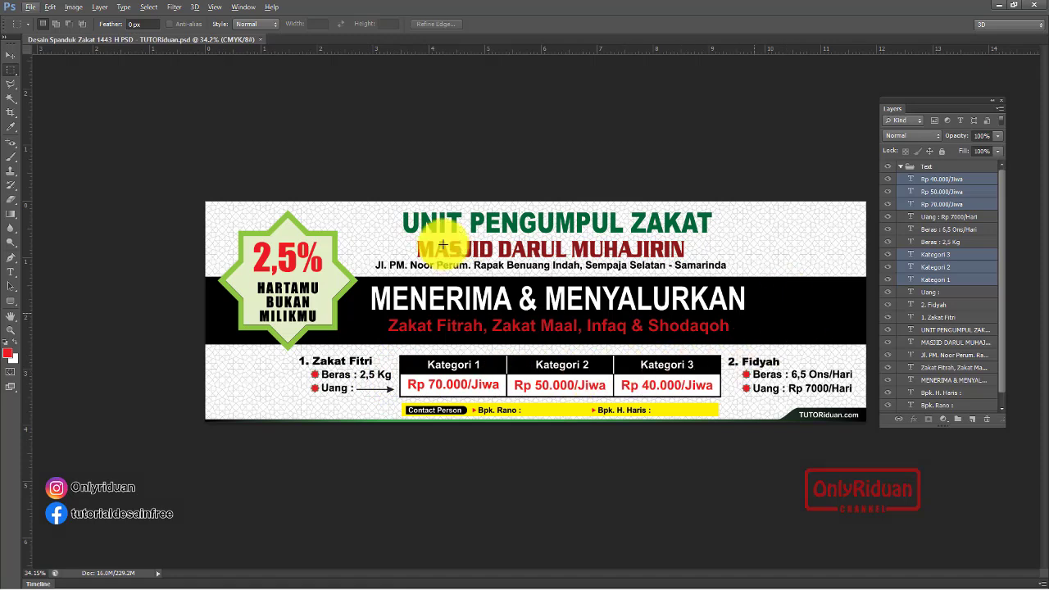
- With the Move tool, collapse the Text group and select Layer-2, the black band
left_click(11, 55)
left_click(795, 340)
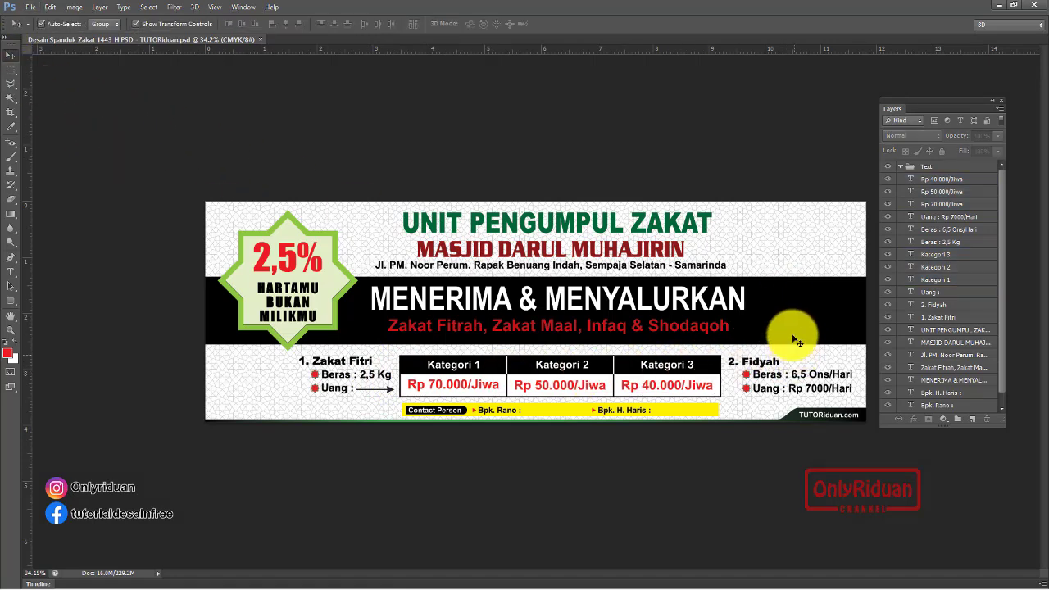
left_click(901, 167)
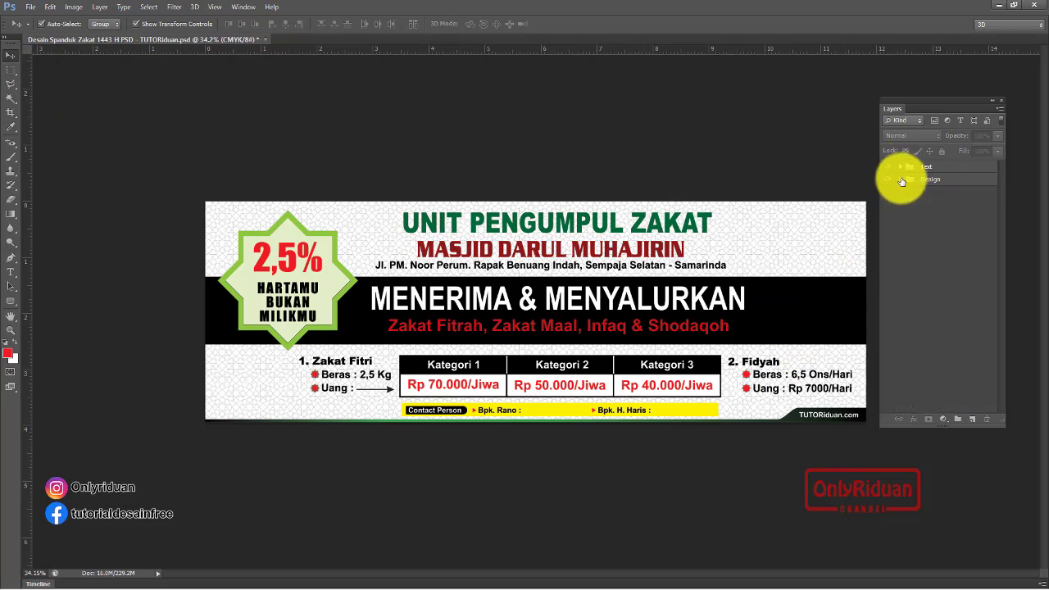
scroll(969, 291, "down", 2)
scroll(969, 291, "down", 2)
scroll(969, 291, "down", 2)
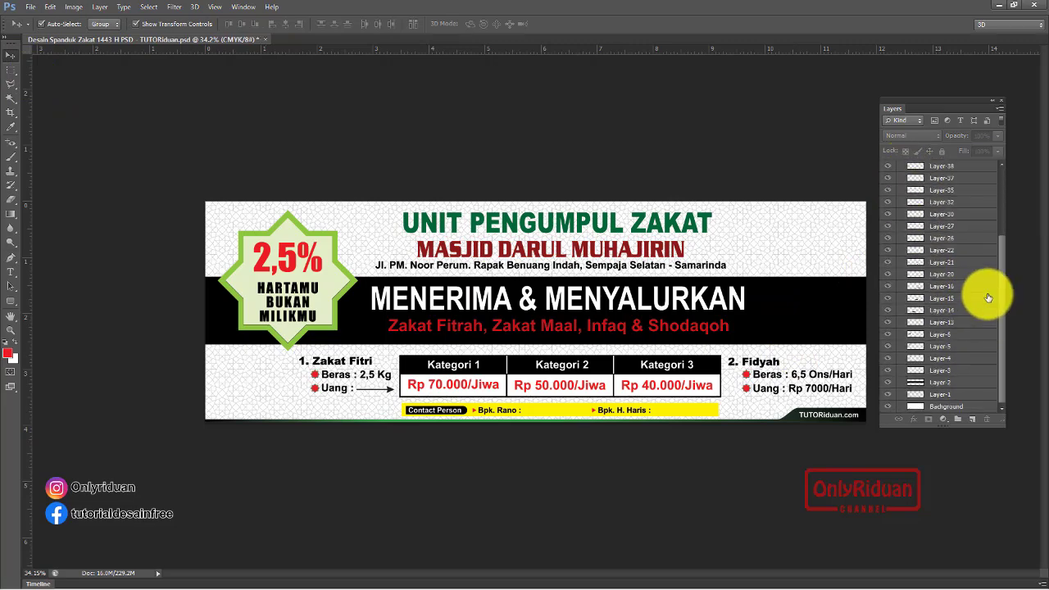
left_click(938, 382)
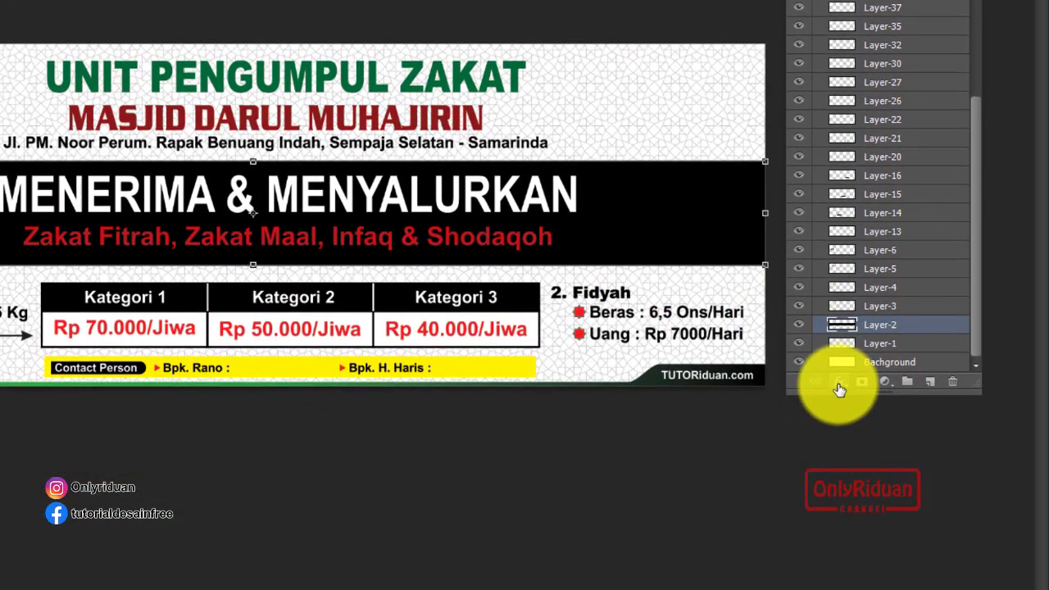
- Add a Gradient Overlay to Layer-2 at a 178° angle and bring up its Gradient Editor
left_click(839, 383)
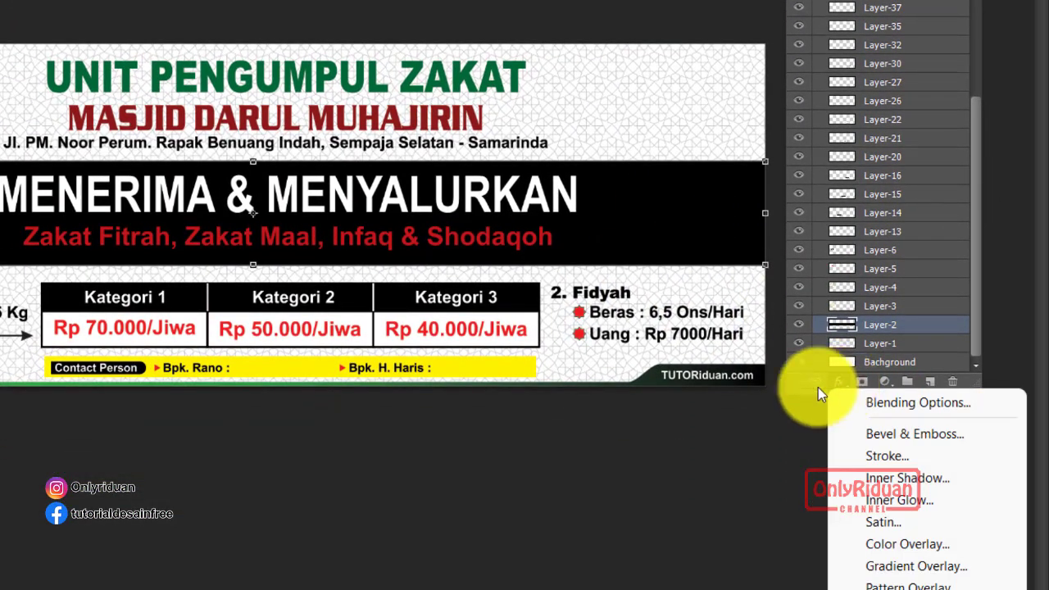
left_click(808, 426)
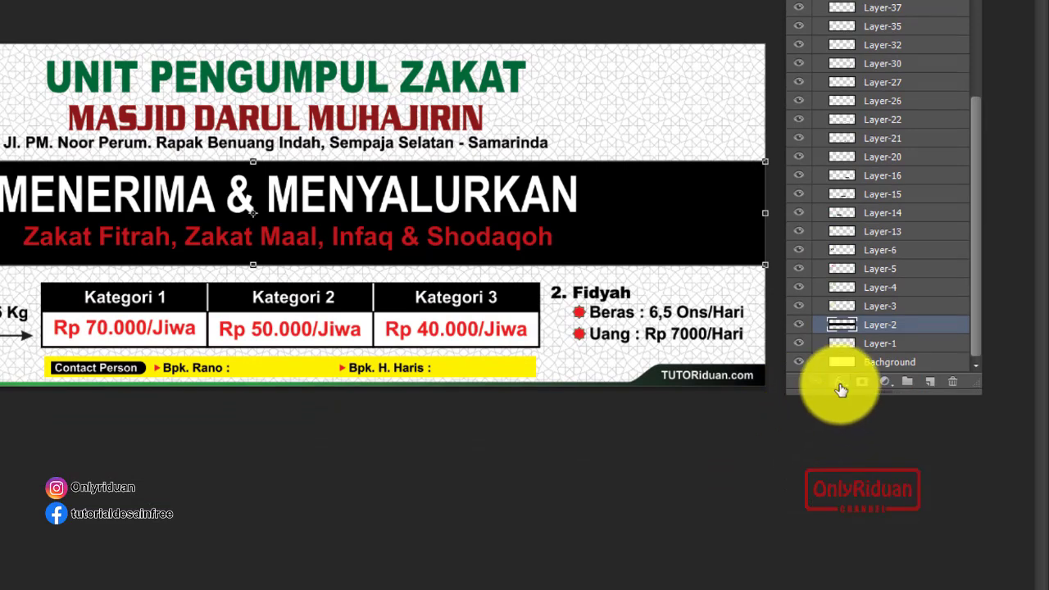
left_click(840, 383)
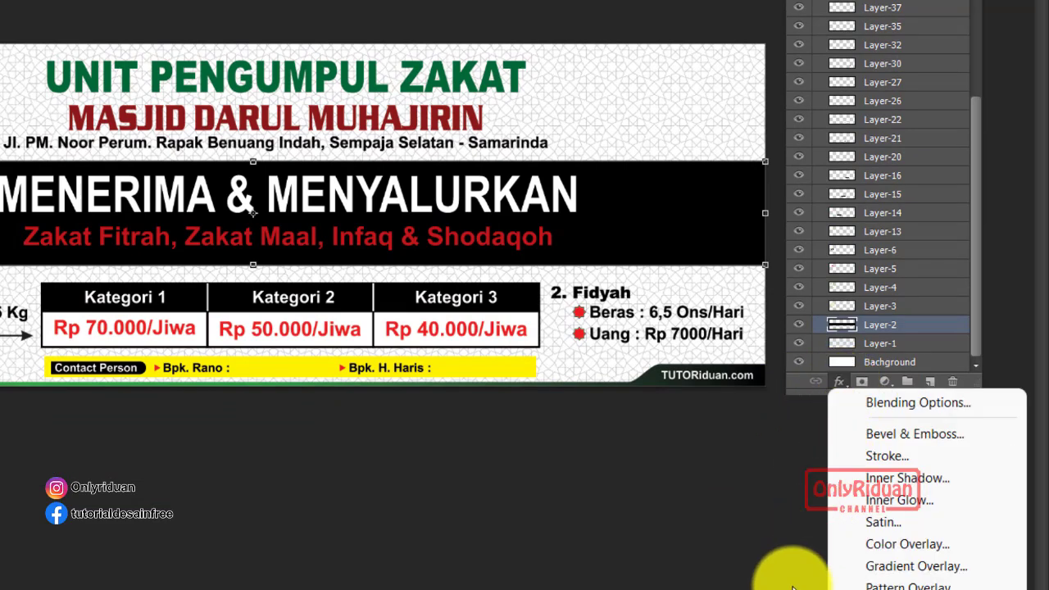
left_click(916, 566)
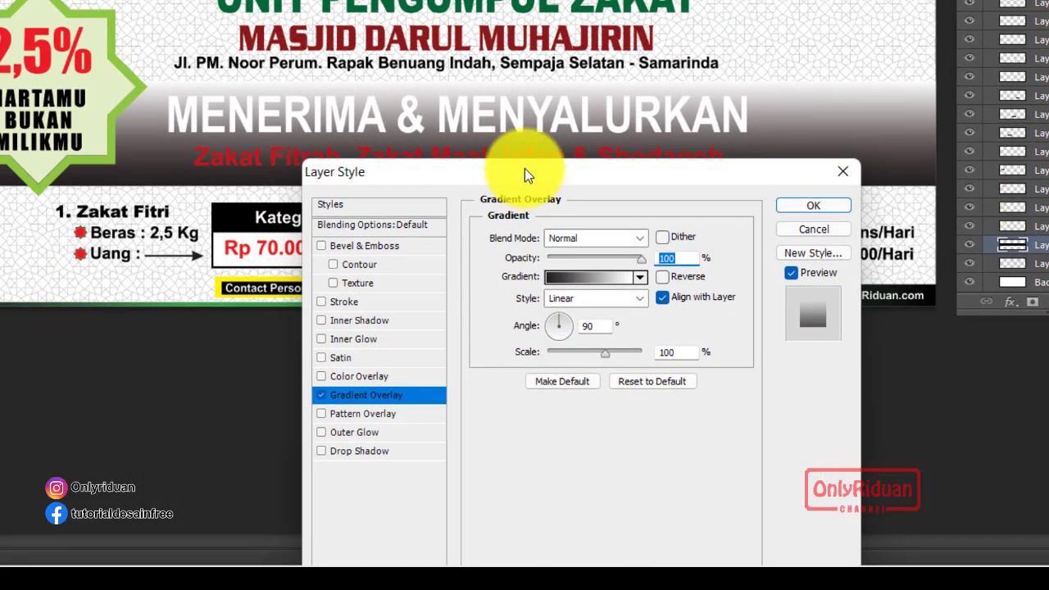
left_click_drag(525, 175, 345, 228)
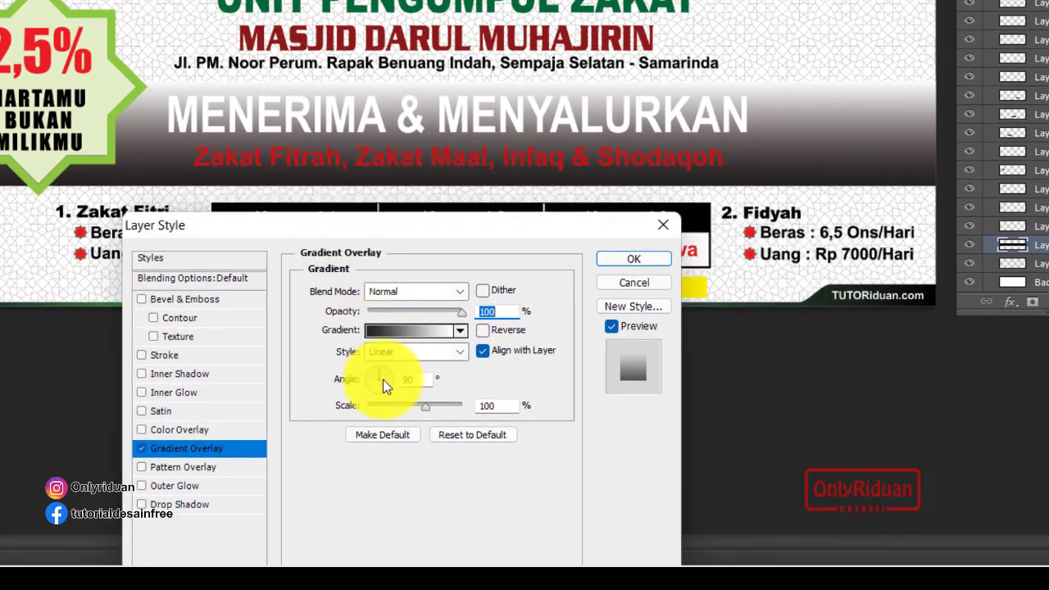
left_click_drag(380, 379, 355, 380)
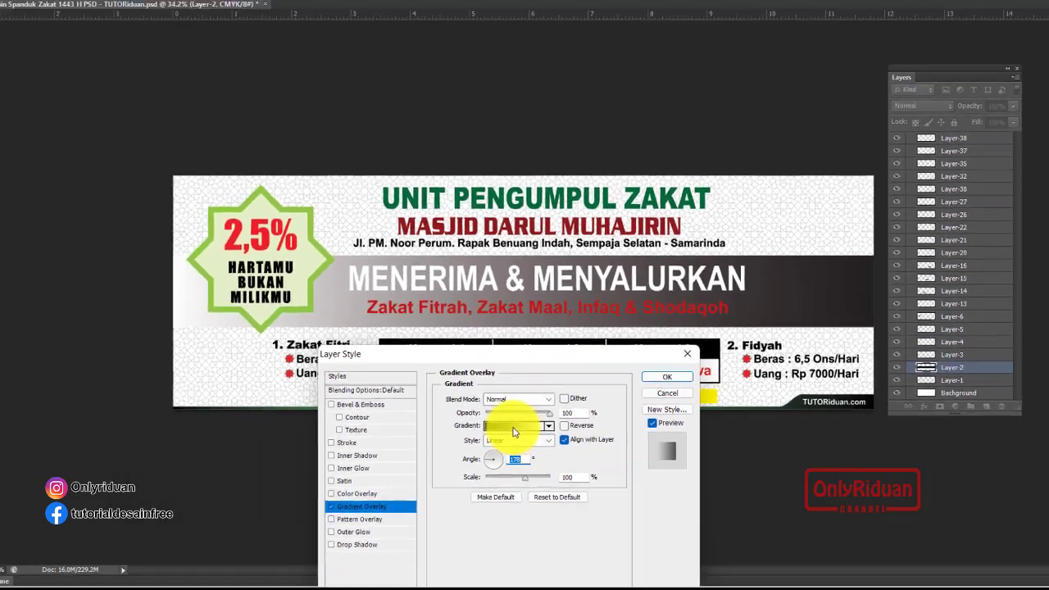
left_click(526, 438)
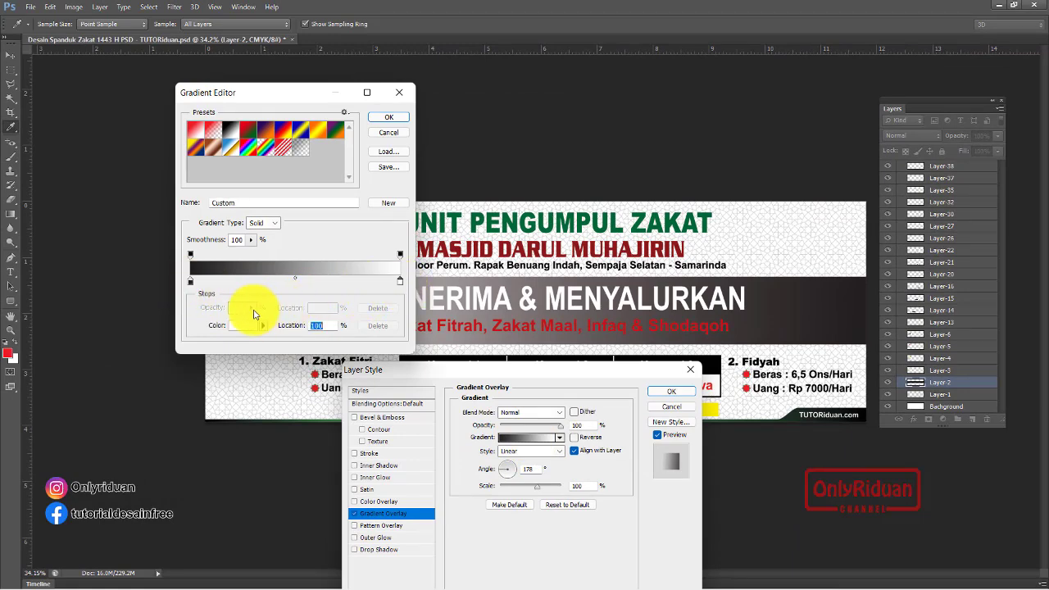
- Set the gradient's end colour stops to black
left_click(231, 326)
left_click(674, 347)
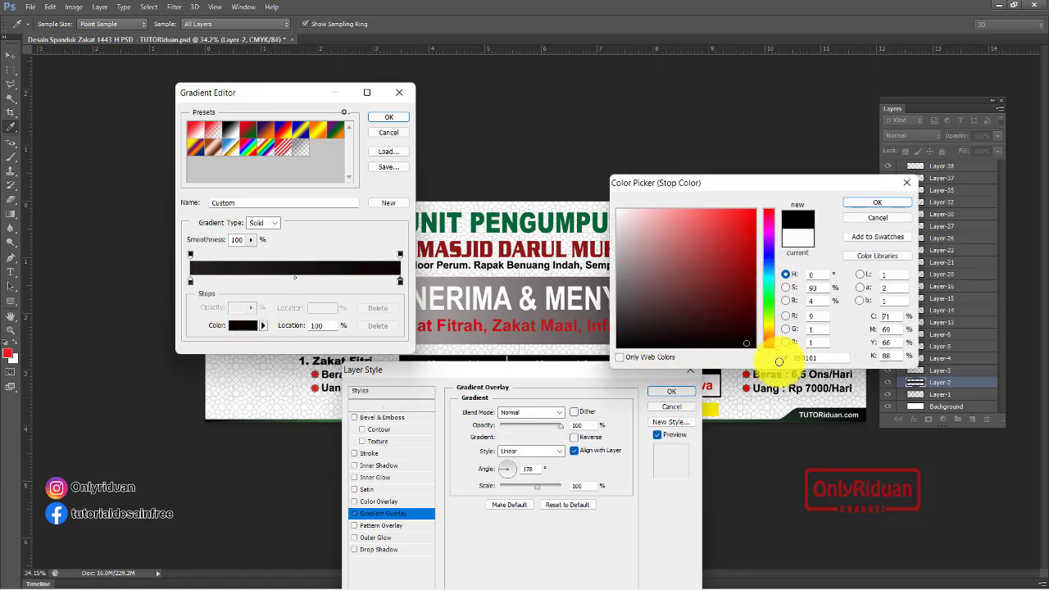
left_click(877, 203)
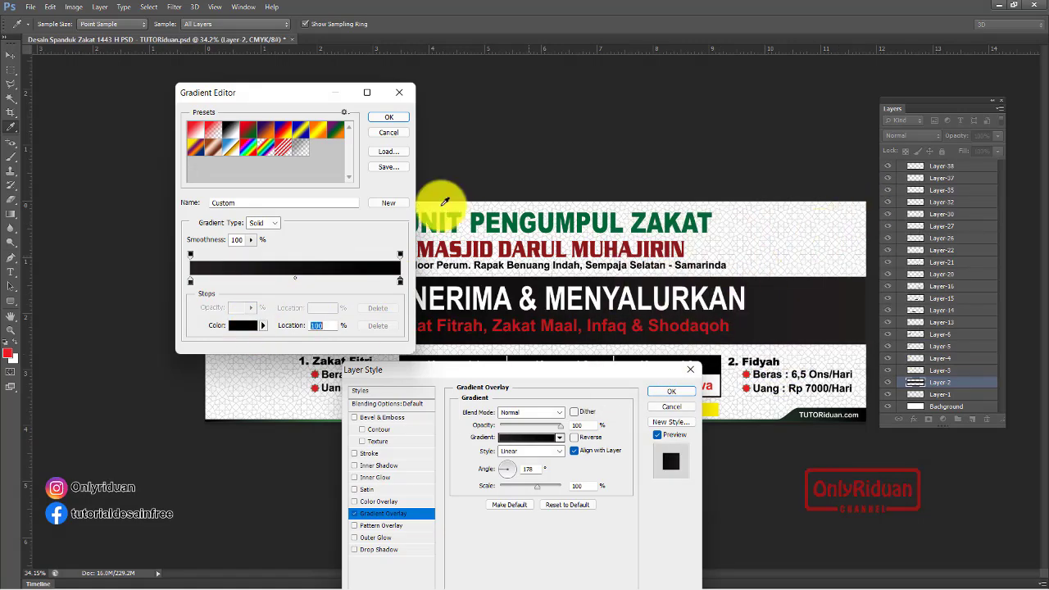
left_click_drag(320, 99, 275, 119)
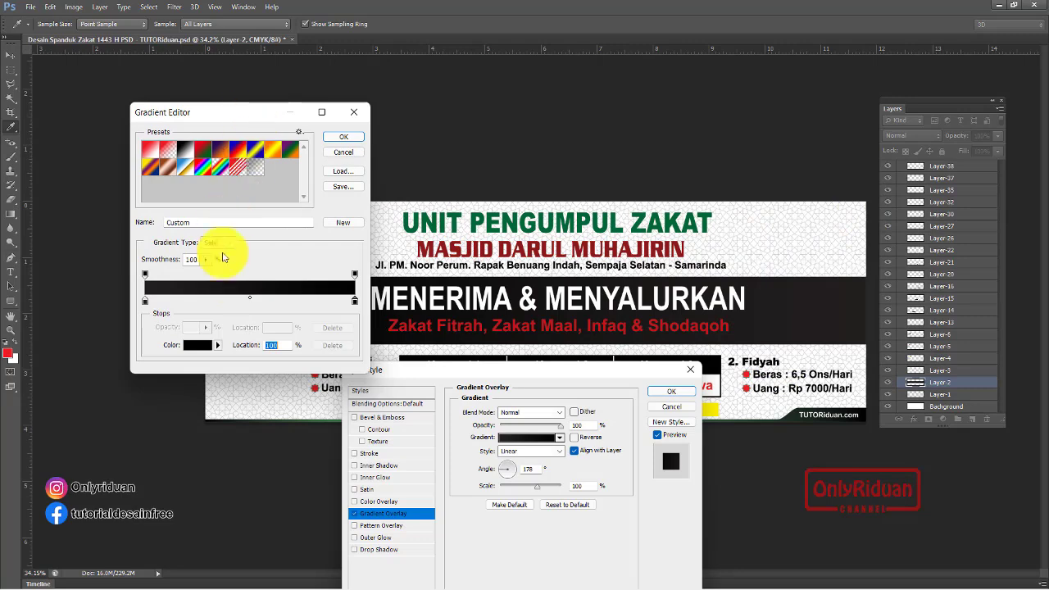
- Add a bright green 44d902 stop near 45%, nudge it slightly right, and accept the gradient
double_click(239, 300)
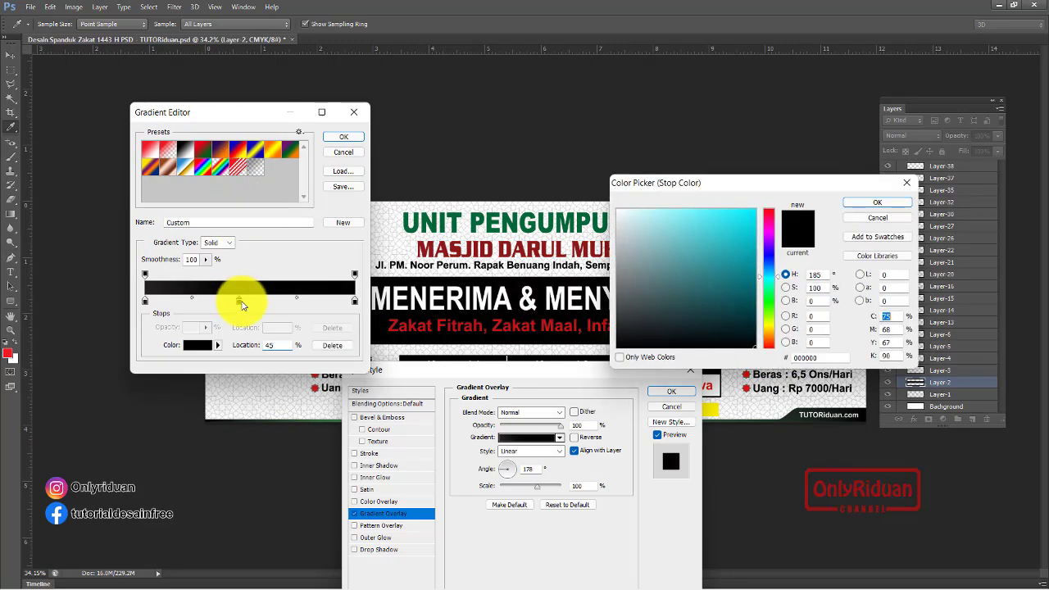
left_click(771, 300)
left_click(771, 320)
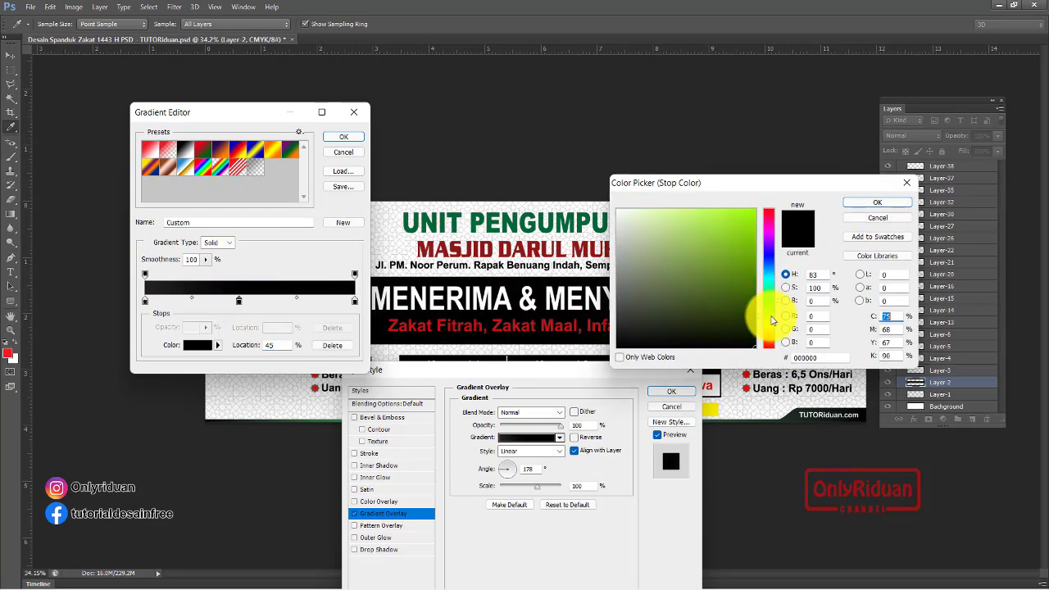
left_click_drag(771, 319, 771, 309)
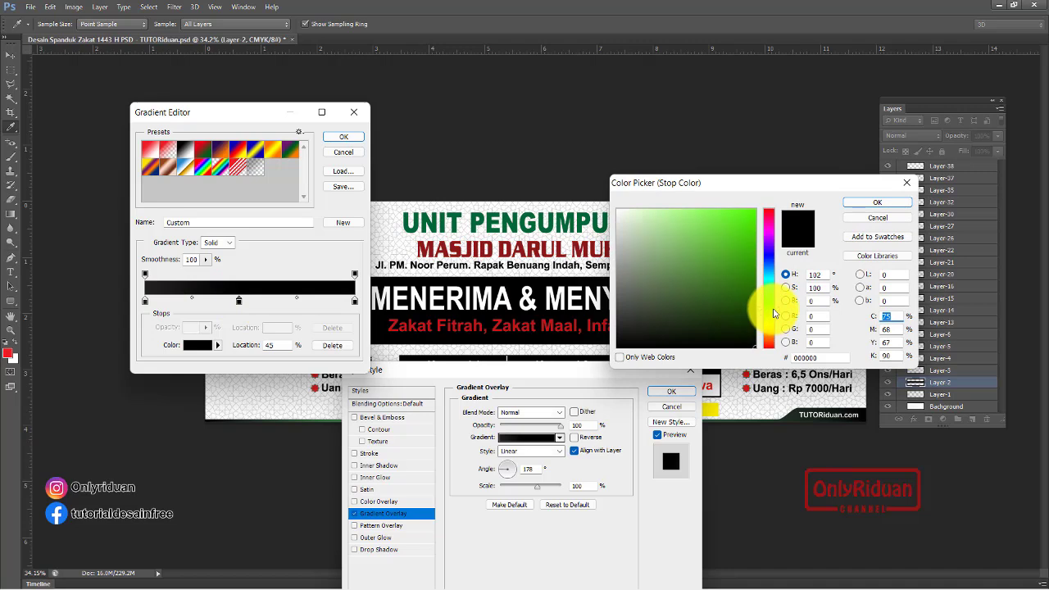
left_click(755, 250)
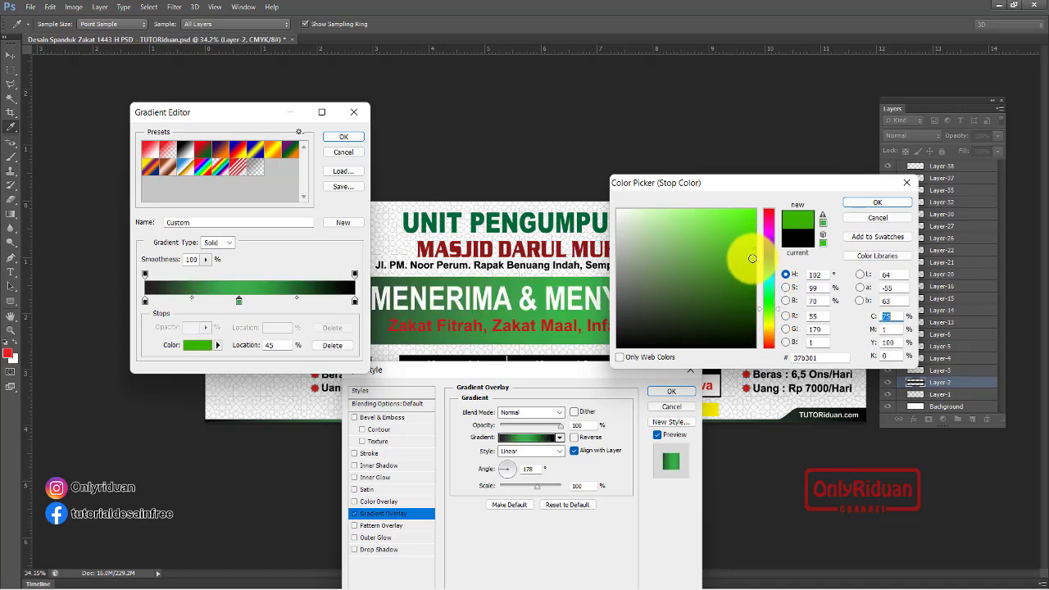
left_click(752, 266)
left_click(754, 230)
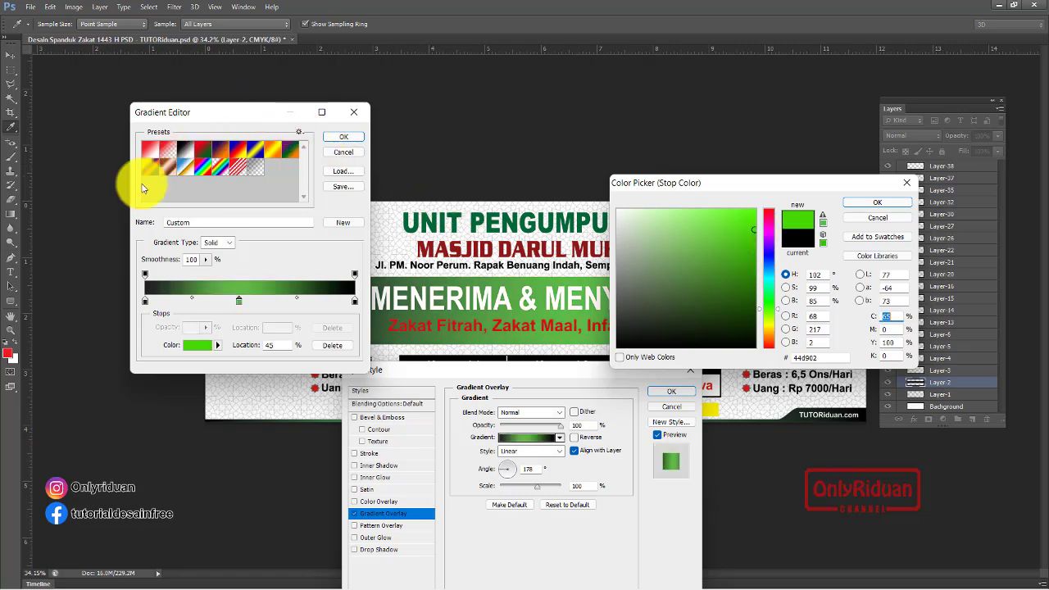
left_click(875, 204)
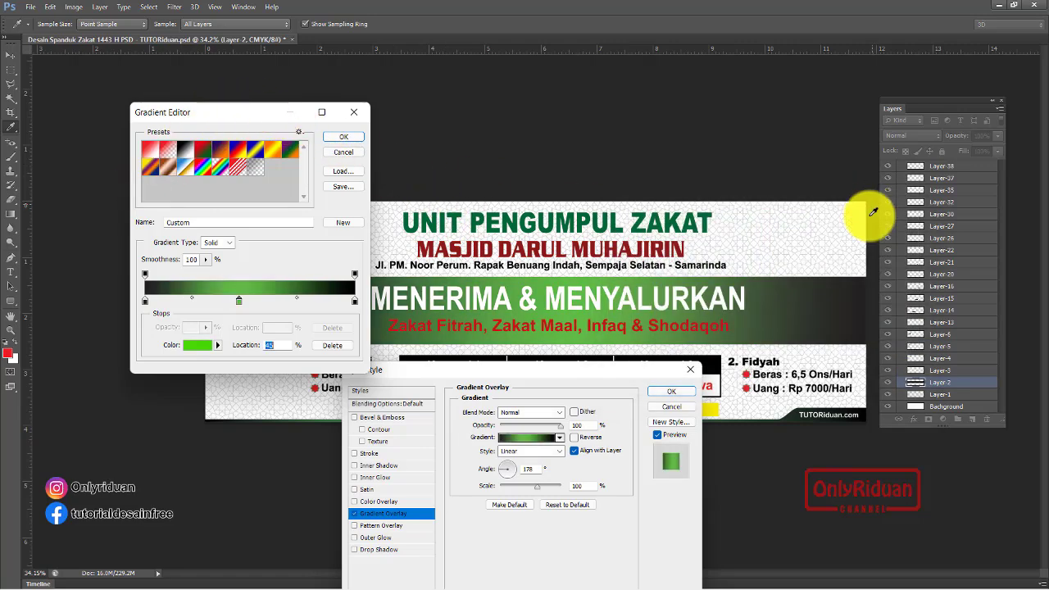
mouse_move(262, 115)
left_mouse_down()
mouse_move(75, 287)
mouse_move(215, 155)
left_mouse_up()
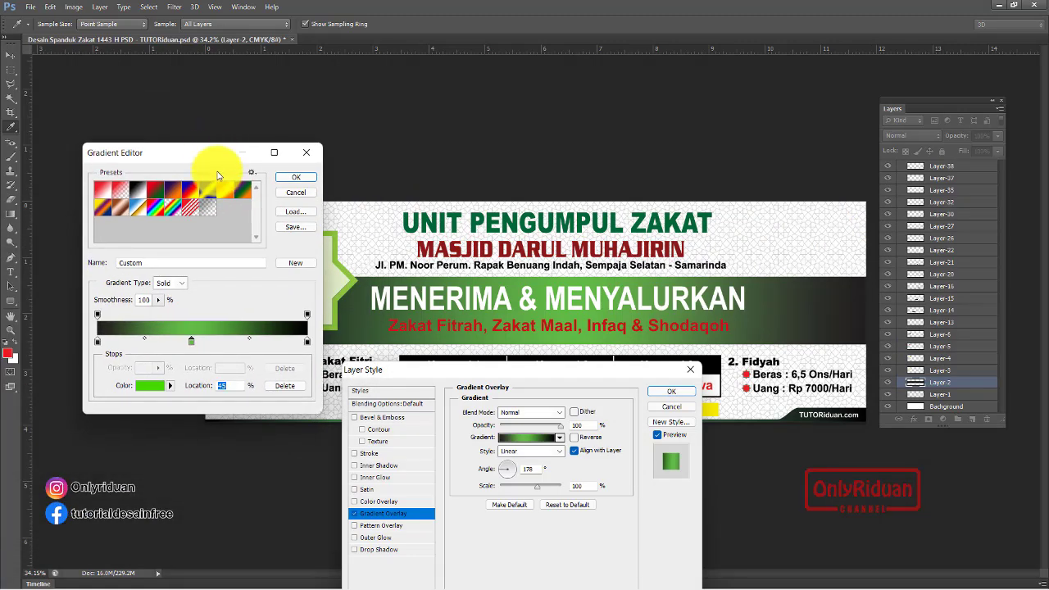
left_click_drag(193, 348, 197, 347)
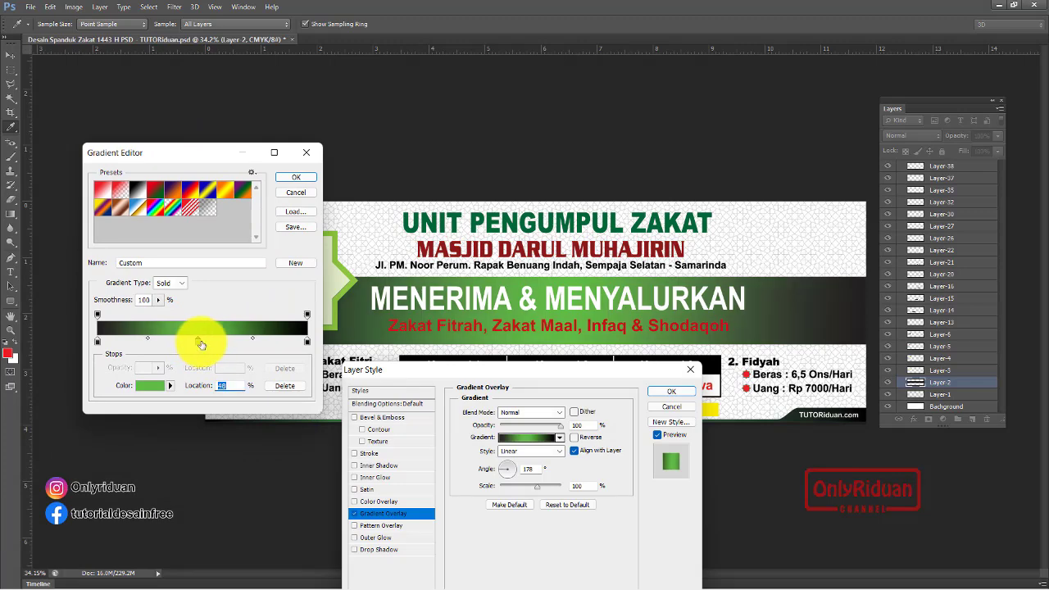
left_click(294, 179)
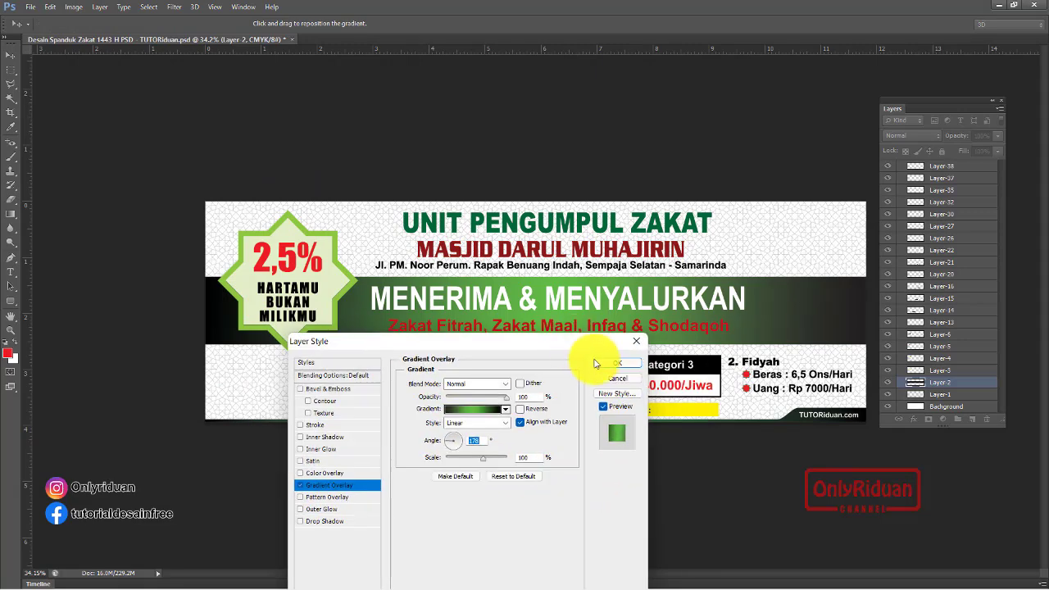
- Apply the gradient overlay, then toggle the star badge layers to find its cream fill
left_click(607, 365)
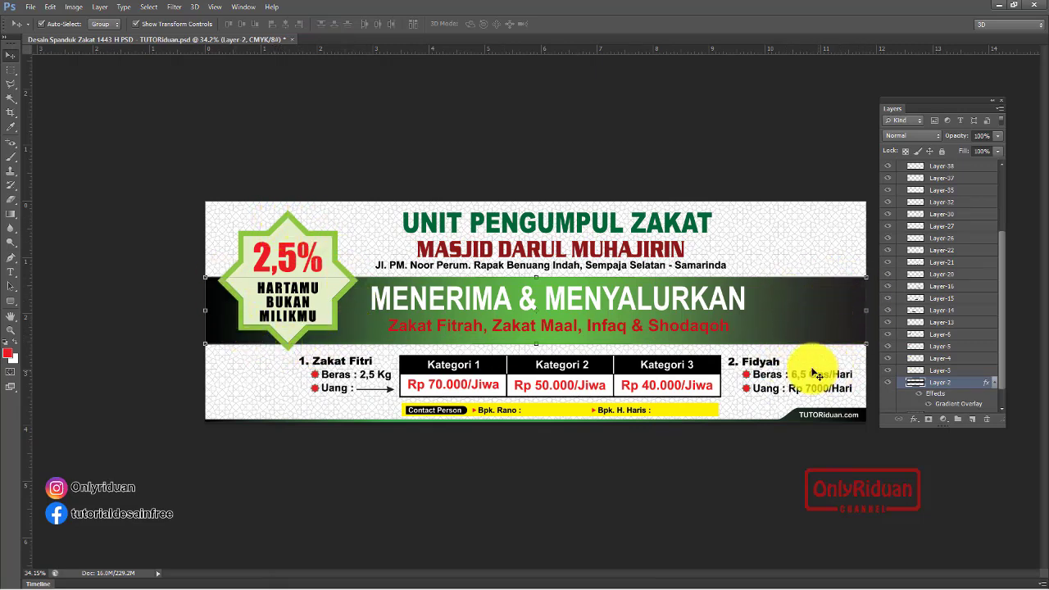
scroll(966, 362, "up", 3)
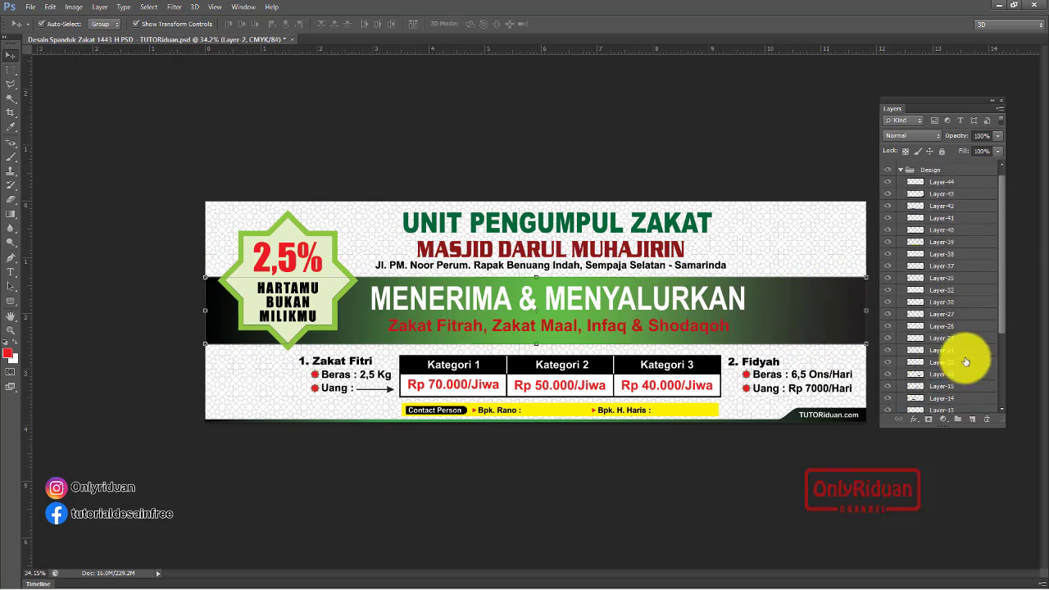
scroll(967, 361, "down", 1)
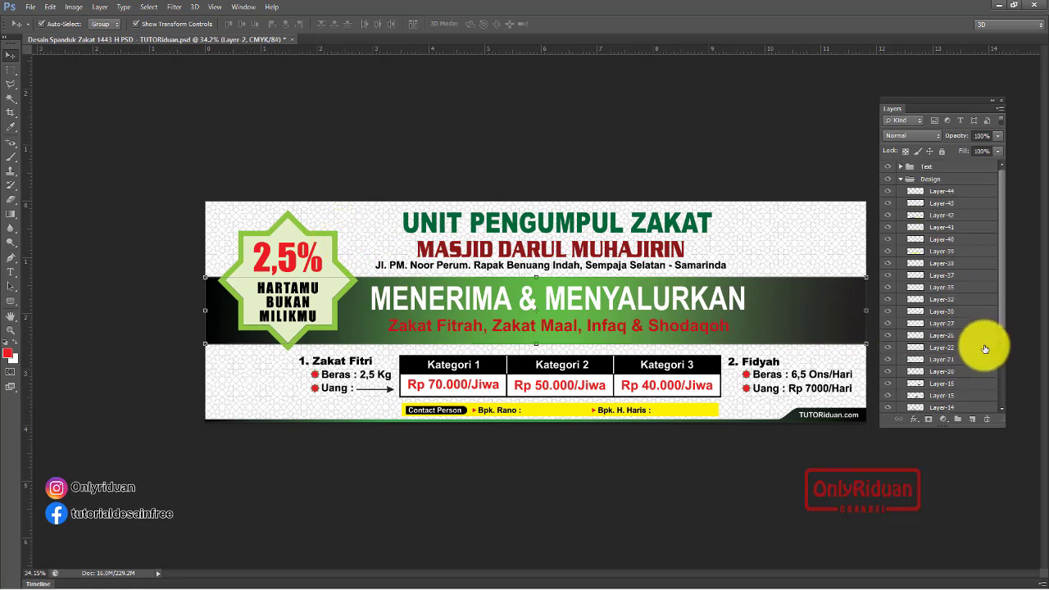
scroll(902, 377, "down", 2)
left_click(887, 384)
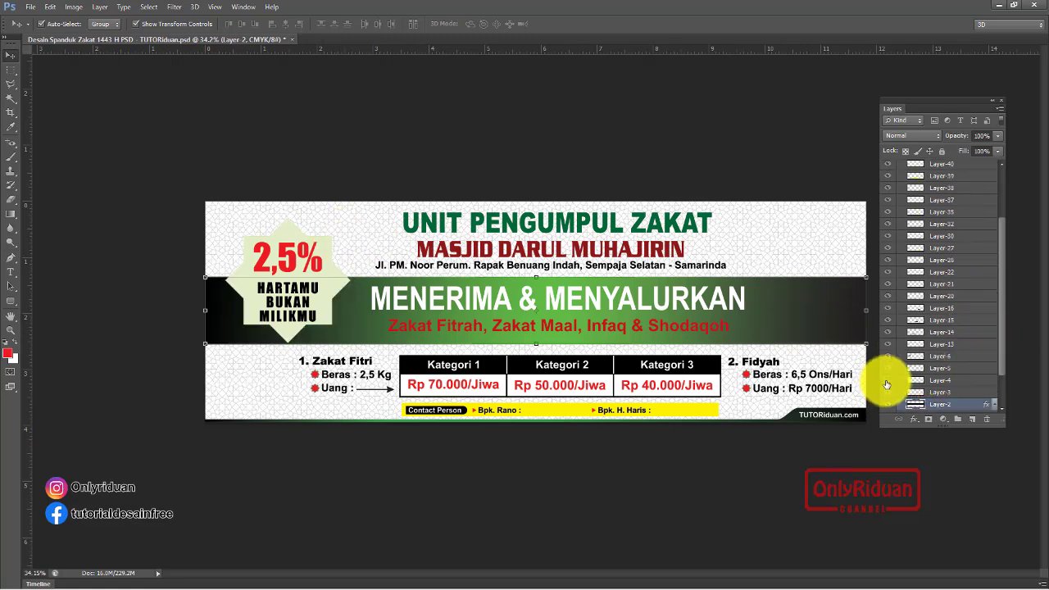
left_click(887, 384)
left_click(886, 394)
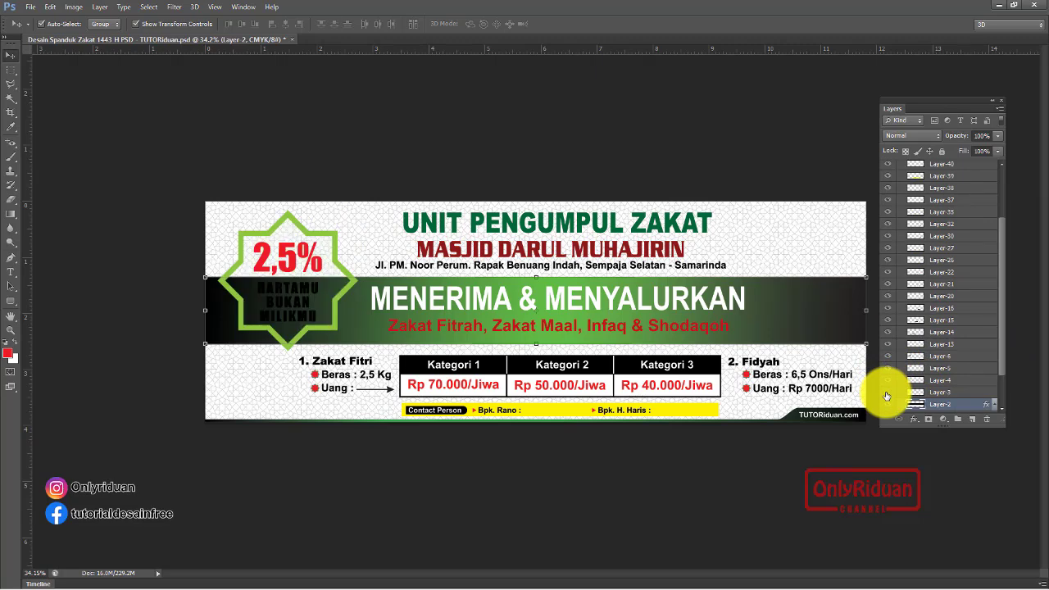
- Merge the star badge layers into Layer-3 and stack it just above Layer 2
left_click_drag(938, 392, 943, 384)
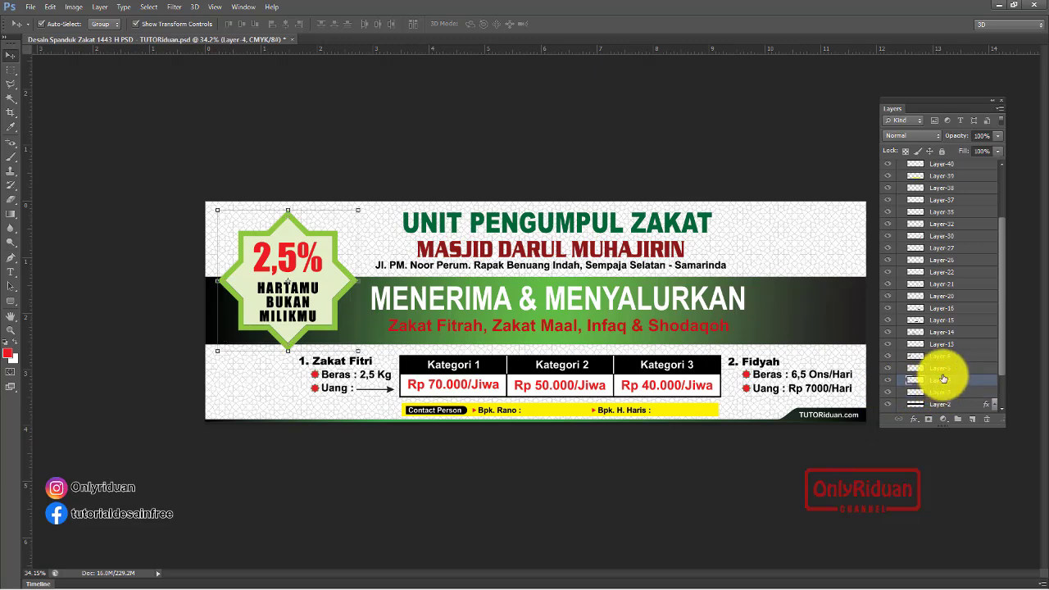
key("ctrl+e")
left_click_drag(942, 379, 940, 387)
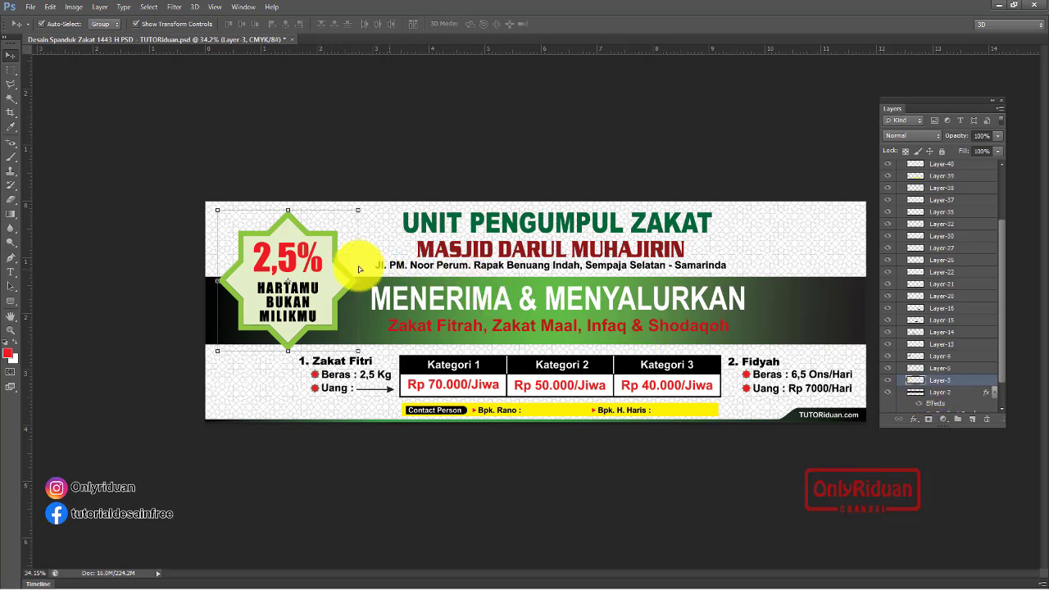
mouse_move(339, 267)
left_mouse_down()
mouse_move(359, 271)
mouse_move(333, 263)
left_mouse_up()
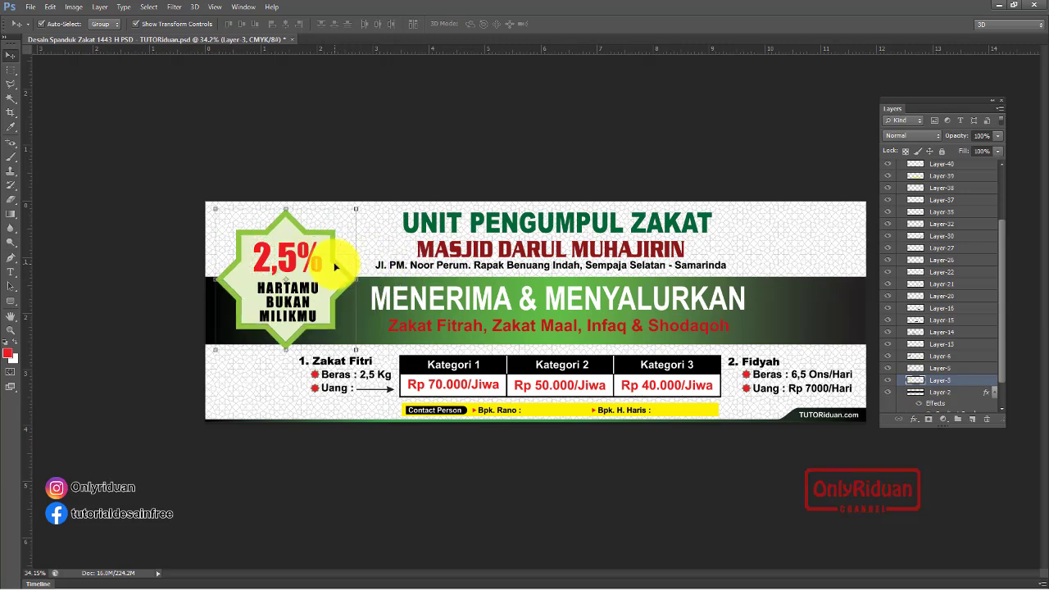
left_click_drag(333, 262, 333, 262)
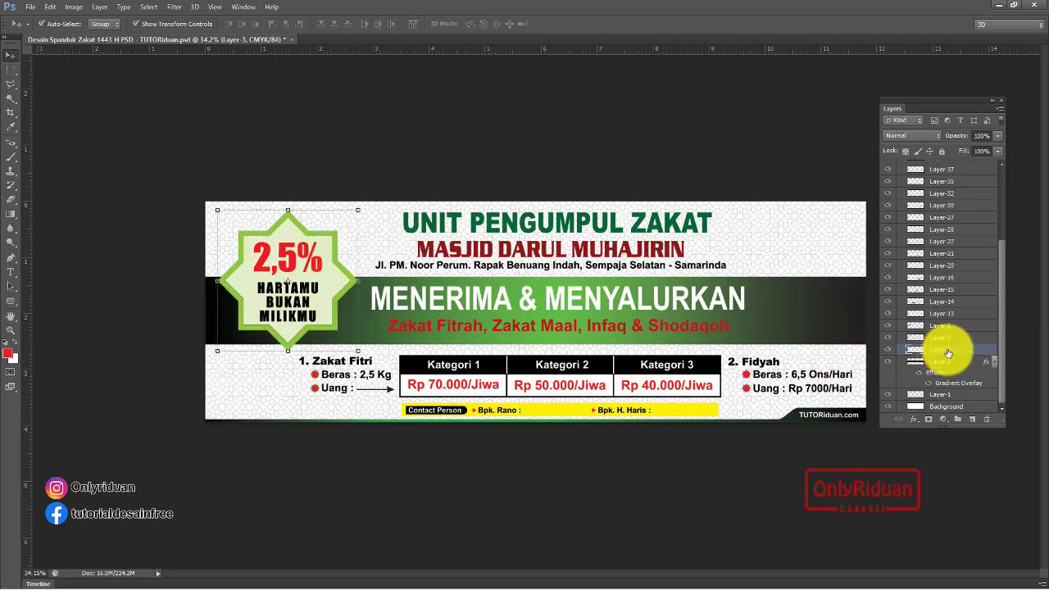
- Duplicate Layer 3, shrink the copy to about half size, and place it half-cut at the band's right edge
key("ctrl+j")
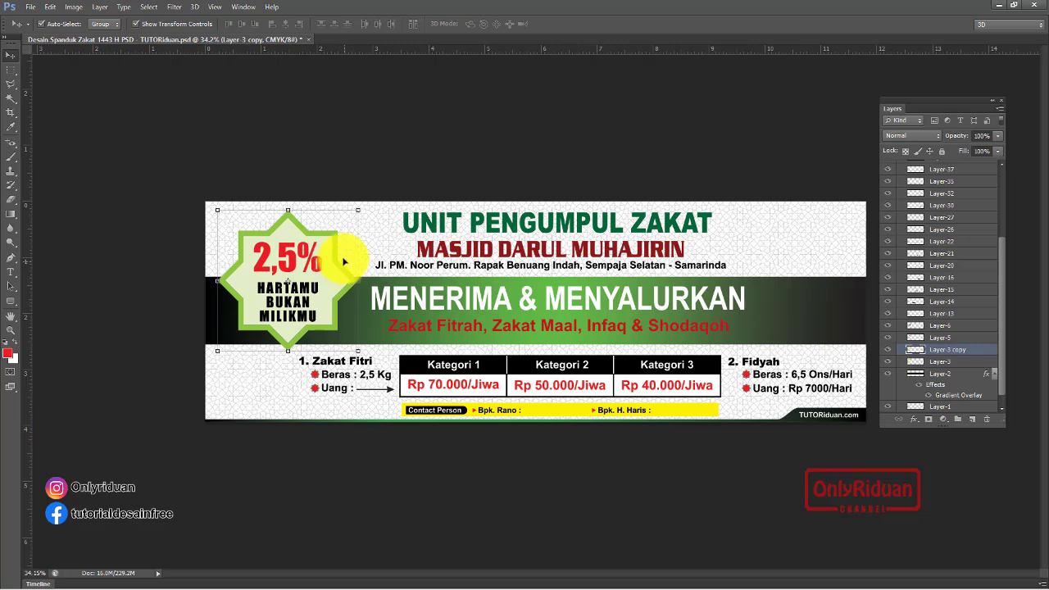
left_click_drag(346, 244, 849, 250)
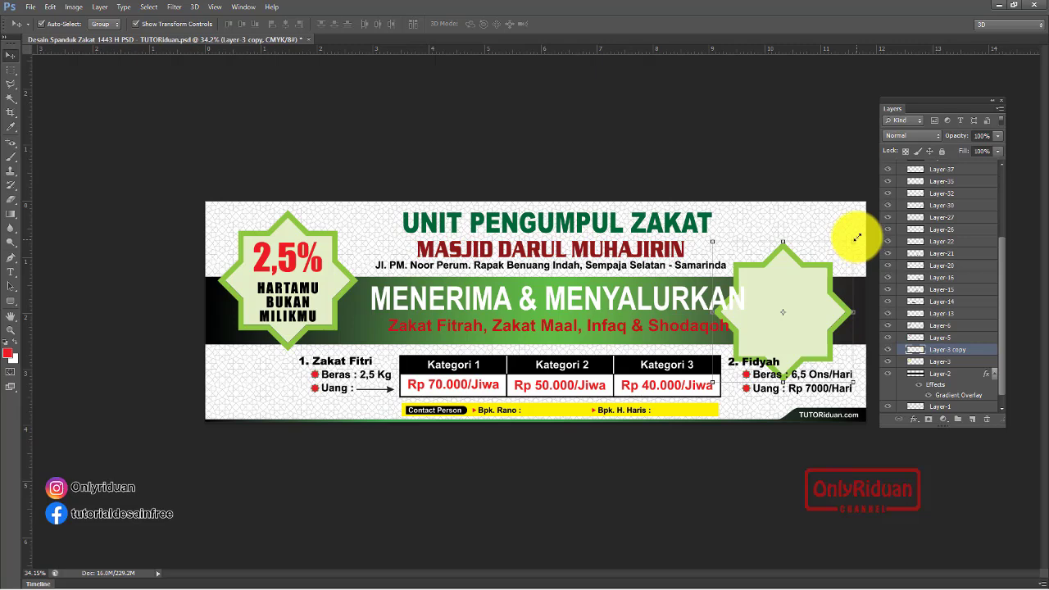
left_click_drag(852, 240, 818, 275)
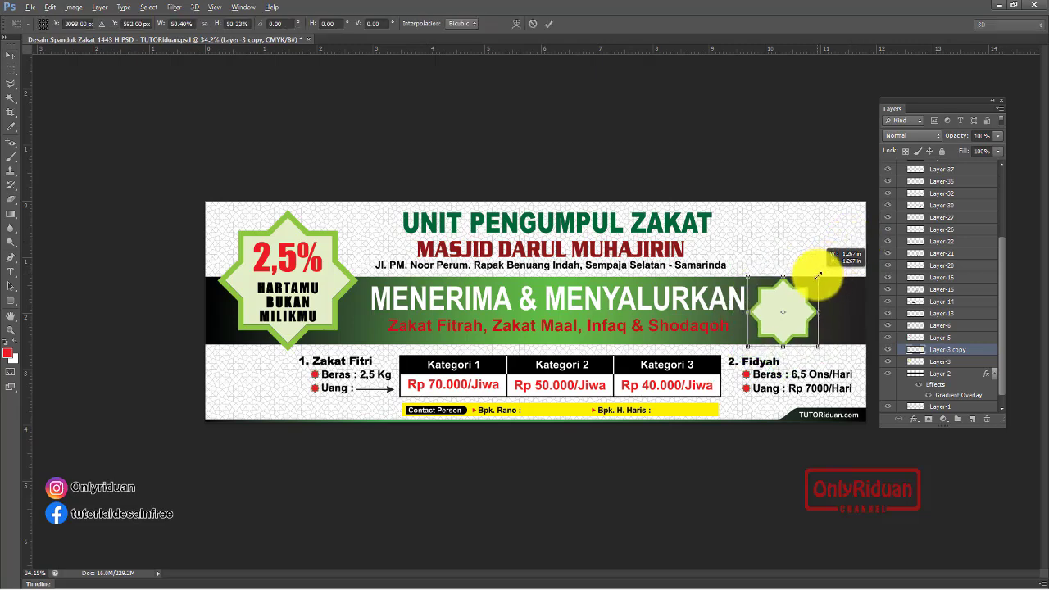
left_click_drag(798, 306, 870, 304)
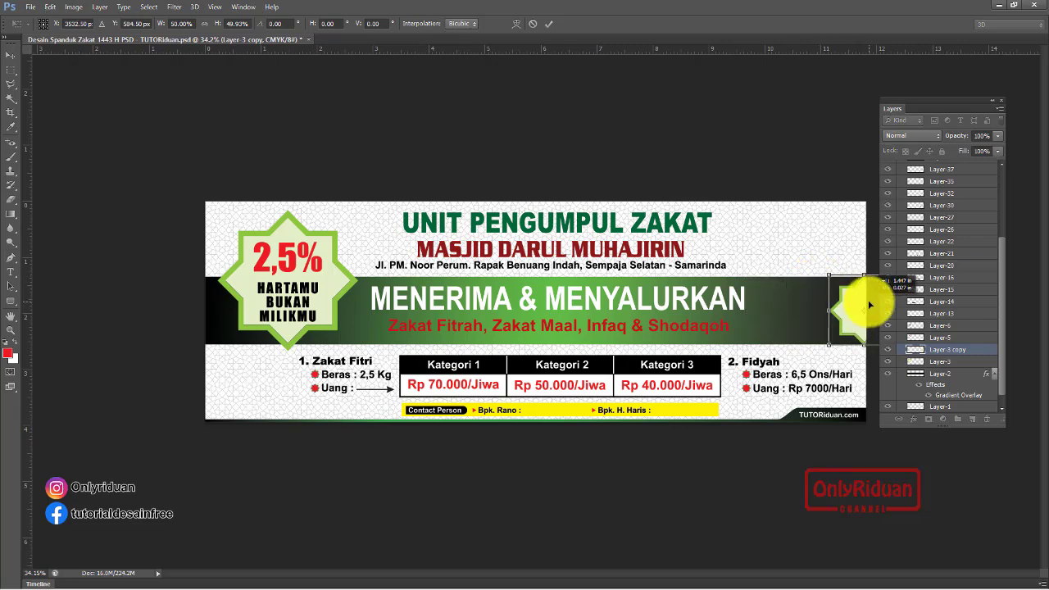
left_click(549, 24)
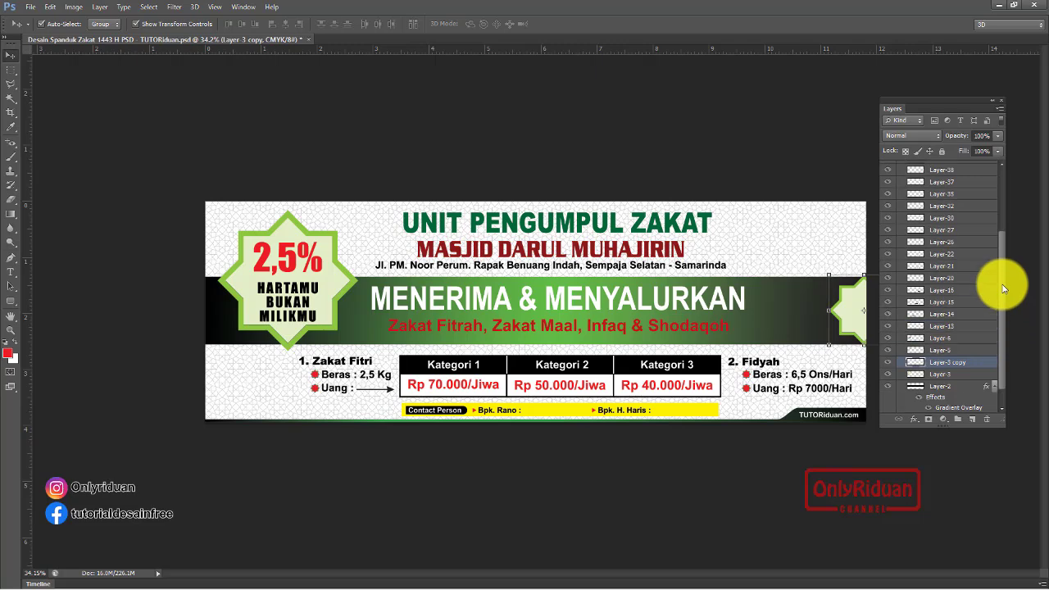
left_click_drag(1001, 306, 1012, 224)
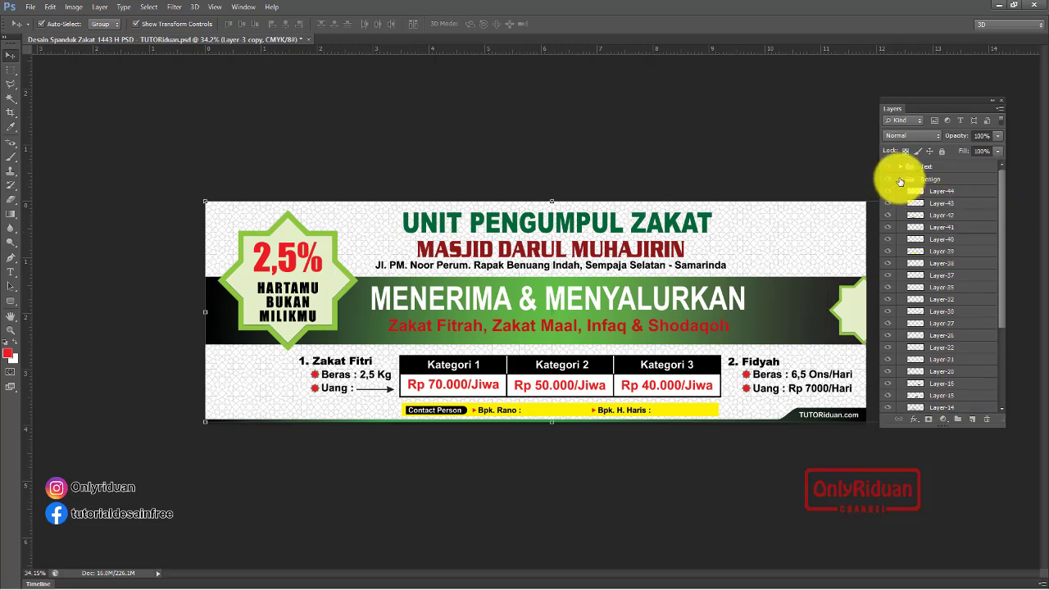
- Collapse the Design group and place the Pangan image, scaled down to about 40%
left_click(900, 180)
left_click(934, 179)
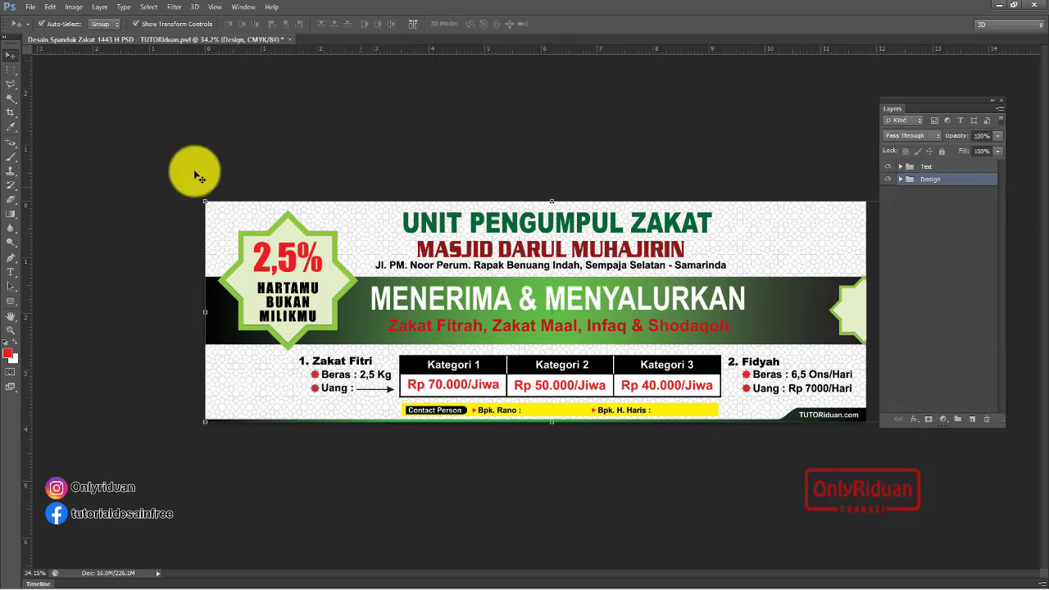
left_click(30, 6)
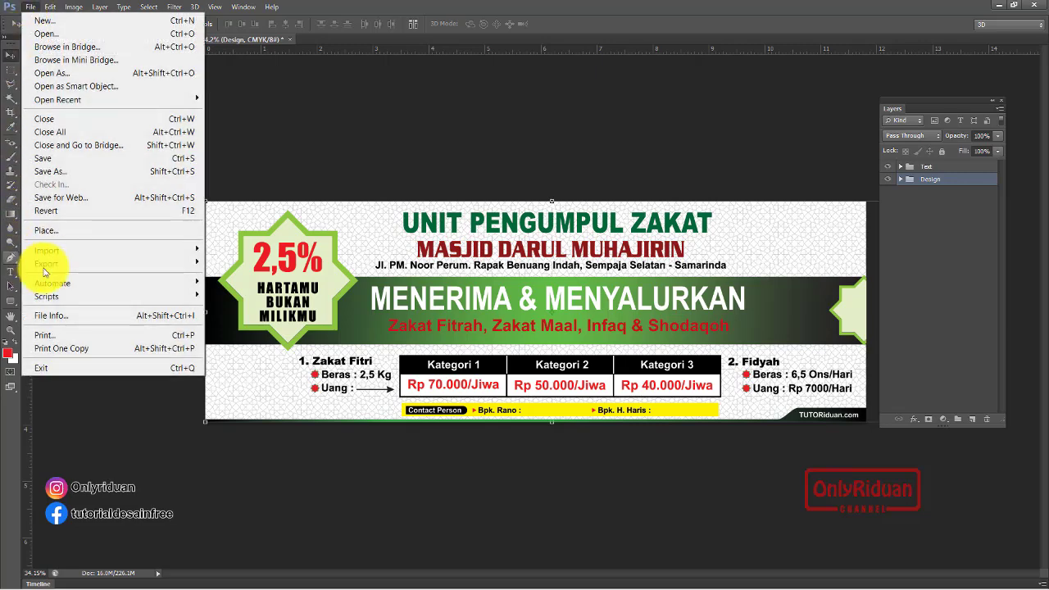
left_click(70, 230)
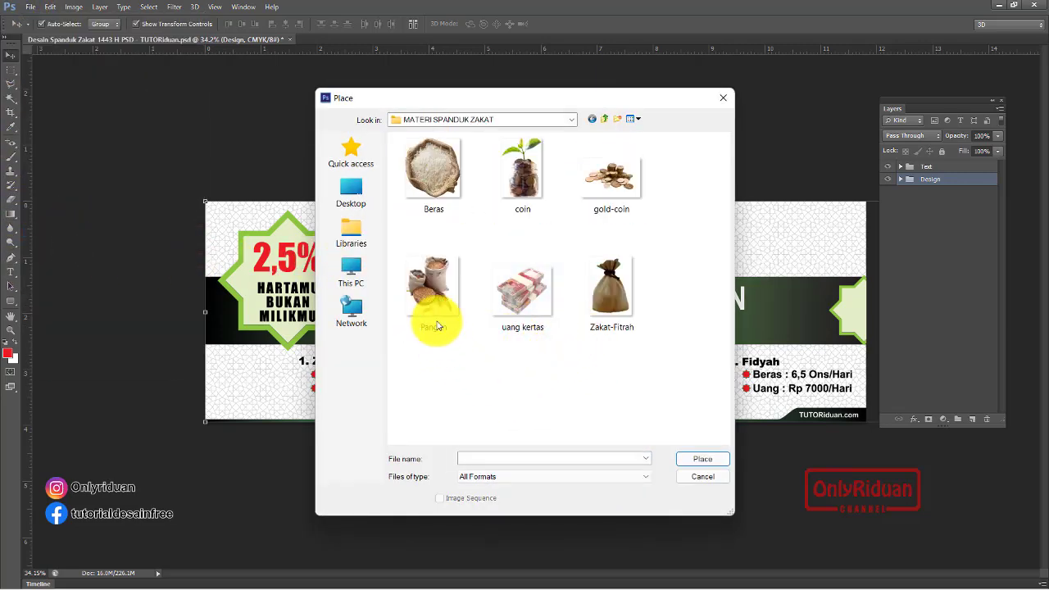
left_click(434, 295)
left_click(703, 459)
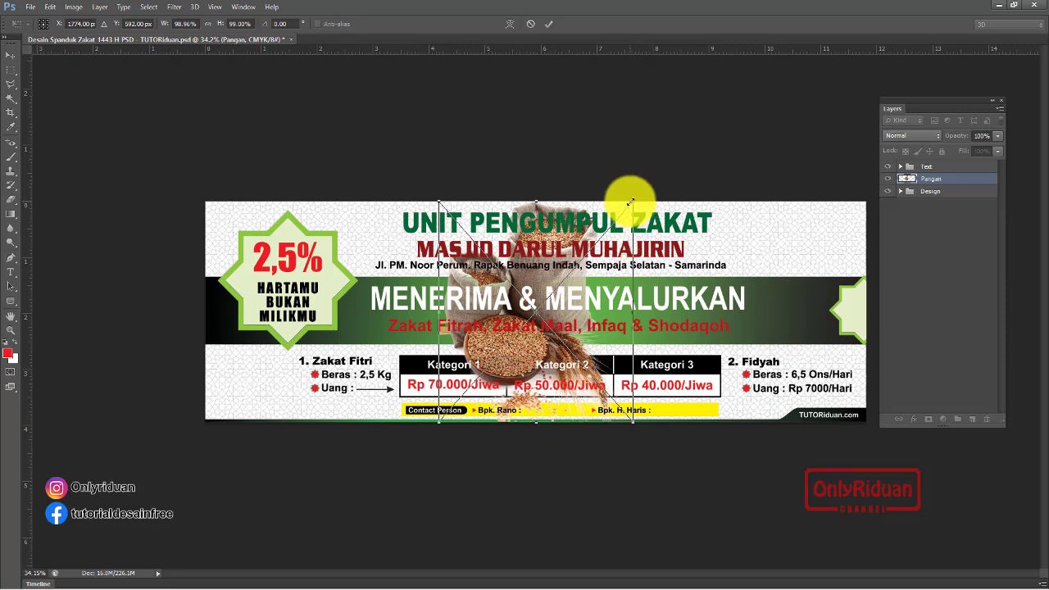
left_click_drag(631, 203, 551, 260)
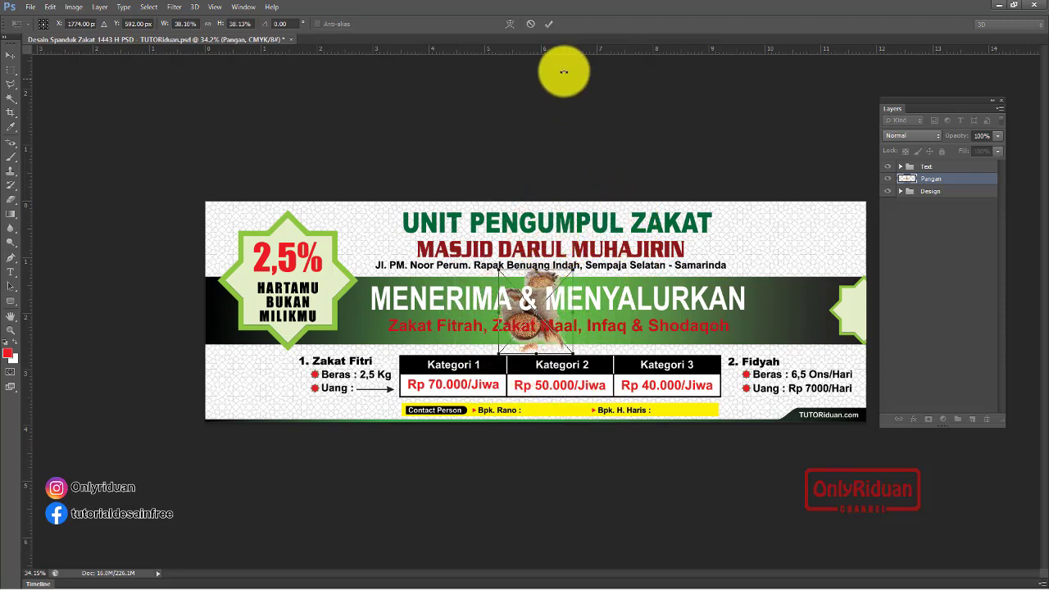
left_click(549, 24)
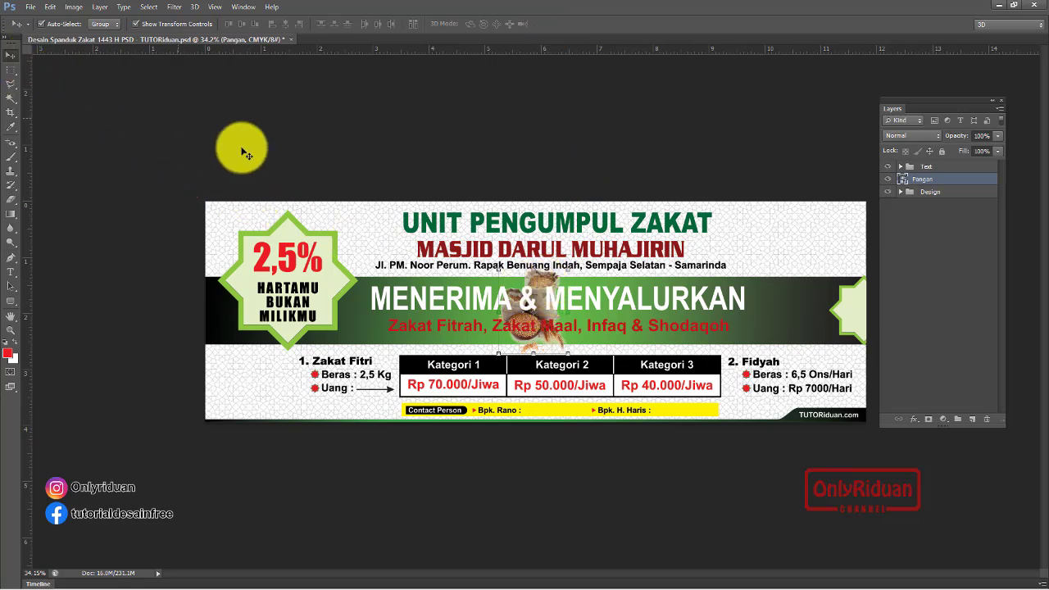
- Move the Pangan rice sacks beside '1. Zakat Fitri' and resize them to fit the corner
mouse_move(531, 287)
left_mouse_down()
mouse_move(316, 350)
mouse_move(280, 341)
mouse_move(278, 326)
left_mouse_up()
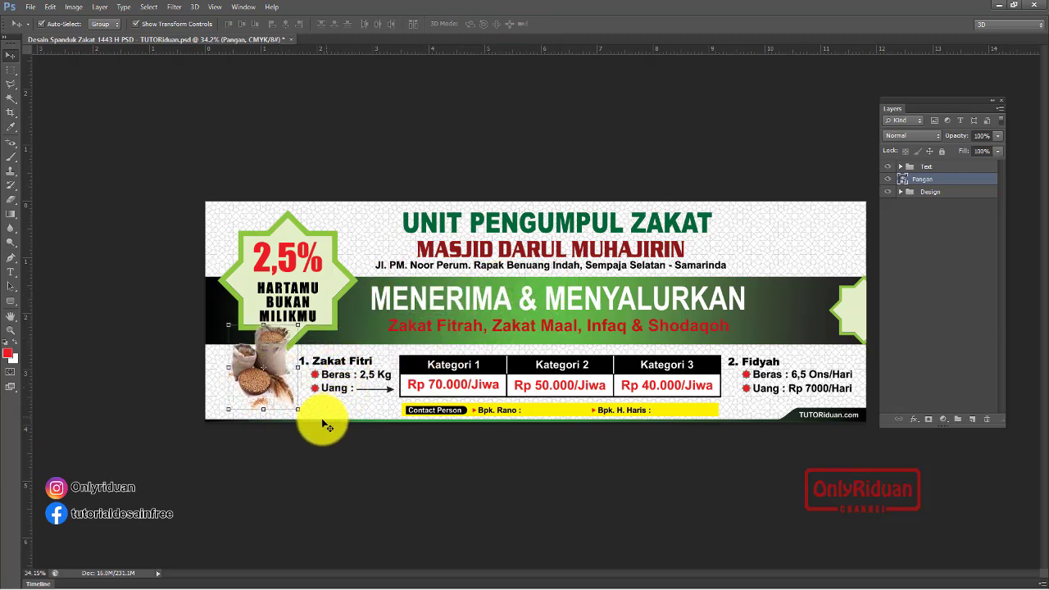
left_click_drag(300, 413, 306, 424)
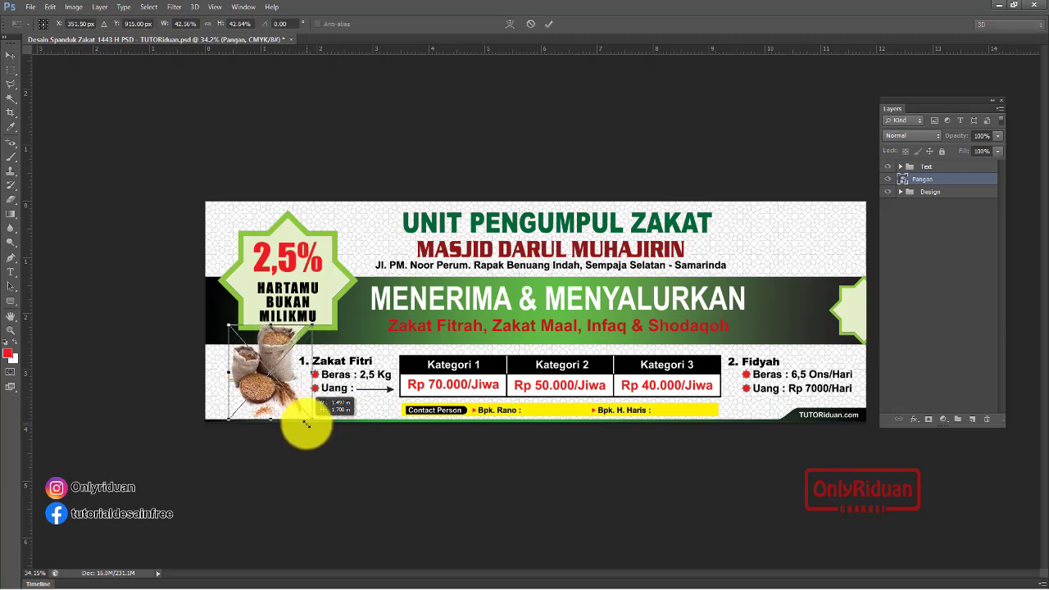
left_click_drag(306, 424, 305, 423)
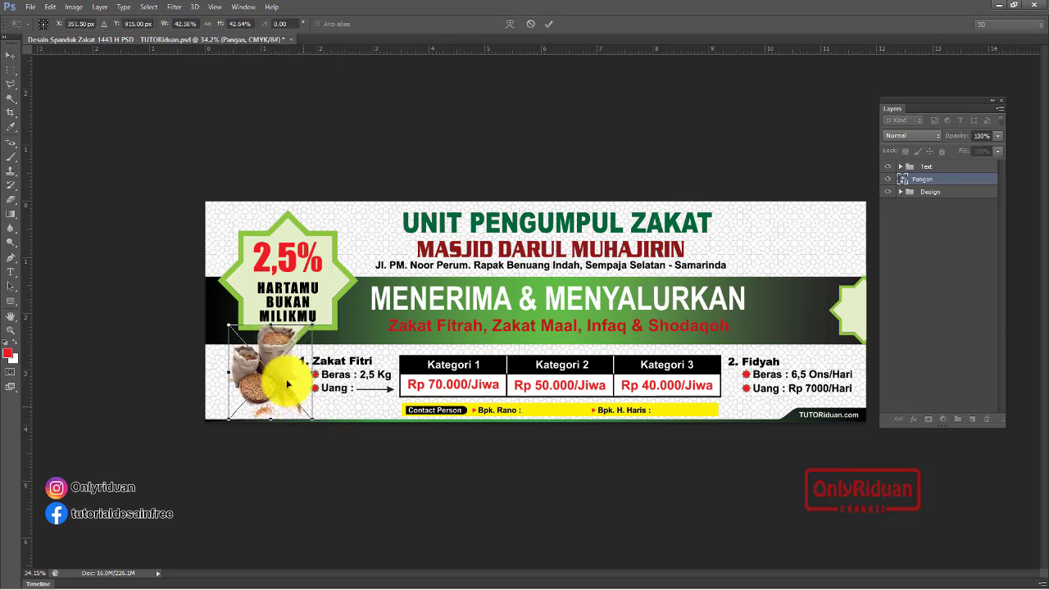
left_click(549, 26)
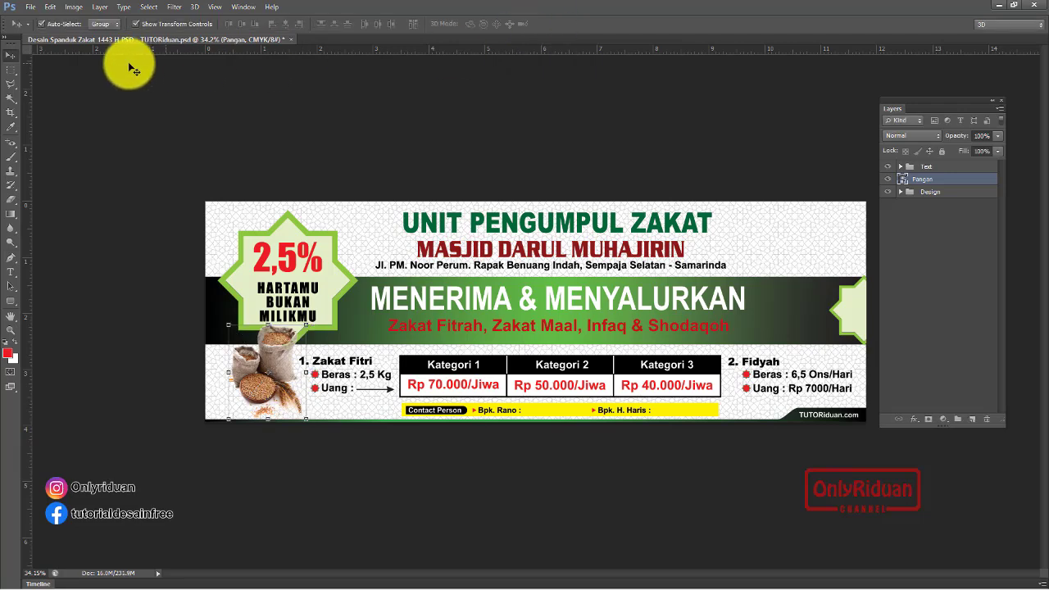
- Place the Beras image scaled to about 22% and move it to the lower left beside '1. Zakat Fitri'
left_click(30, 6)
left_click(69, 232)
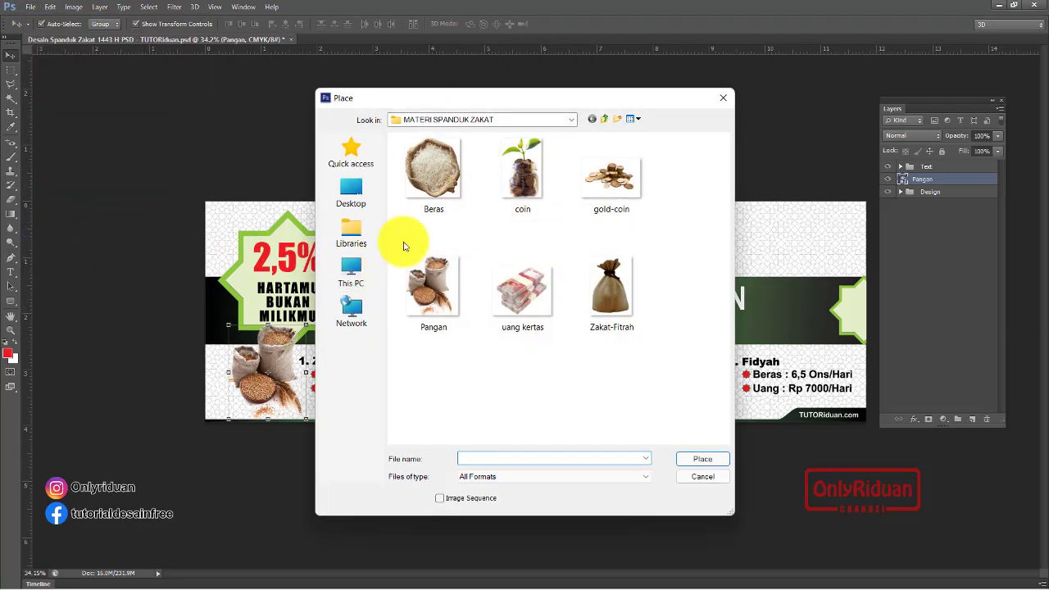
left_click(443, 197)
left_click(697, 460)
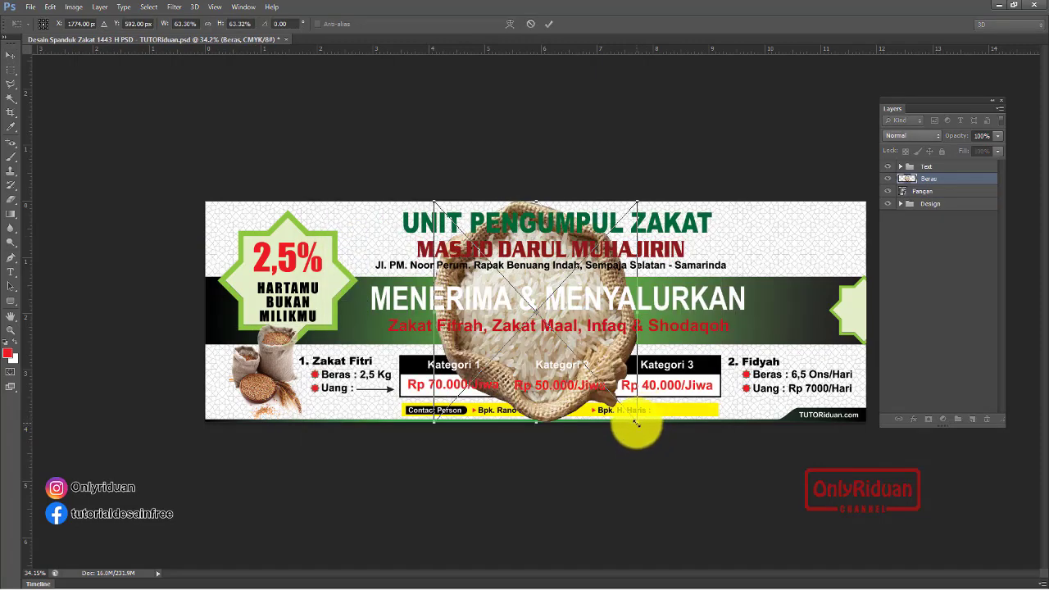
left_click_drag(636, 421, 563, 337)
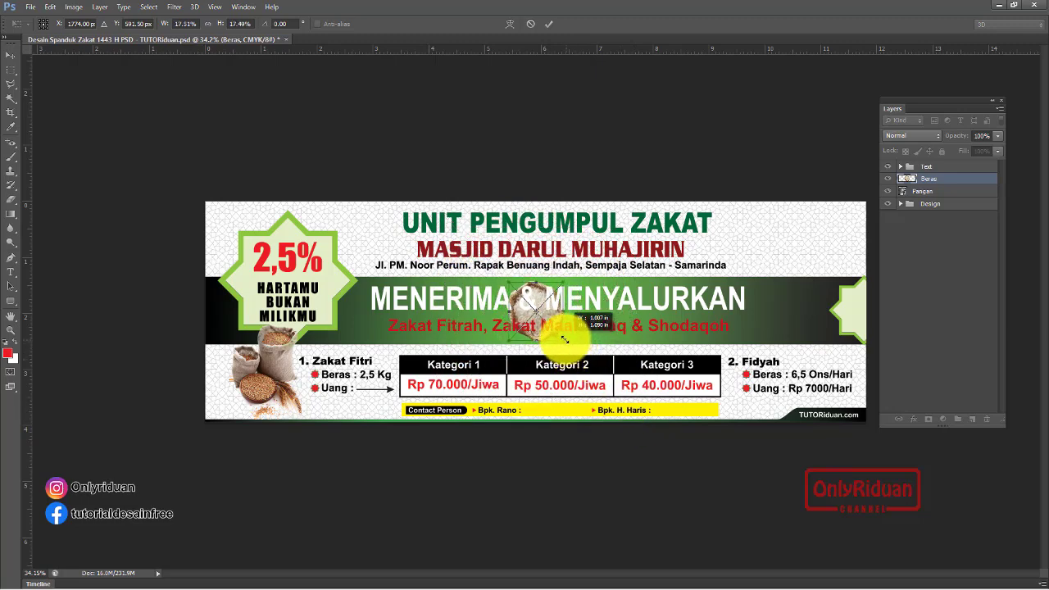
left_click(545, 24)
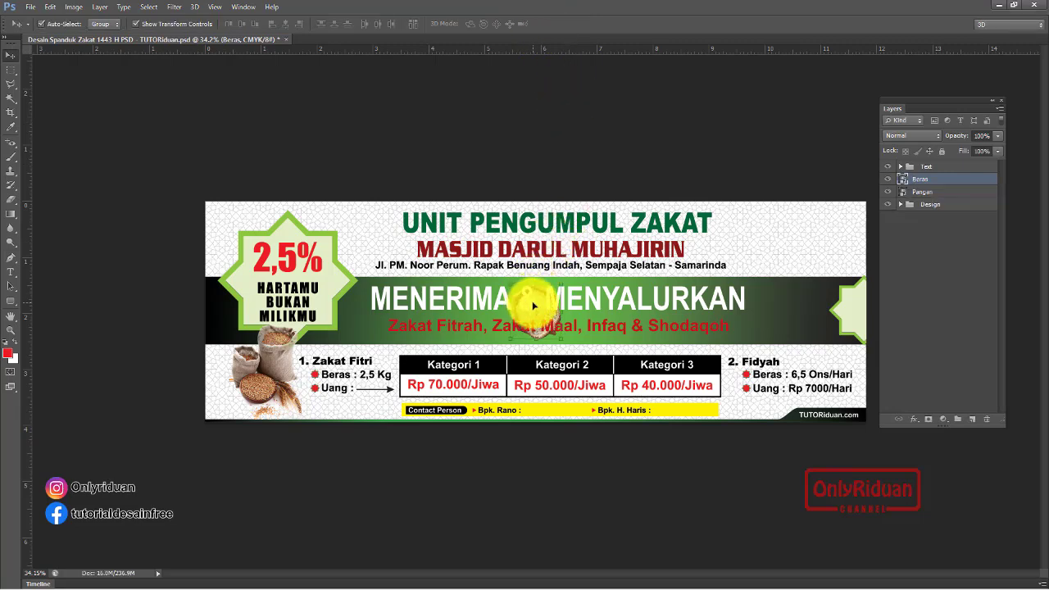
left_click_drag(545, 315, 242, 384)
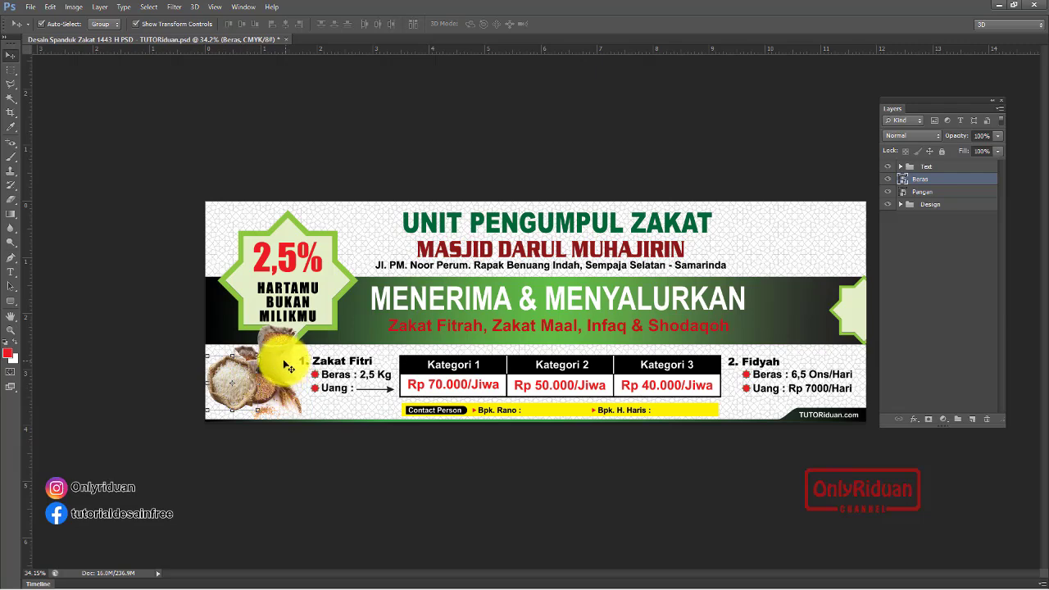
- Nudge the Pangan rice-sack layer slightly to the right
left_click(931, 194)
key("shift+Right")
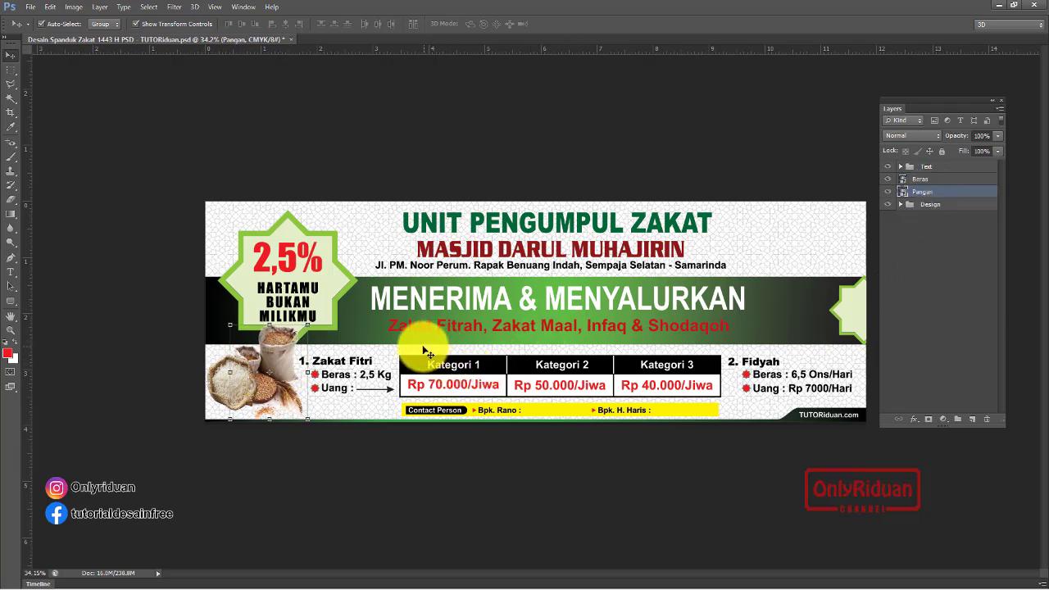
key("shift+Right")
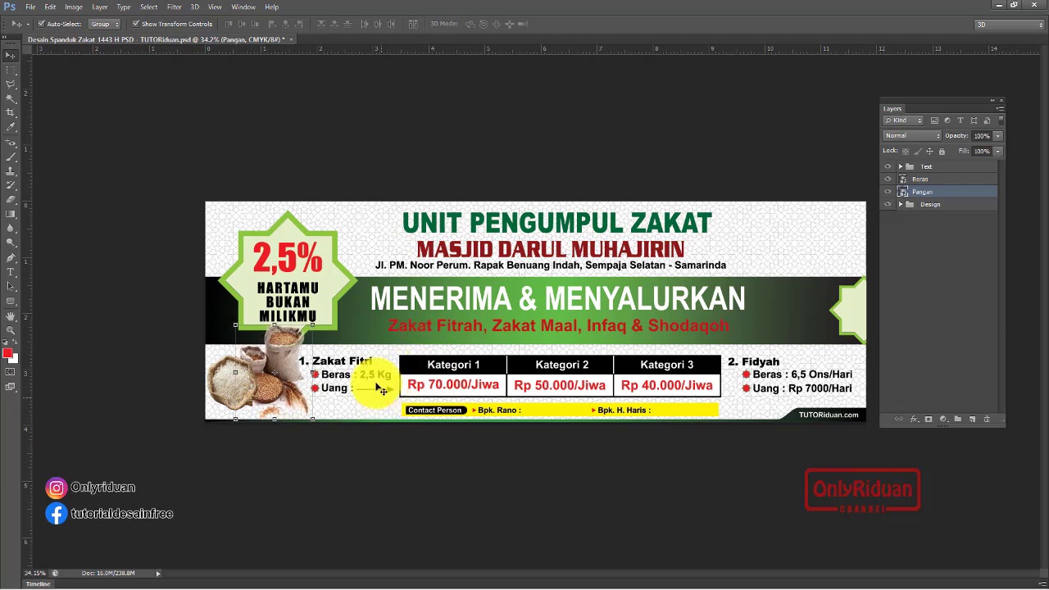
- Place the coin jar image and resize it above Fidyah
left_click(28, 8)
left_click(24, 227)
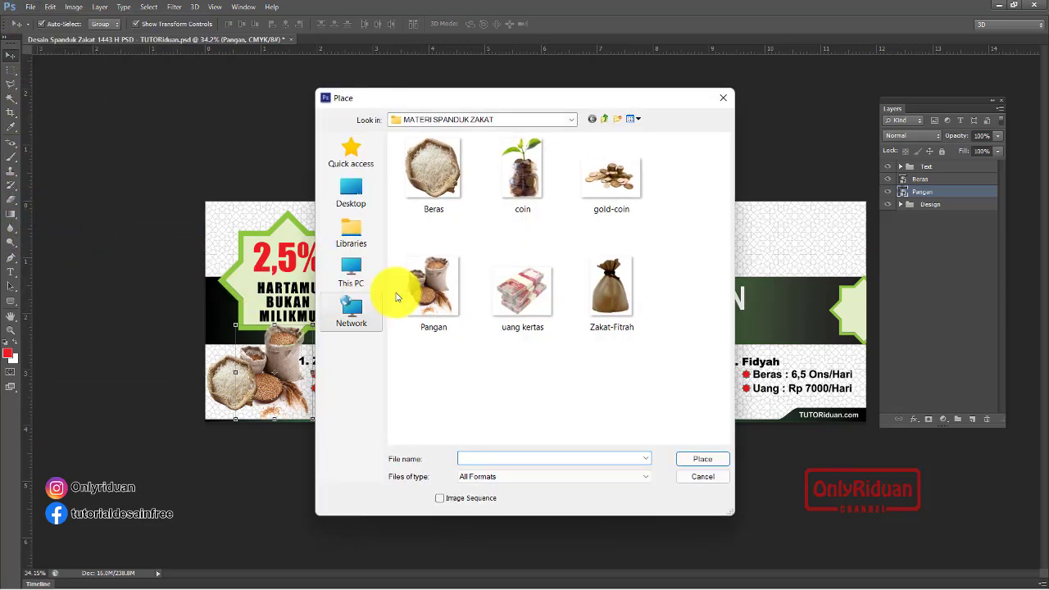
left_click(524, 176)
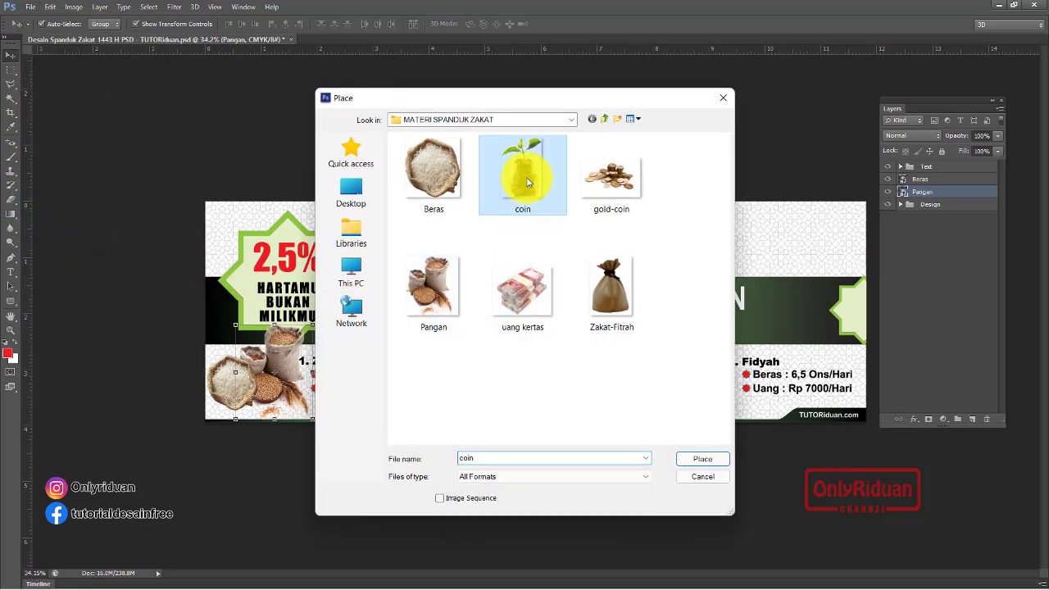
left_click(693, 460)
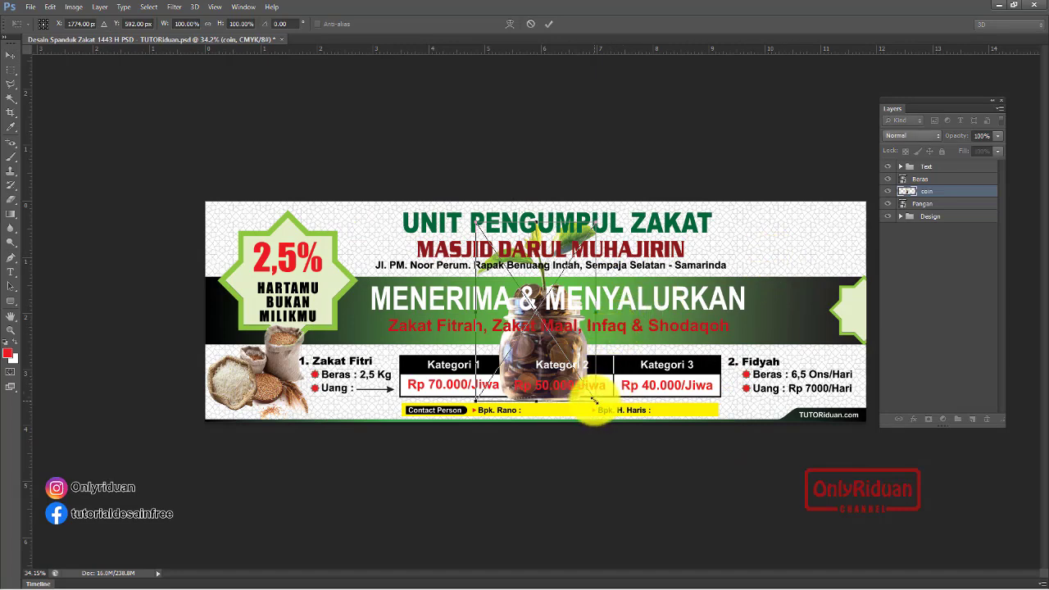
mouse_move(596, 402)
left_mouse_down()
mouse_move(568, 360)
mouse_move(744, 341)
mouse_move(809, 321)
left_mouse_up()
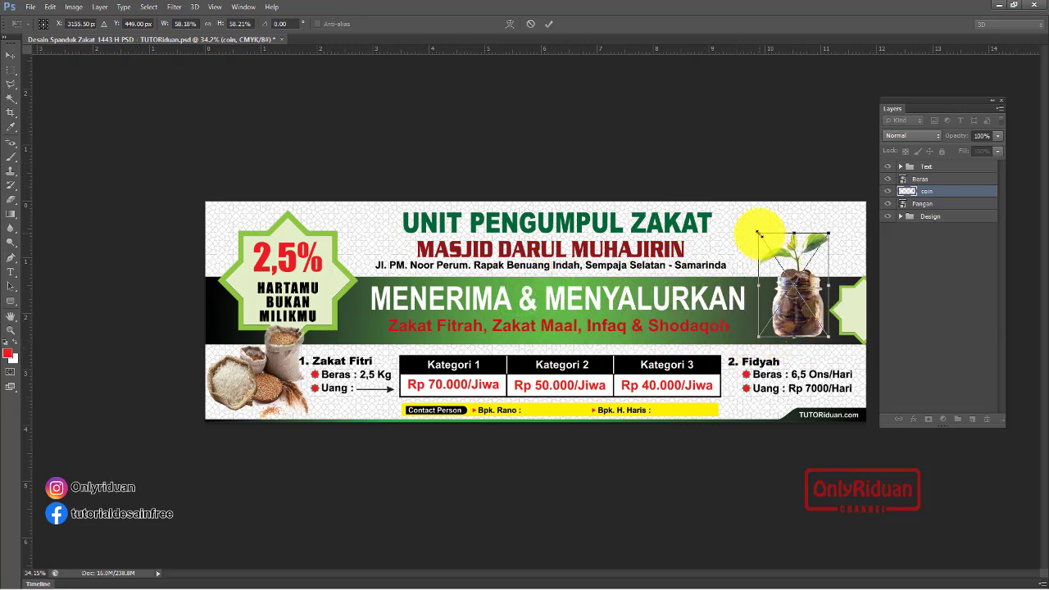
left_click_drag(759, 233, 743, 211)
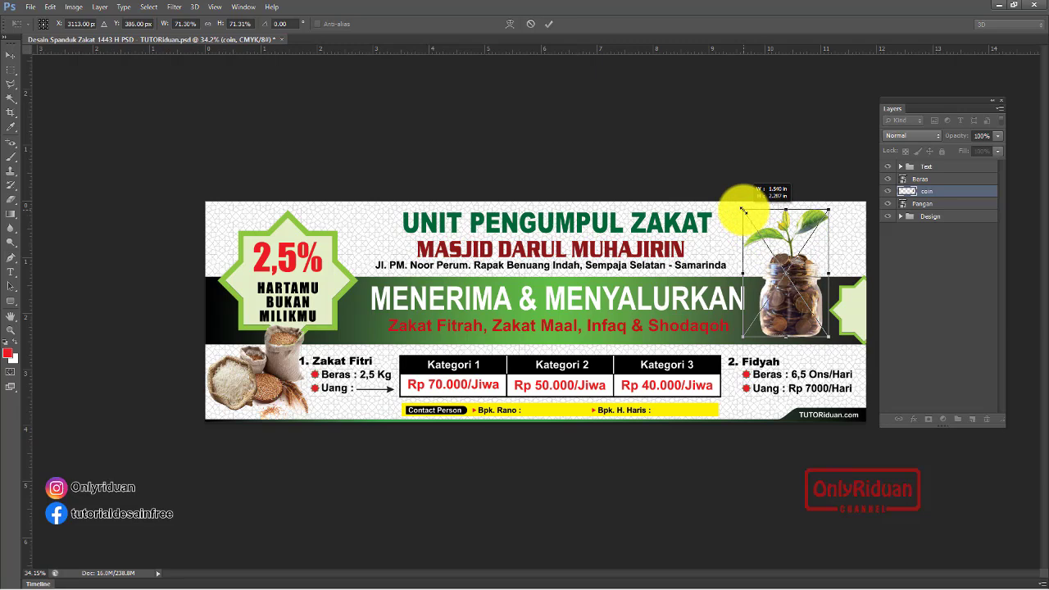
left_click(549, 25)
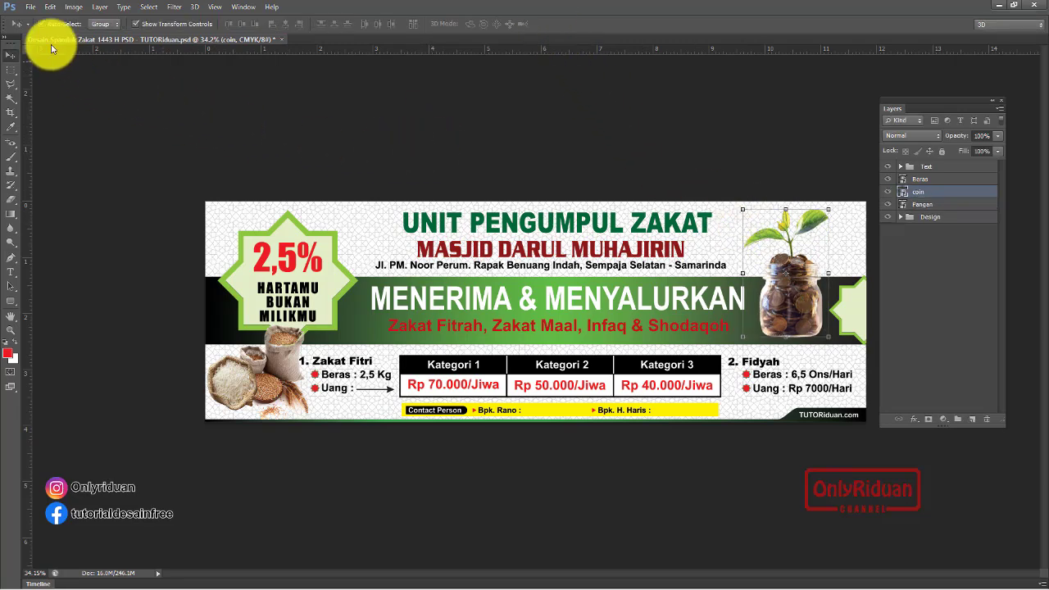
- Place the gold-coin image scaled to about 6% at the foot of the jar
left_click(30, 8)
left_click(47, 230)
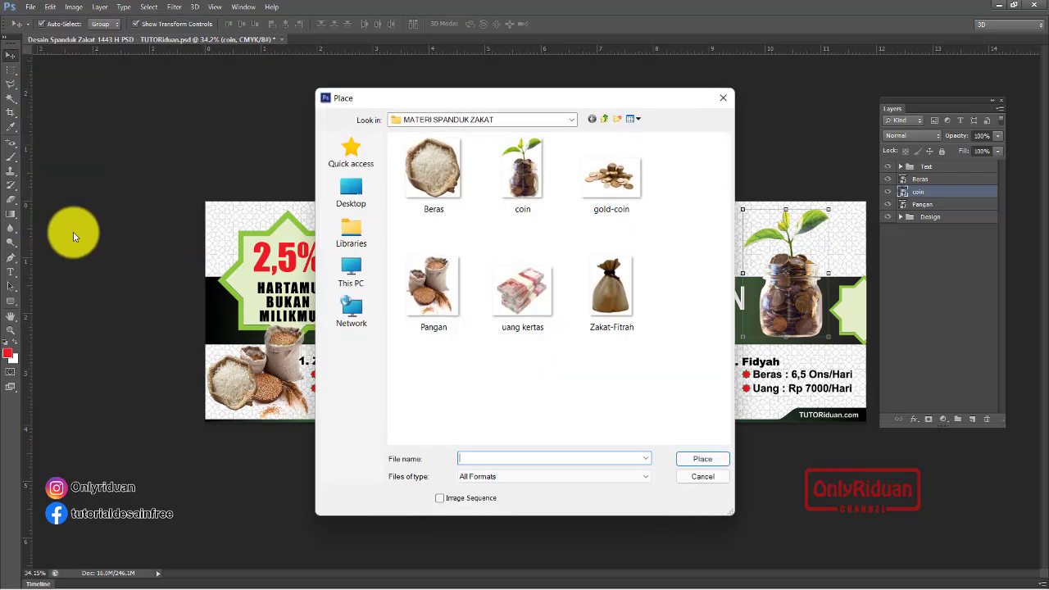
left_click(624, 181)
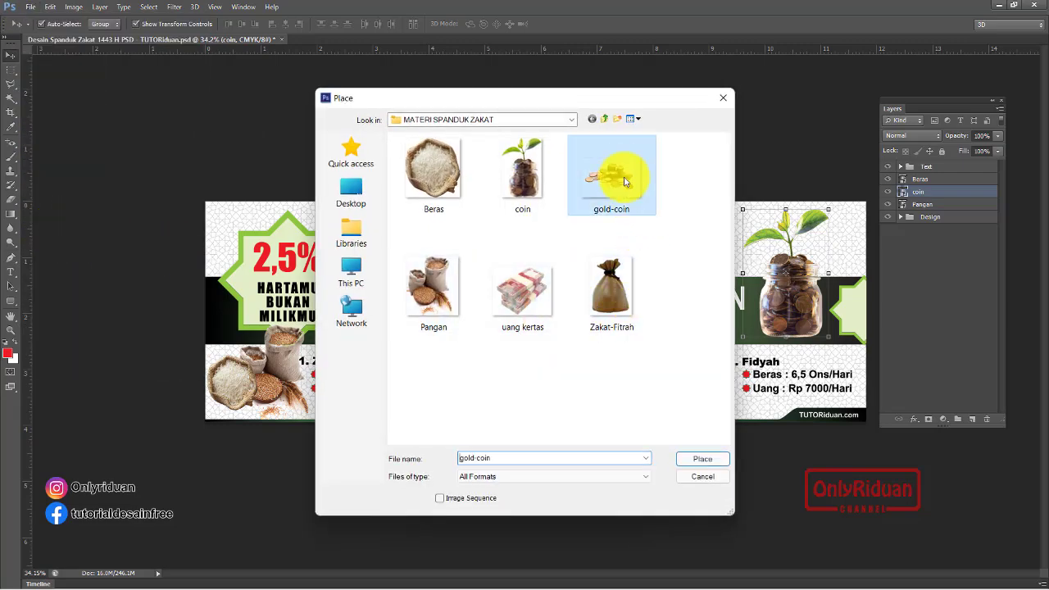
left_click(702, 459)
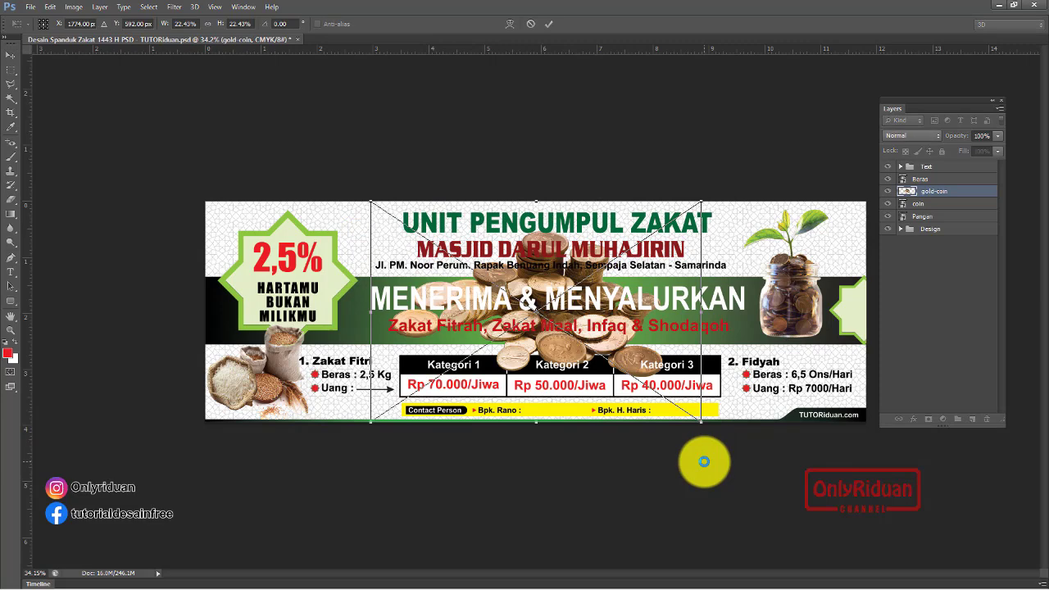
mouse_move(701, 423)
left_mouse_down()
mouse_move(580, 342)
mouse_move(621, 358)
mouse_move(753, 367)
mouse_move(761, 356)
mouse_move(766, 368)
mouse_move(749, 370)
mouse_move(770, 375)
left_mouse_up()
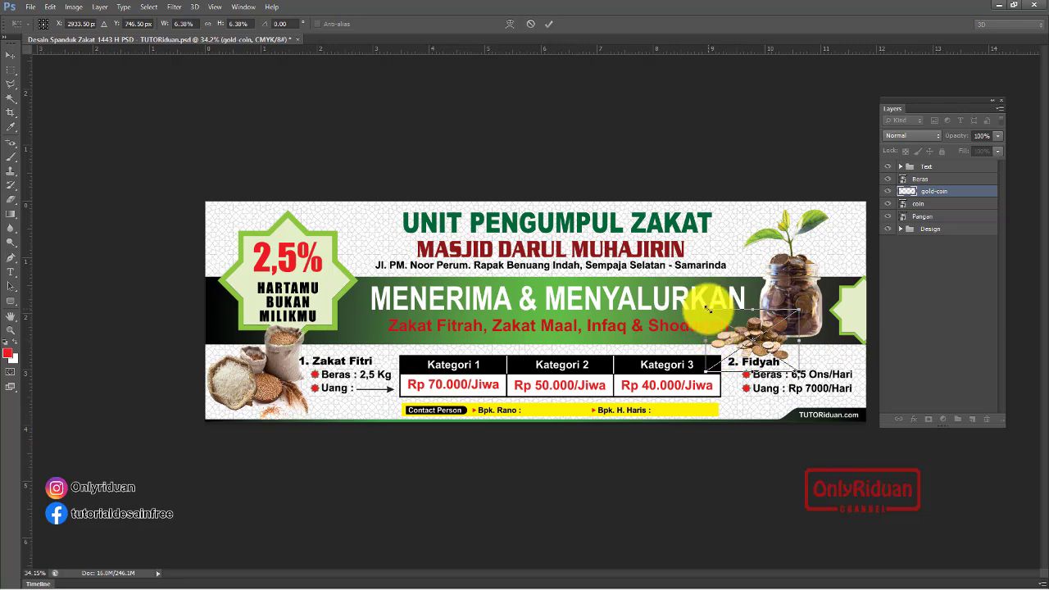
left_click_drag(708, 312, 712, 318)
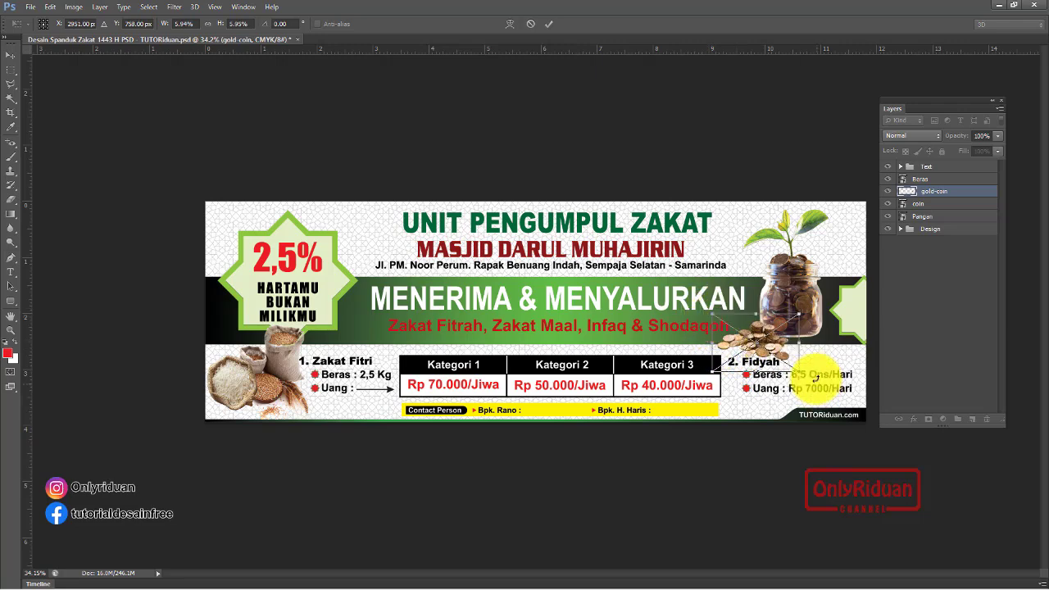
key("Up")
key("Up")
key("Up")
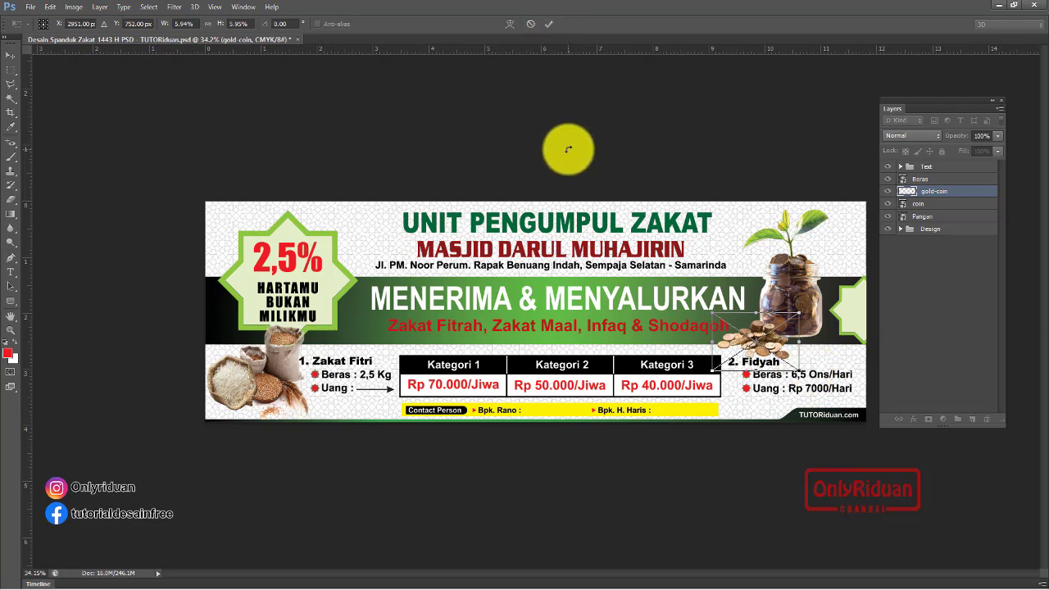
left_click(548, 24)
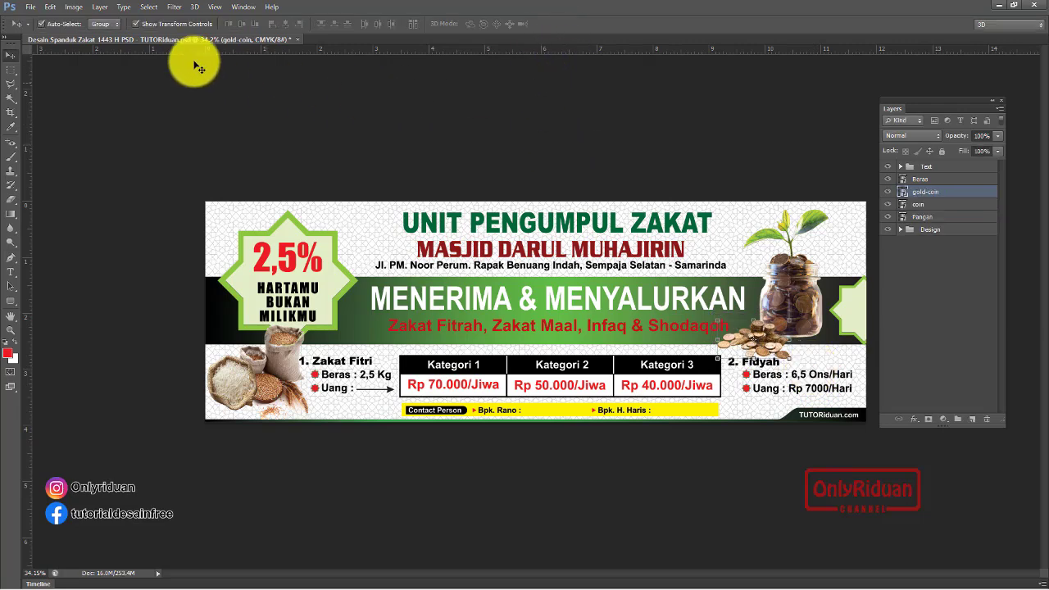
- Place the 'uang kertas' banknote image scaled to about 7.35% beside the gold coins
left_click(29, 7)
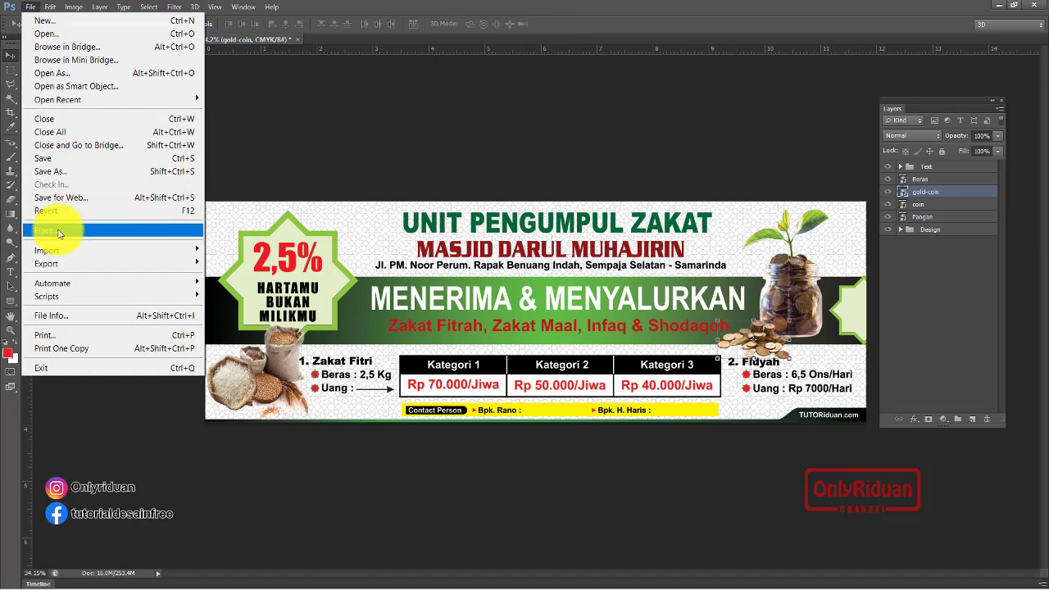
left_click(49, 230)
left_click(499, 296)
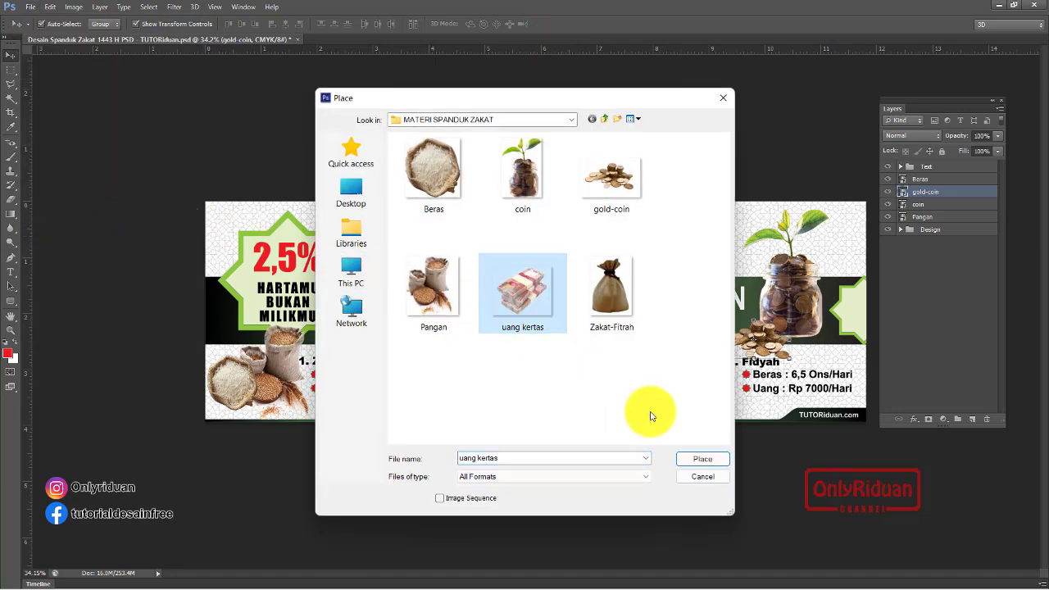
left_click(687, 456)
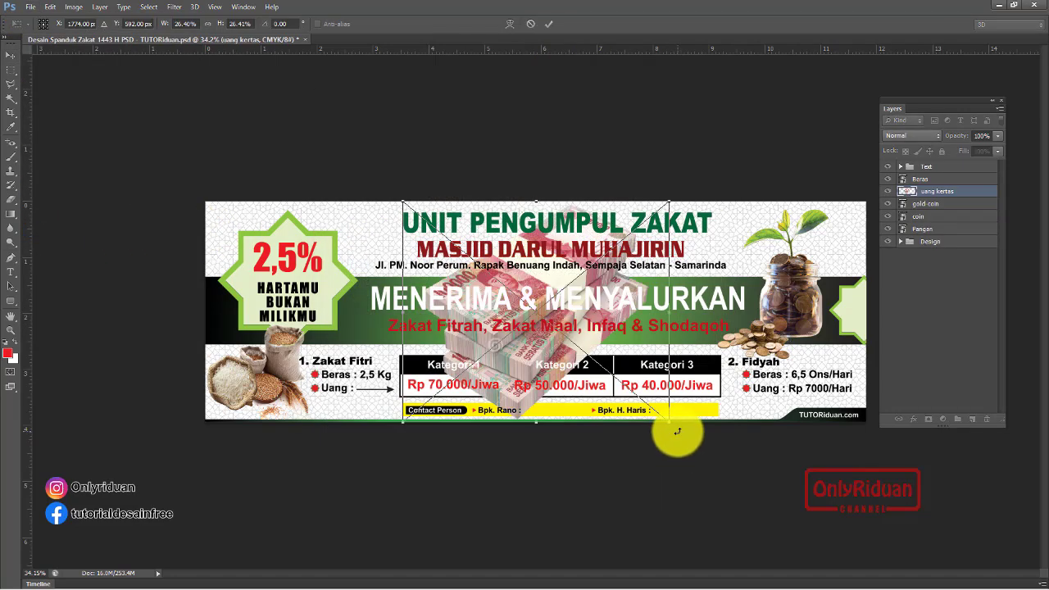
mouse_move(669, 424)
left_mouse_down()
mouse_move(548, 310)
mouse_move(825, 322)
left_mouse_up()
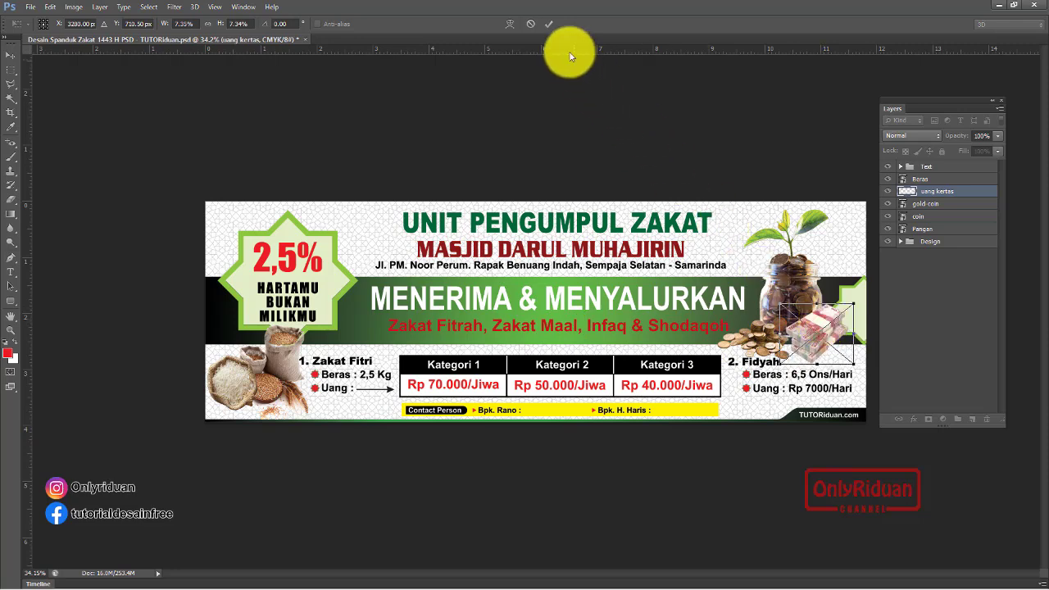
left_click(548, 24)
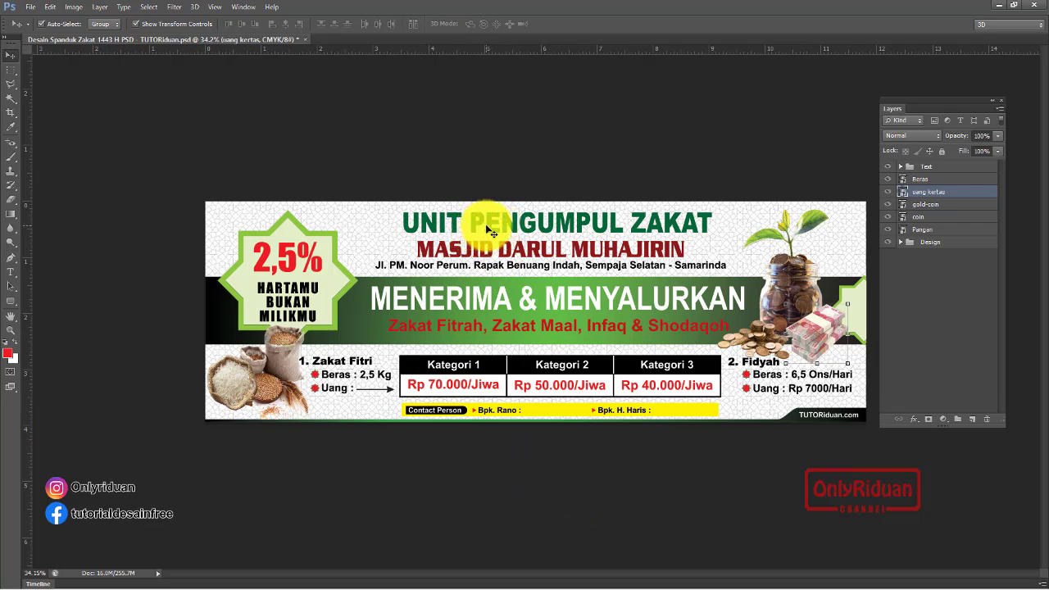
- Add a white Stroke outline to the UNIT PENGUMPUL ZAKAT heading layer
left_click(902, 167)
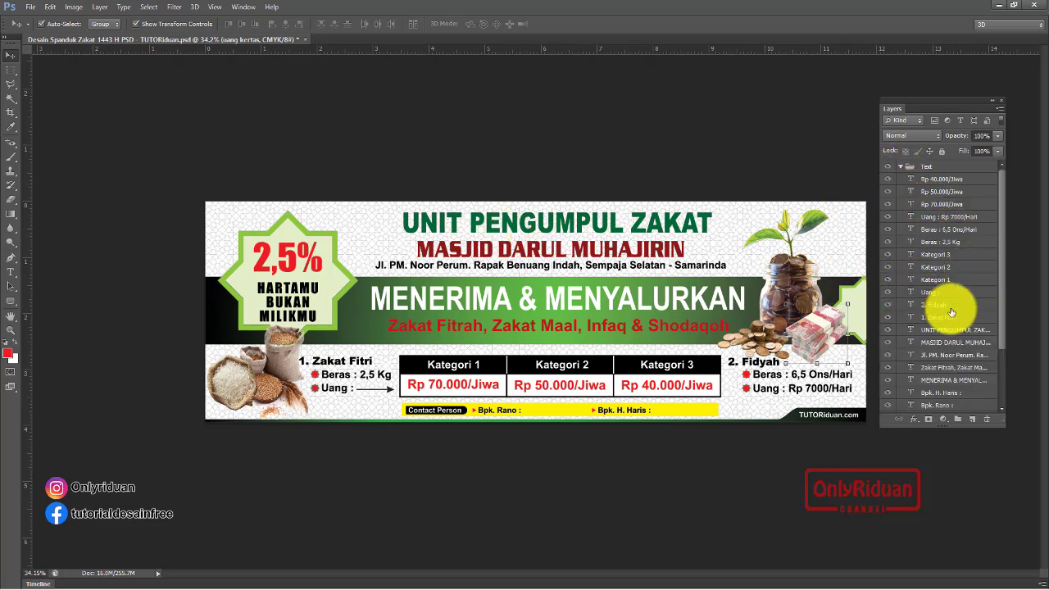
scroll(951, 312, "down", 3)
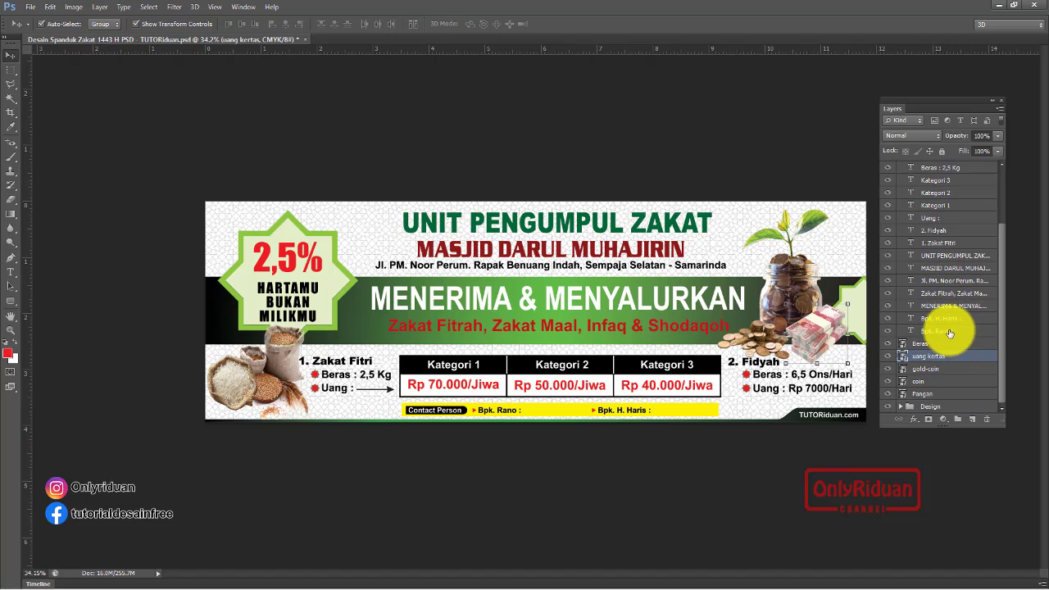
scroll(949, 332, "up", 1)
left_click(955, 268)
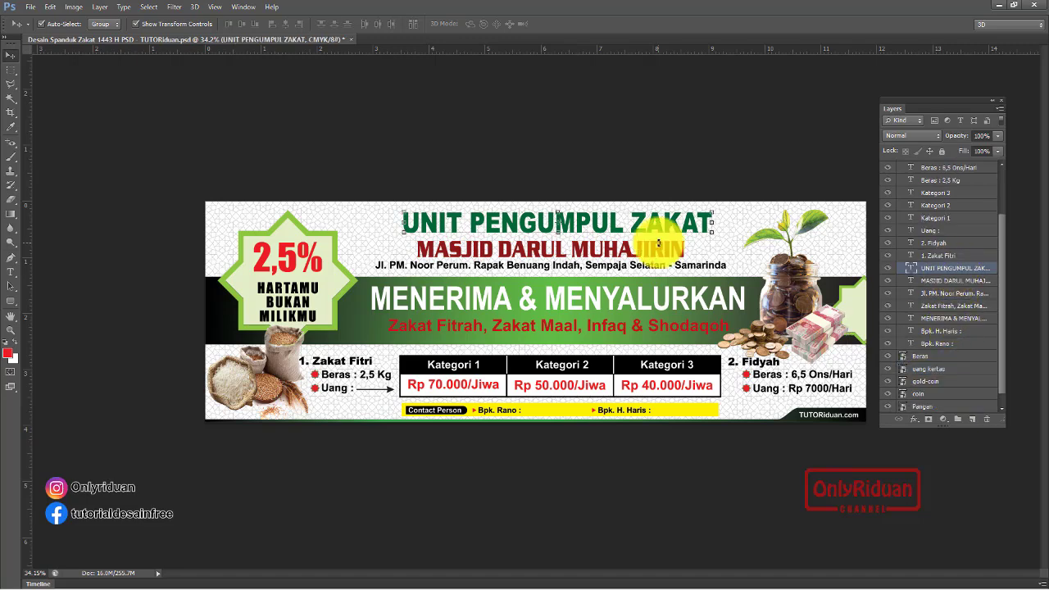
left_click(914, 419)
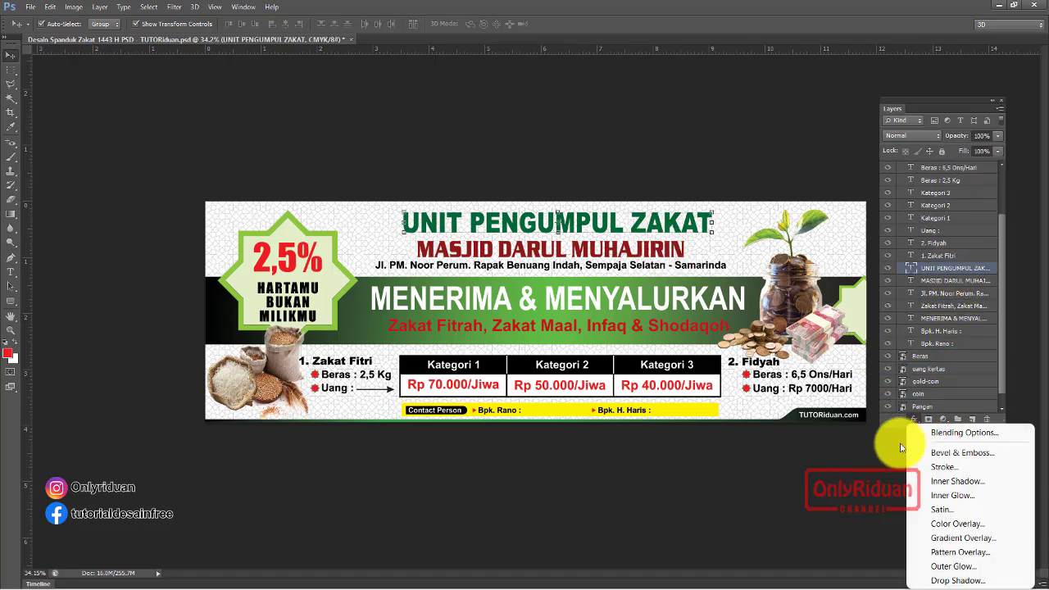
left_click(942, 466)
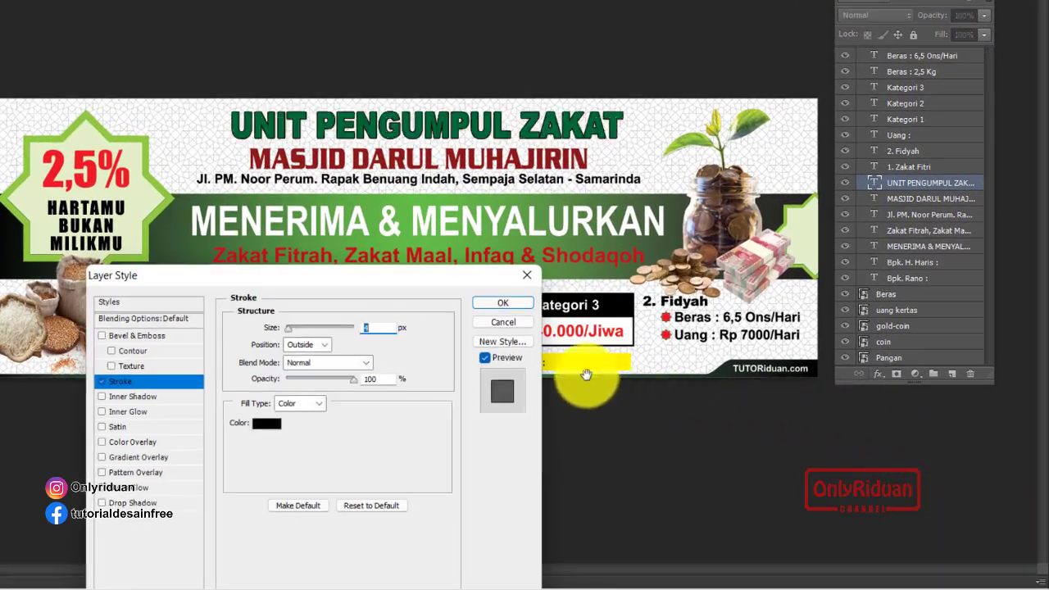
left_click(263, 426)
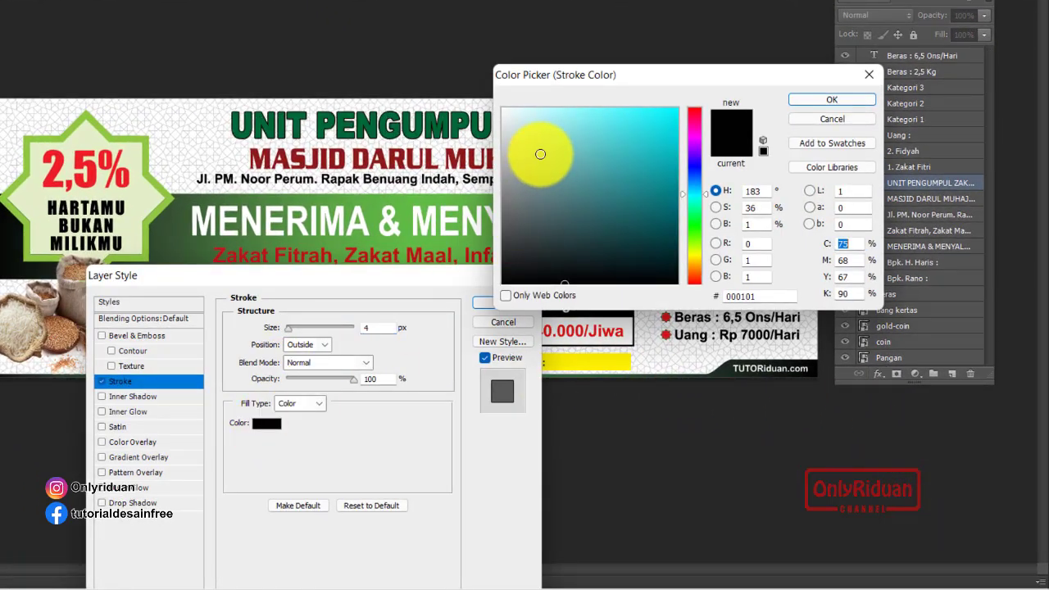
left_click_drag(539, 152, 496, 94)
left_click(831, 100)
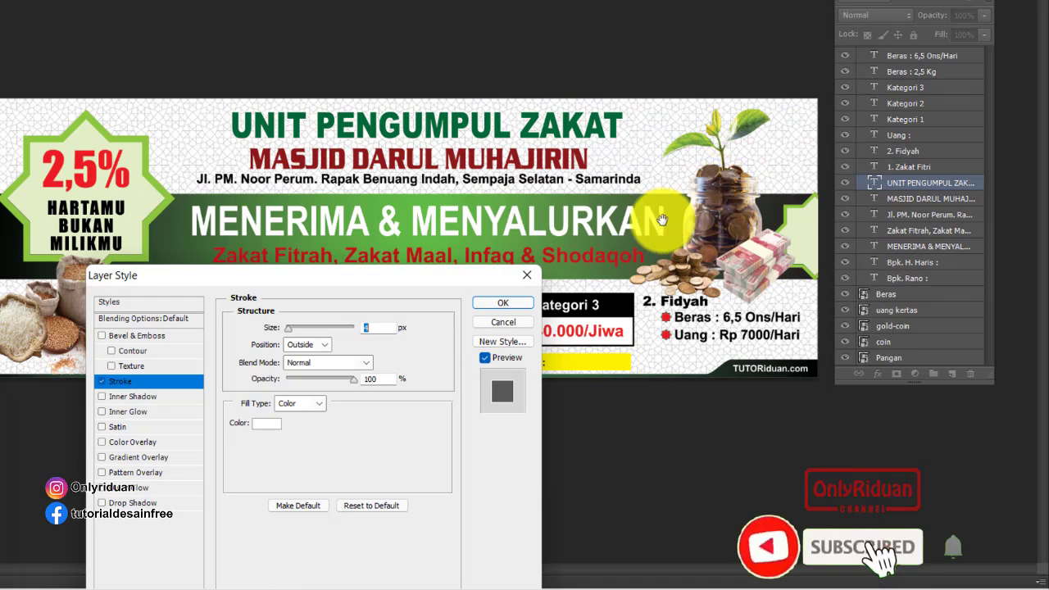
left_click_drag(377, 278, 330, 214)
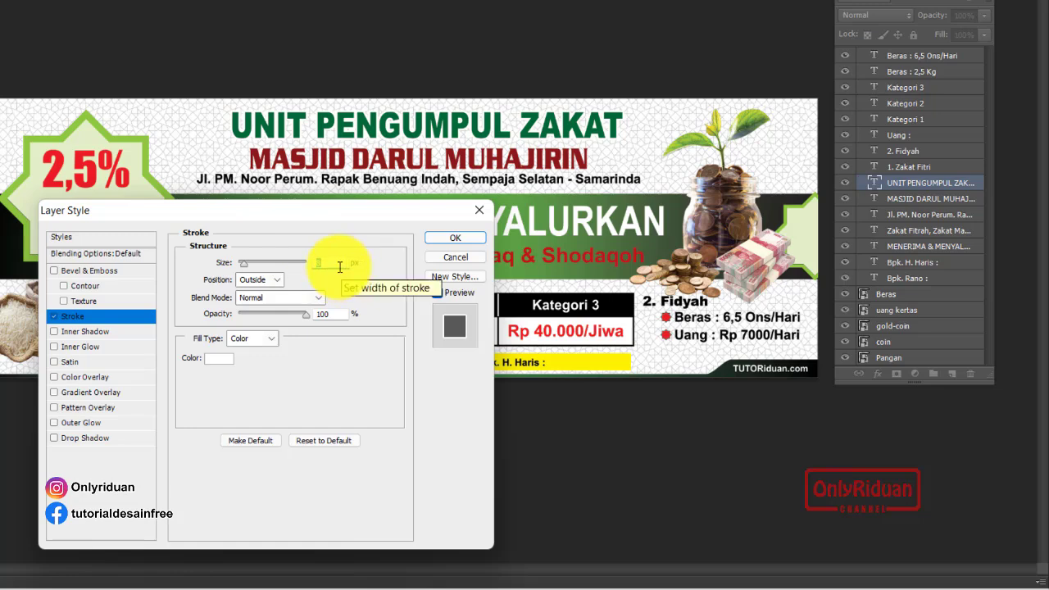
- Add a Drop Shadow with distance 16 px and size 18 px, then apply both effects
left_click(73, 438)
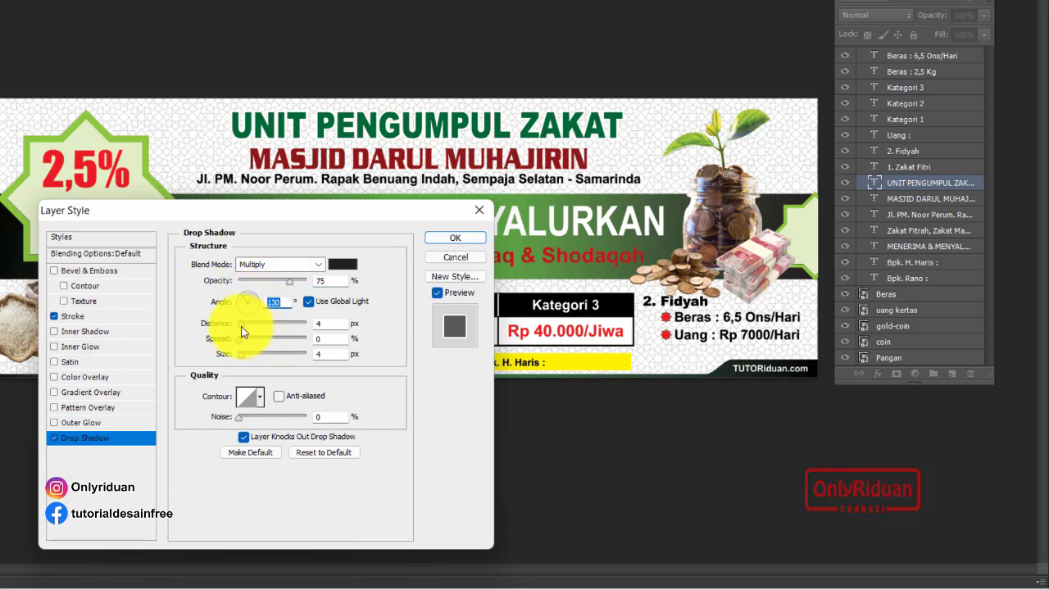
left_click_drag(245, 330, 251, 331)
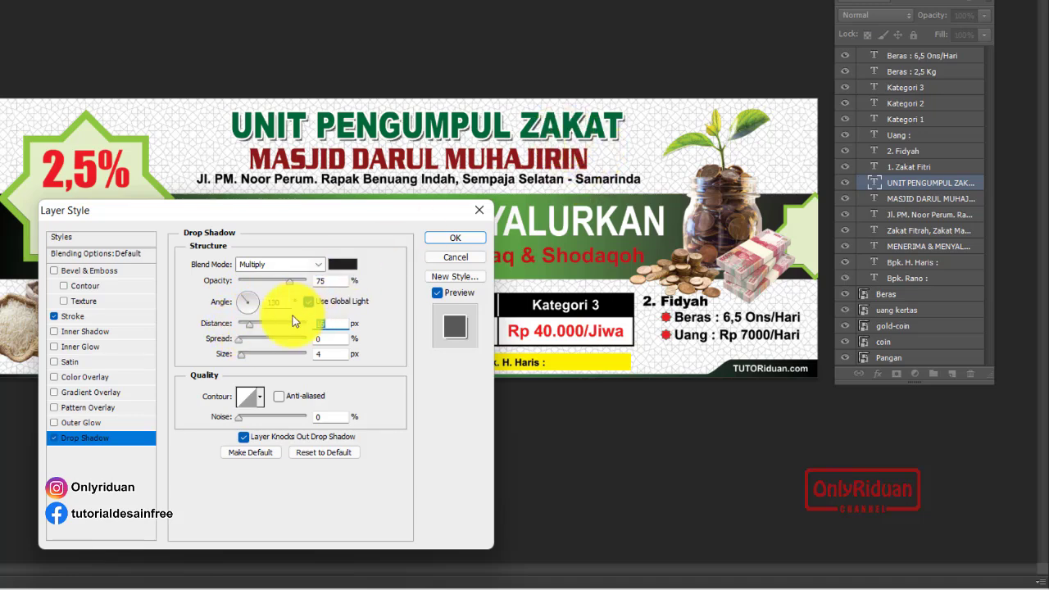
left_click_drag(245, 360, 249, 357)
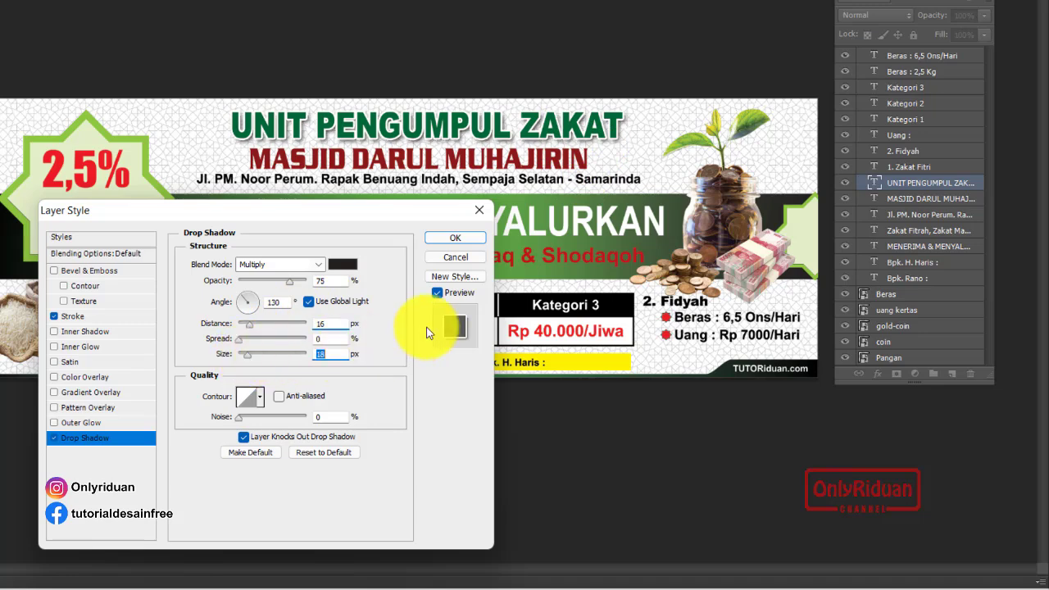
left_click(455, 237)
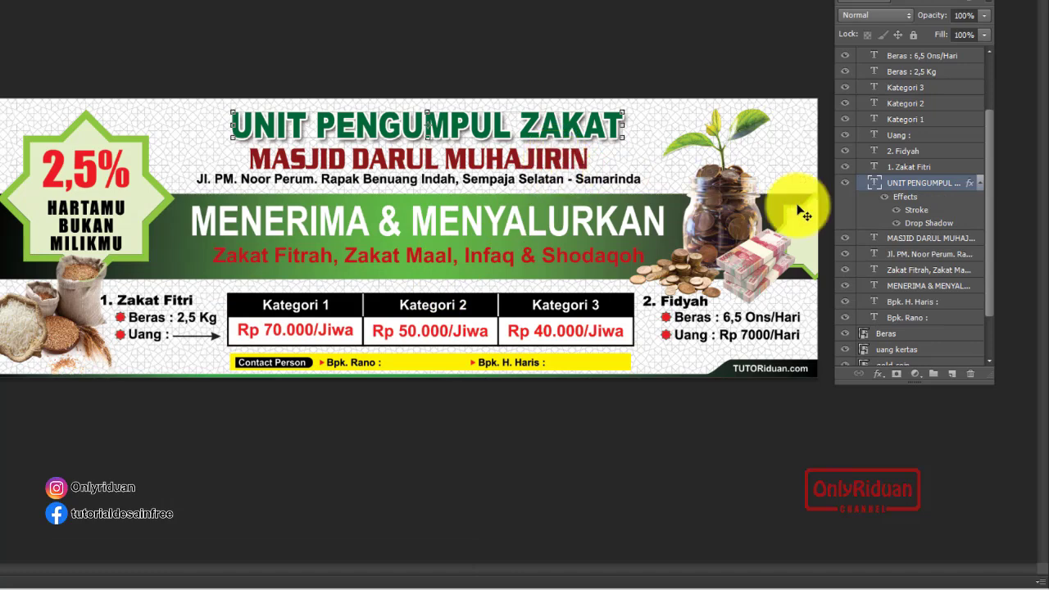
- Copy the heading's layer style and paste it onto MASJID DARUL MUHAJIRIN
right_click(918, 203)
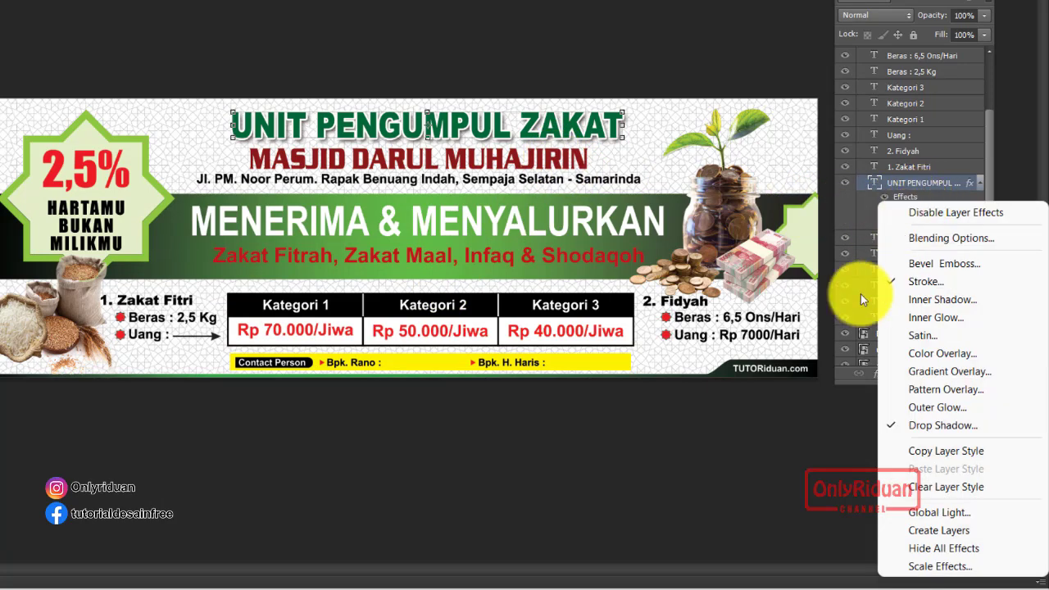
left_click(902, 451)
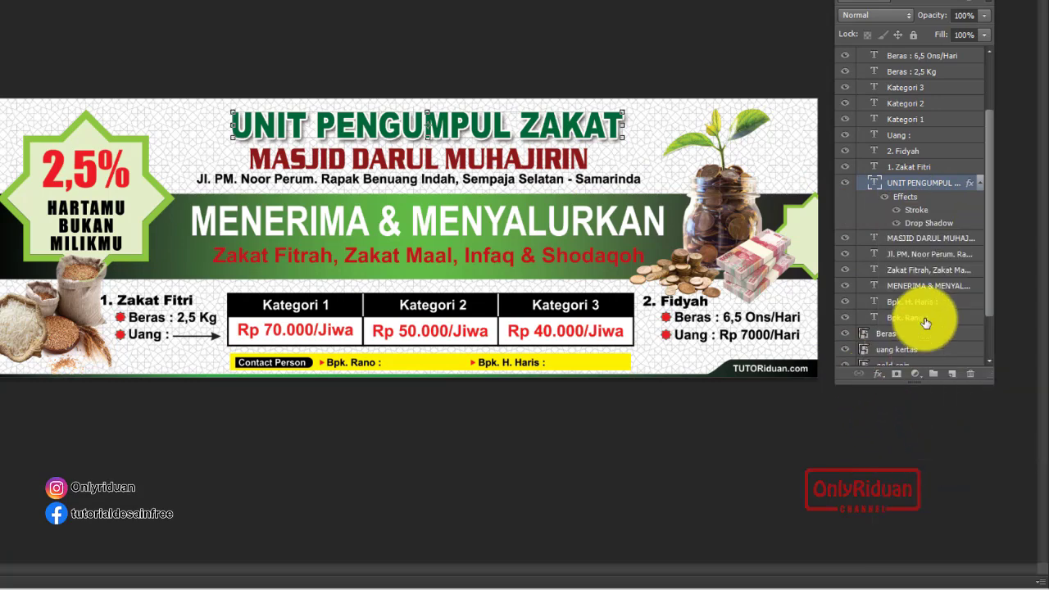
left_click(916, 239)
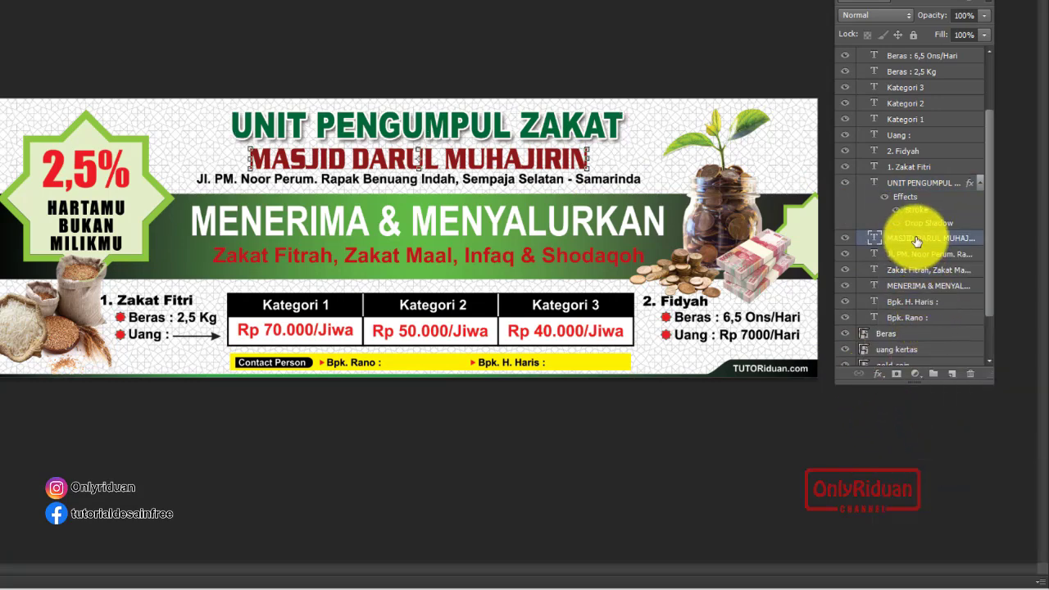
right_click(917, 240)
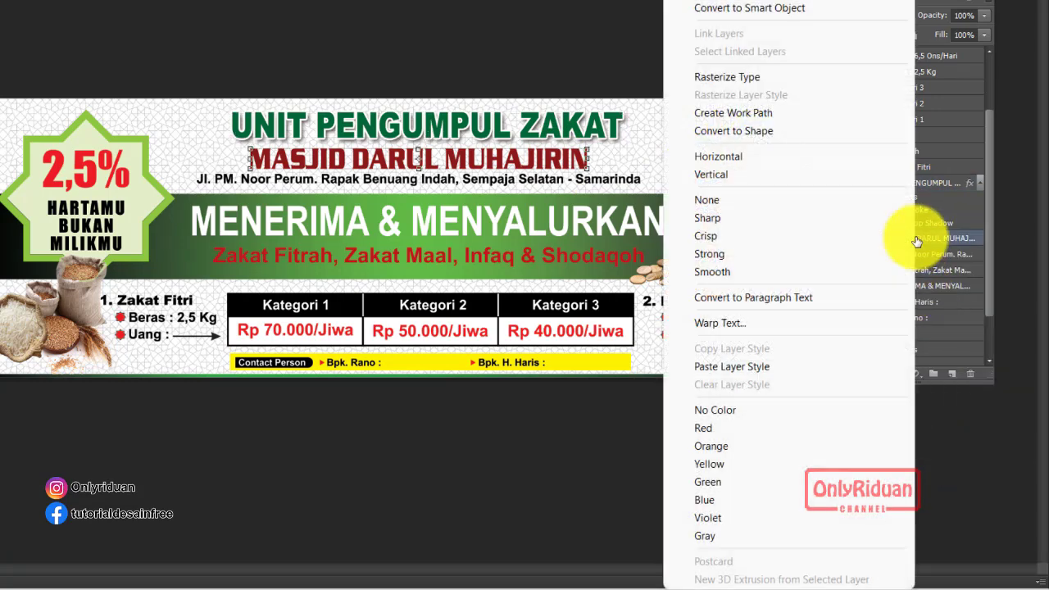
left_click(758, 369)
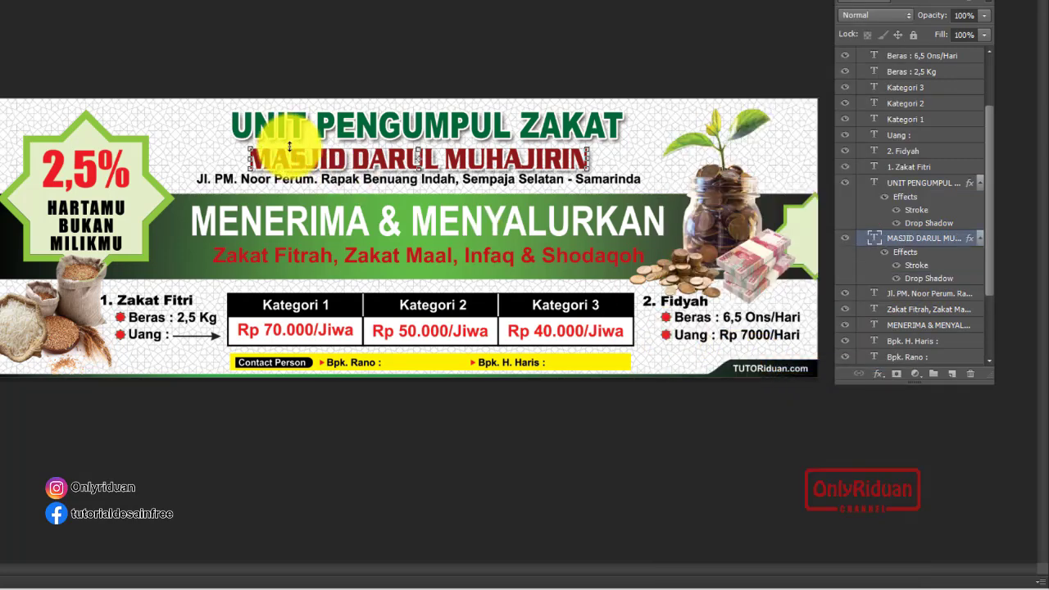
- Paste the same stroke and drop shadow style onto the Zakat Fitrah text layer
left_click(381, 265)
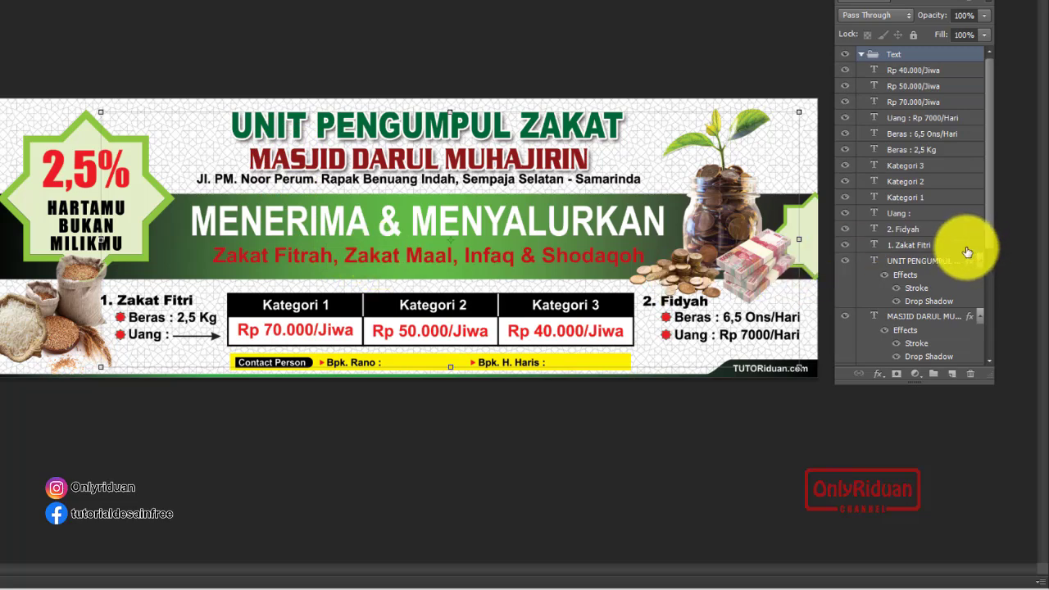
scroll(968, 253, "down", 2)
scroll(965, 254, "down", 2)
scroll(960, 258, "down", 2)
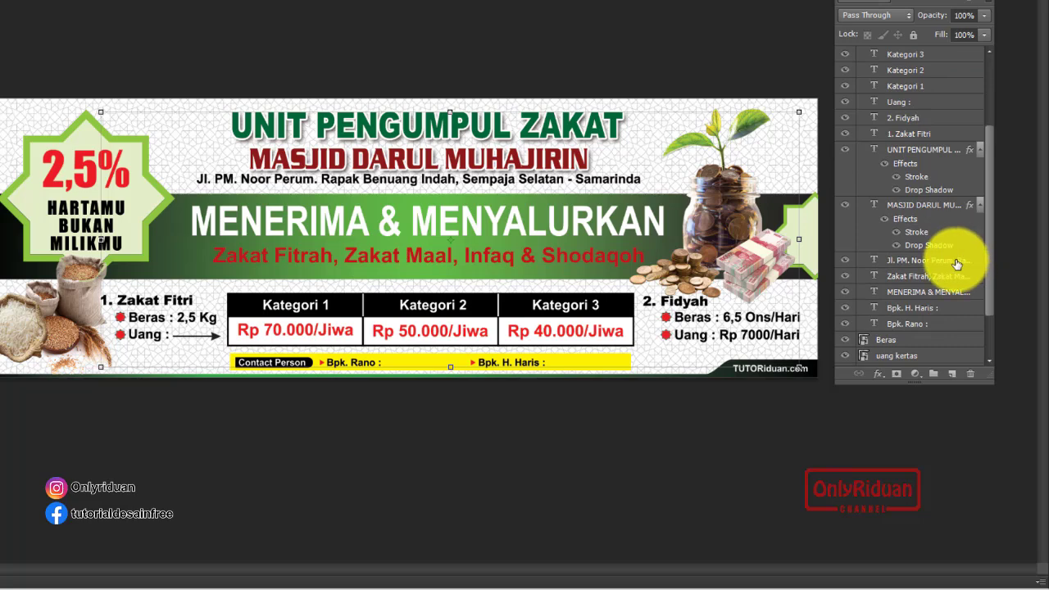
left_click(943, 277)
right_click(944, 283)
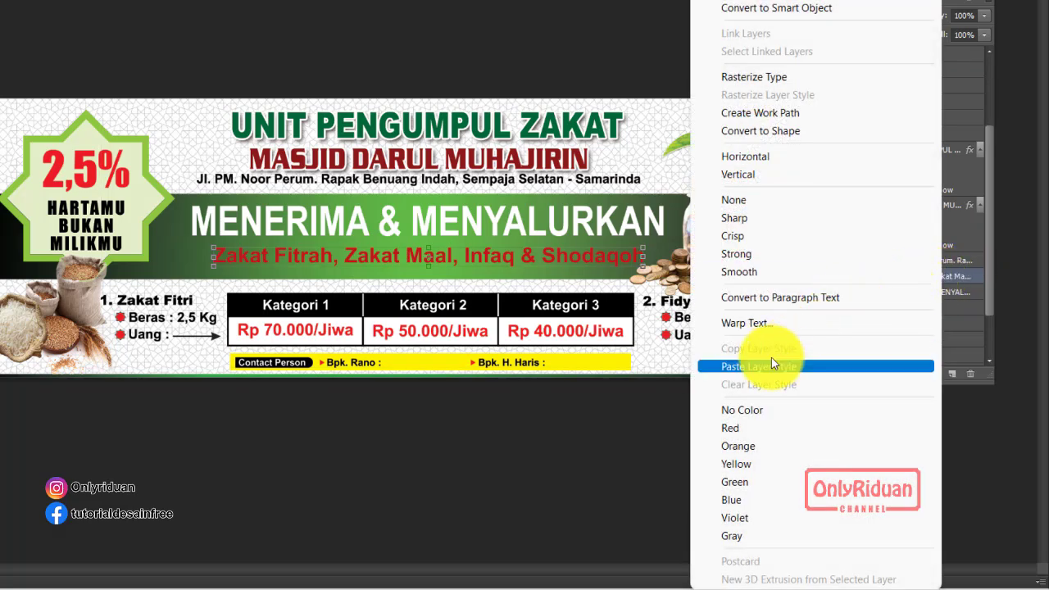
left_click(769, 368)
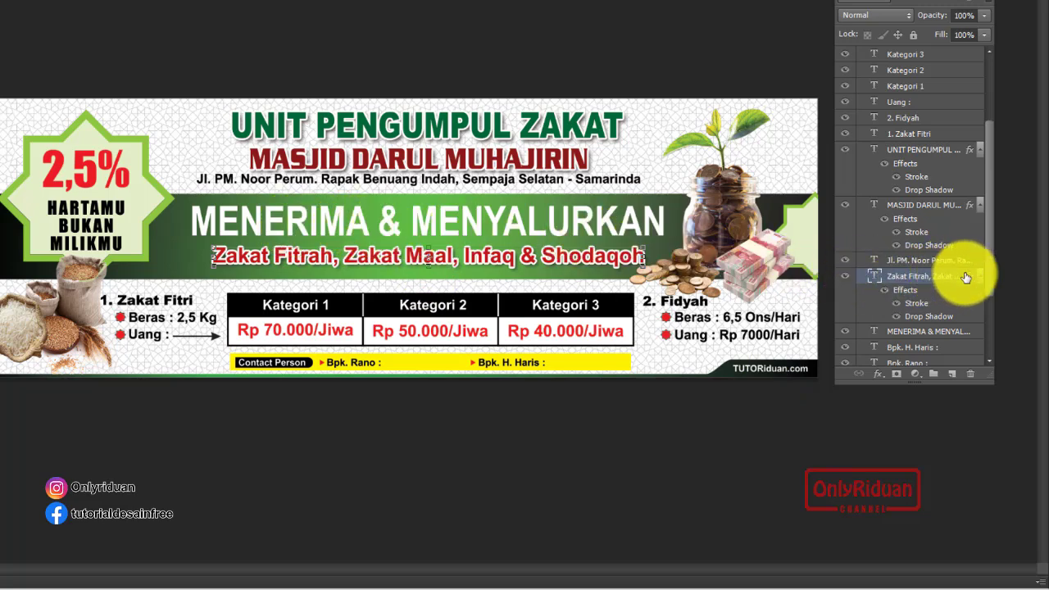
- Select the MENERIMA & MENYALURKAN headline layer and bring up its layer effects
scroll(967, 277, "up", 1)
scroll(966, 277, "down", 2)
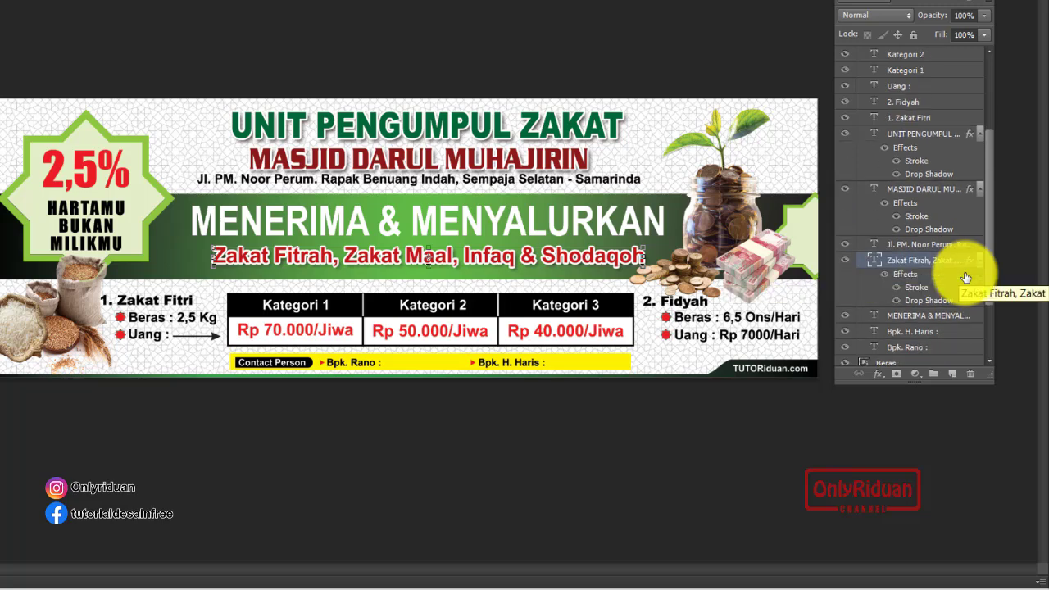
left_click(926, 317)
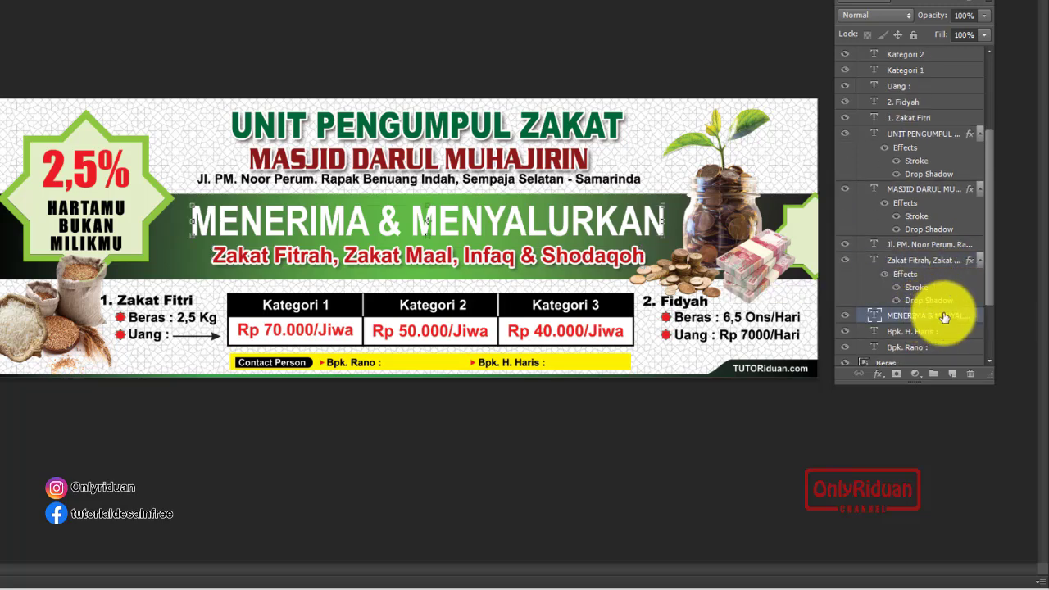
left_click(880, 375)
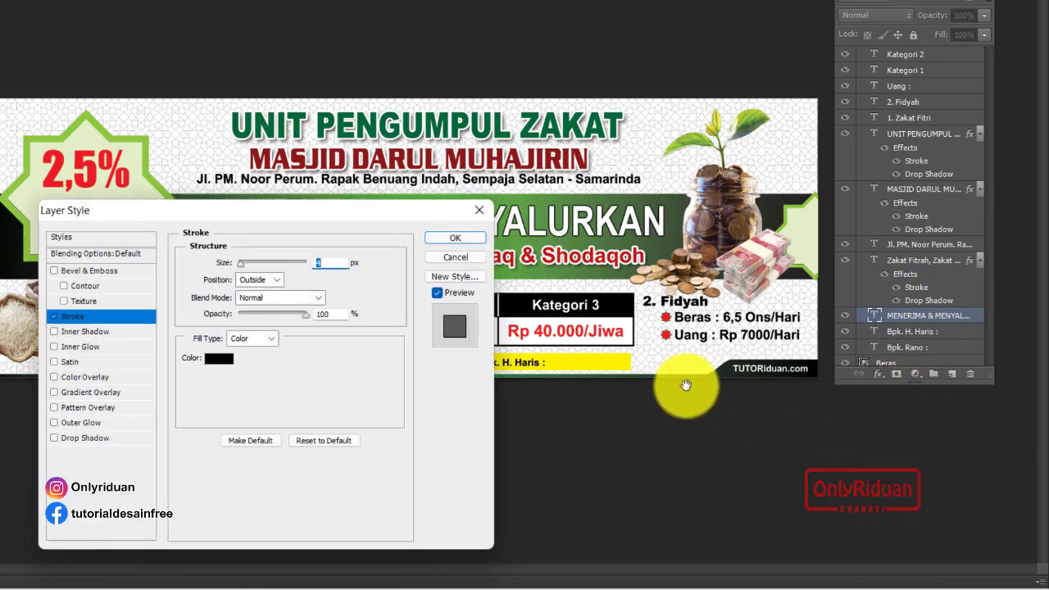
- Apply a 3 px black Stroke to the MENERIMA & MENYALURKAN headline
left_click_drag(353, 208, 347, 271)
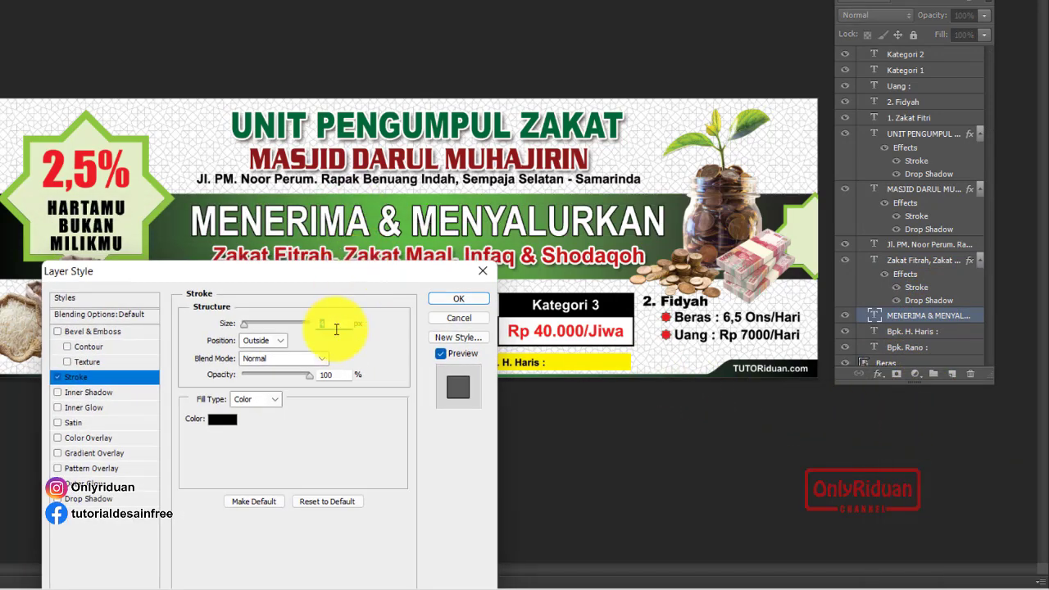
type("3")
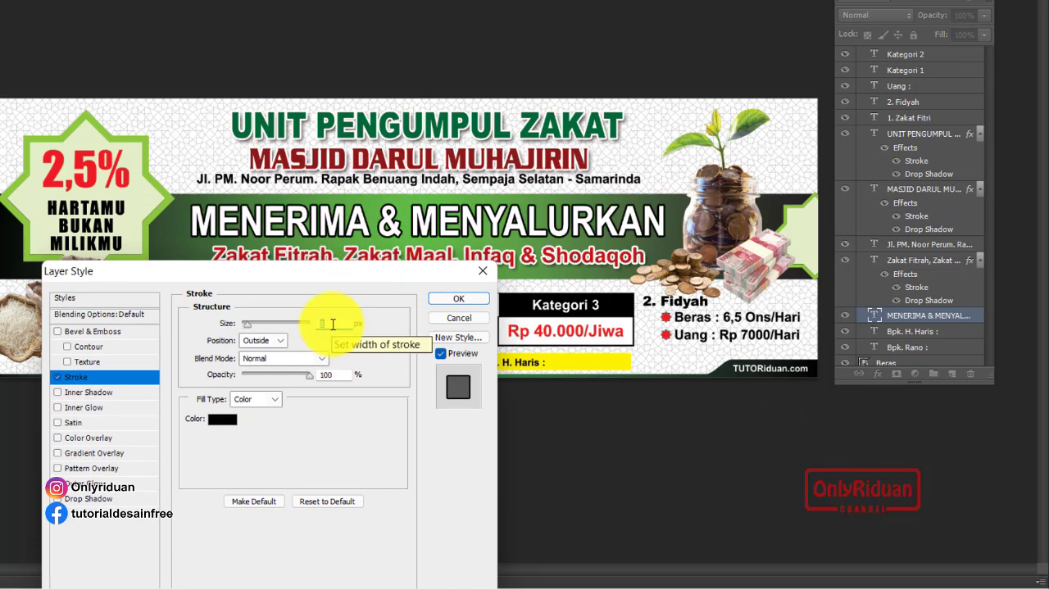
left_click(458, 299)
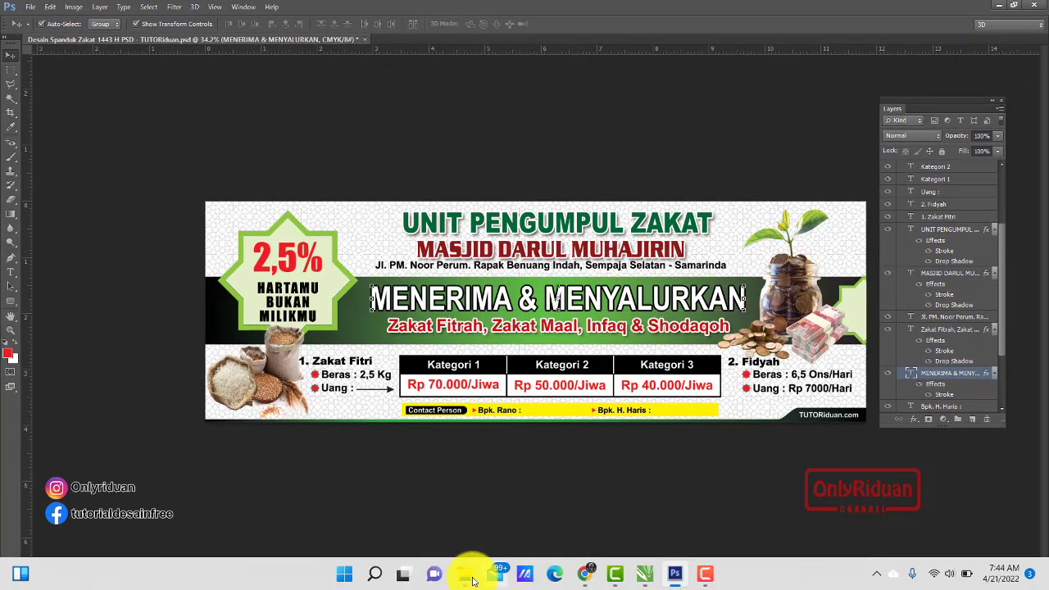
- Open Desain Banner Zakat 1443 H PSD from the PSD folder via File Explorer
left_click(471, 579)
left_click(297, 149)
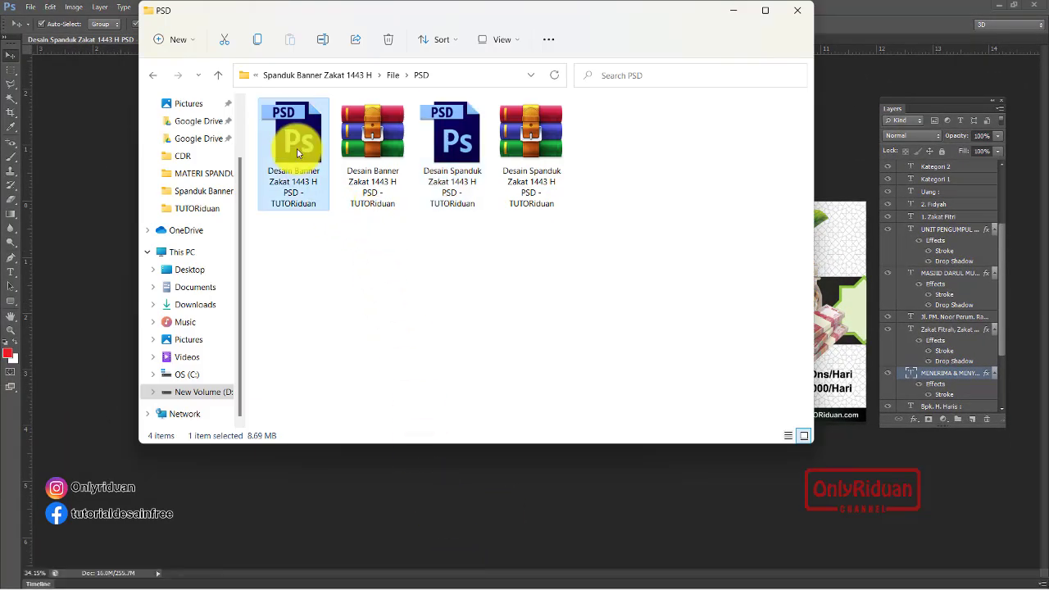
double_click(297, 148)
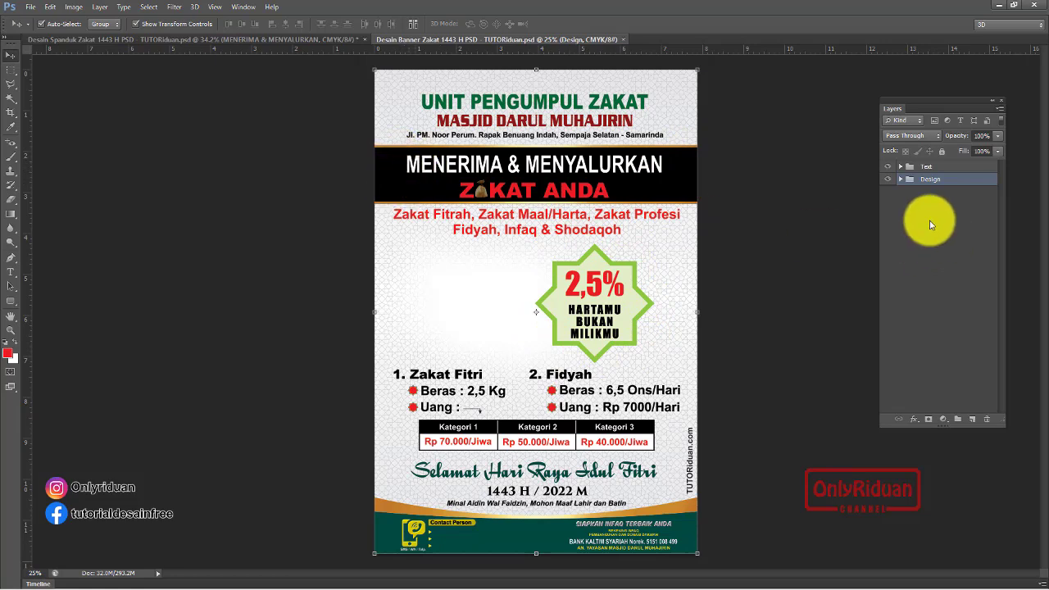
- Duplicate the star badge layer, shrink it to about 40% and place it at the header's right end
left_click(900, 179)
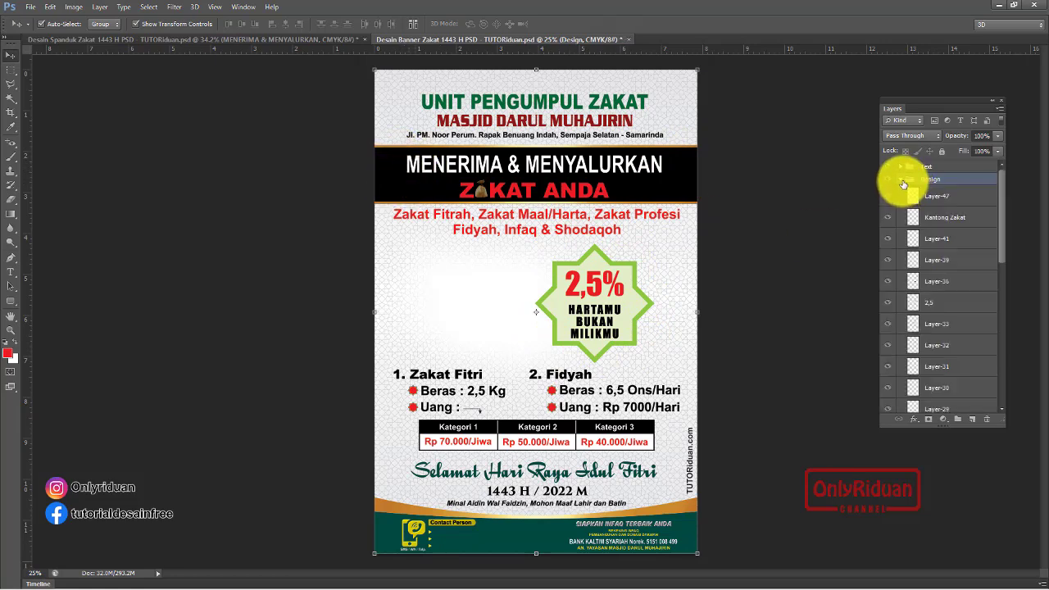
scroll(975, 278, "down", 2)
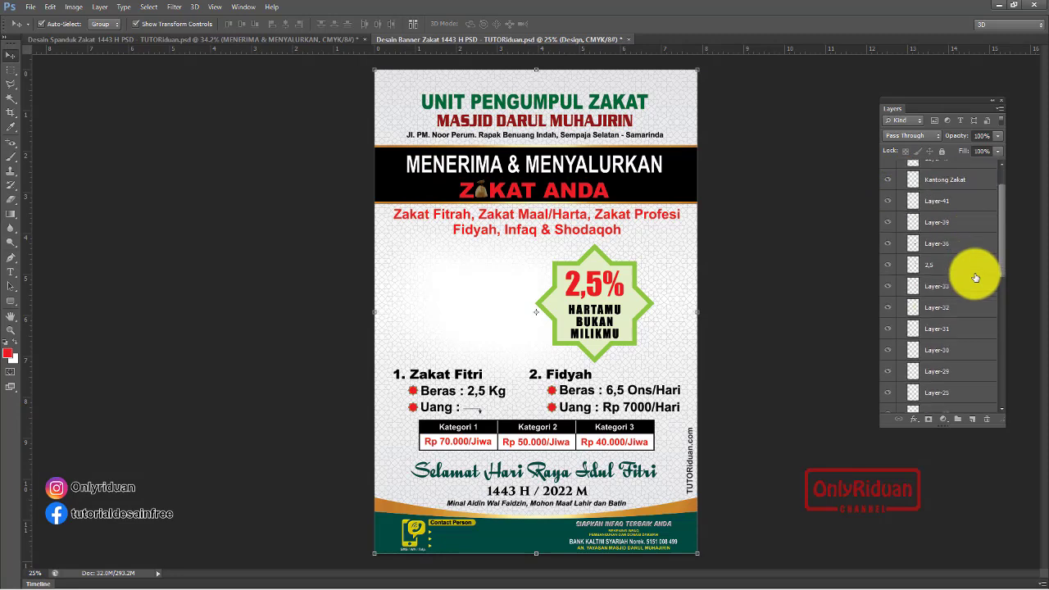
left_click(888, 286)
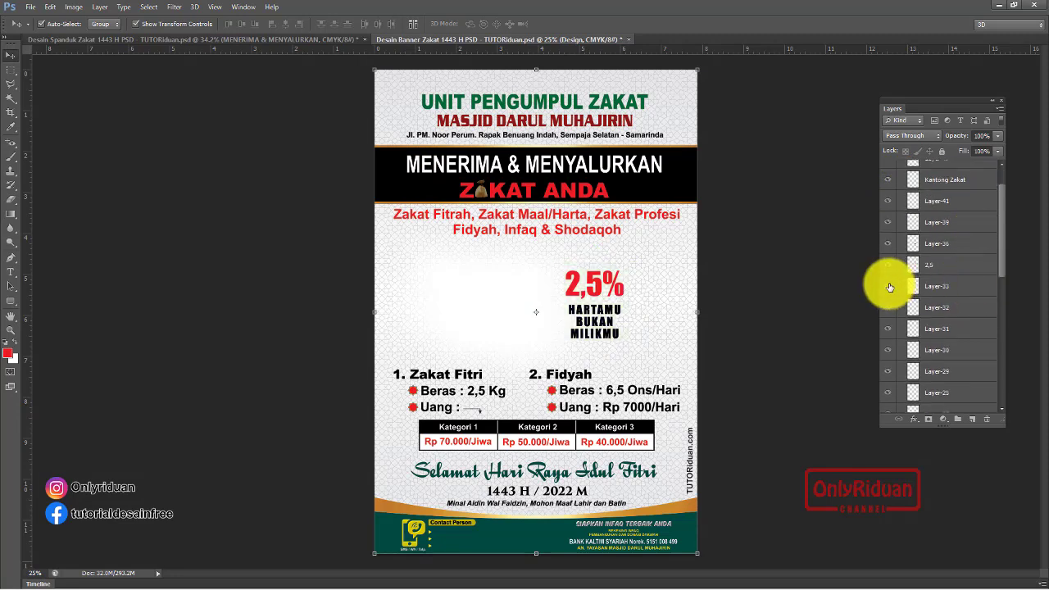
left_click(889, 286)
left_click(939, 287)
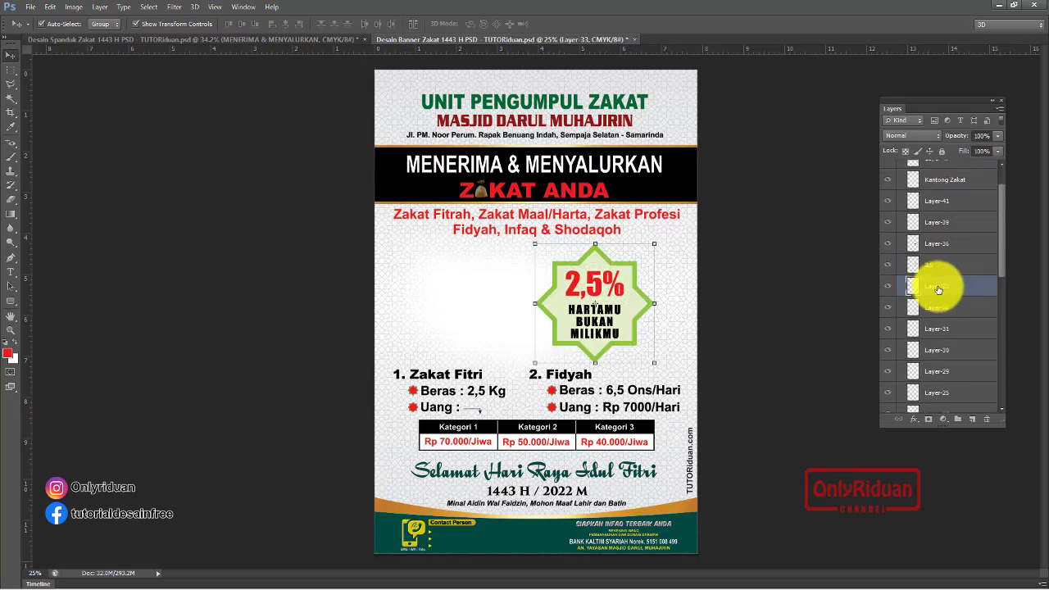
key("ctrl+j")
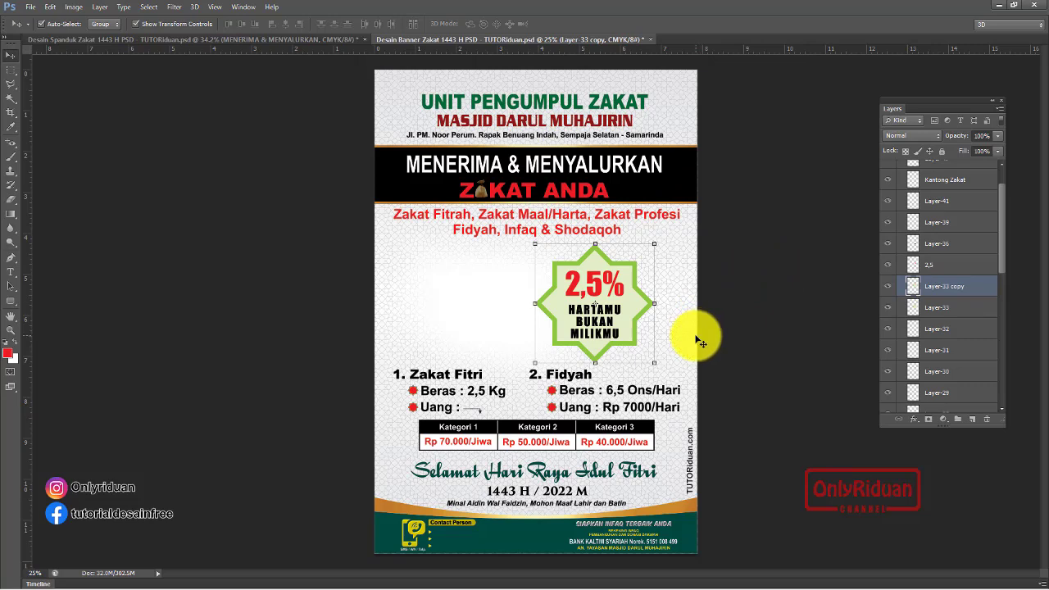
left_click_drag(653, 363, 618, 321)
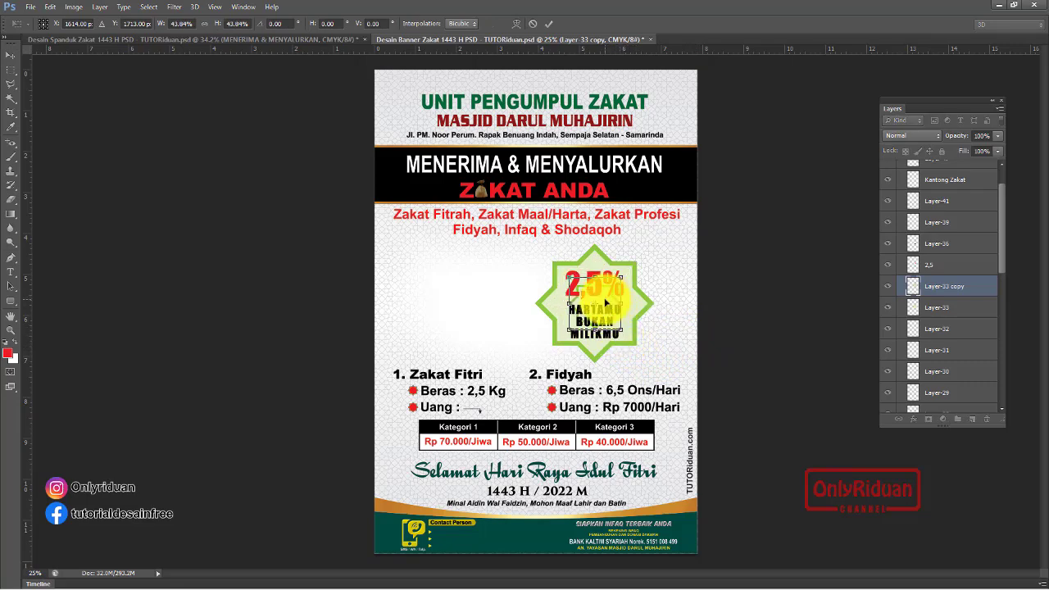
left_click_drag(607, 304, 709, 172)
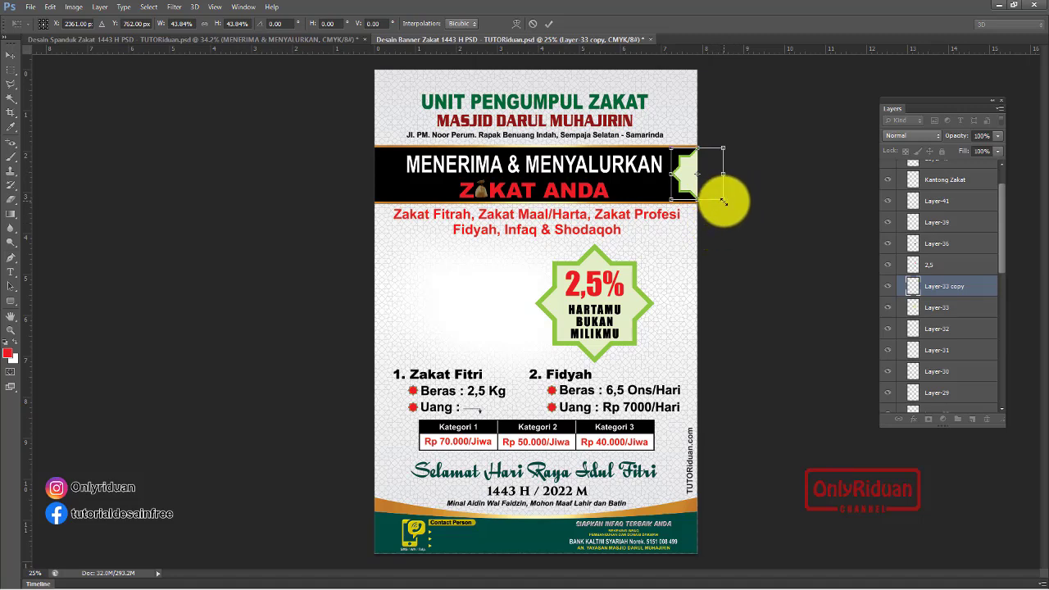
left_click_drag(723, 201, 720, 199)
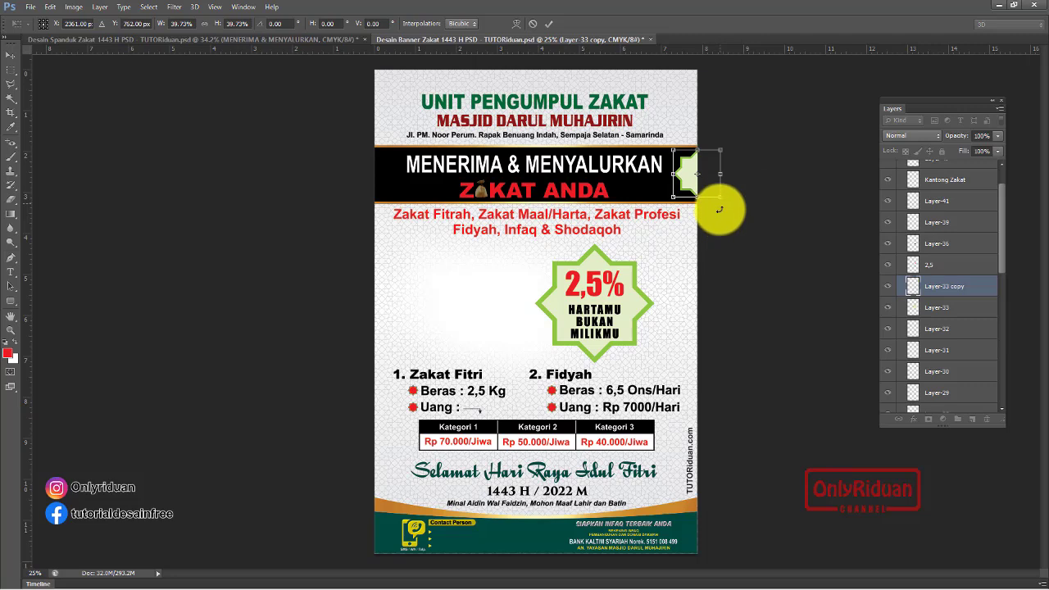
left_click(550, 24)
- Place star badge copies at the header's left end and both ends of the footer
key("ctrl+j")
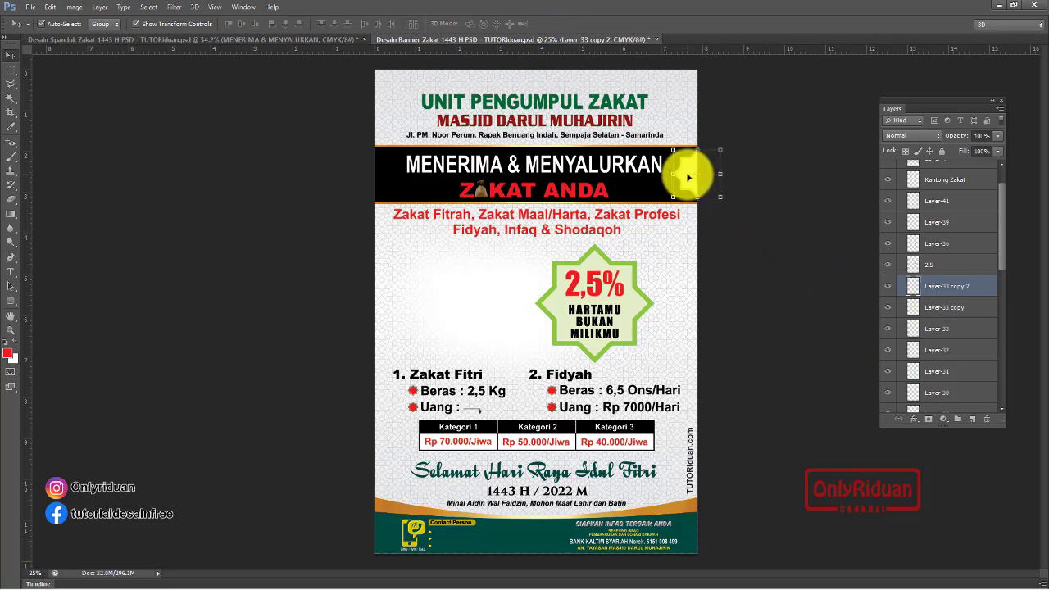
left_click_drag(691, 178, 369, 179)
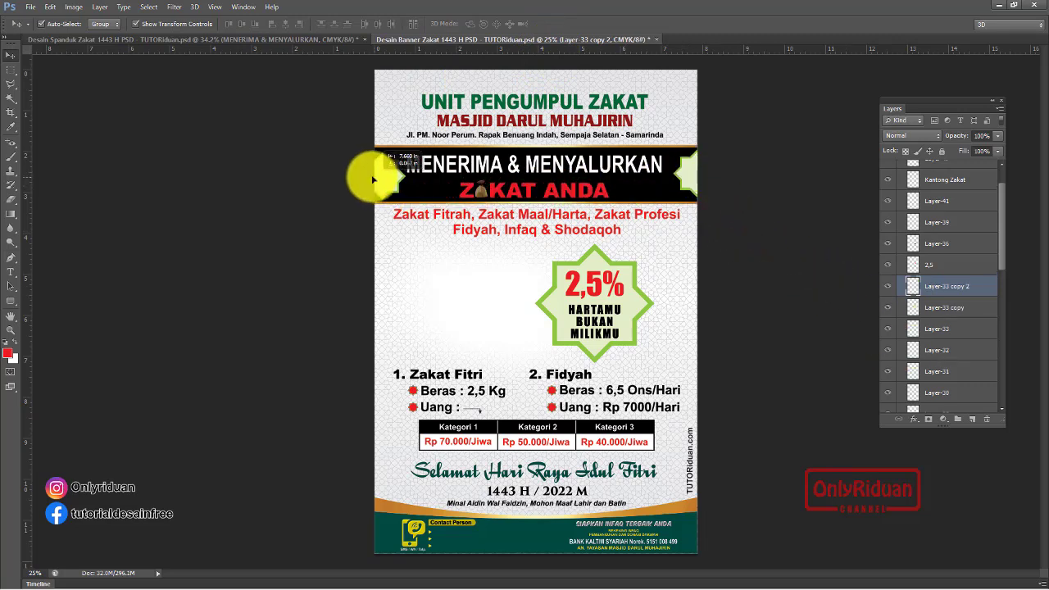
left_click_drag(368, 177, 368, 175)
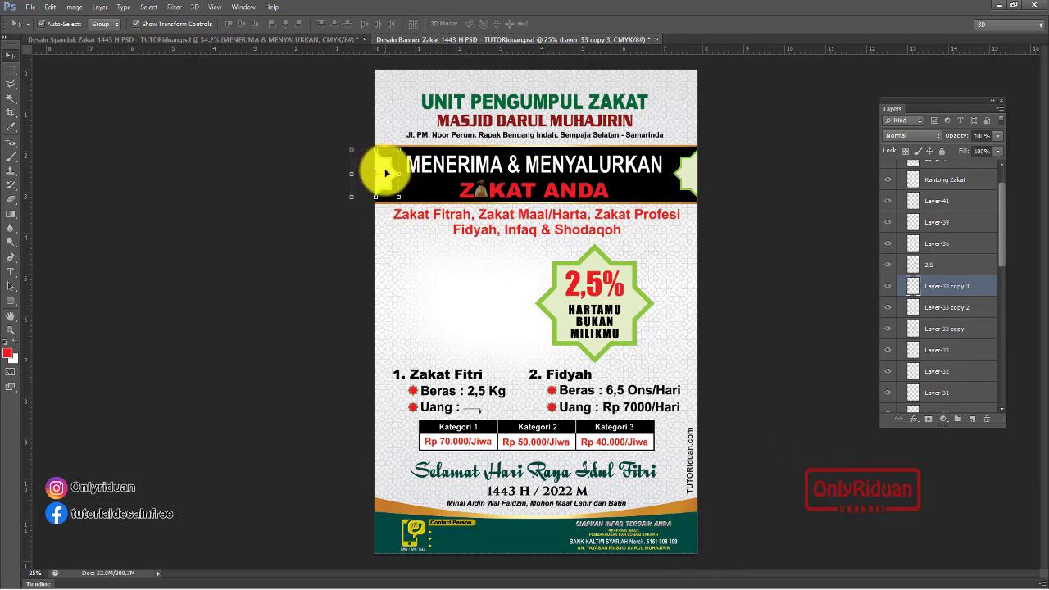
left_click_drag(386, 173, 382, 533)
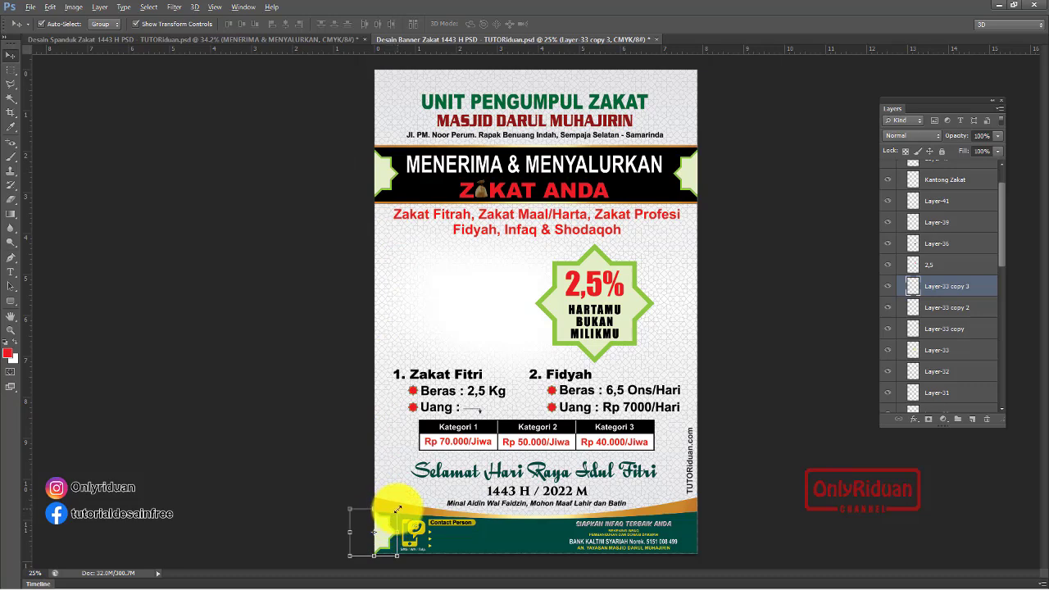
left_click_drag(397, 509, 393, 513)
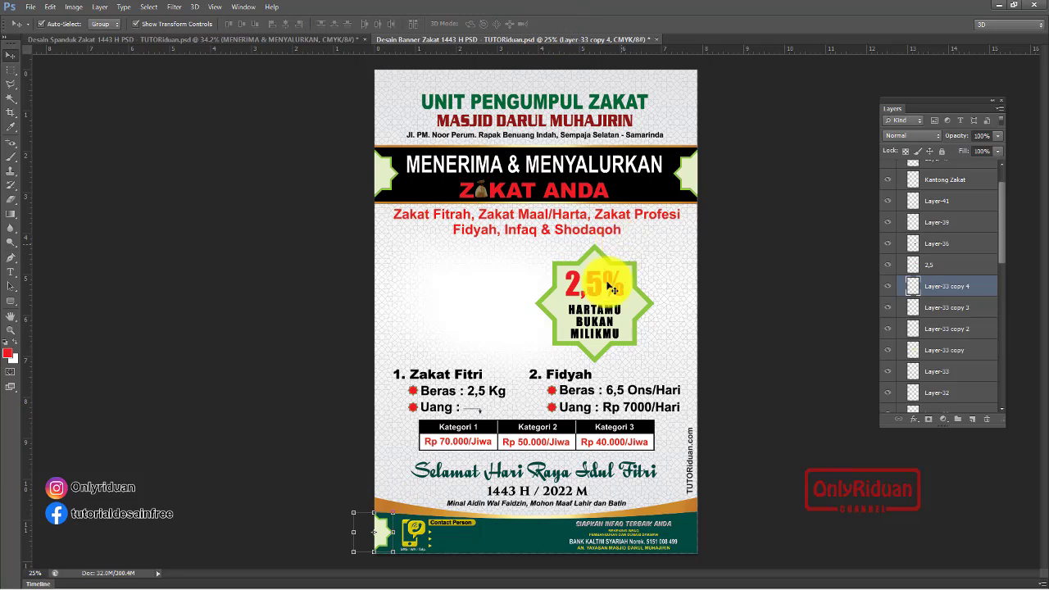
left_click_drag(377, 532, 701, 537)
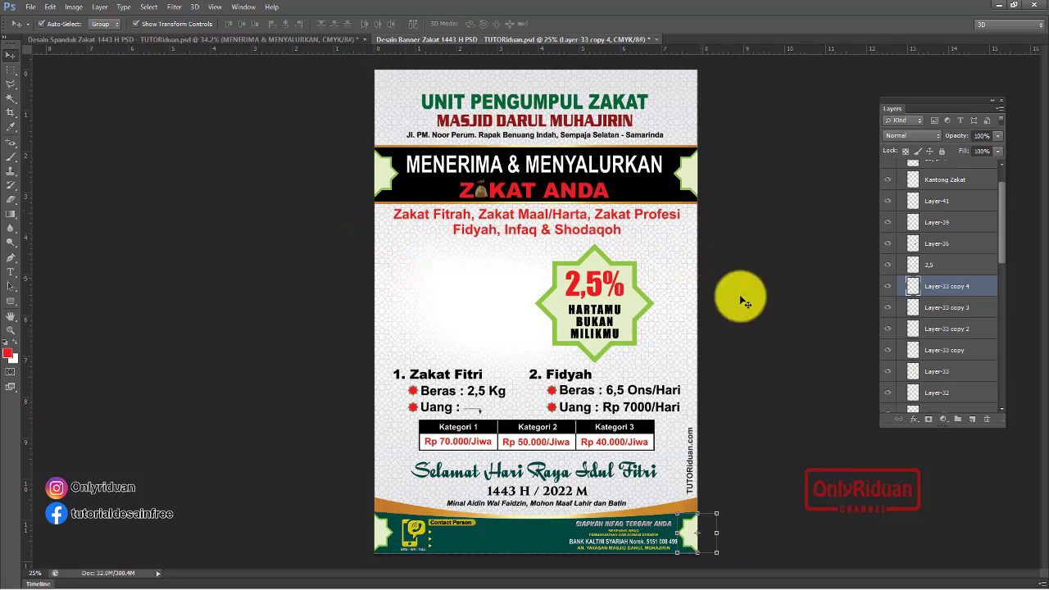
- Collapse and select the Design group, then place the Pangan image file
scroll(937, 334, "up", 2)
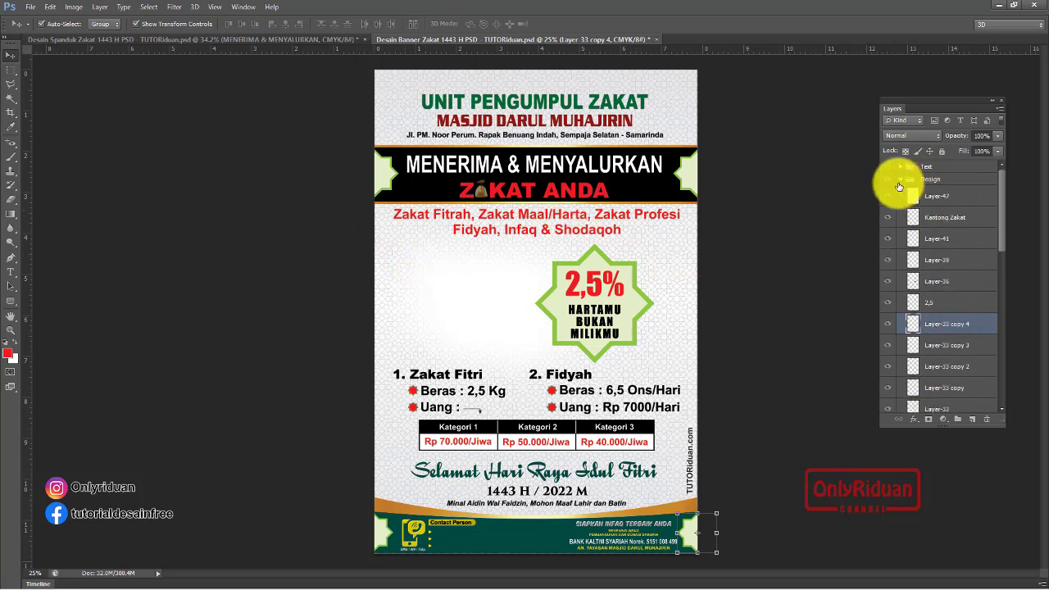
left_click(901, 179)
left_click(960, 180)
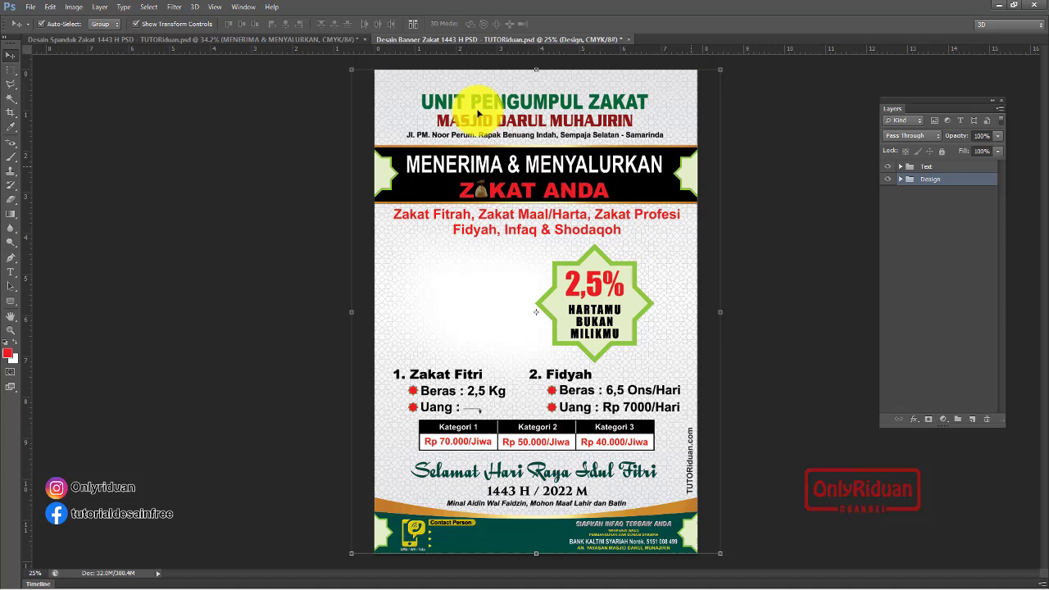
left_click(28, 8)
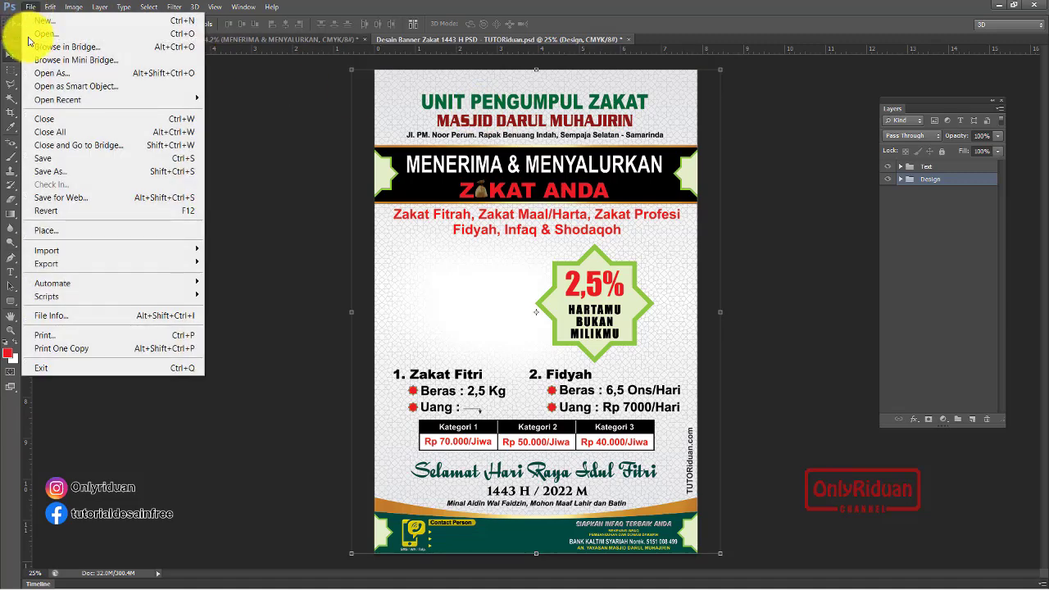
left_click(75, 230)
left_click(434, 287)
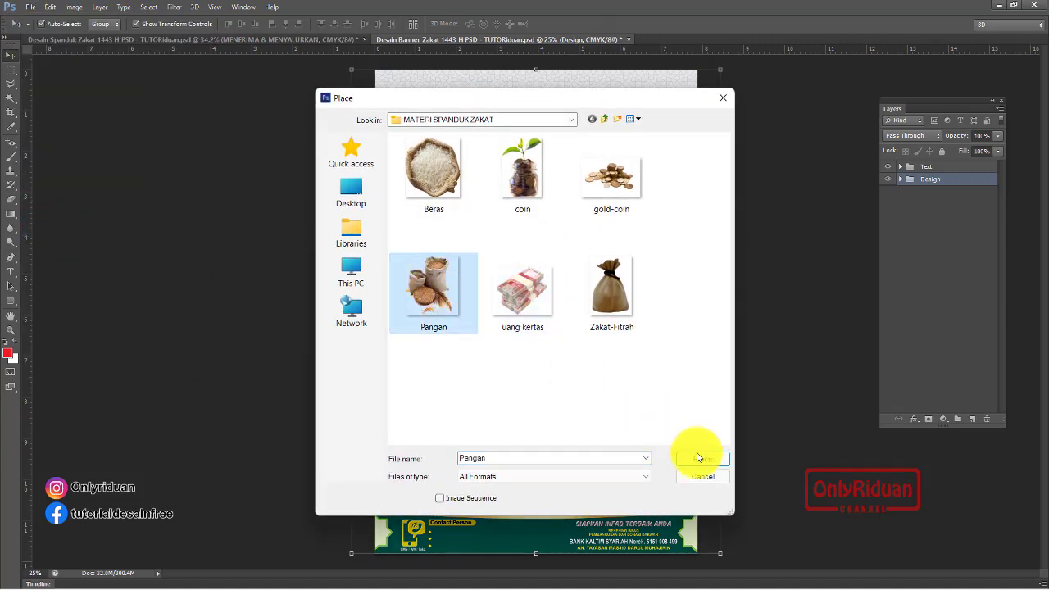
- Place the Pangan grain sacks image, shrunk to about two-thirds and moved left
left_click(699, 456)
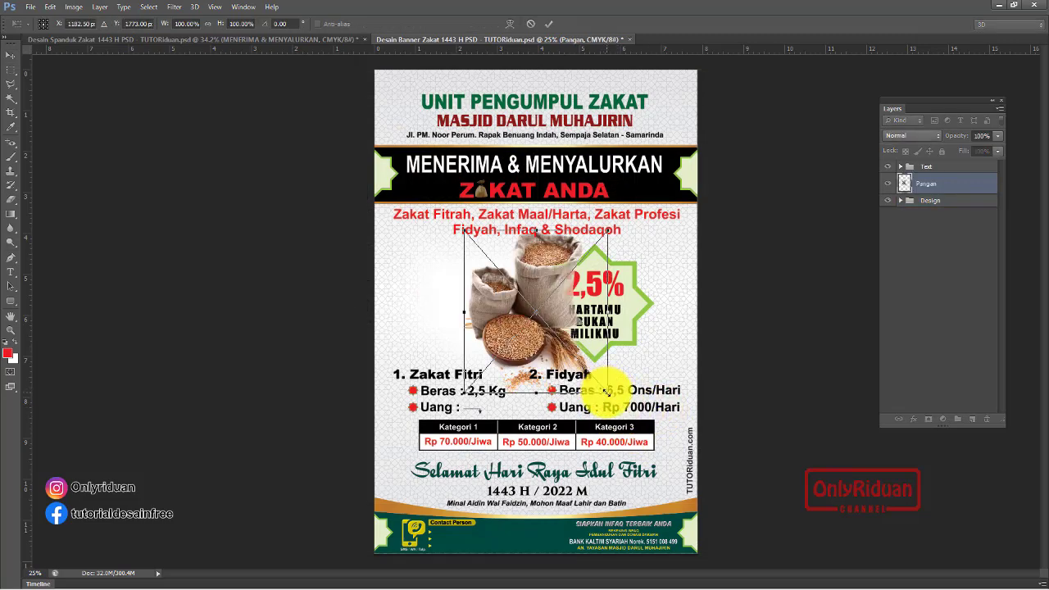
left_click_drag(605, 392, 569, 375)
left_click_drag(510, 316, 436, 319)
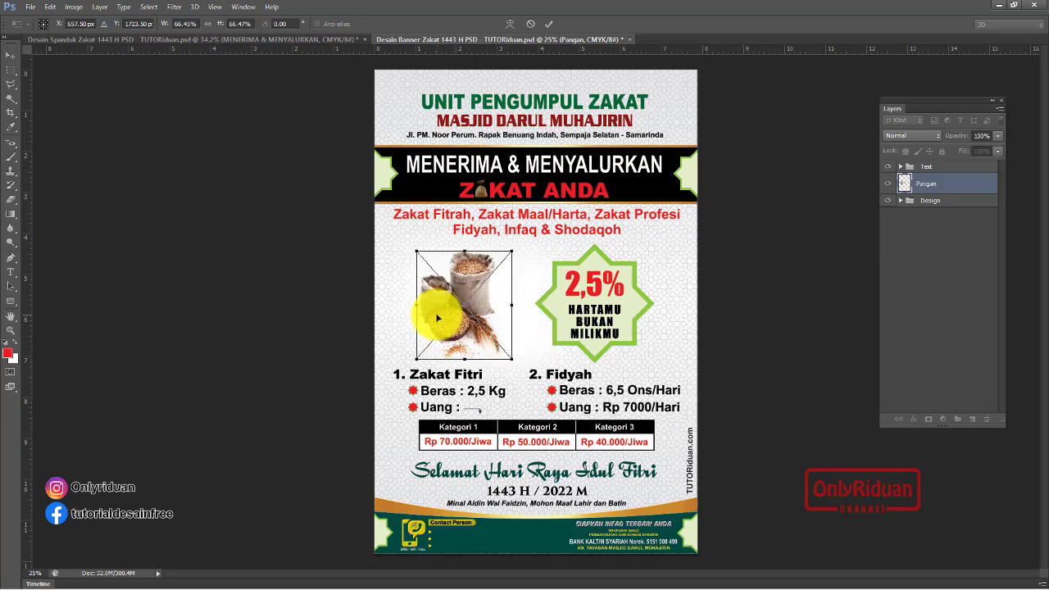
left_click_drag(508, 254, 505, 258)
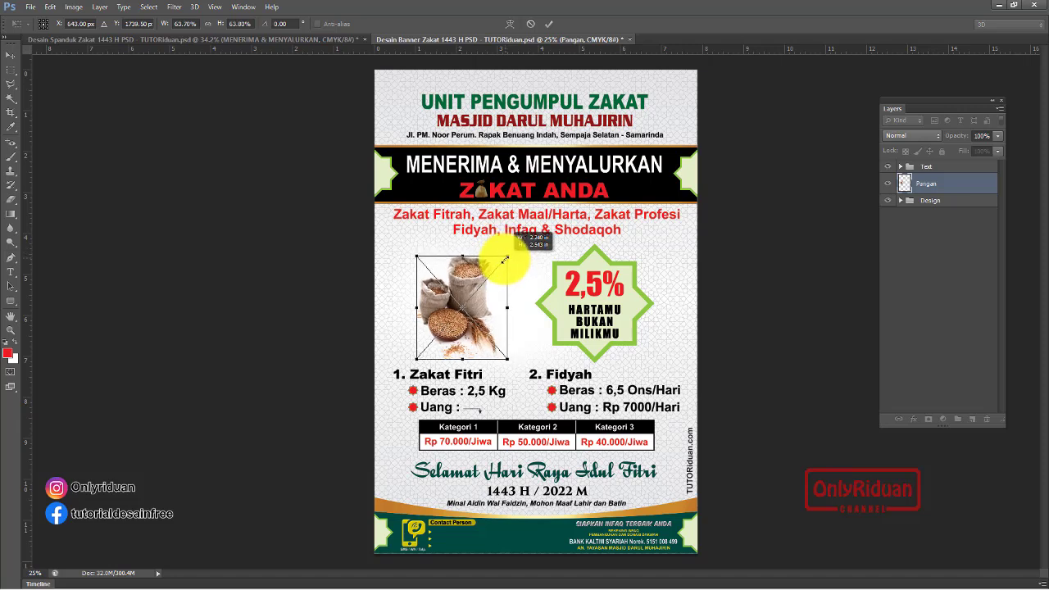
left_click(548, 22)
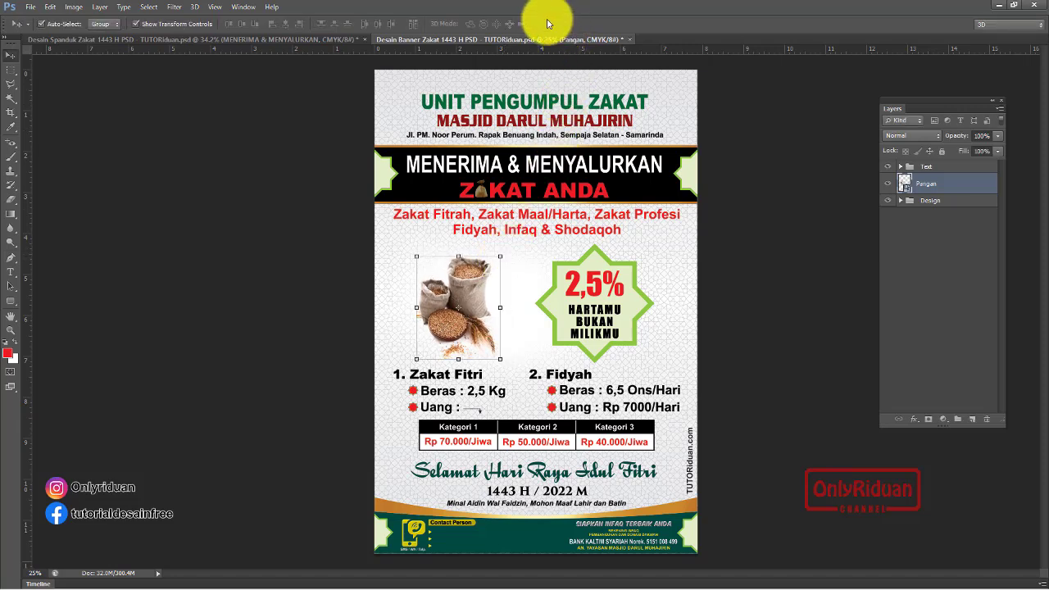
- Place the coin jar image beside the grain sacks and stack its layer beneath Pangan
left_click(31, 8)
left_click(70, 228)
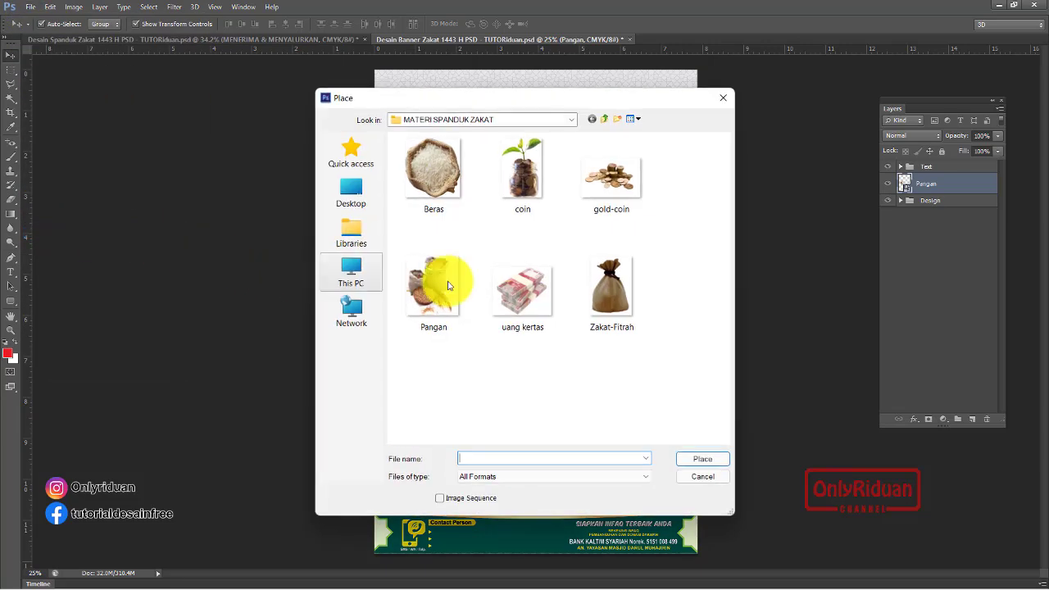
left_click(522, 168)
left_click(701, 459)
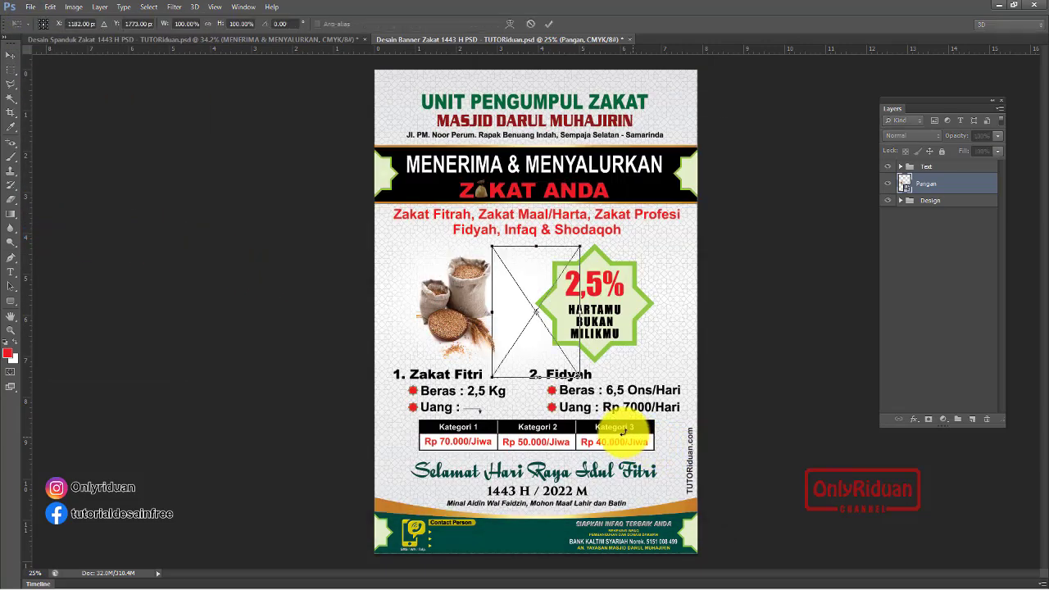
mouse_move(541, 349)
left_mouse_down()
mouse_move(519, 327)
mouse_move(548, 340)
left_mouse_up()
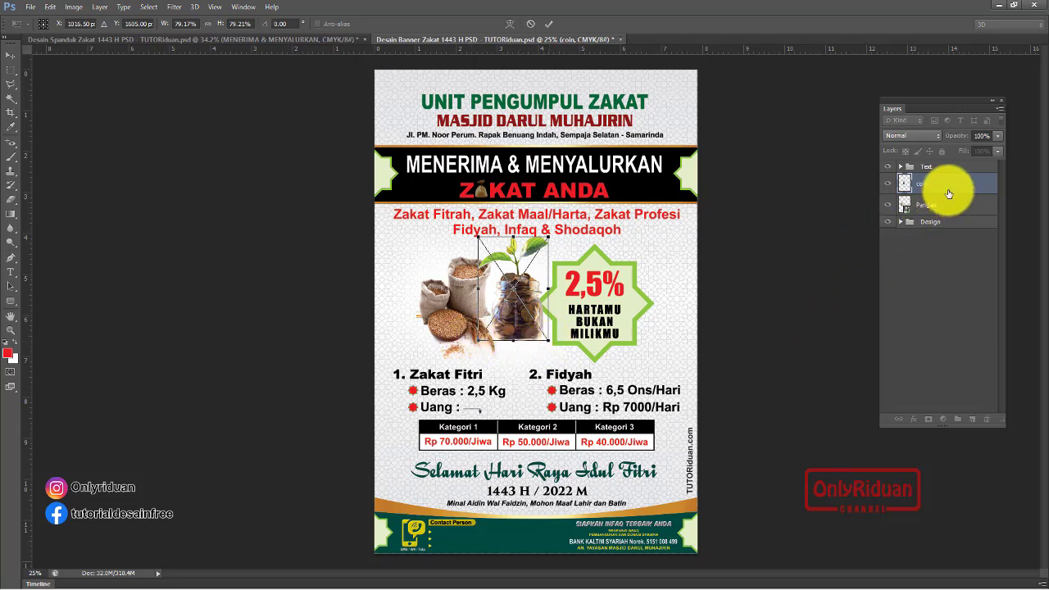
left_click(549, 24)
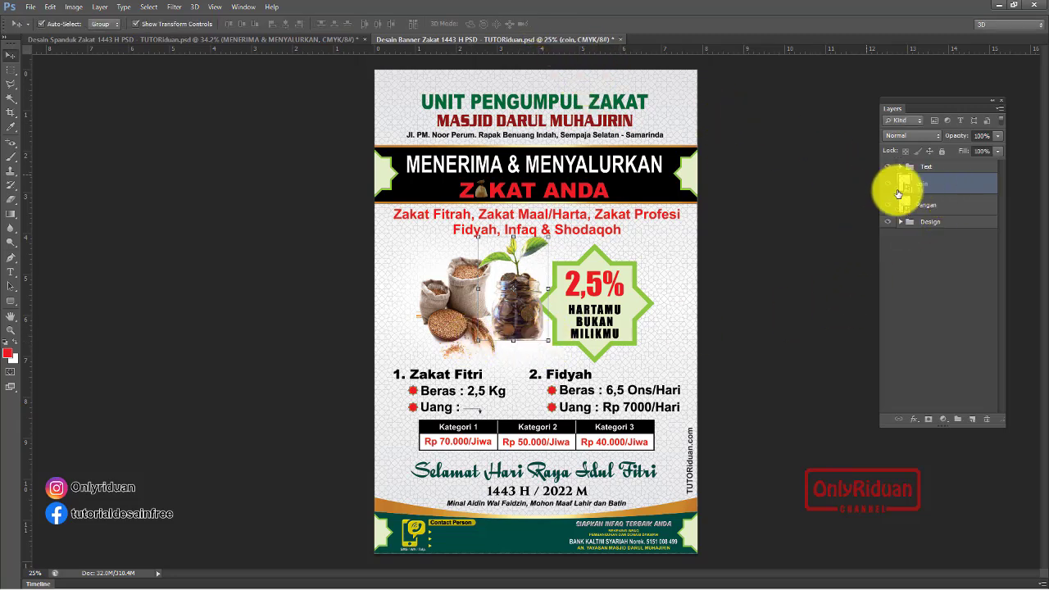
left_click_drag(937, 184, 934, 212)
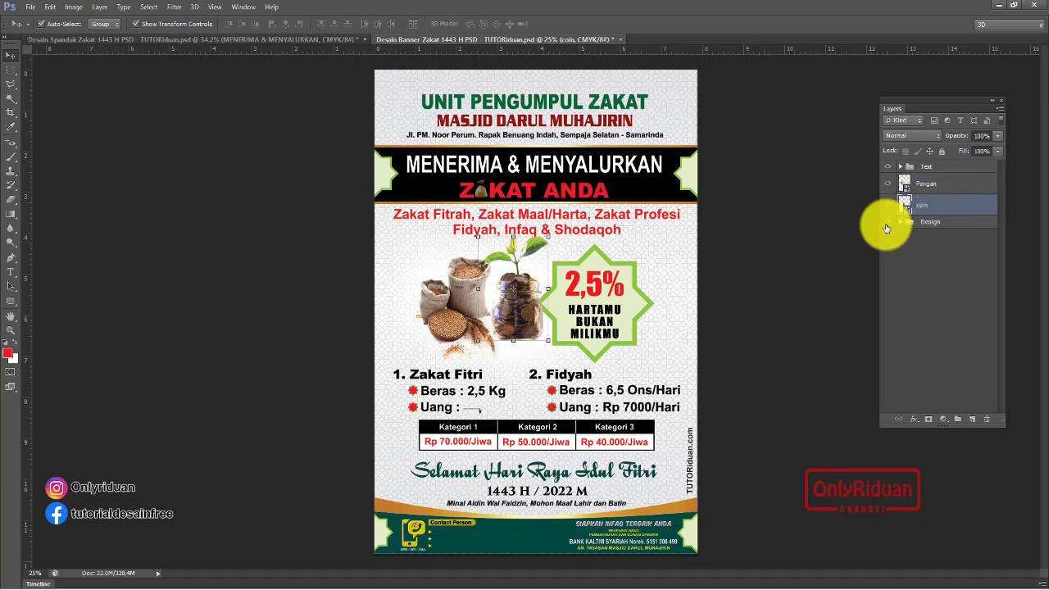
left_click(459, 322)
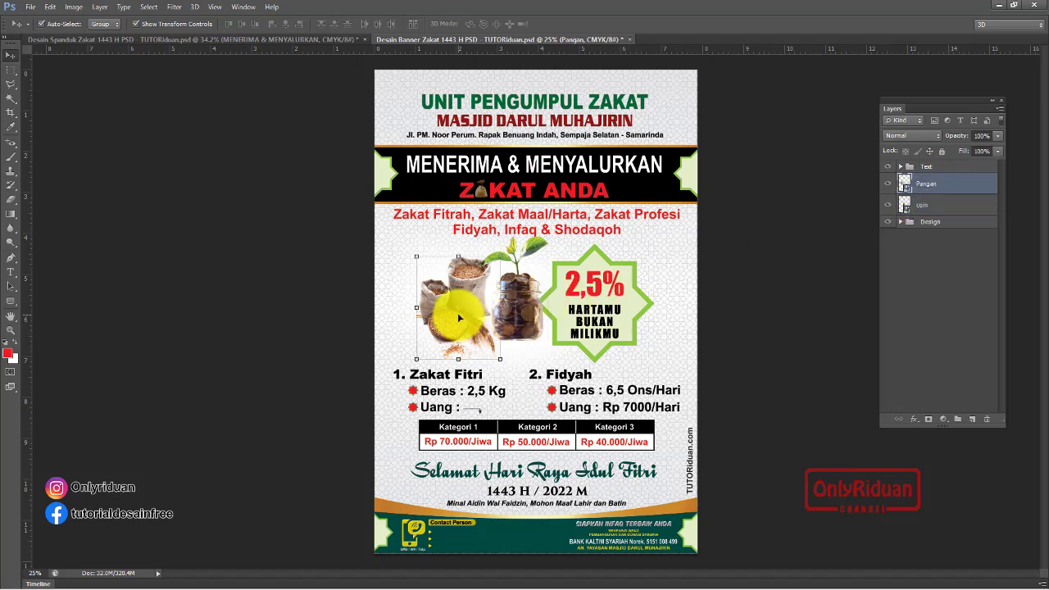
key("shift+Right")
key("shift+Right")
key("shift+Right")
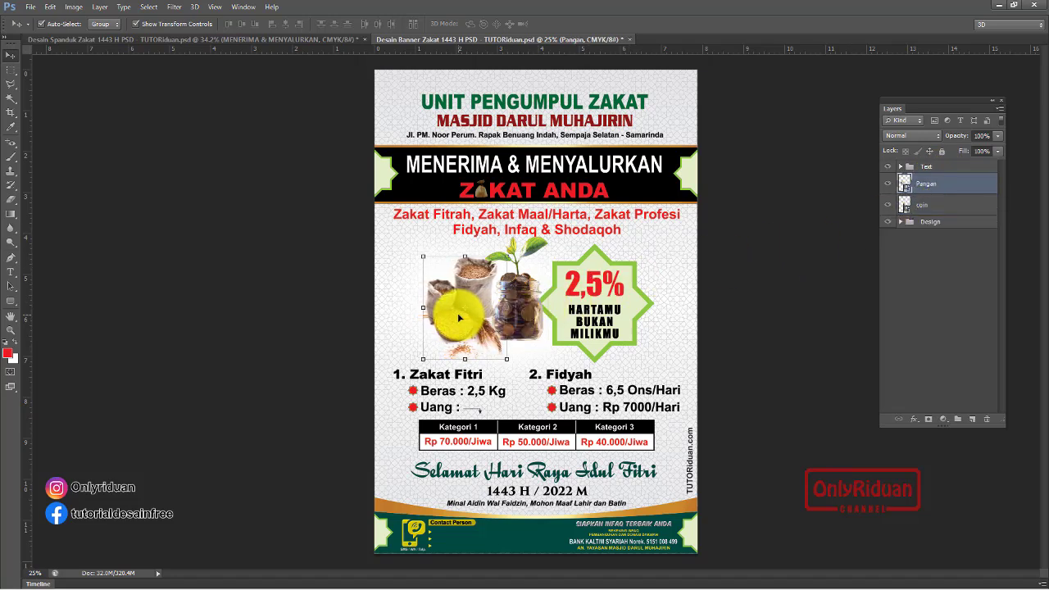
- Place the gold-coin image, shrunk small and positioned above the Zakat Fitri heading
left_click(30, 7)
left_click(65, 229)
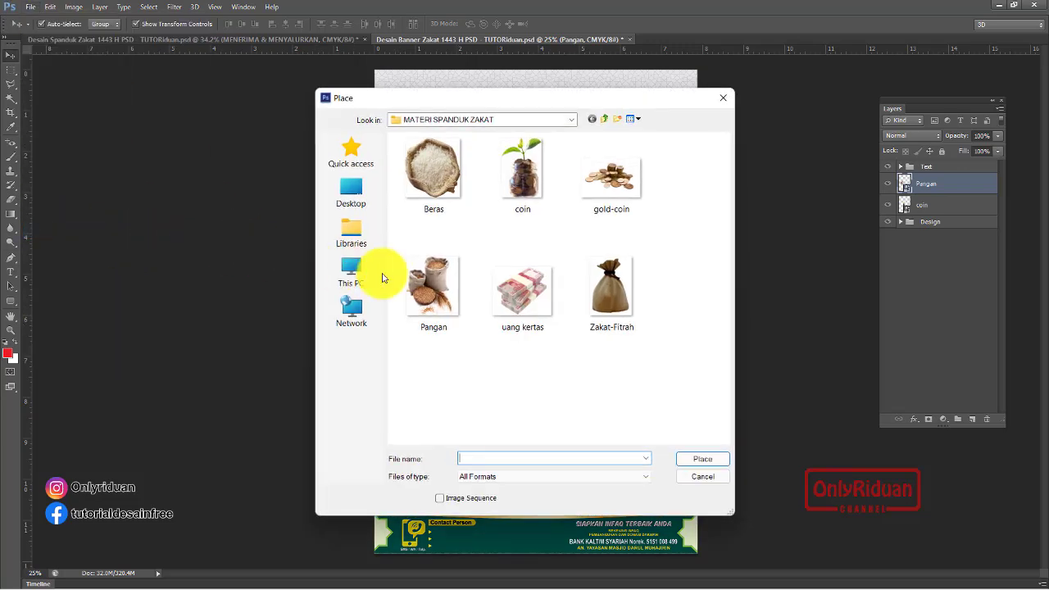
left_click(625, 188)
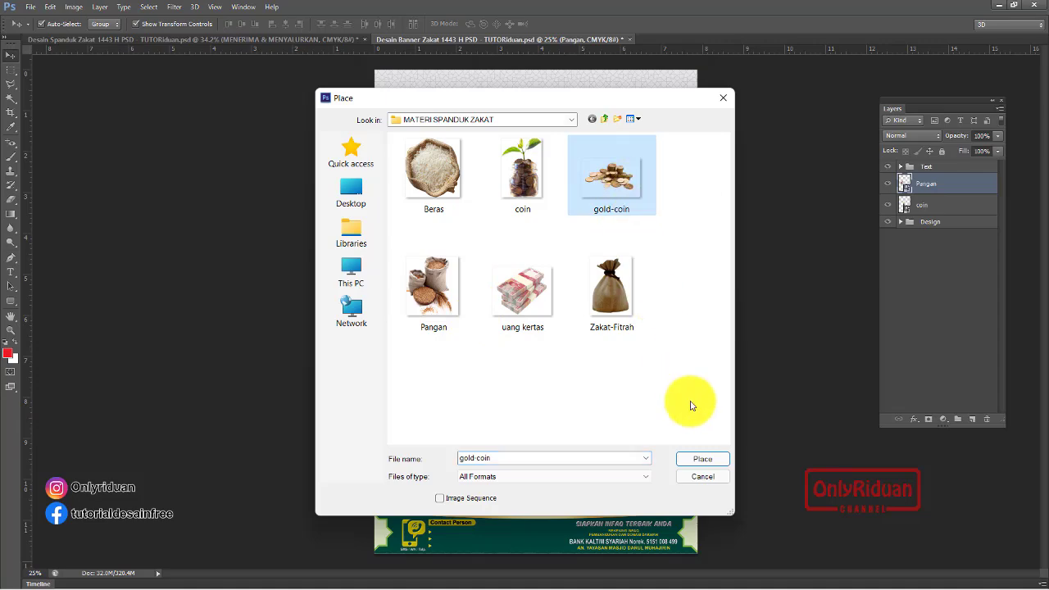
left_click(703, 458)
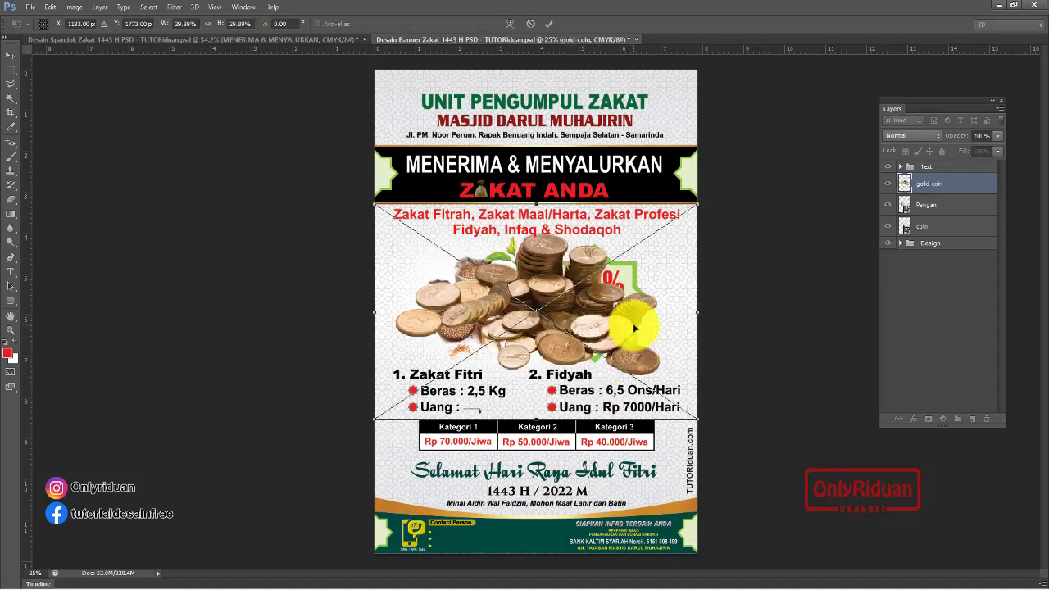
left_click_drag(699, 205, 575, 269)
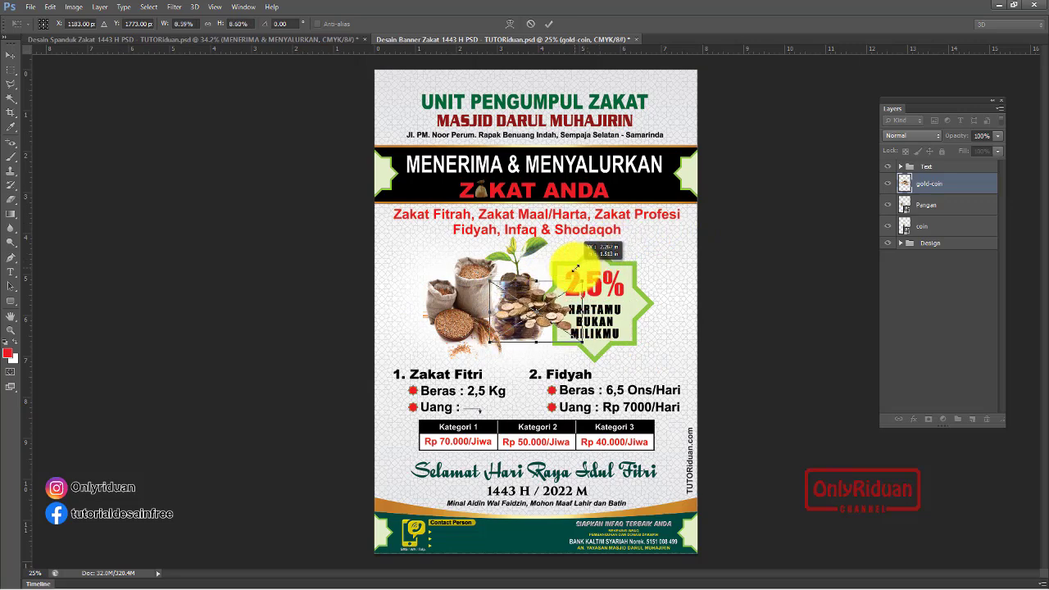
left_click_drag(552, 319, 503, 357)
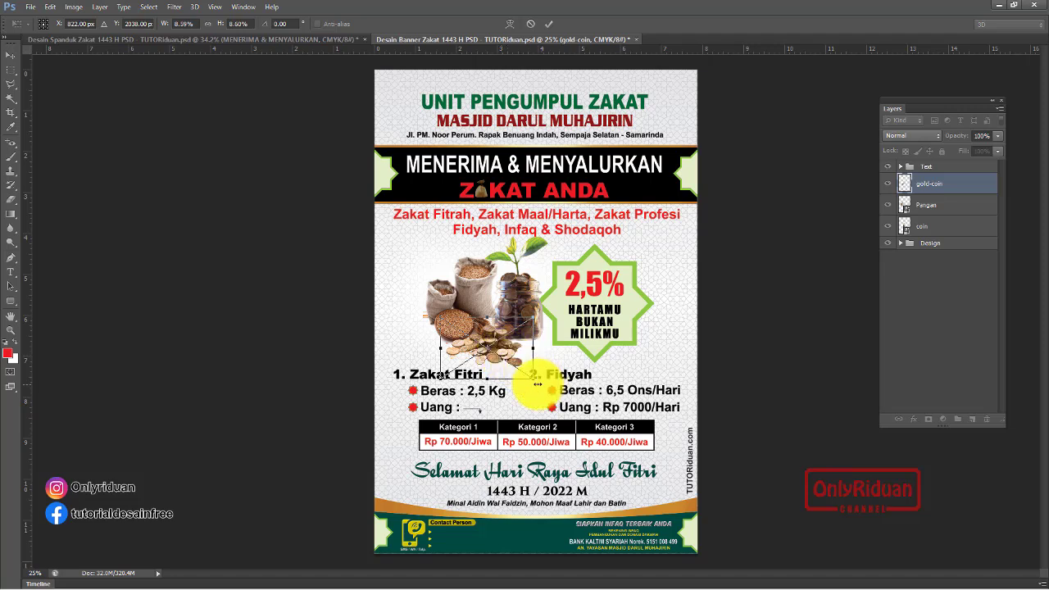
left_click_drag(534, 377, 525, 370)
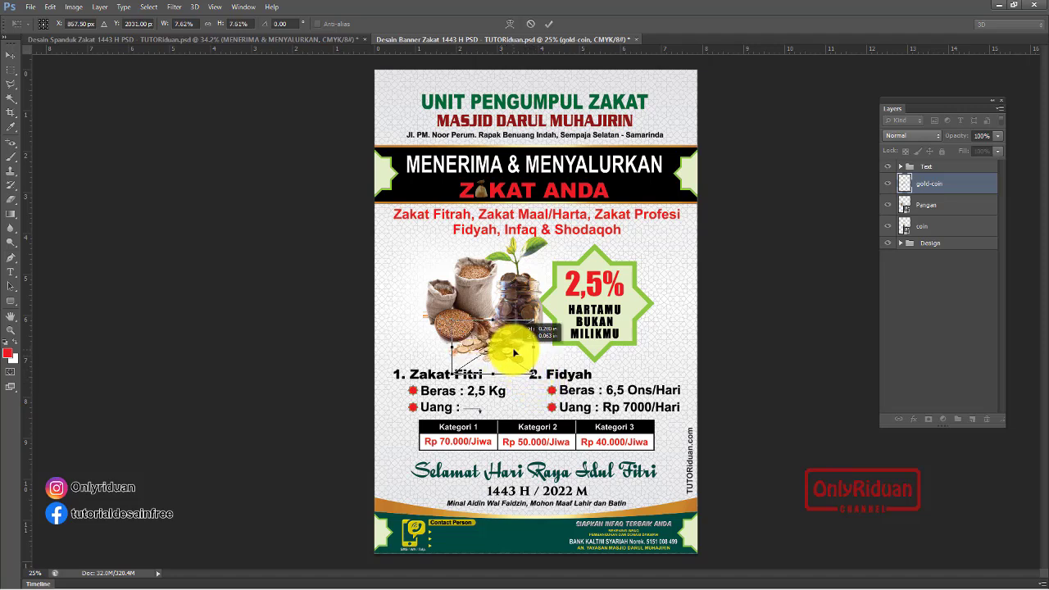
left_click_drag(533, 373, 524, 366)
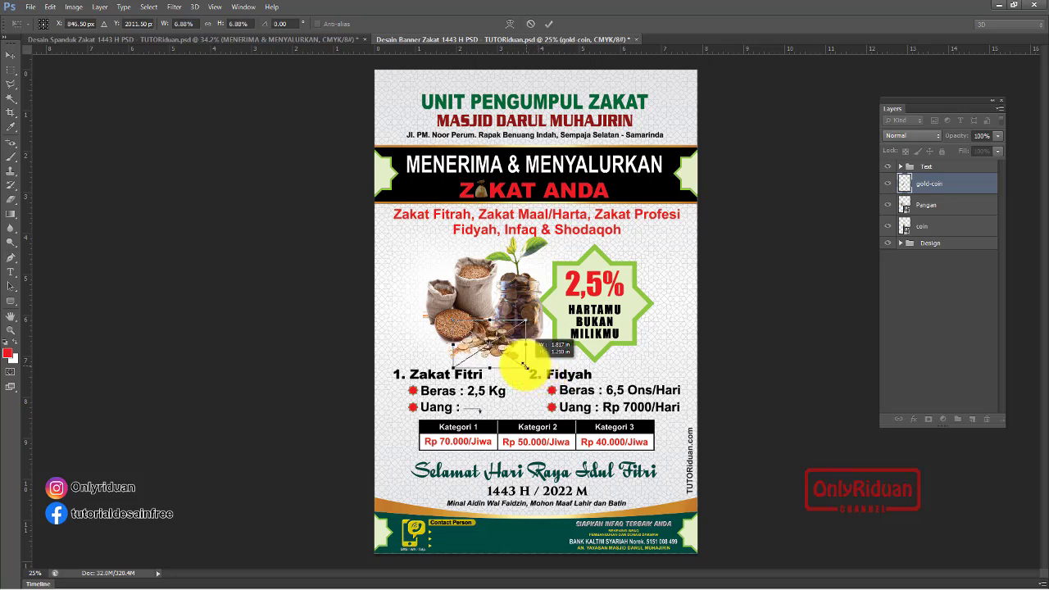
left_click(546, 23)
- Place the uang kertas banknote image scaled to about 9%
left_click(30, 7)
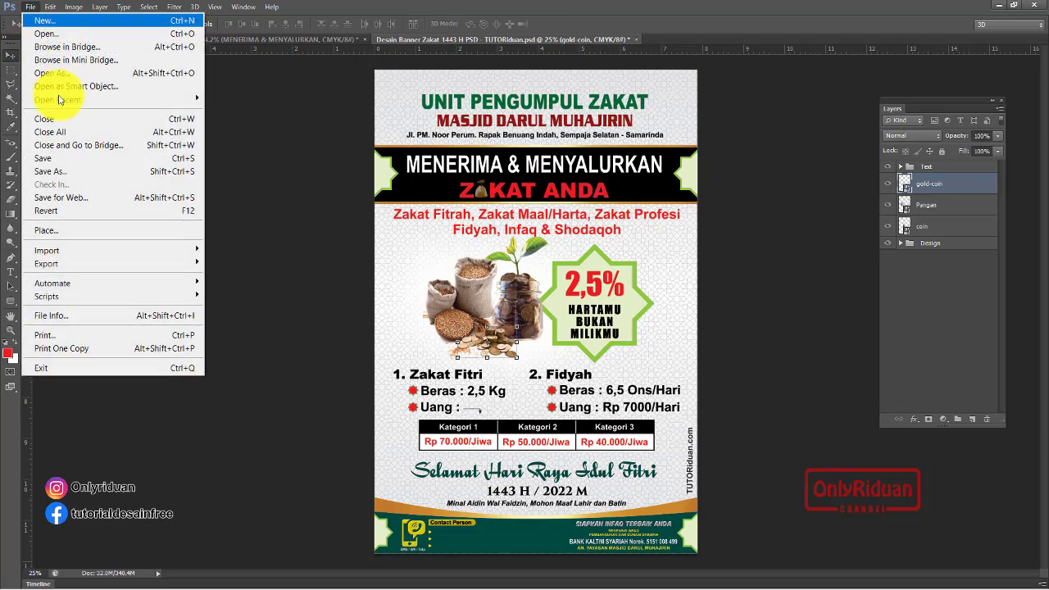
left_click(74, 230)
left_click(549, 307)
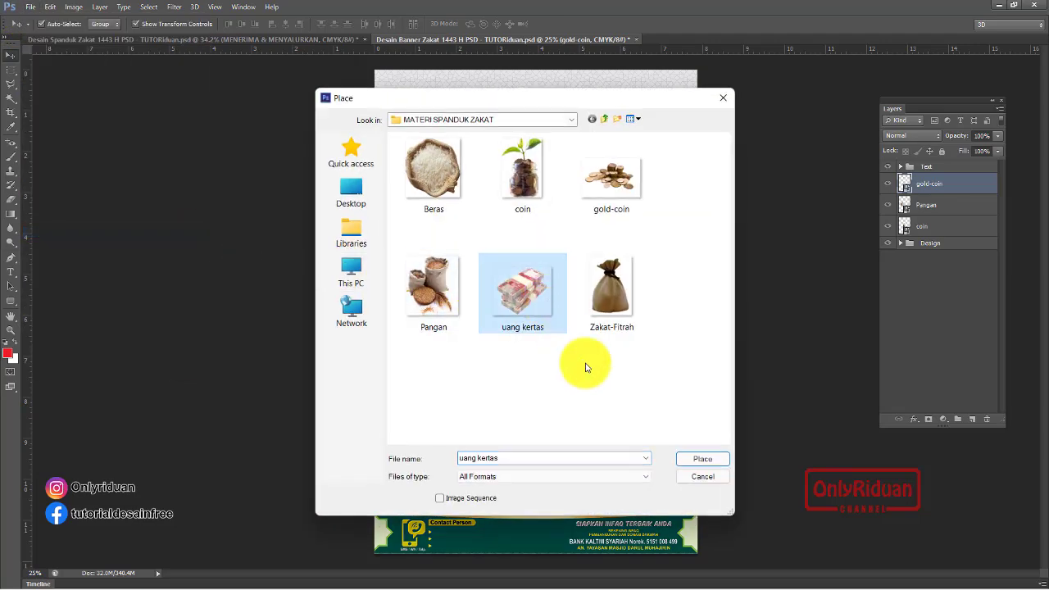
left_click(702, 459)
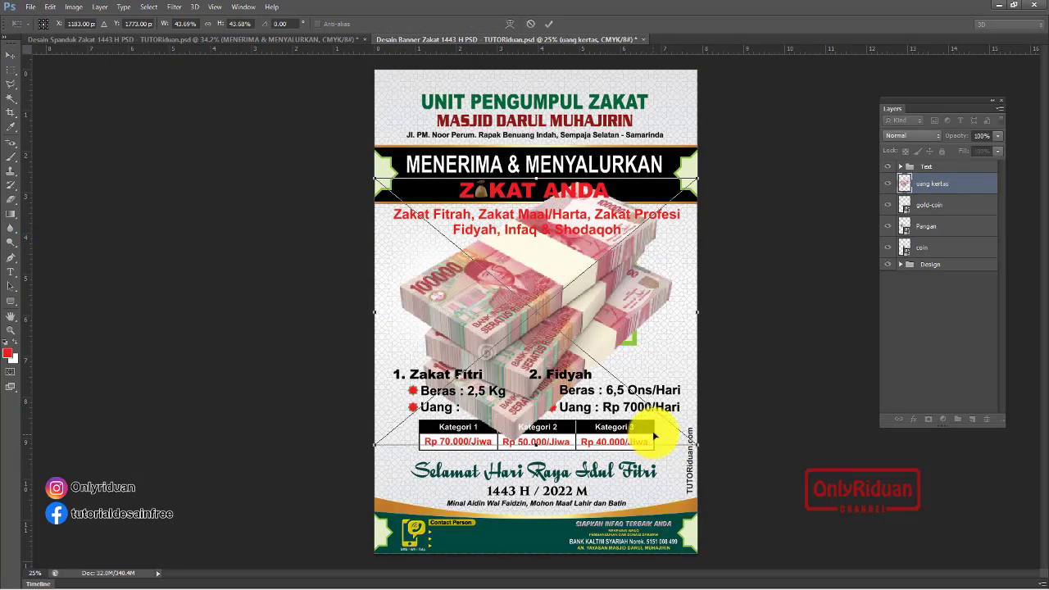
mouse_move(696, 447)
left_mouse_down()
mouse_move(555, 322)
mouse_move(554, 340)
left_mouse_up()
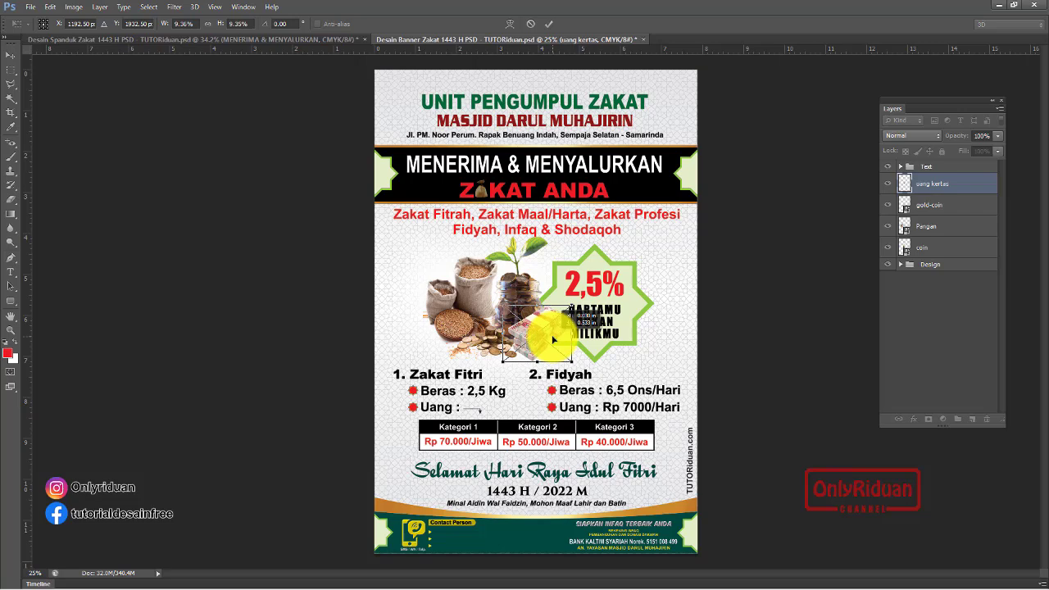
left_click(548, 24)
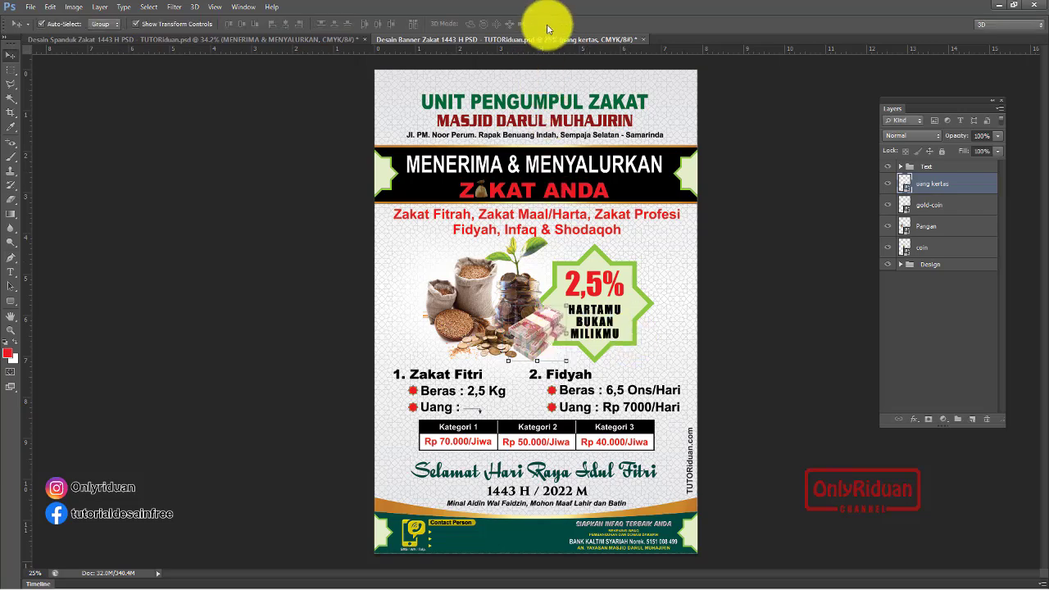
- Place the Beras rice image left of the grain sacks, scaled to about 21%
left_click(31, 7)
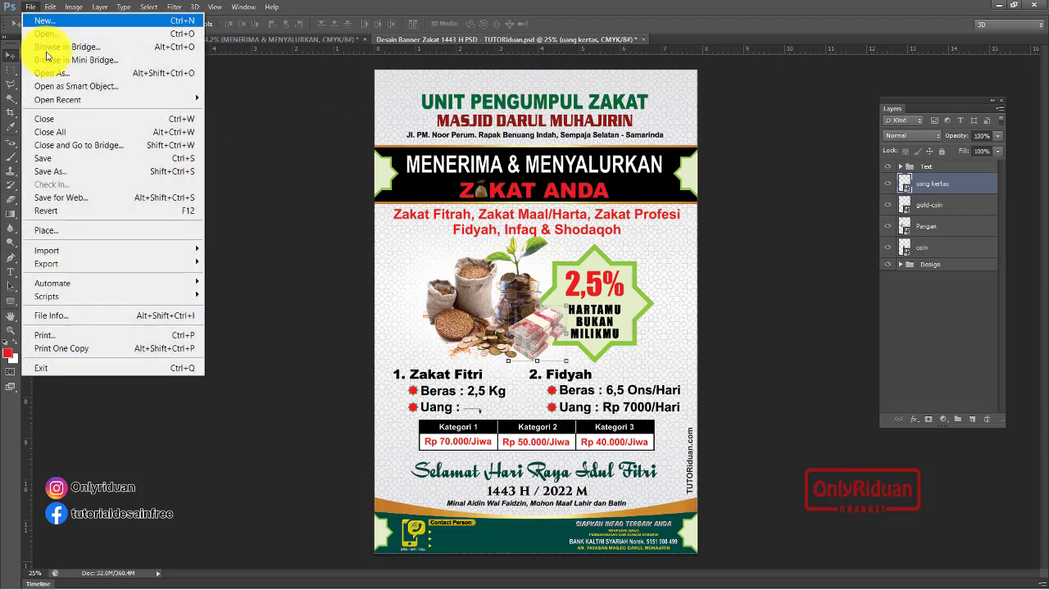
left_click(54, 223)
left_click(449, 201)
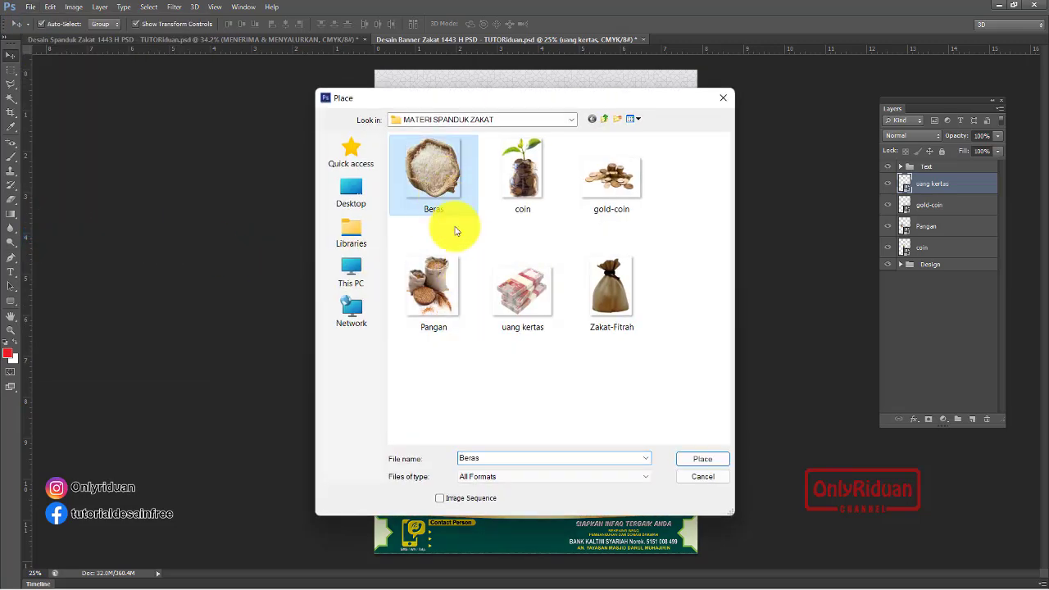
left_click(712, 463)
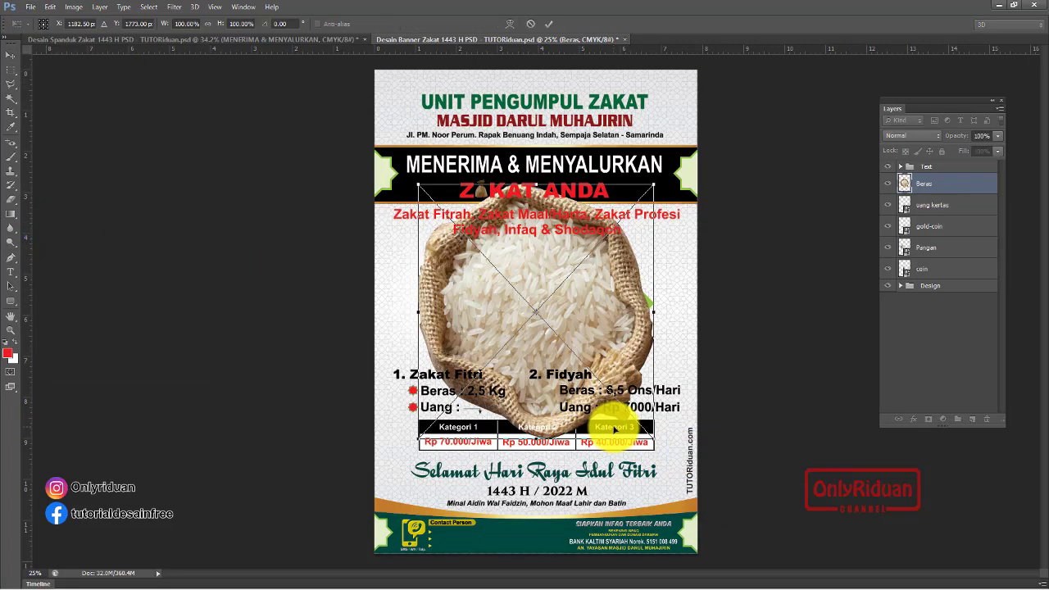
left_click_drag(655, 443, 567, 358)
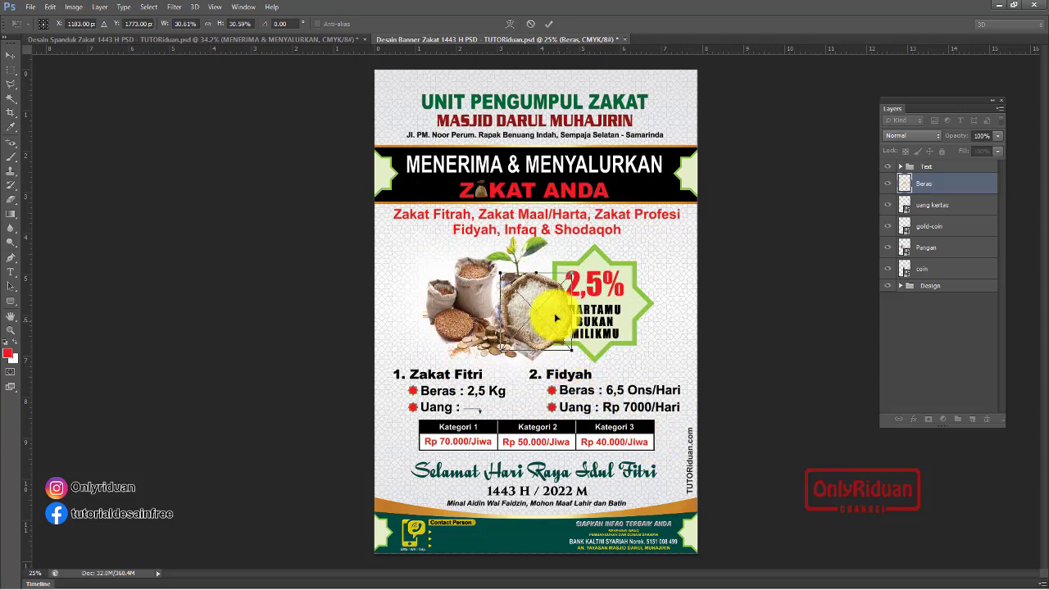
left_click_drag(555, 305, 445, 311)
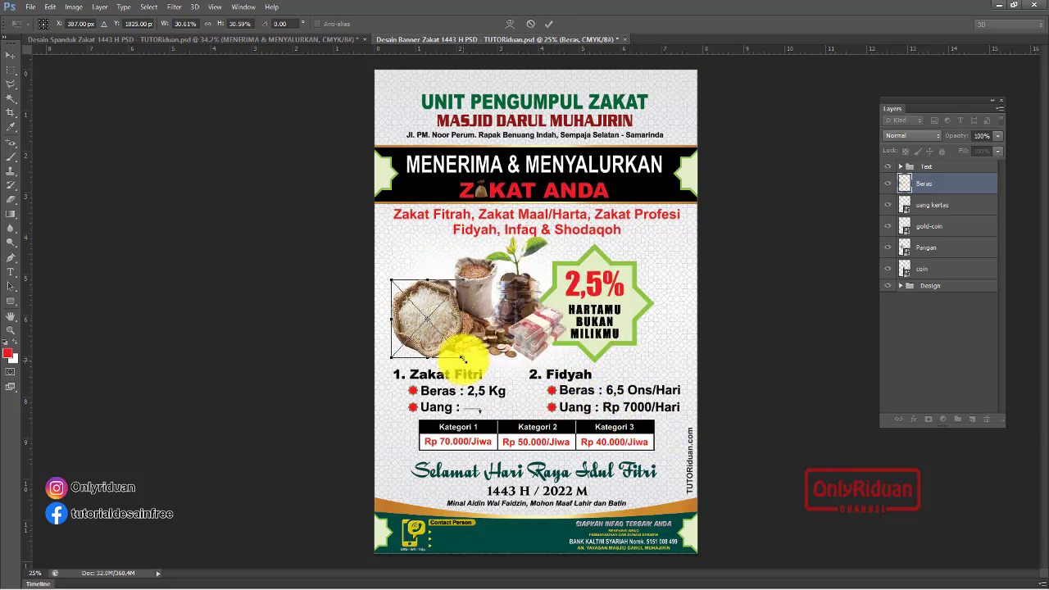
left_click_drag(458, 352, 435, 327)
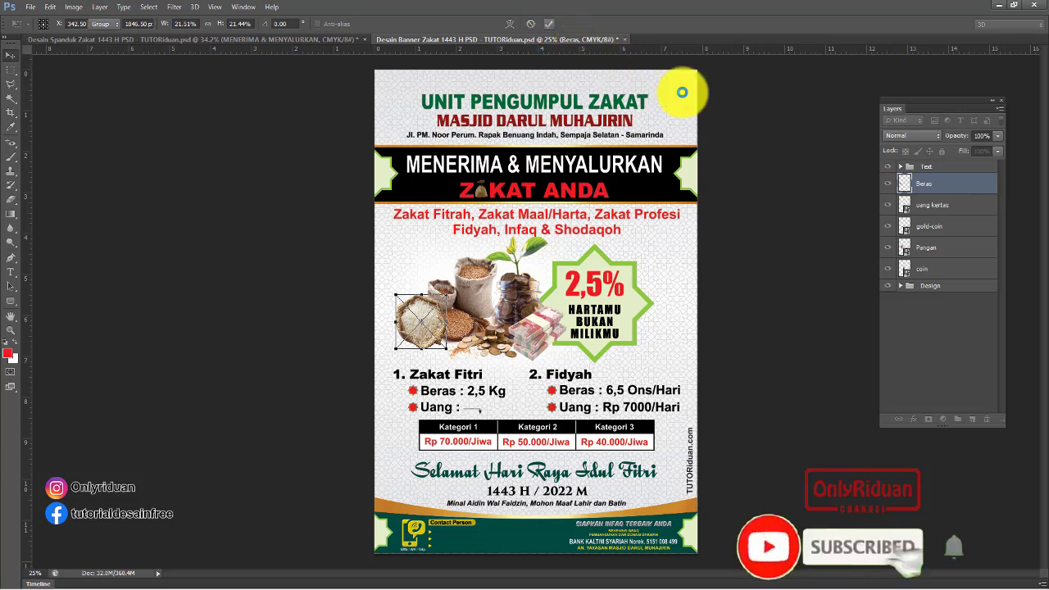
- Commit the Beras image and select the UNIT PENGUMPUL ZAKAT title layer
key("Return")
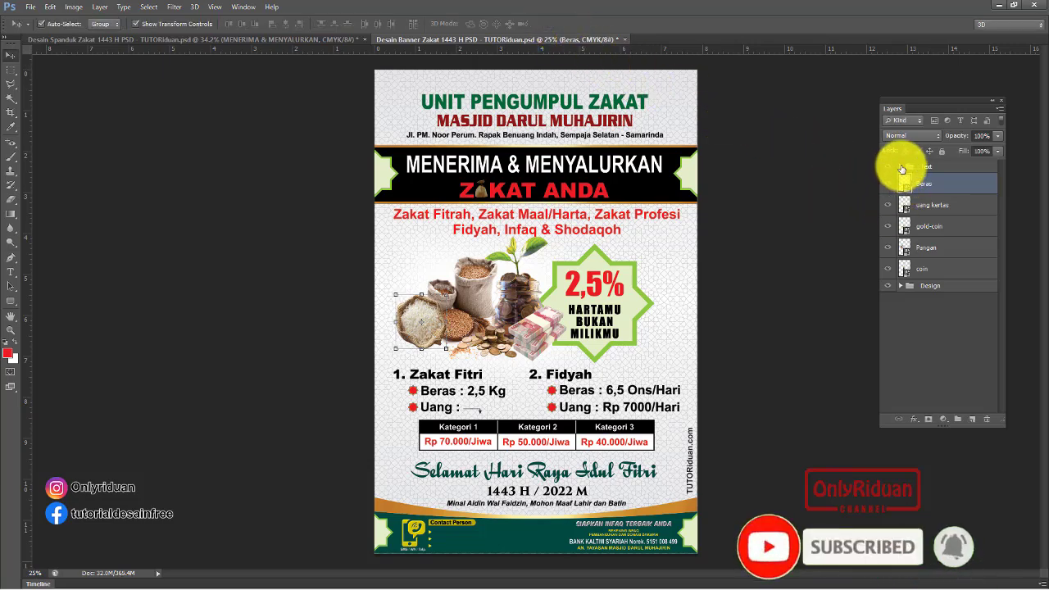
left_click(900, 167)
scroll(909, 305, "down", 2)
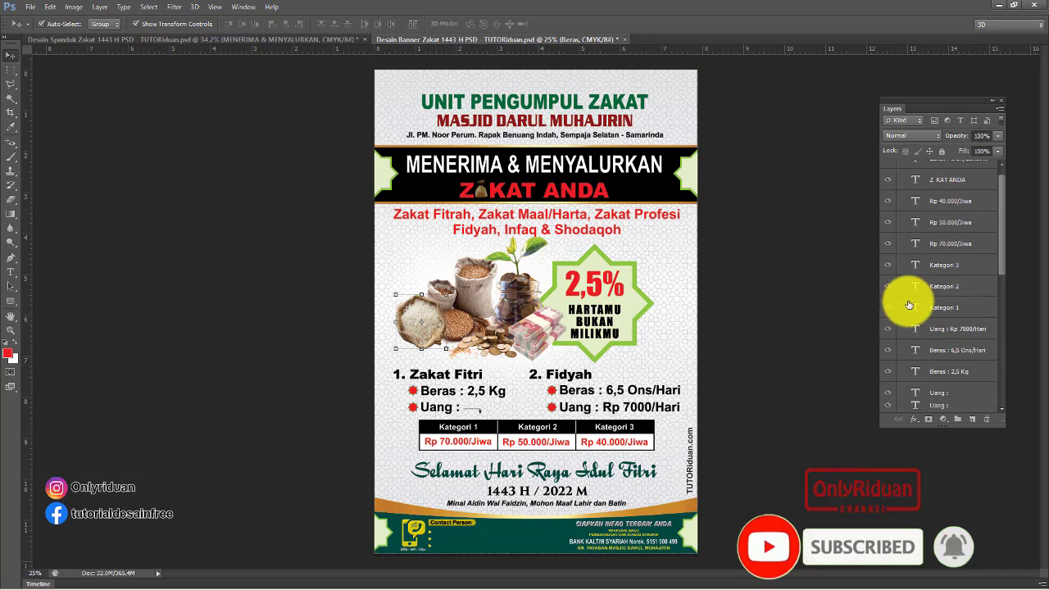
scroll(943, 311, "down", 3)
scroll(979, 328, "down", 2)
scroll(988, 328, "down", 2)
scroll(976, 328, "down", 2)
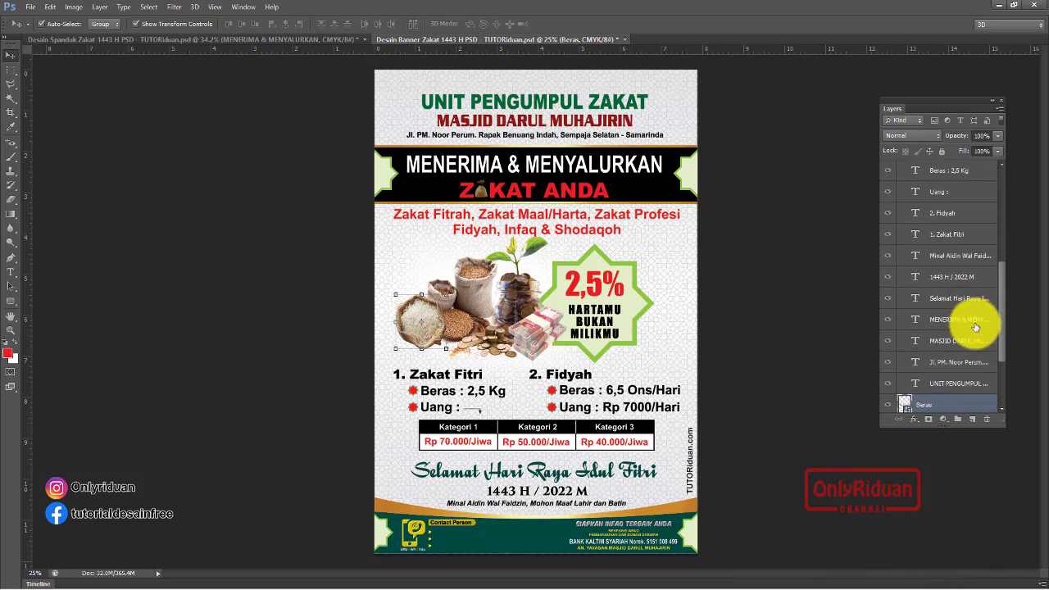
left_click_drag(955, 383, 922, 405)
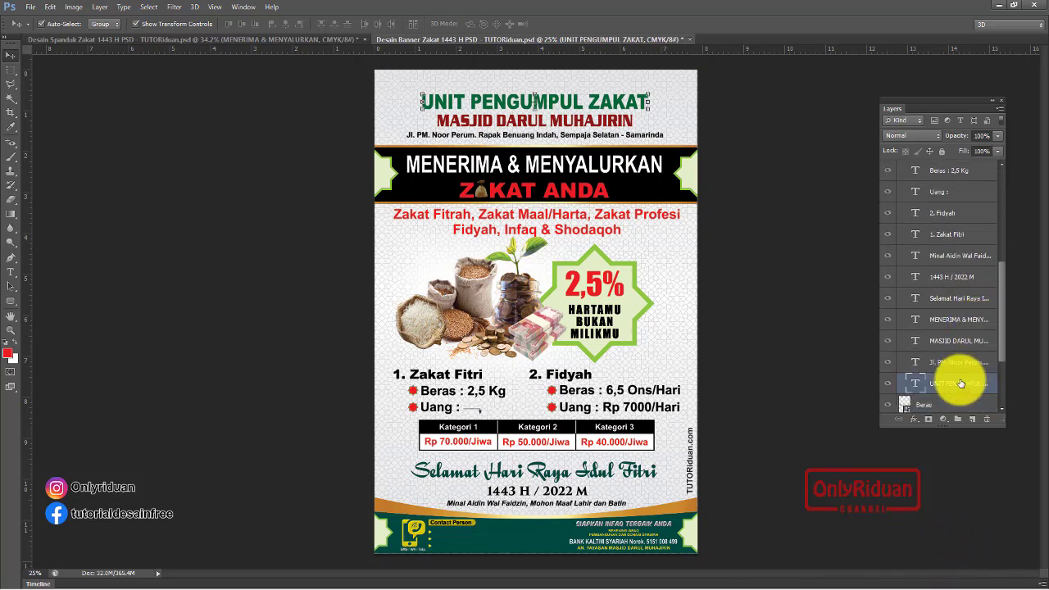
- Give the title a 4 px white Stroke and a Drop Shadow
left_click(913, 419)
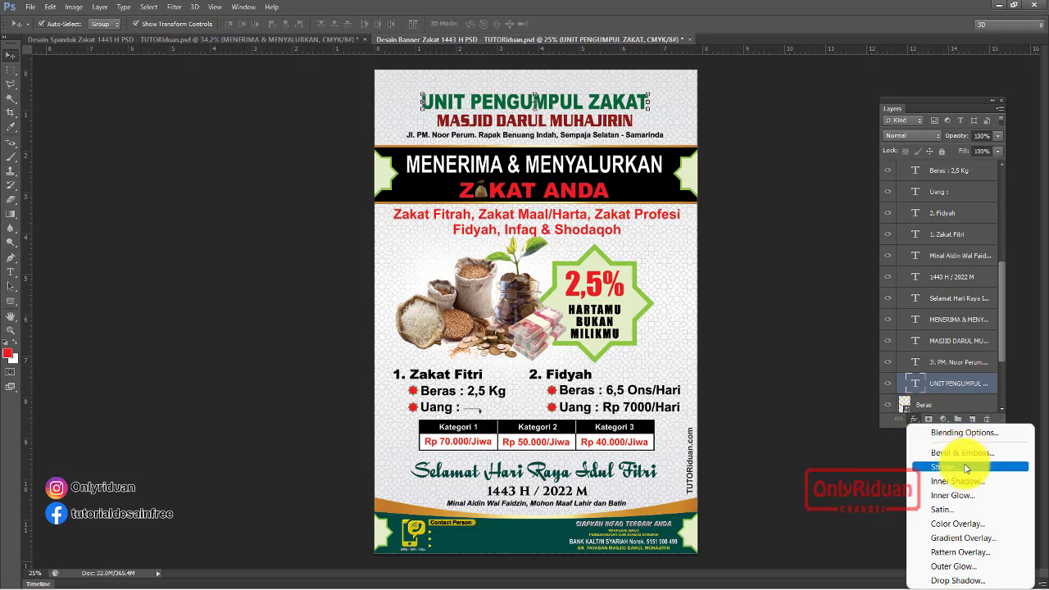
left_click(795, 404)
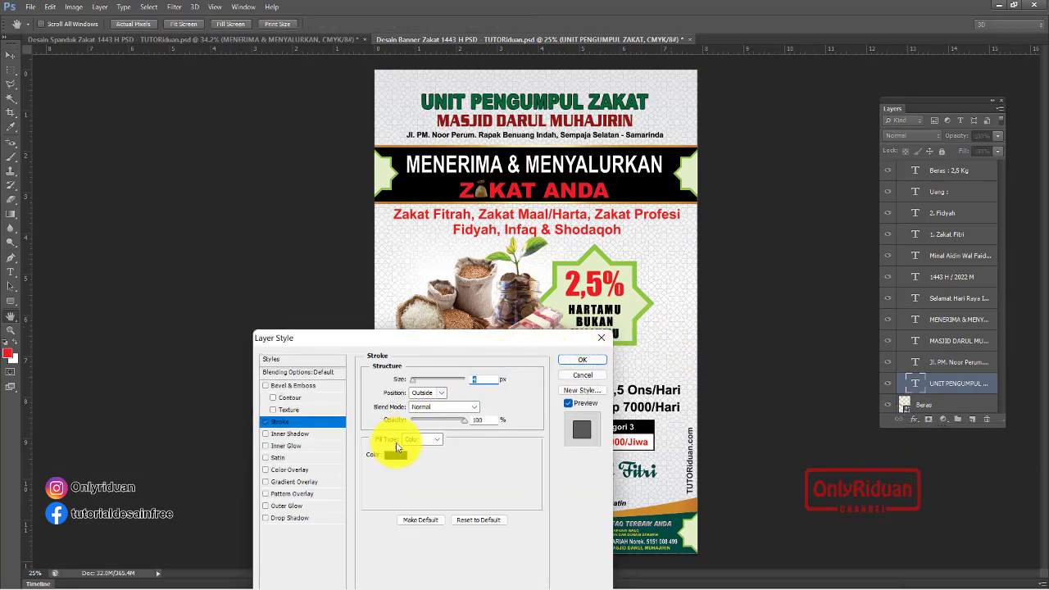
left_click(393, 457)
left_click(618, 211)
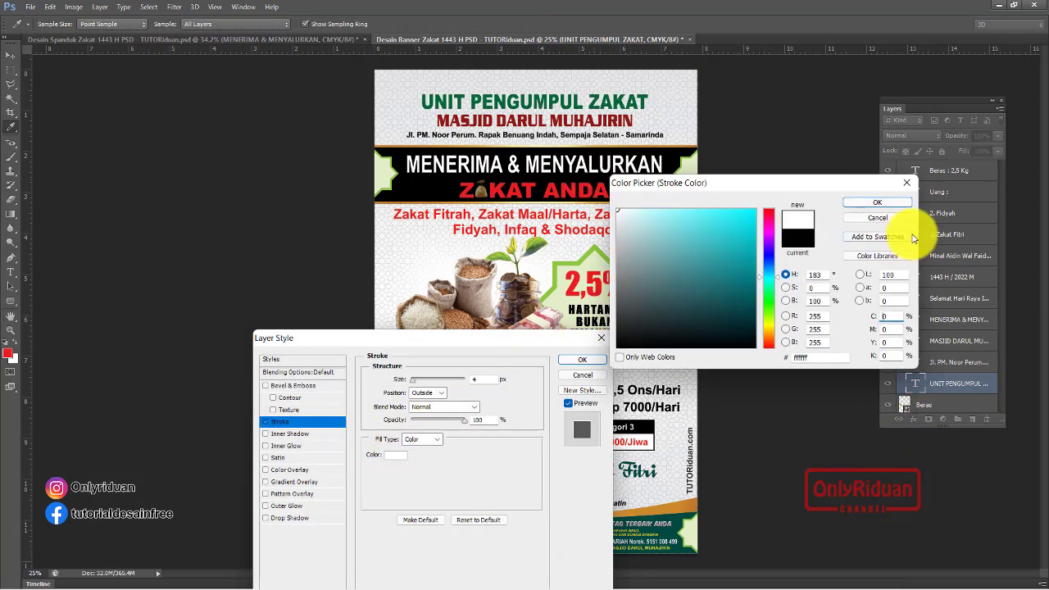
left_click(891, 201)
type("3")
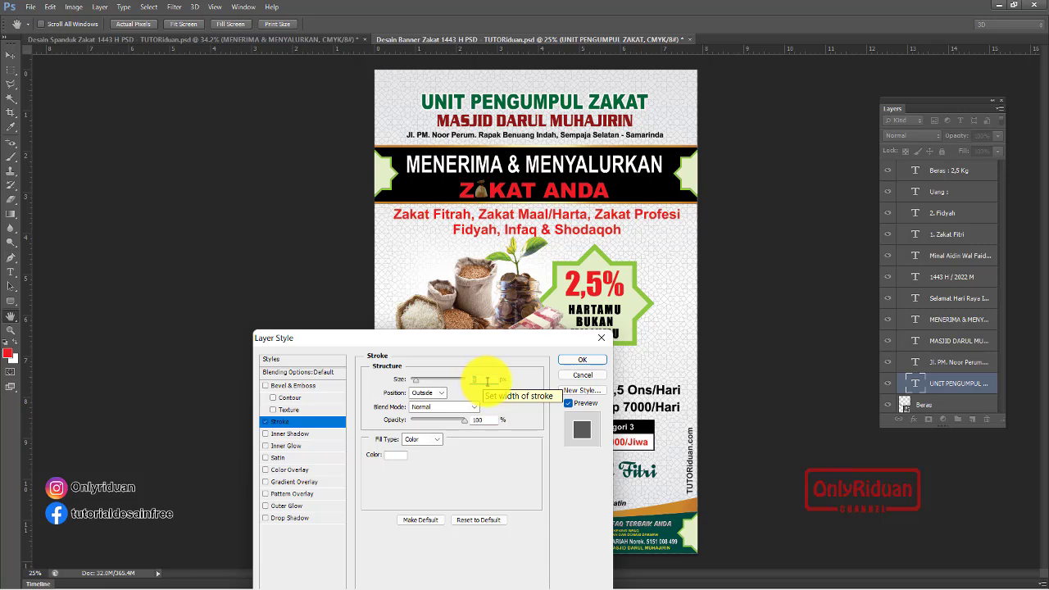
left_click(293, 519)
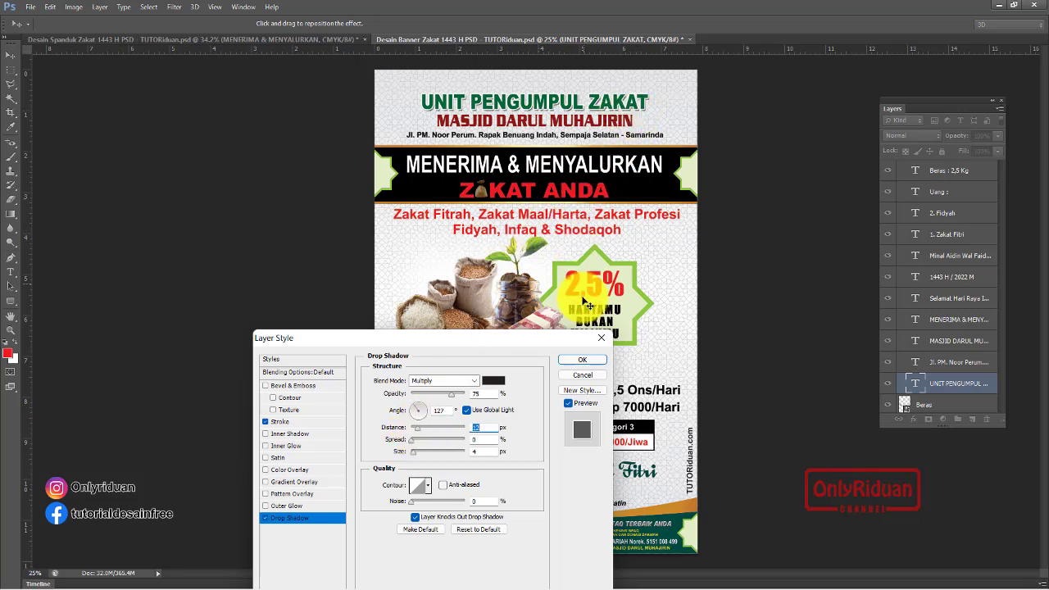
left_click(572, 362)
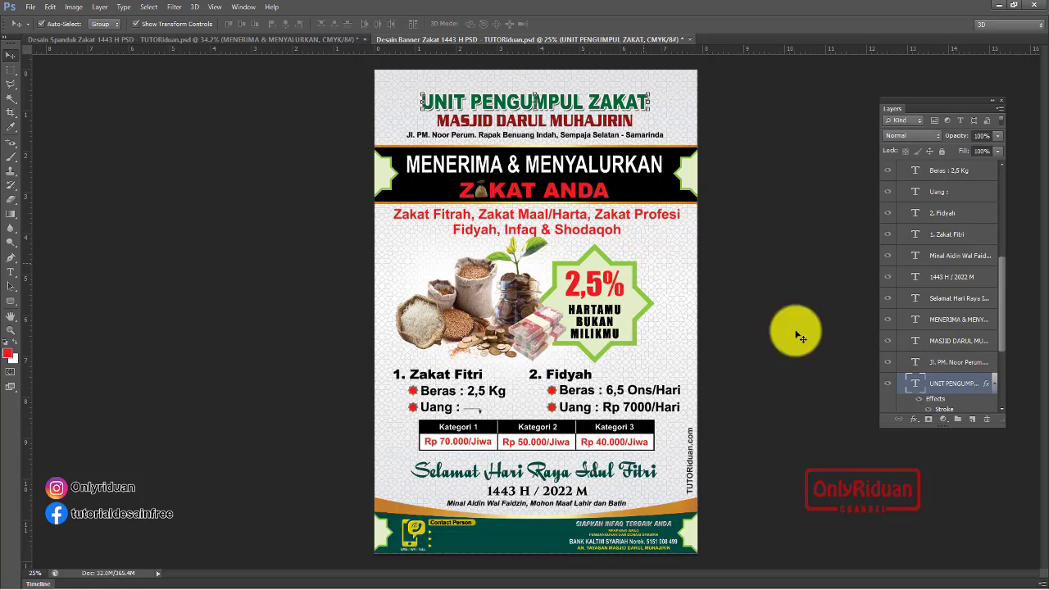
left_click_drag(1003, 312, 1012, 366)
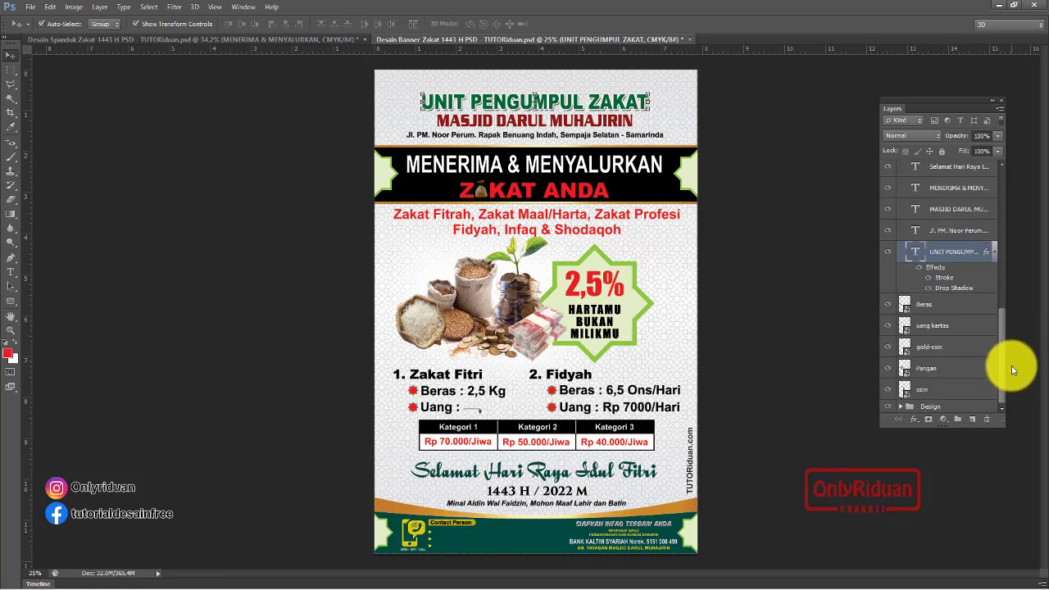
right_click(955, 248)
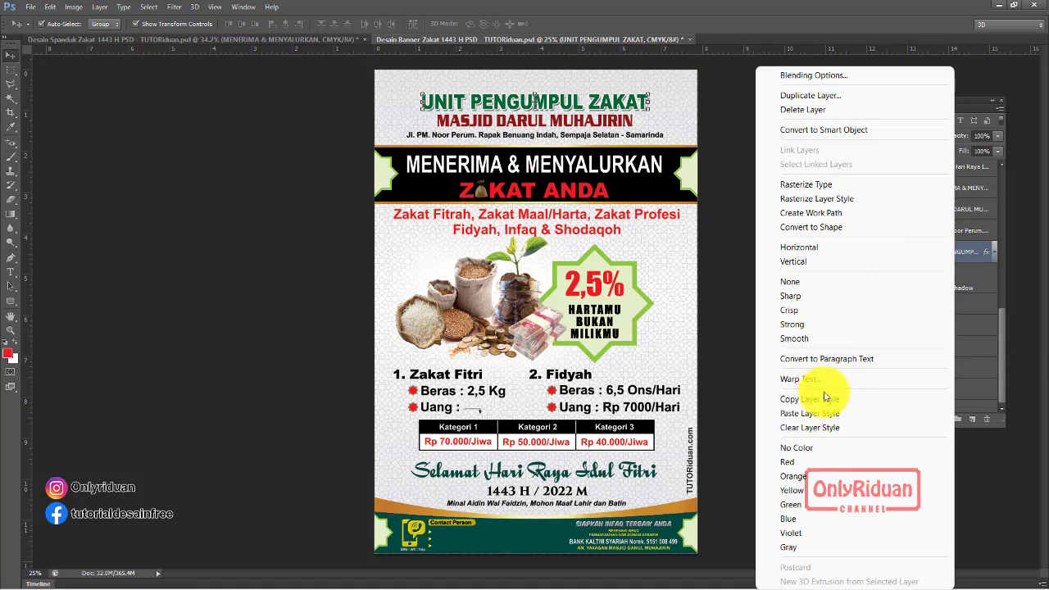
- Copy the title's layer style and paste it onto MASJID DARUL MUHAJIRIN
left_click(812, 399)
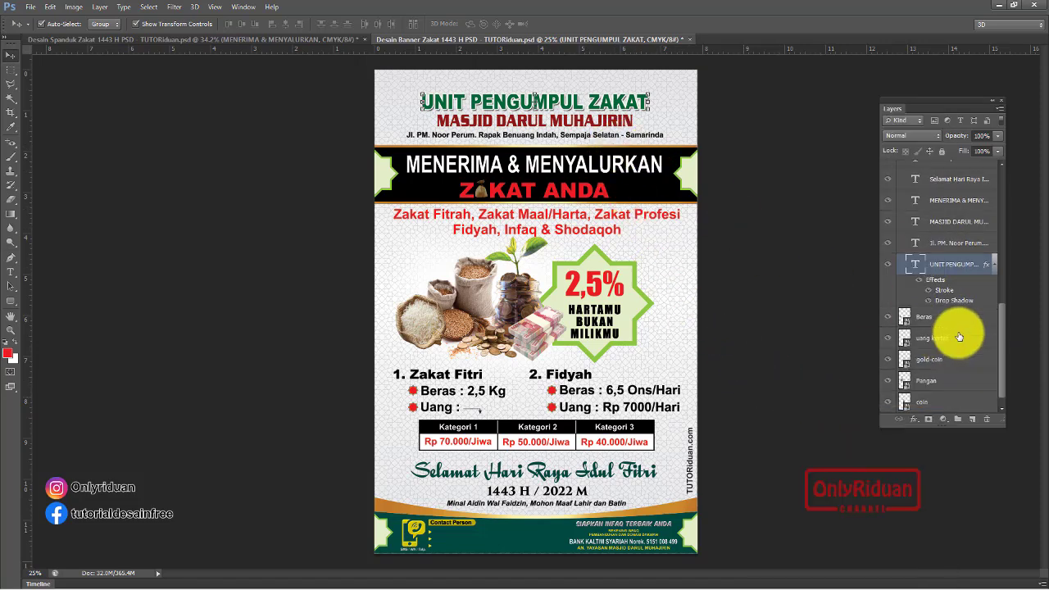
scroll(951, 304, "up", 2)
left_click(955, 235)
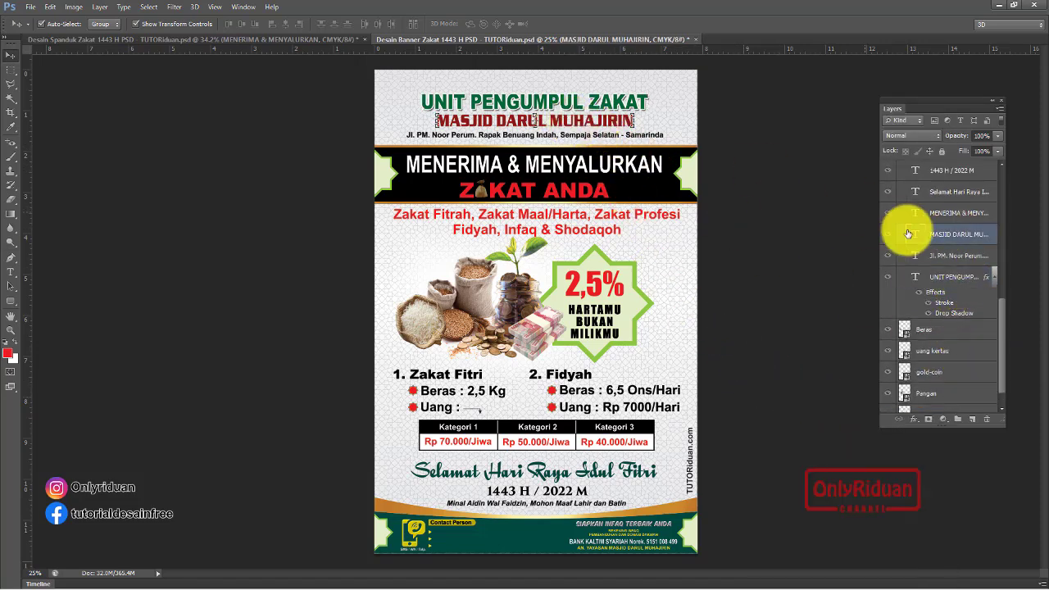
right_click(959, 235)
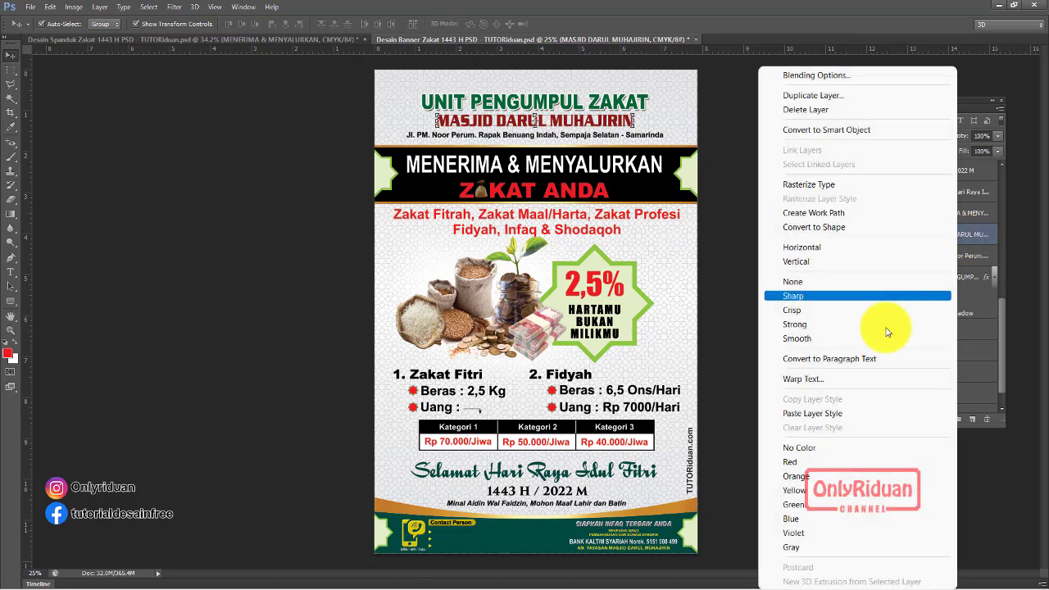
left_click(845, 414)
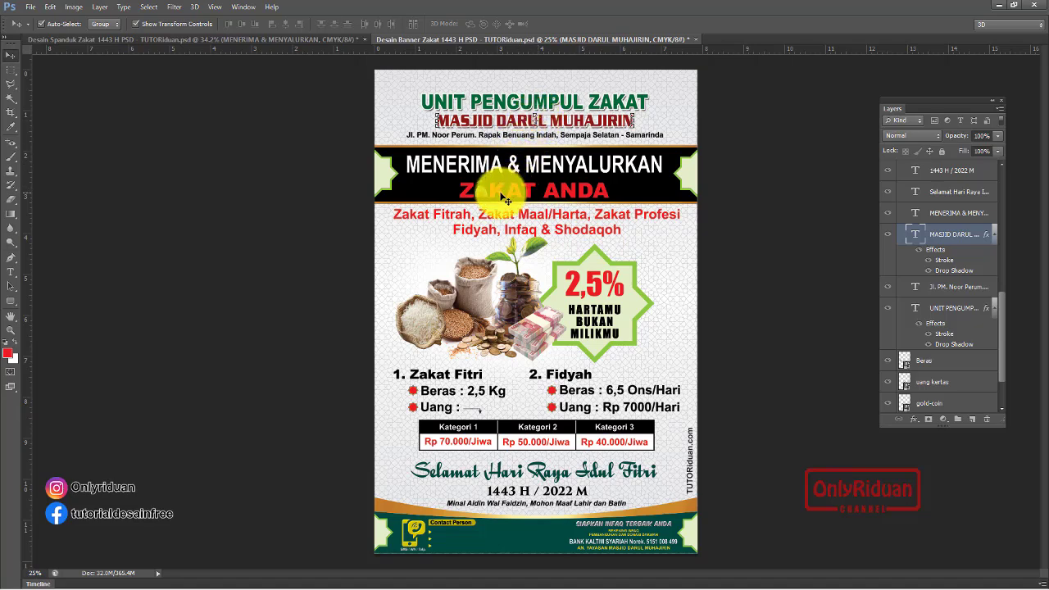
- Paste the same stroke and drop shadow onto the ZAKAT ANDA heading
scroll(975, 287, "up", 2)
scroll(975, 287, "up", 1)
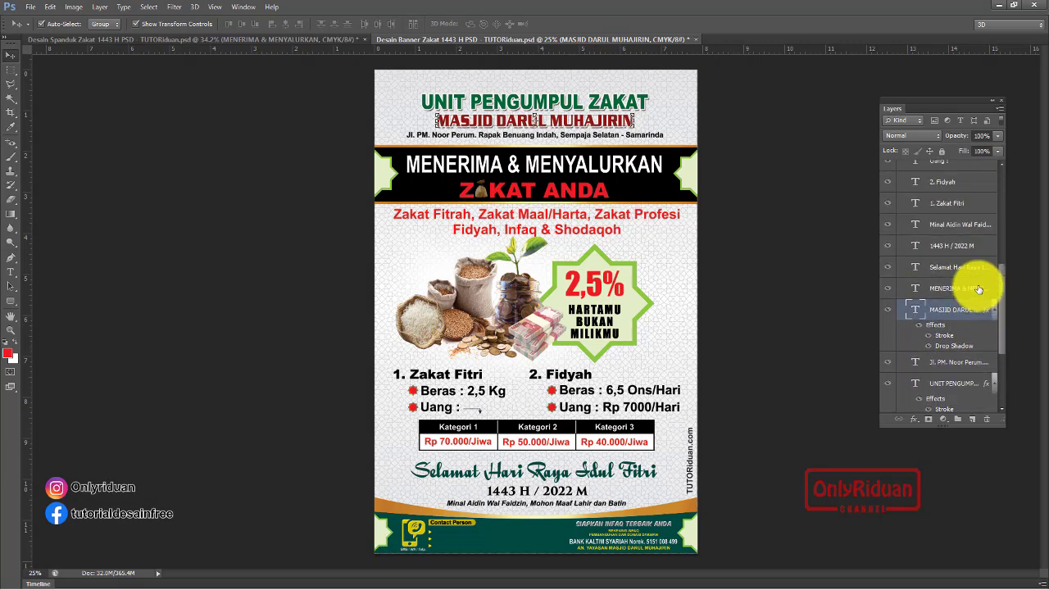
scroll(980, 290, "up", 2)
scroll(980, 287, "up", 2)
scroll(972, 246, "up", 2)
scroll(961, 218, "up", 2)
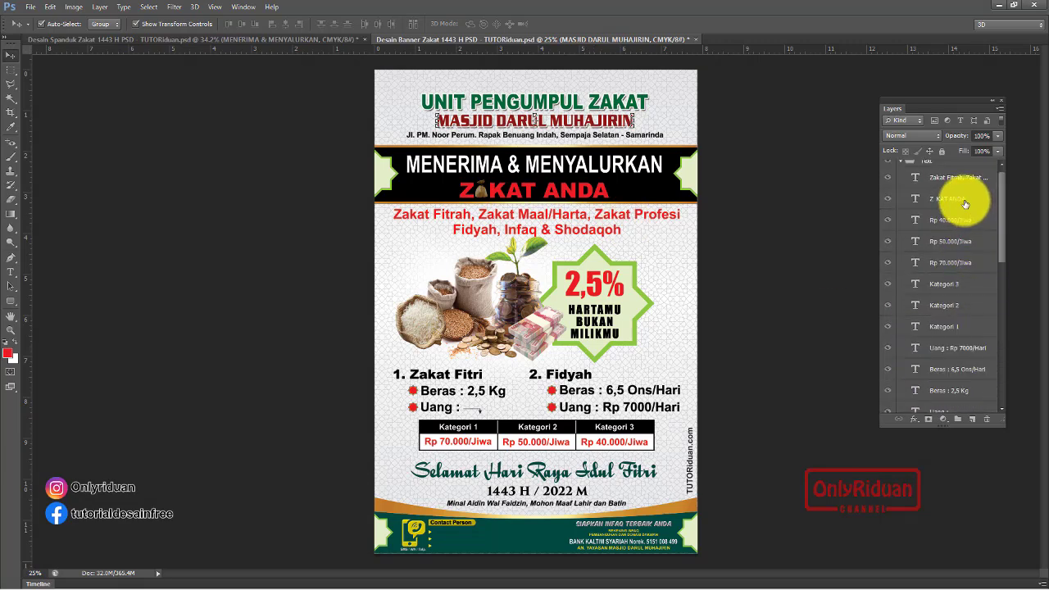
left_click(965, 205)
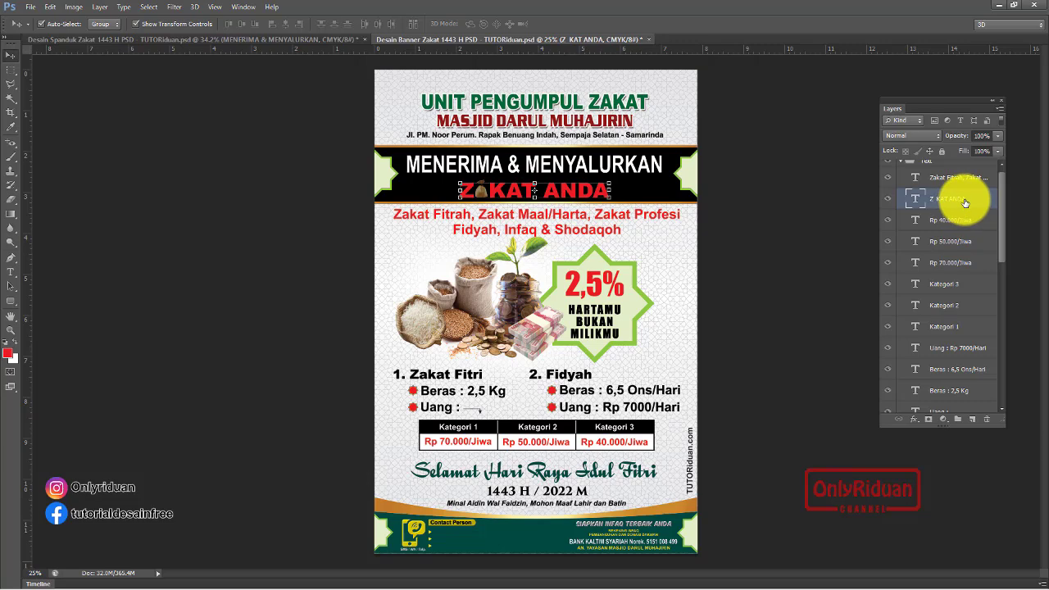
right_click(966, 201)
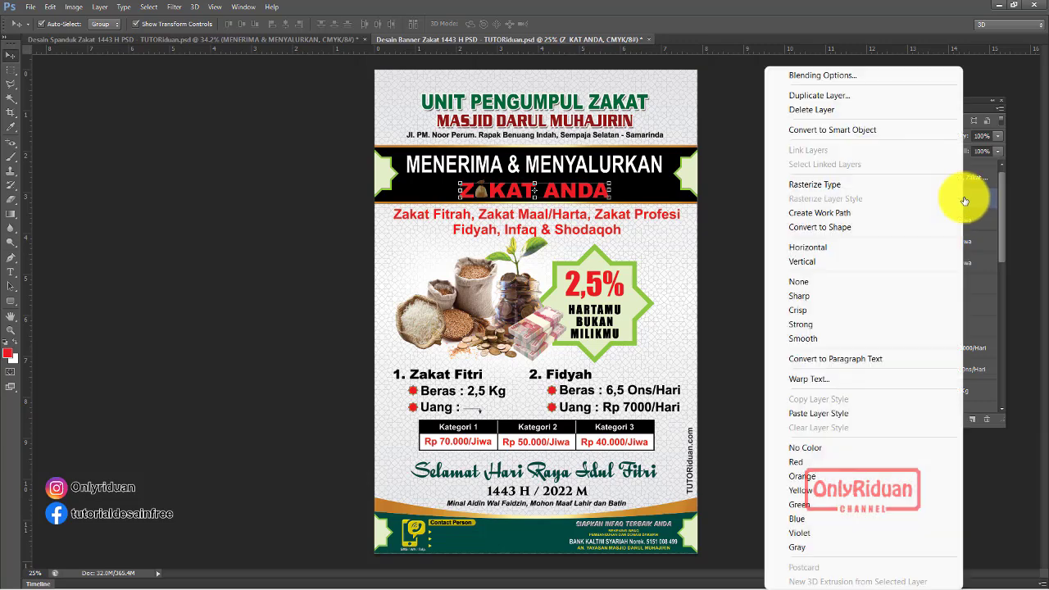
left_click(850, 413)
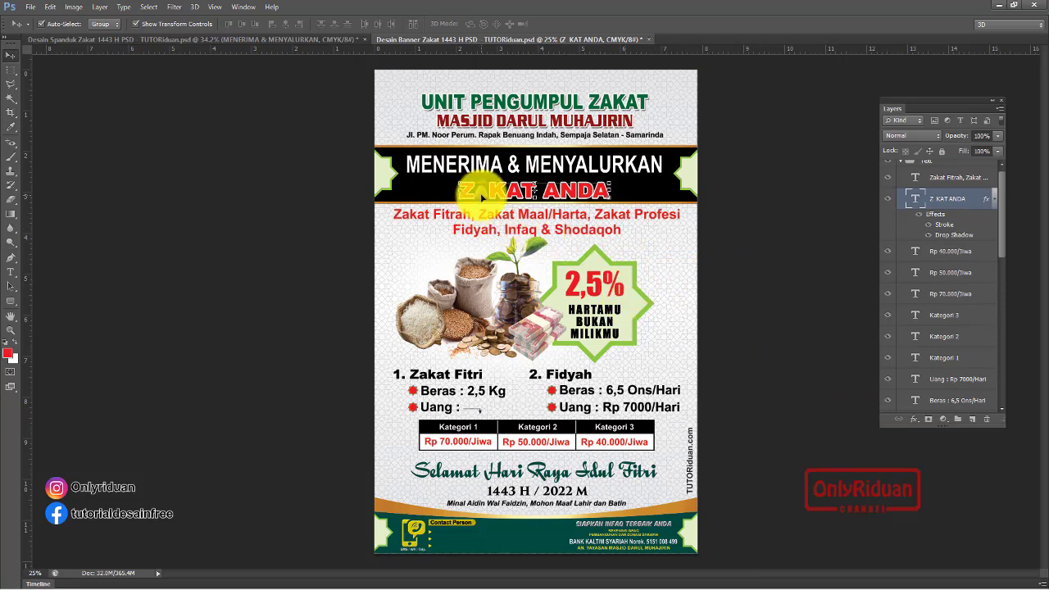
scroll(967, 304, "down", 5)
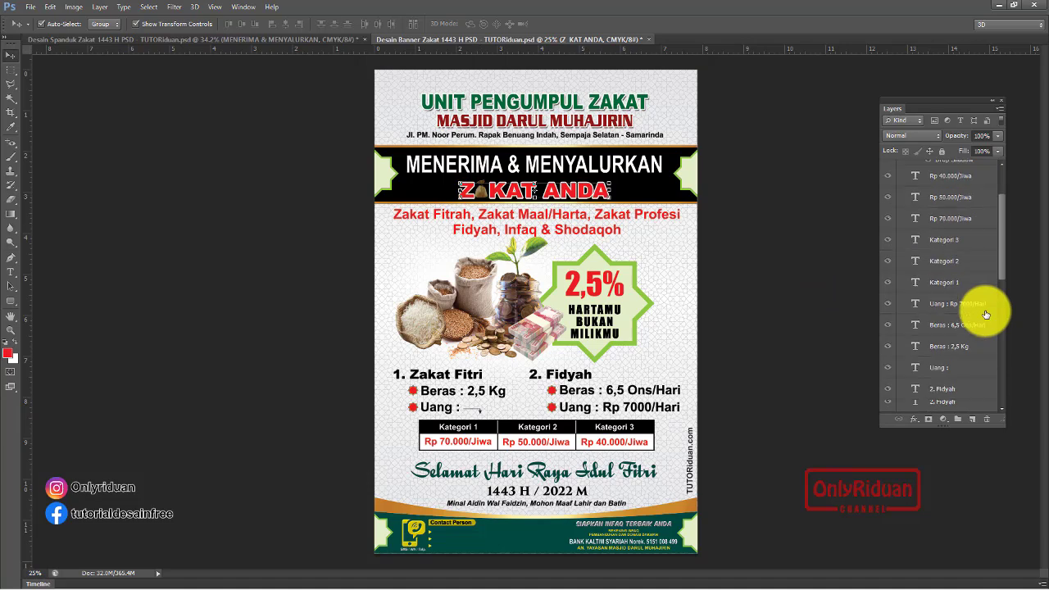
scroll(986, 315, "up", 3)
scroll(986, 314, "up", 2)
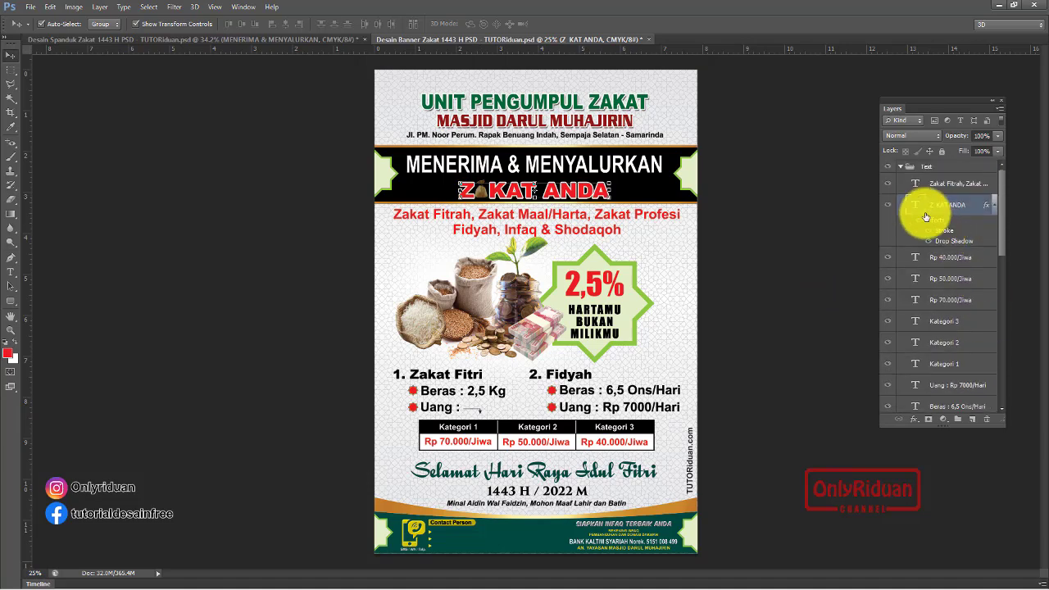
left_click(902, 168)
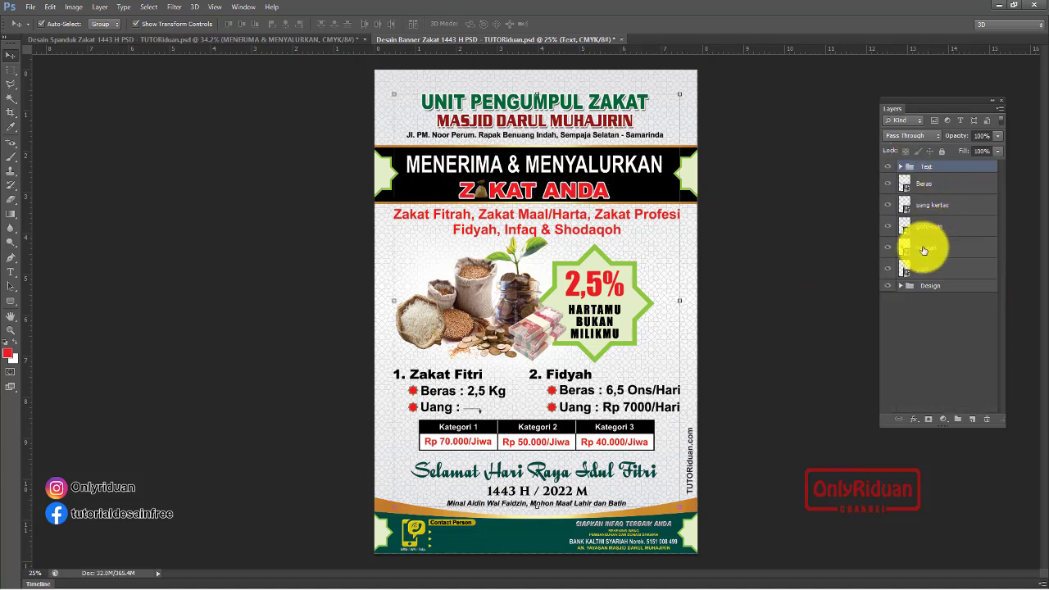
- Paste the copied Stroke and Drop Shadow style onto the Kantong Zakat money-bag layer
left_click(900, 287)
scroll(956, 300, "down", 1)
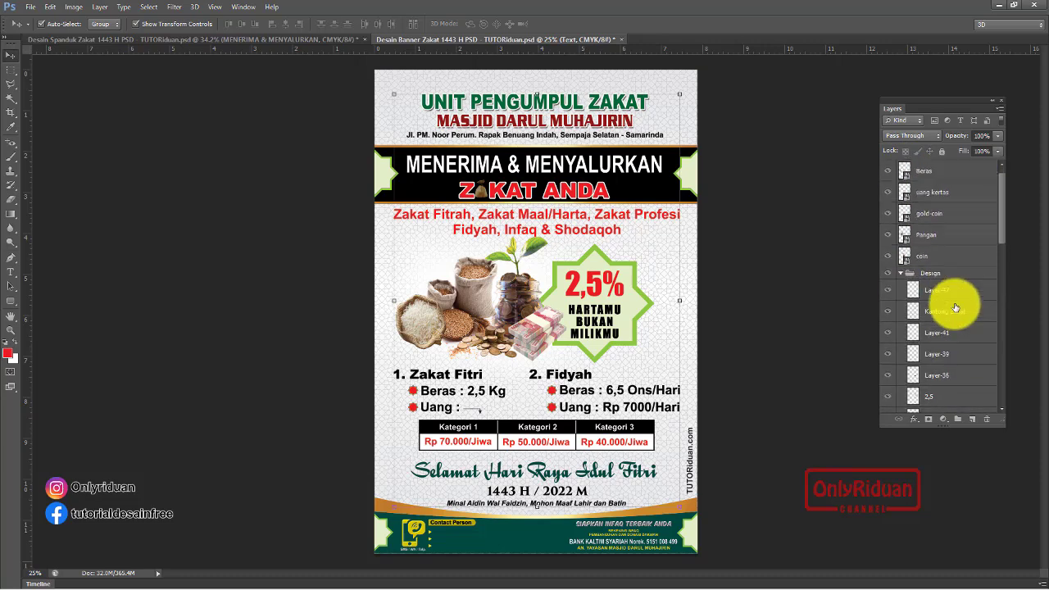
left_click(954, 309)
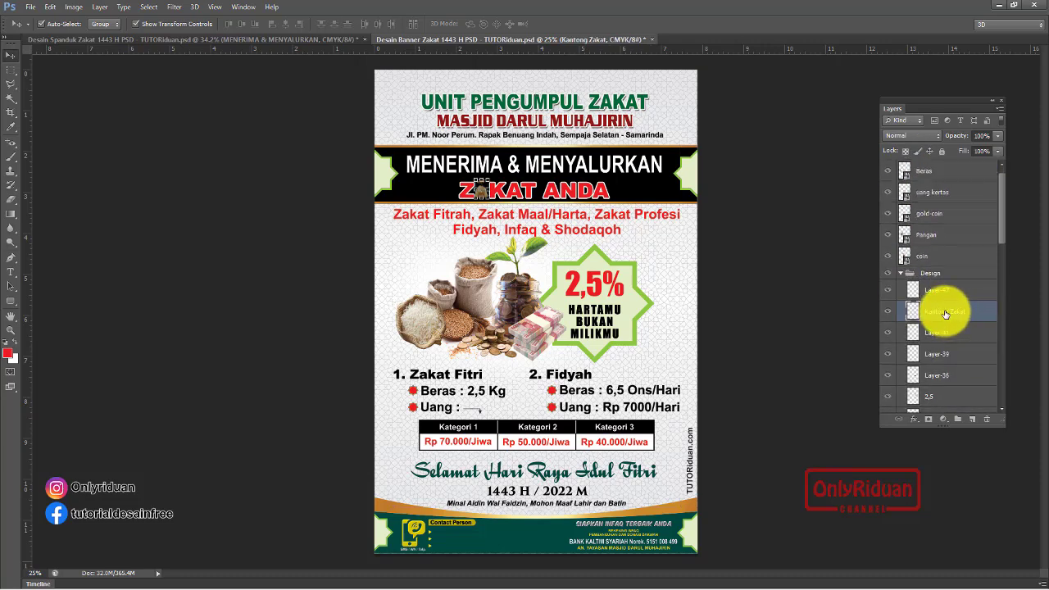
right_click(964, 312)
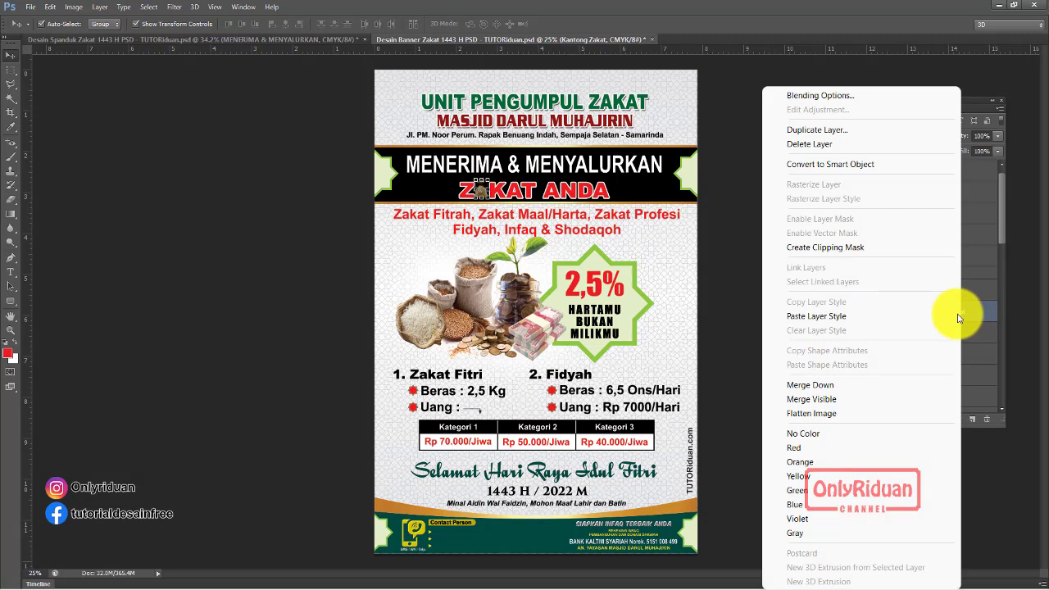
left_click(857, 320)
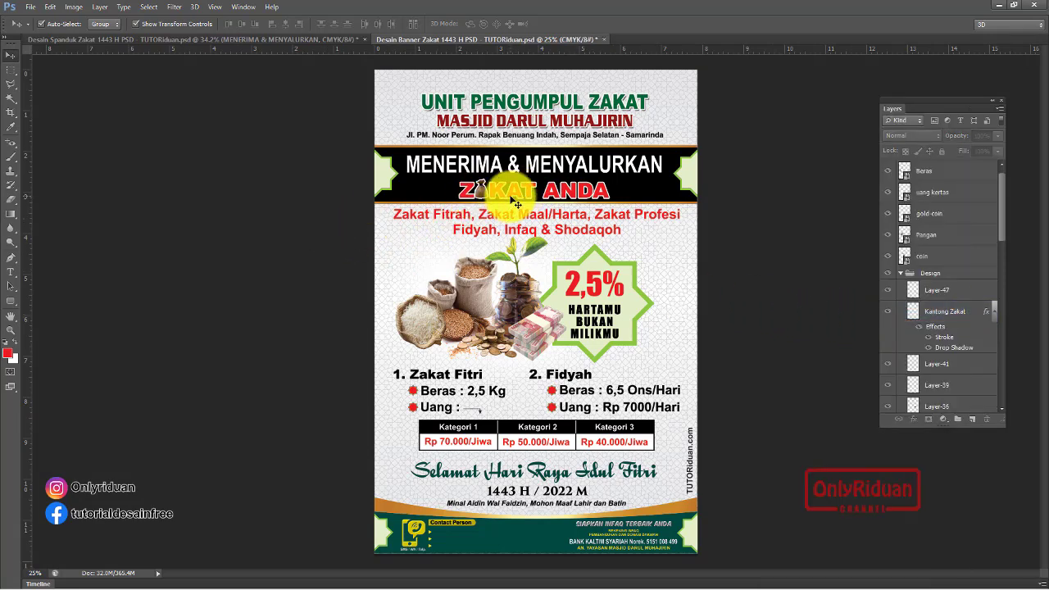
- Scroll through the Layers panel and select the Text layer group
scroll(508, 194, "up", 1)
scroll(508, 195, "up", 3)
scroll(510, 197, "up", 2)
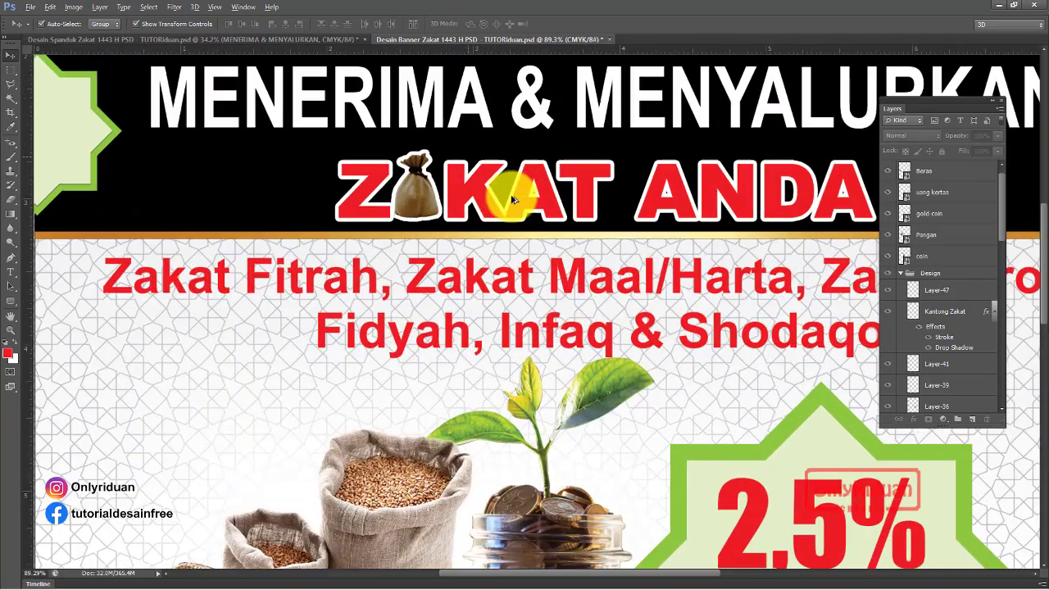
scroll(511, 200, "down", 1)
scroll(511, 199, "down", 1)
scroll(512, 199, "down", 1)
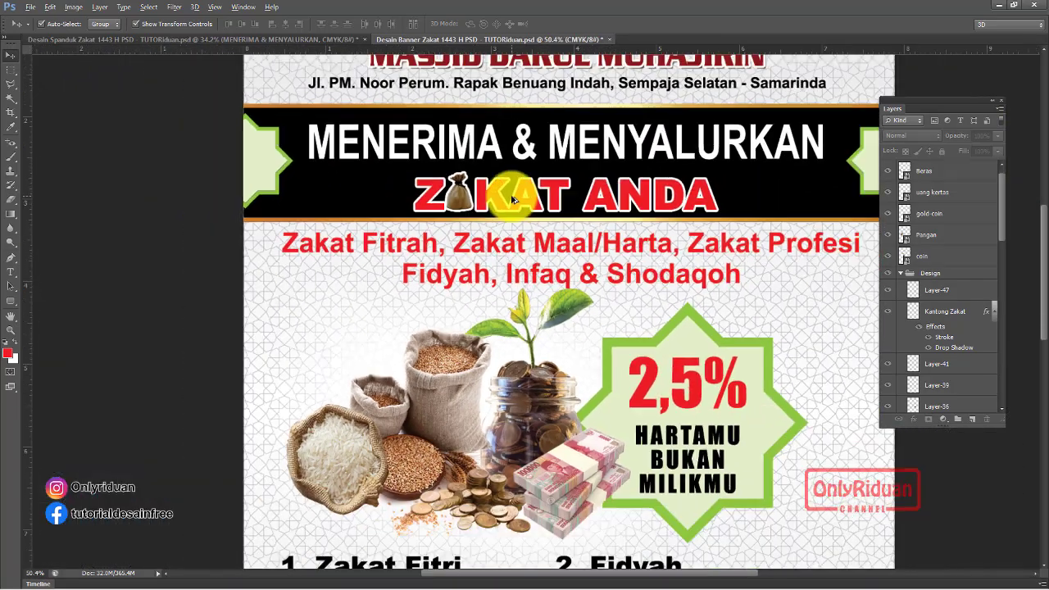
scroll(512, 199, "down", 1)
scroll(512, 200, "down", 1)
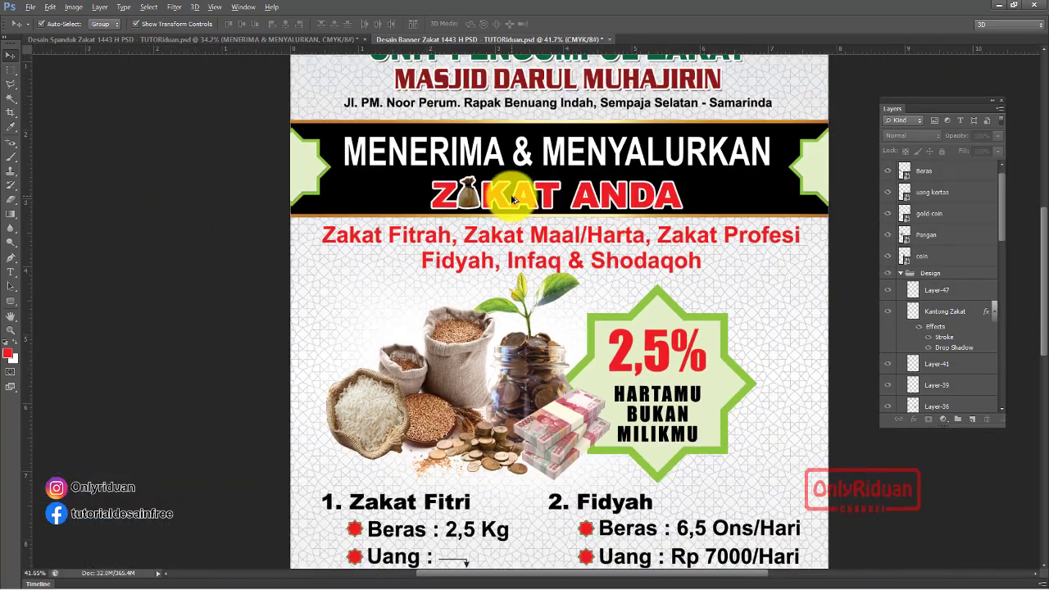
left_click(564, 244)
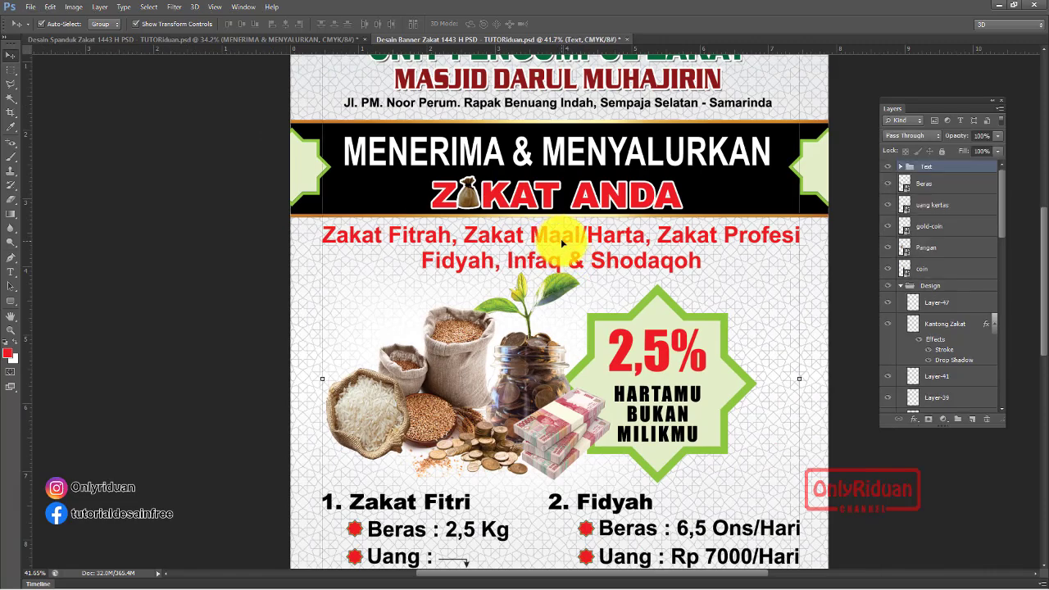
scroll(1023, 292, "up", 1)
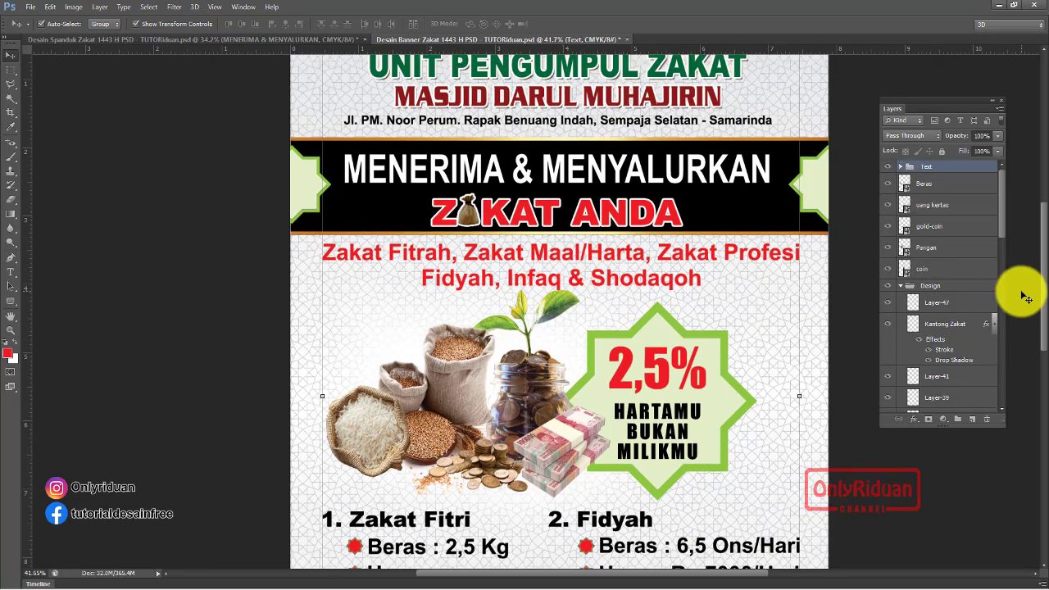
scroll(1023, 293, "up", 1)
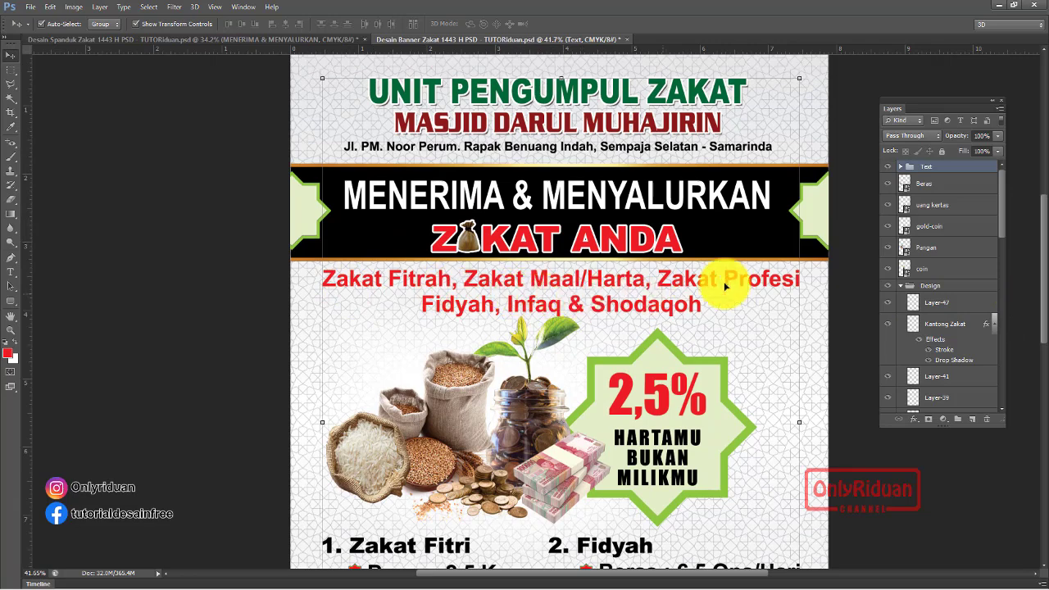
- Paste the ZAKAT ANDA stroke and drop-shadow style onto the Zakat Fitrah text layer
left_click(901, 167)
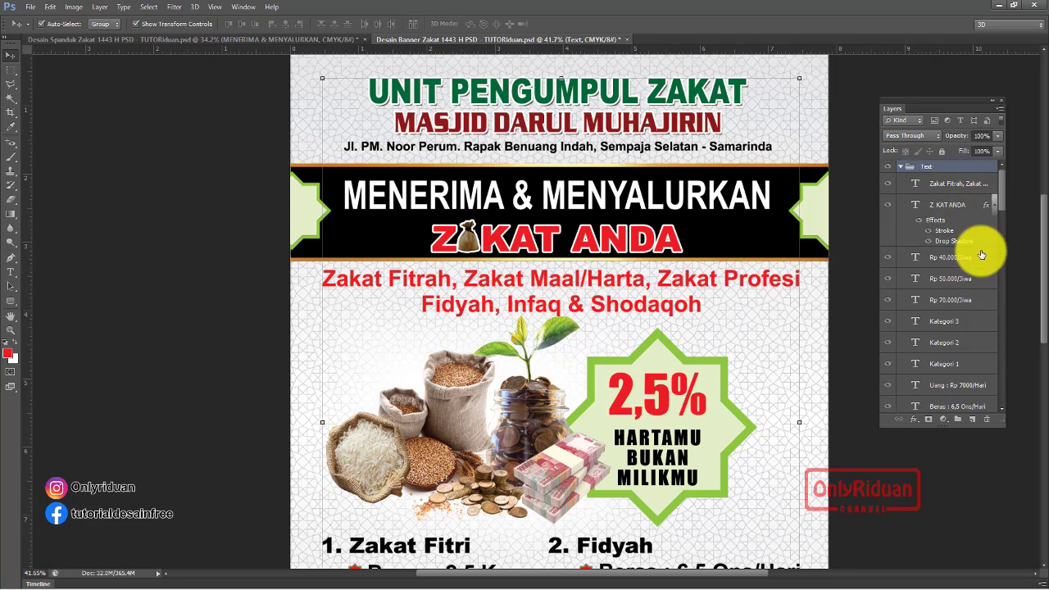
left_click(953, 185)
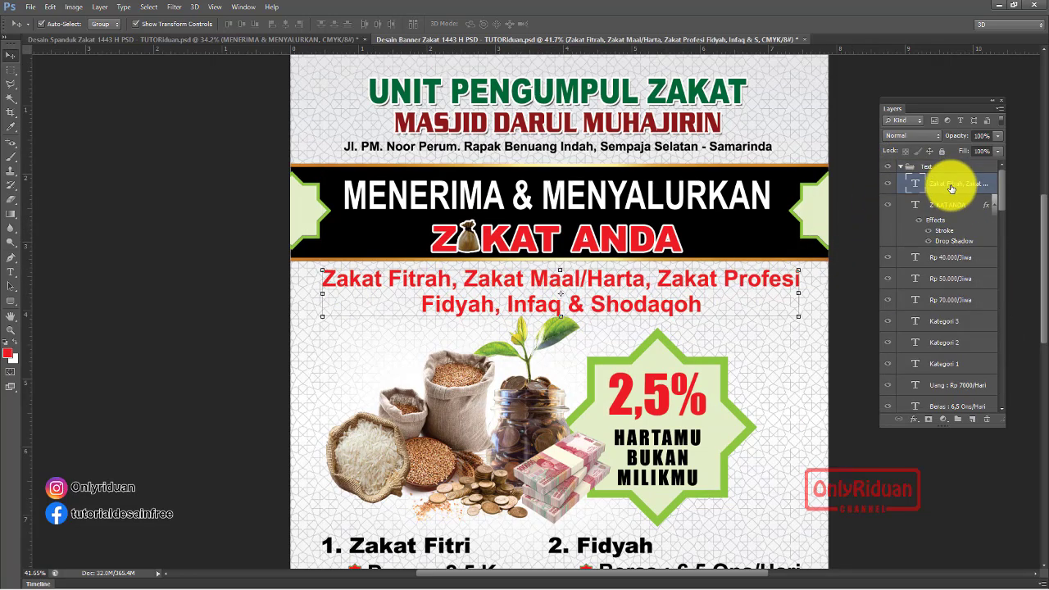
right_click(951, 188)
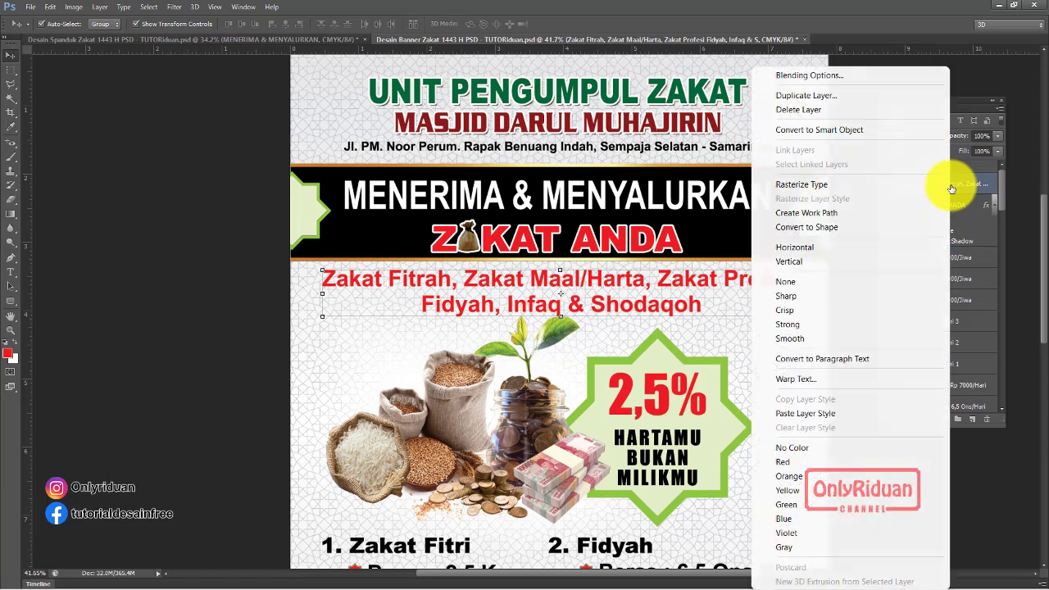
left_click(823, 415)
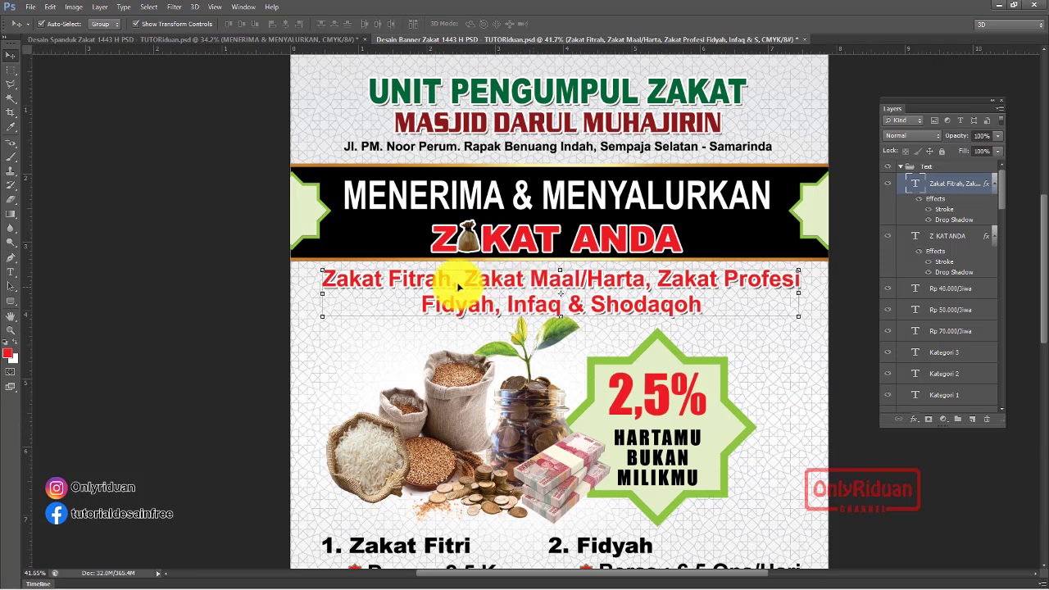
- Select the Design group and collapse the Text group in the Layers panel
left_click(368, 240)
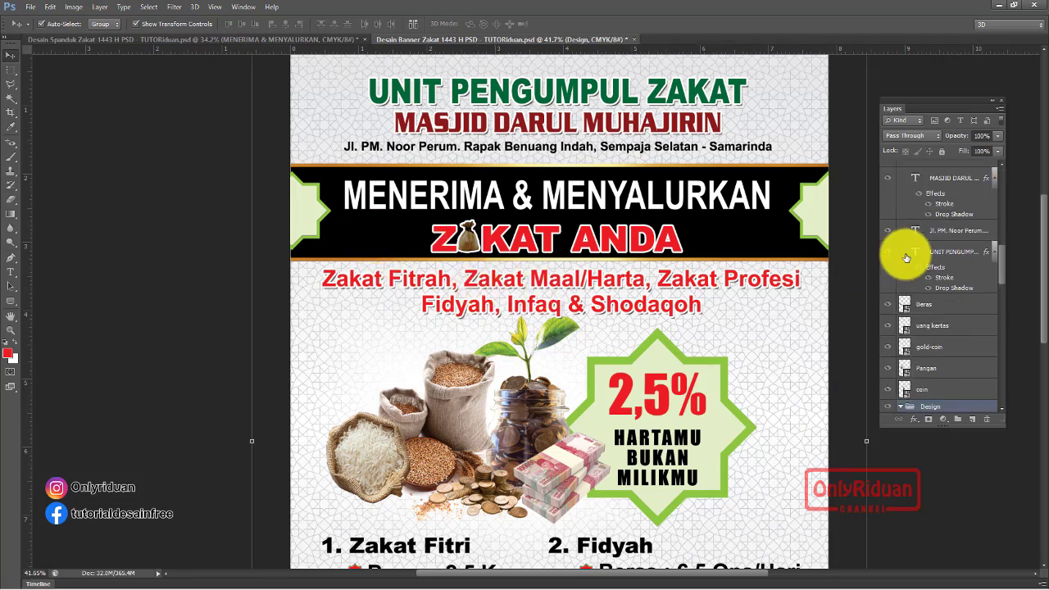
scroll(961, 279, "up", 2)
scroll(963, 284, "up", 2)
scroll(961, 287, "up", 2)
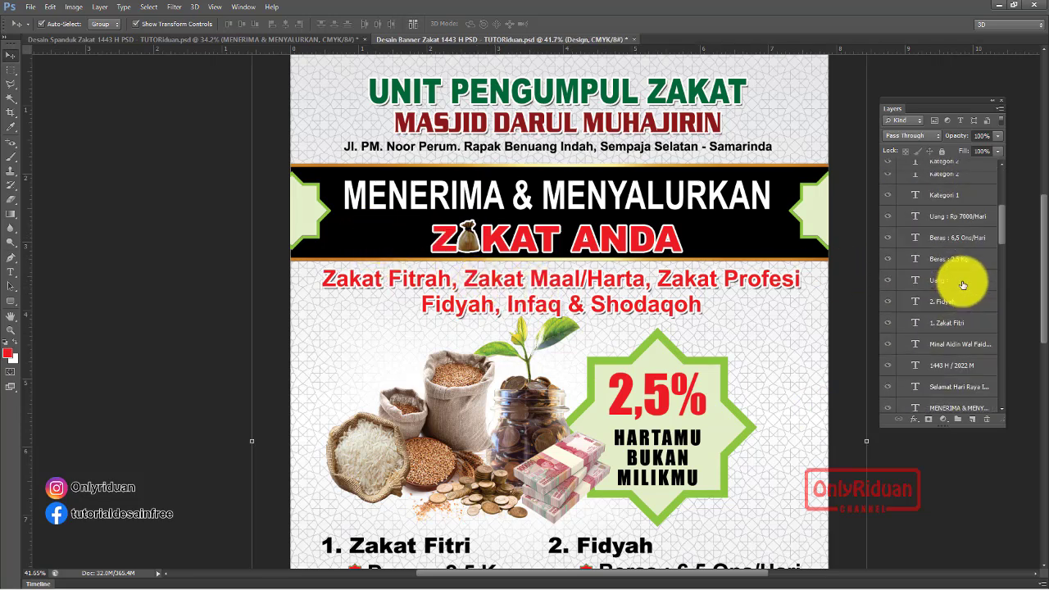
scroll(962, 283, "up", 2)
scroll(959, 274, "up", 2)
scroll(955, 254, "up", 2)
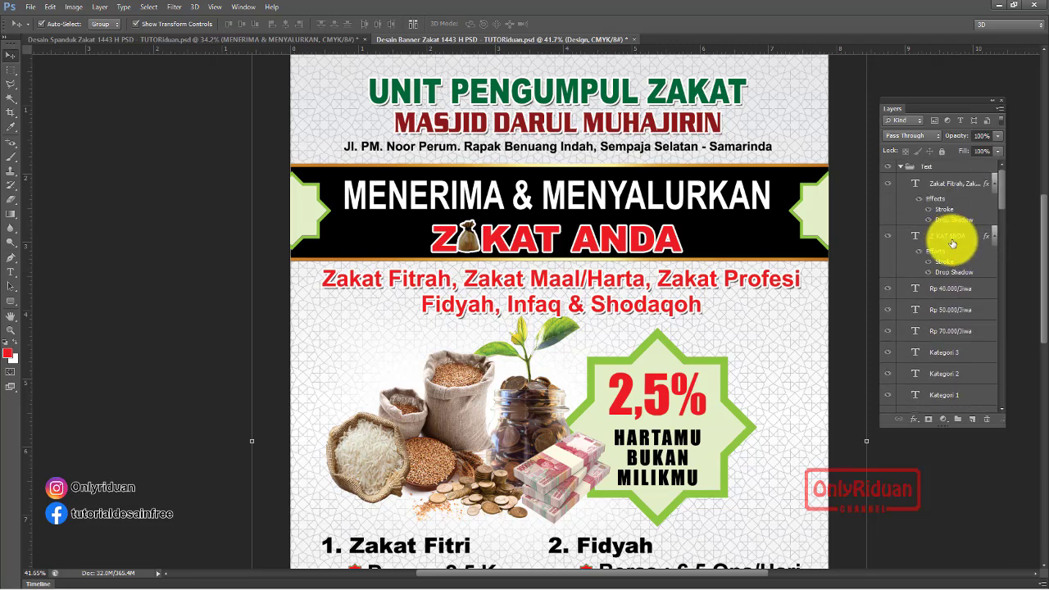
left_click(900, 168)
scroll(1008, 289, "down", 1)
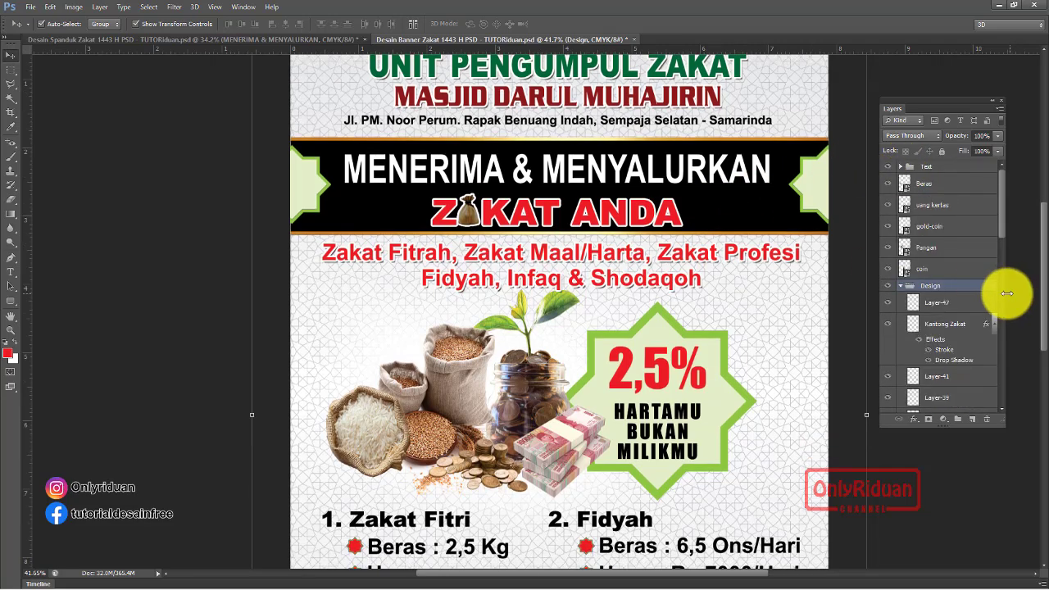
scroll(968, 320, "down", 1)
scroll(976, 328, "down", 2)
scroll(986, 339, "down", 2)
scroll(982, 339, "down", 2)
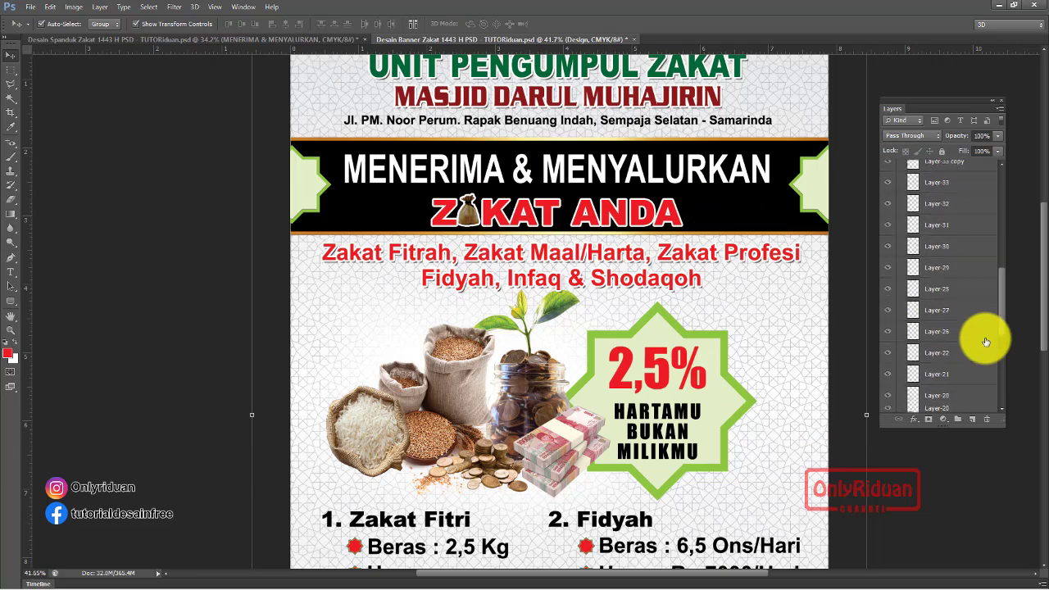
scroll(985, 340, "down", 2)
scroll(986, 342, "down", 3)
scroll(986, 341, "down", 2)
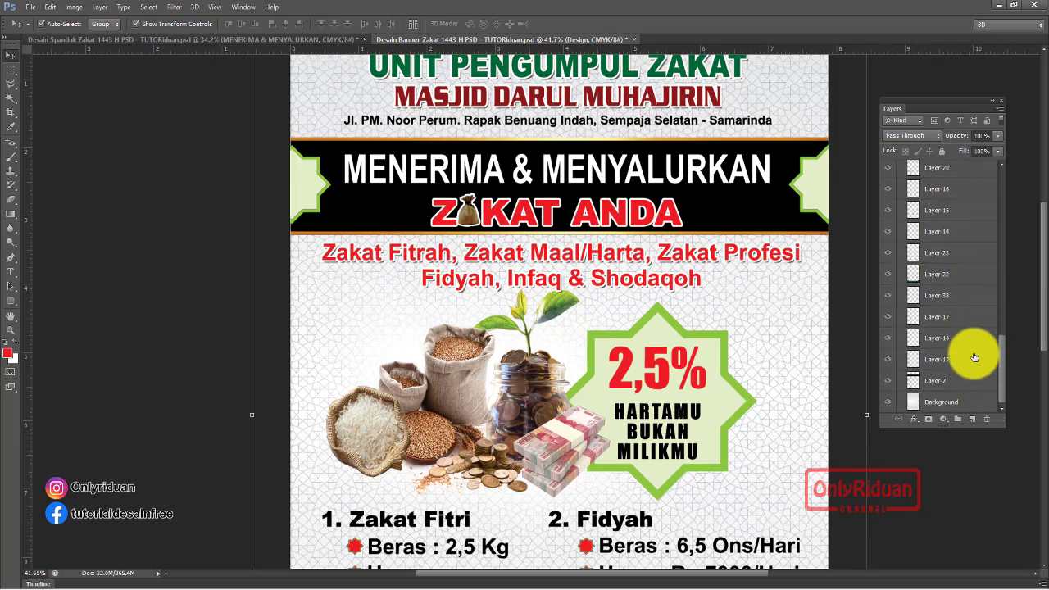
- Add a Gradient Overlay to Layer 7 and set its gradient end stops to black
left_click(953, 384)
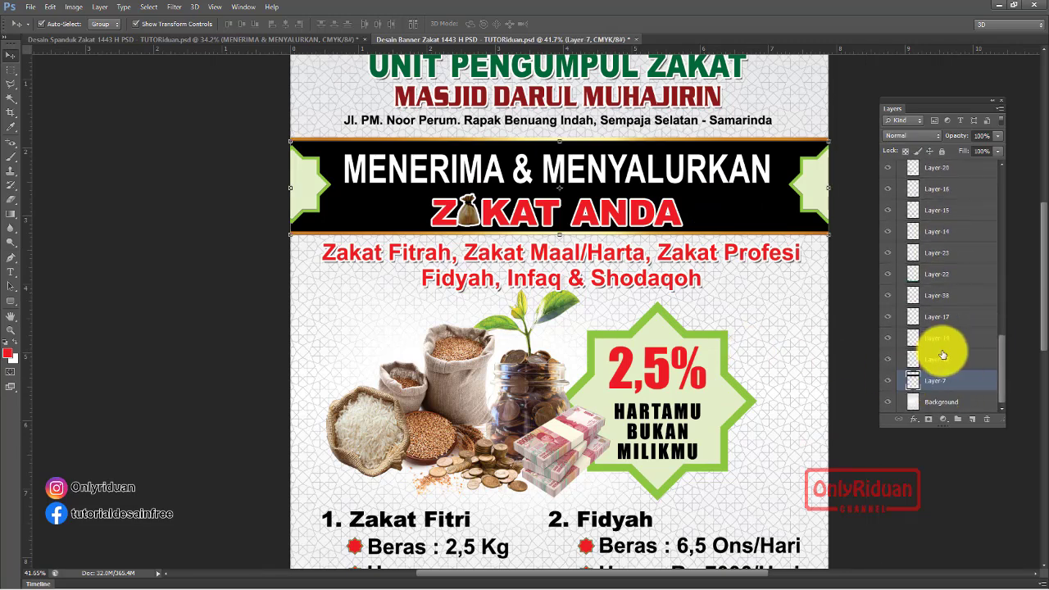
left_click(913, 418)
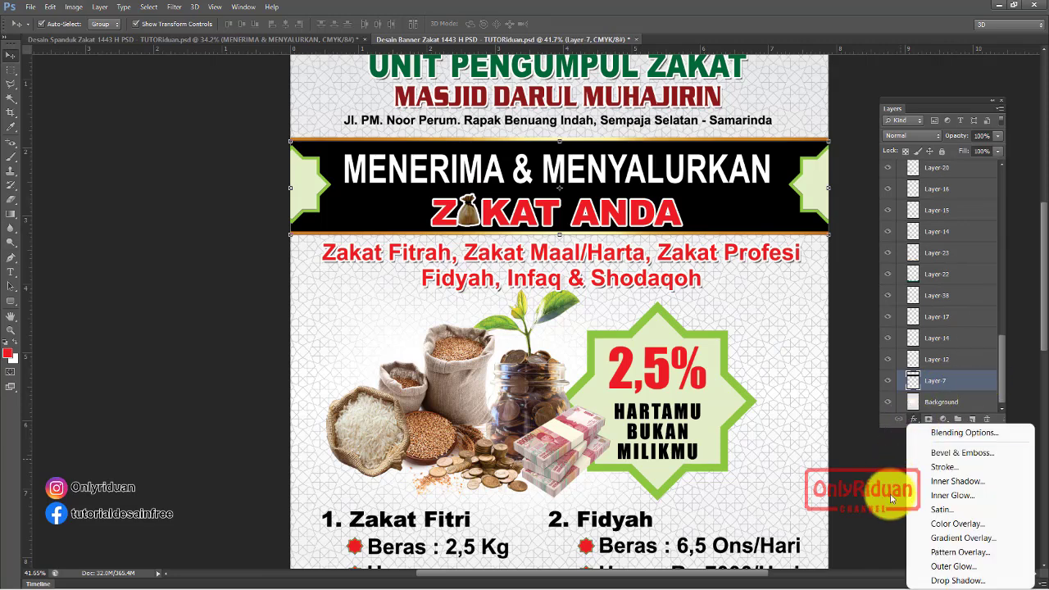
left_click(961, 538)
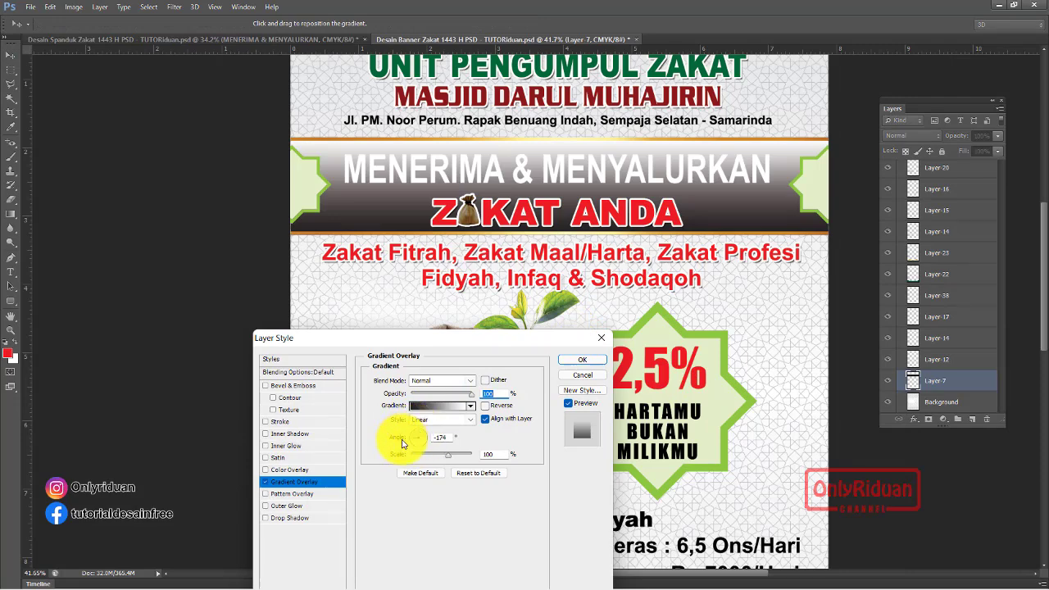
left_click(426, 412)
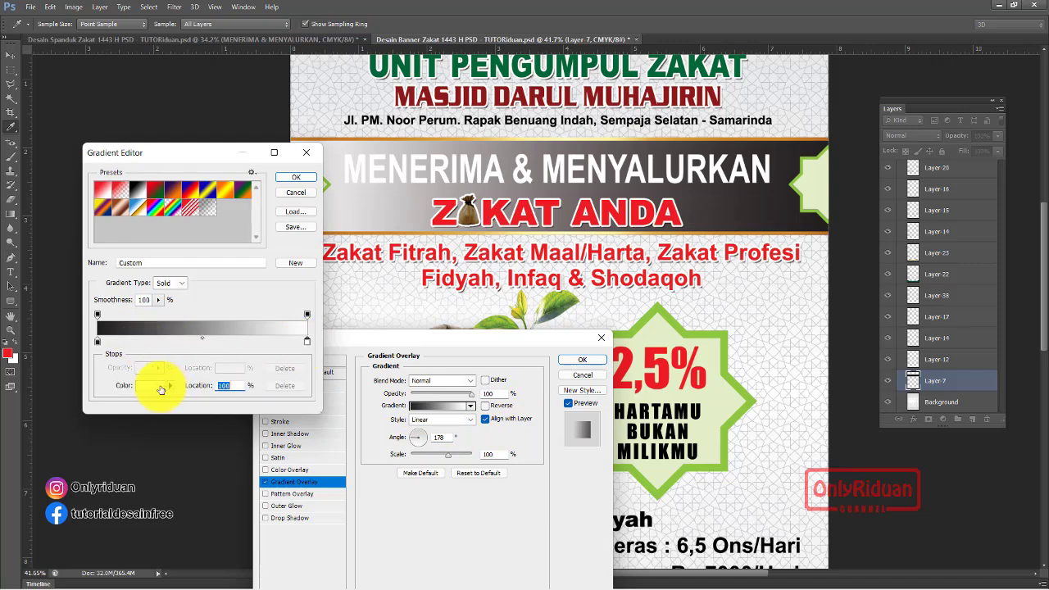
left_click(161, 386)
left_click_drag(656, 281, 617, 348)
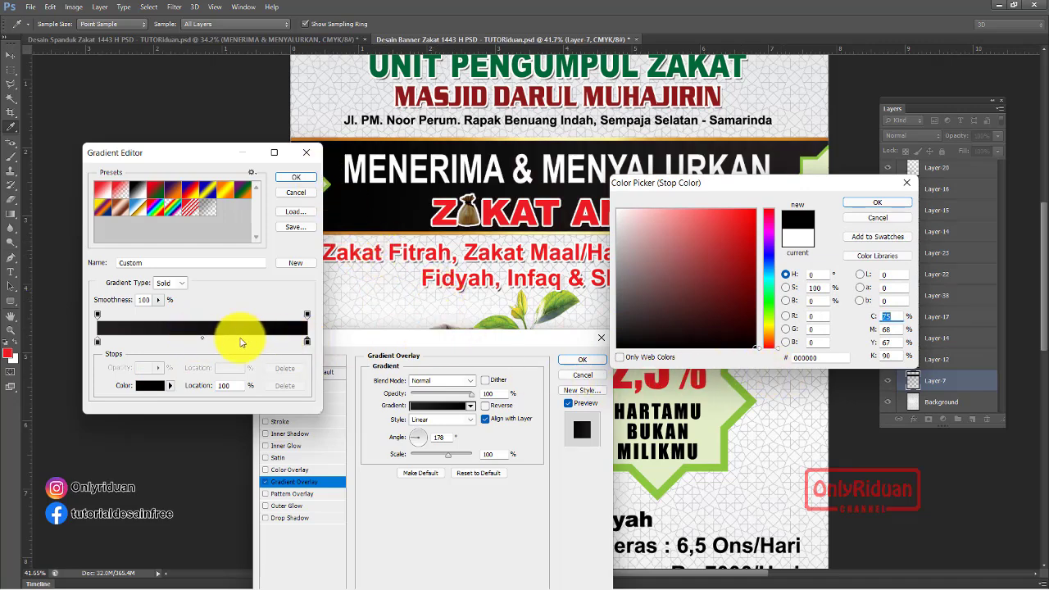
left_click(886, 204)
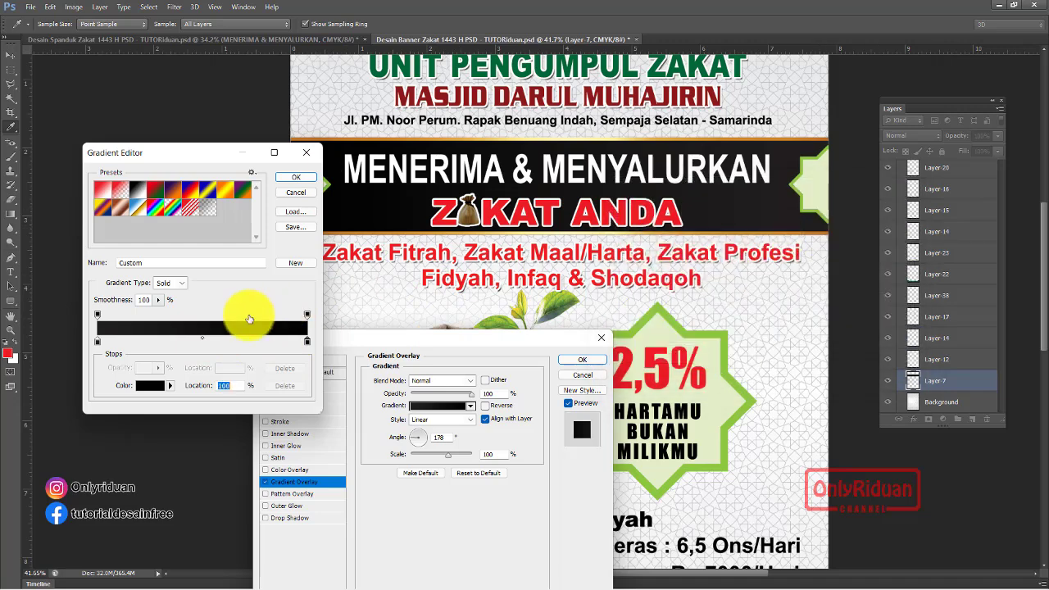
- Add a dark green stop at 44% and apply the black-green-black overlay at 178°
double_click(190, 340)
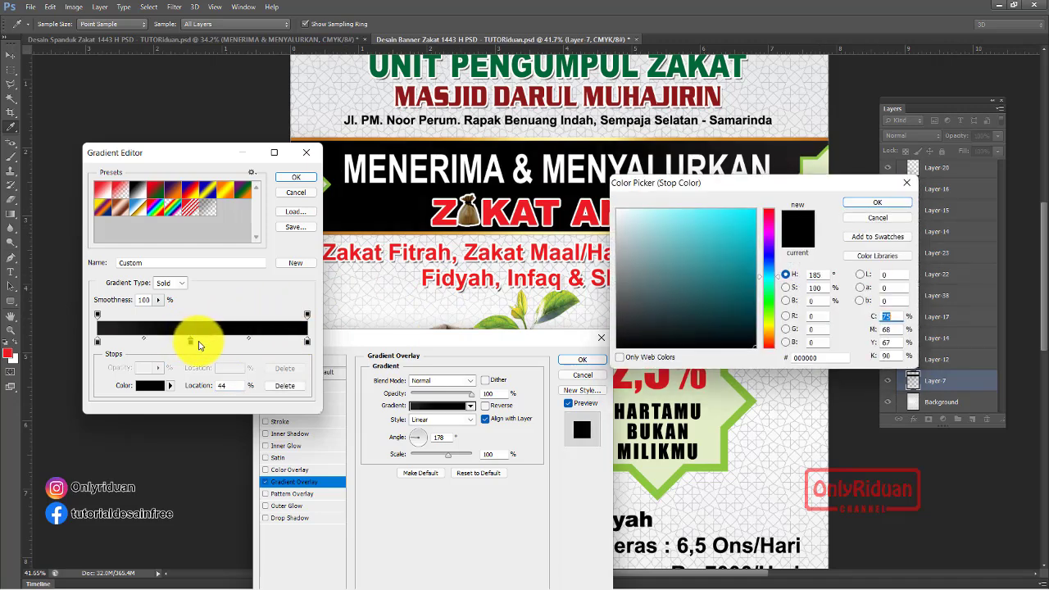
left_click_drag(766, 305, 762, 299)
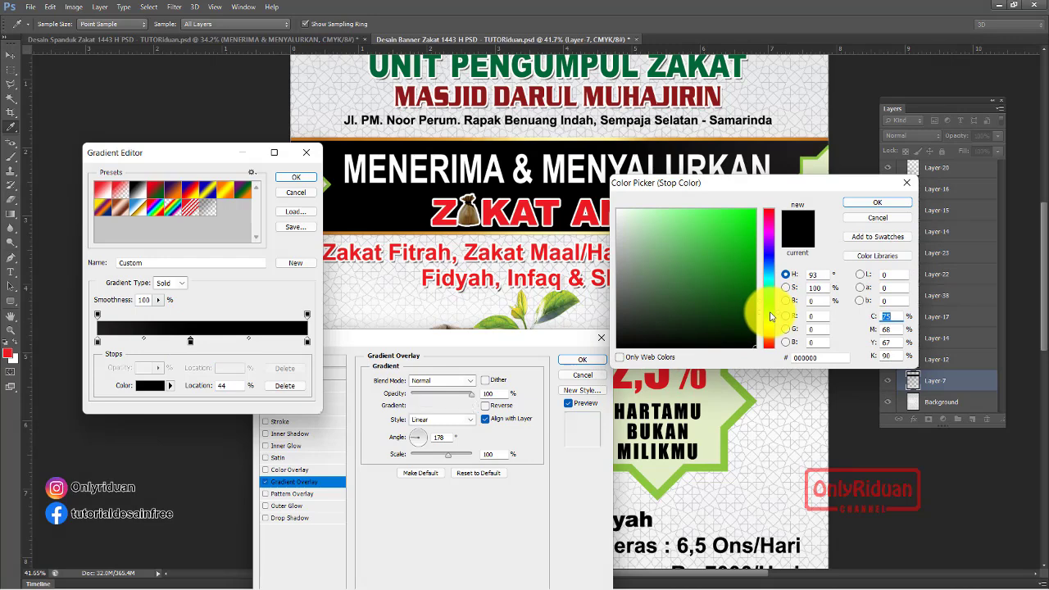
left_click(752, 280)
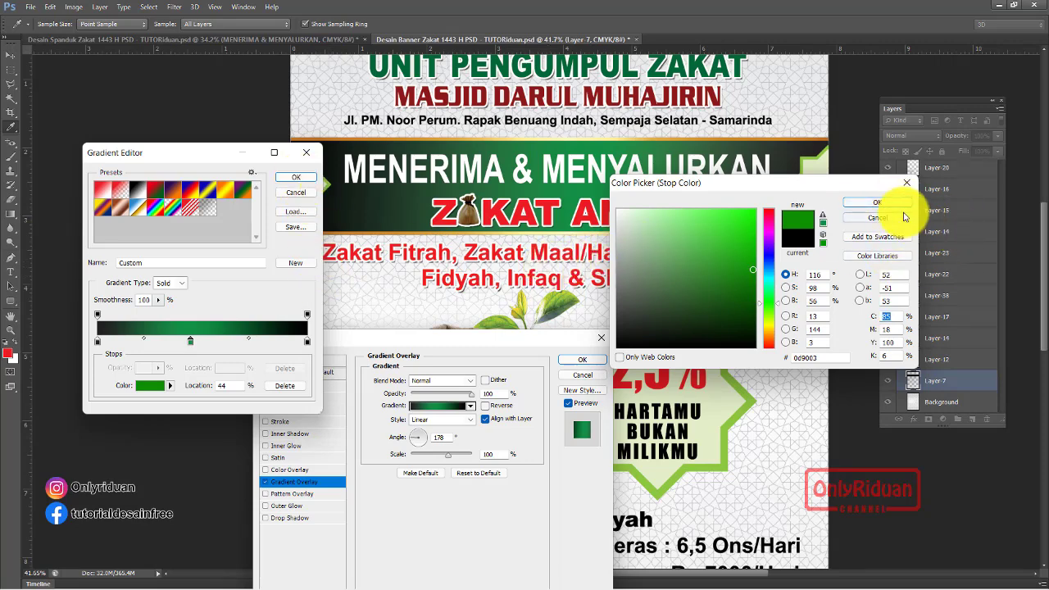
left_click(875, 202)
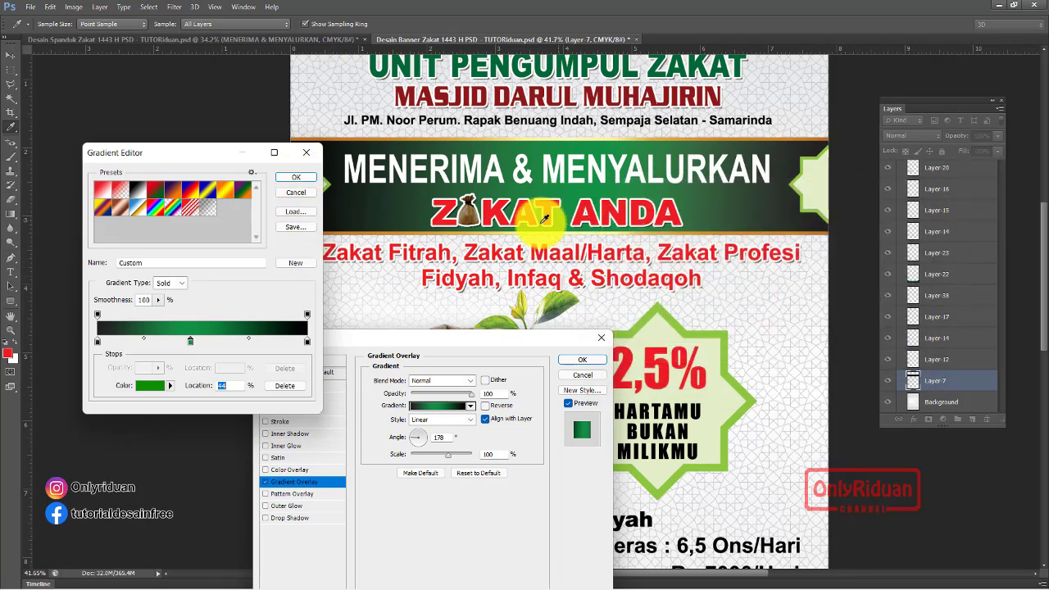
left_click(293, 180)
left_click(581, 360)
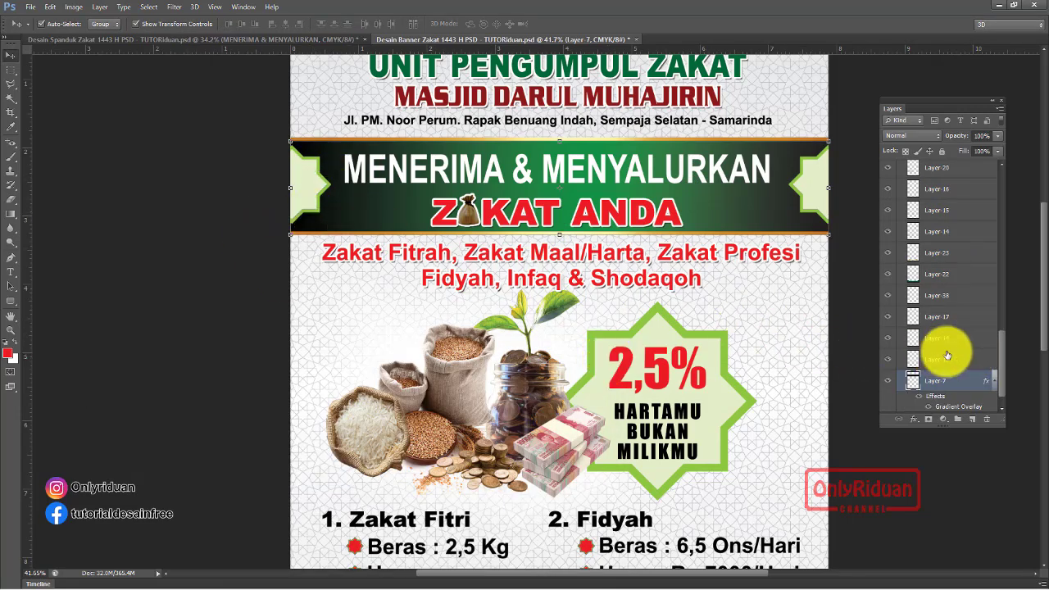
- Collapse the Design group and expand the Text group to reach its layers
left_click_drag(1002, 364, 1023, 195)
left_click(901, 286)
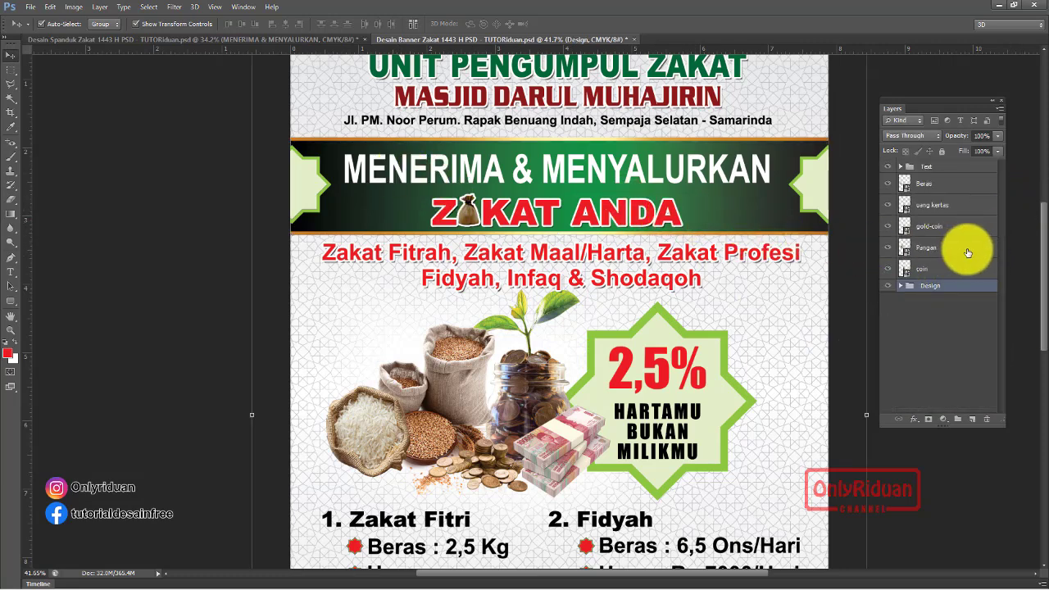
left_click(901, 167)
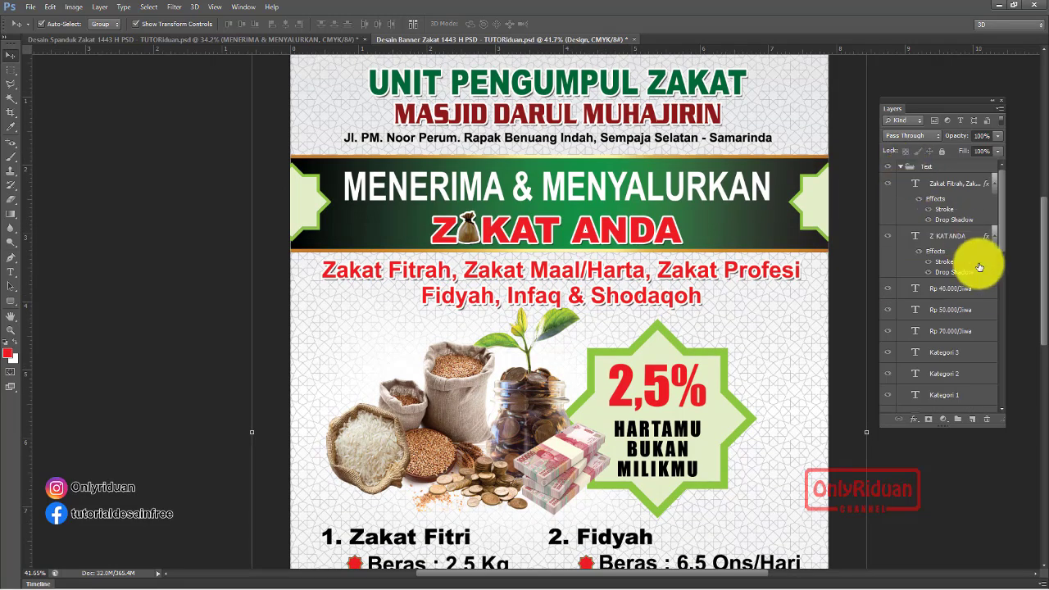
scroll(980, 279, "down", 2)
scroll(983, 287, "down", 2)
scroll(983, 290, "down", 2)
scroll(983, 291, "down", 3)
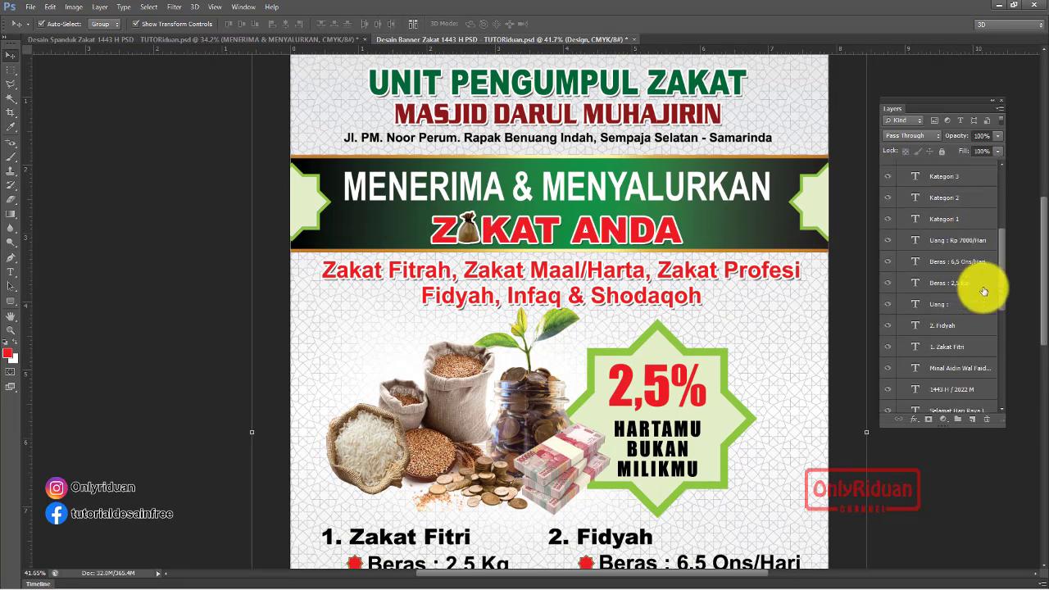
scroll(981, 289, "down", 3)
scroll(980, 287, "down", 3)
- Give the MENERIMA & MENYALURKAN heading a black outside Stroke of size 5
left_click(957, 355)
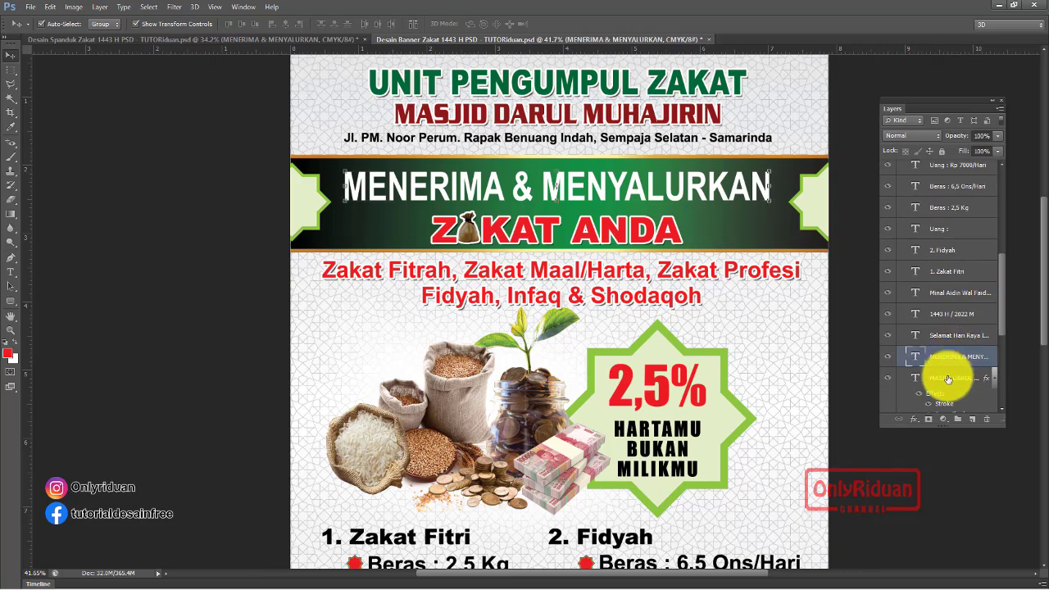
left_click(914, 419)
left_click(943, 469)
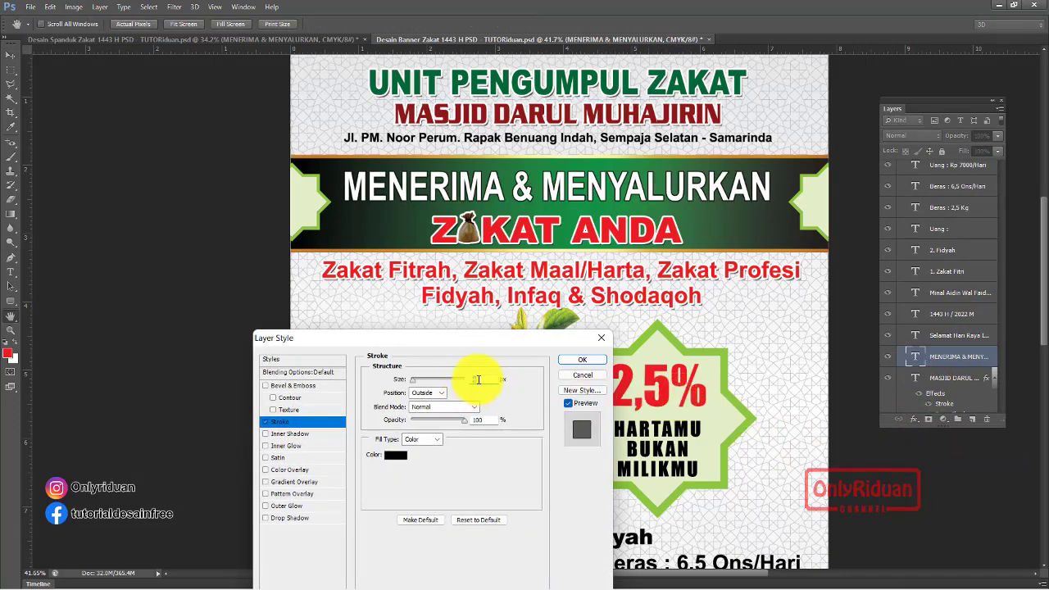
type("5")
double_click(476, 379)
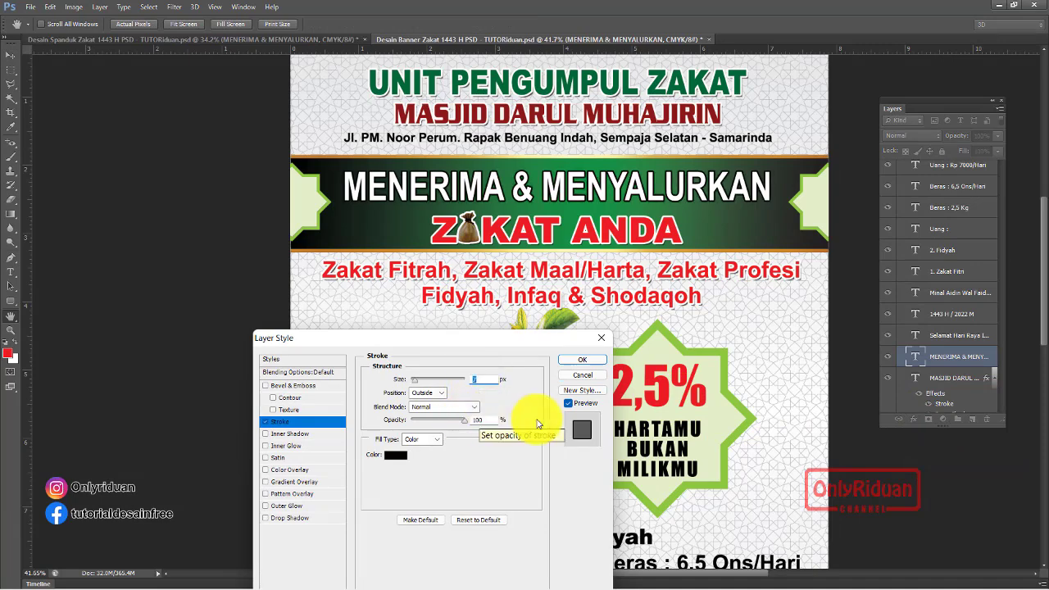
left_click(584, 361)
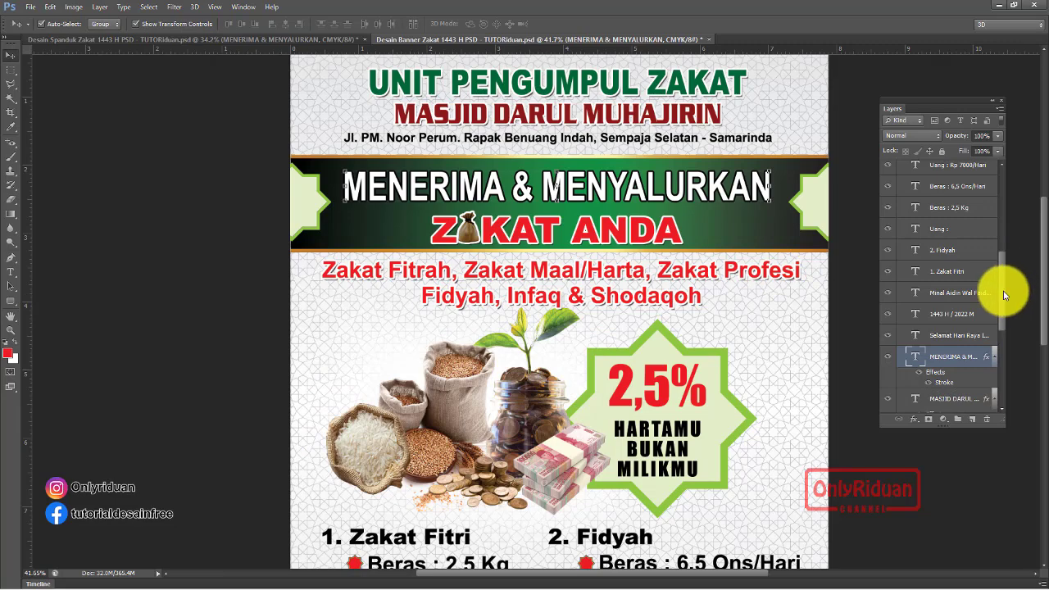
left_click_drag(1005, 295, 1002, 359)
key("ctrl+minus")
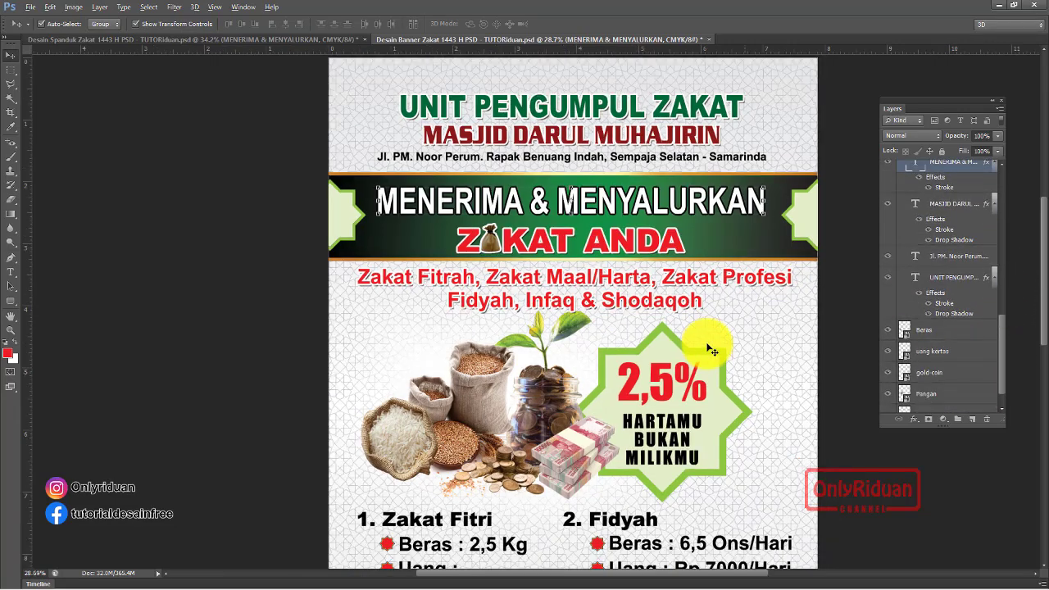
key("ctrl+minus")
key("ctrl+minus")
key("ctrl+0")
scroll(607, 498, "up", 1)
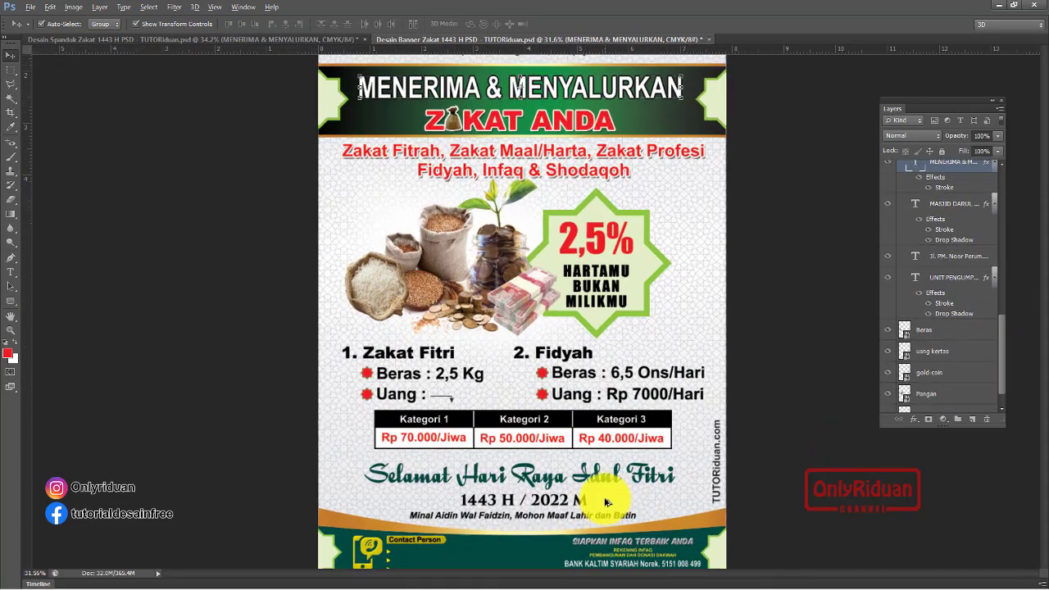
scroll(606, 497, "up", 2)
scroll(607, 497, "up", 2)
scroll(607, 500, "up", 2)
scroll(606, 502, "down", 2)
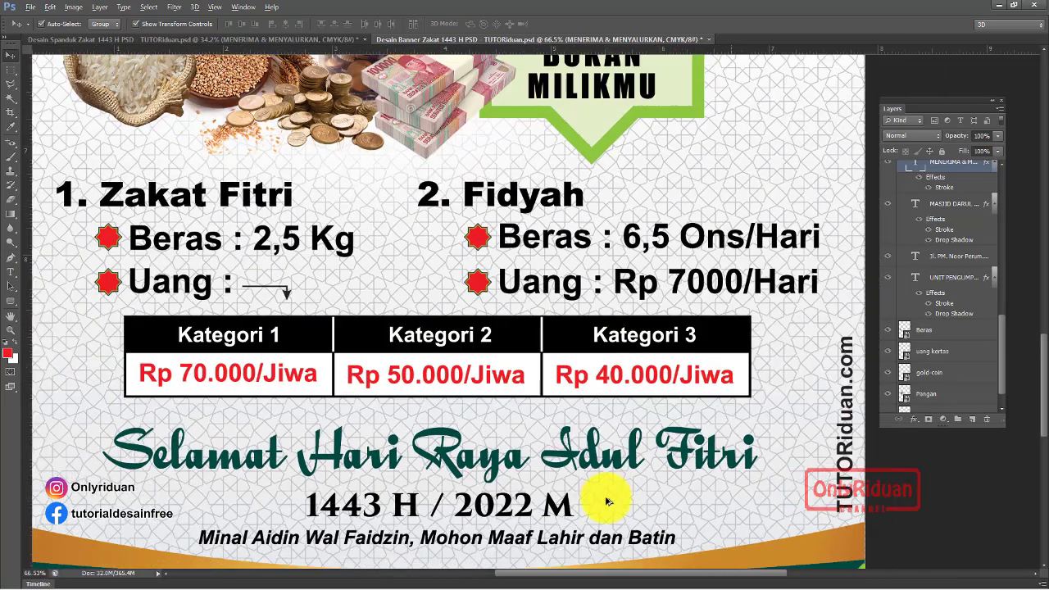
scroll(979, 319, "up", 2)
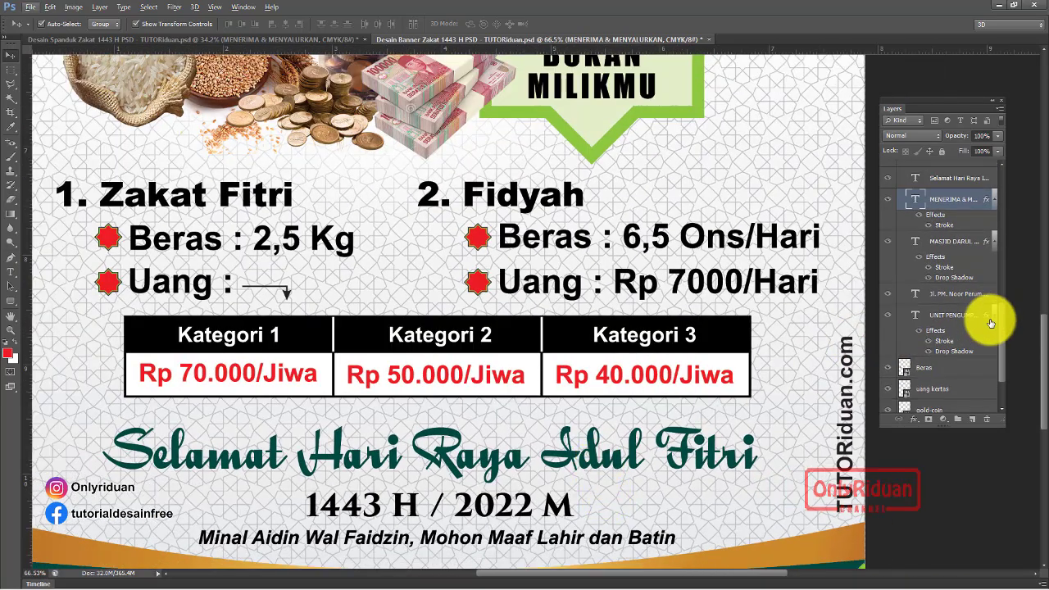
scroll(990, 327, "up", 2)
scroll(993, 327, "up", 2)
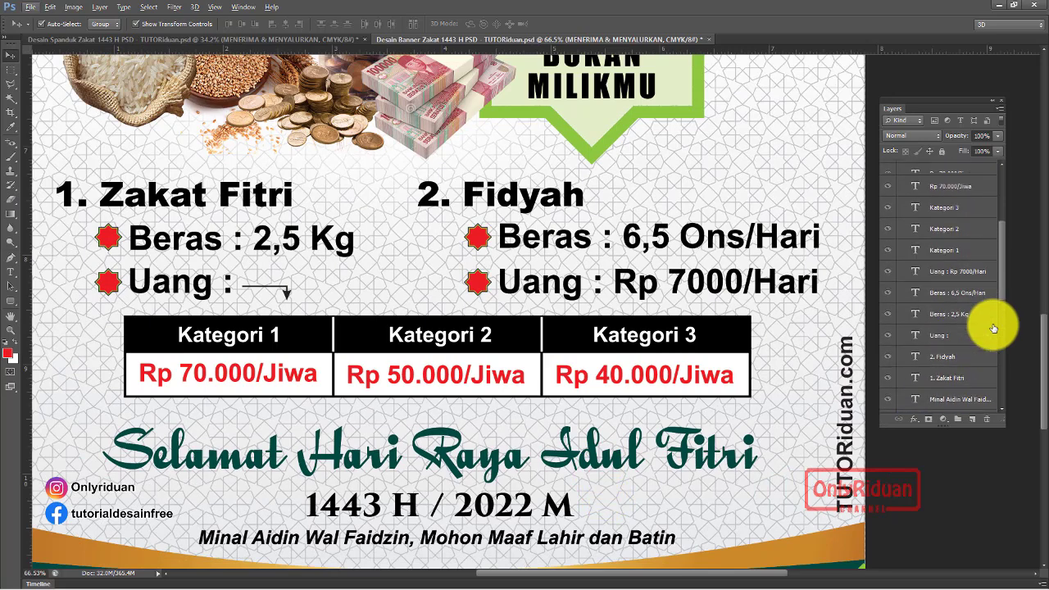
scroll(995, 328, "up", 1)
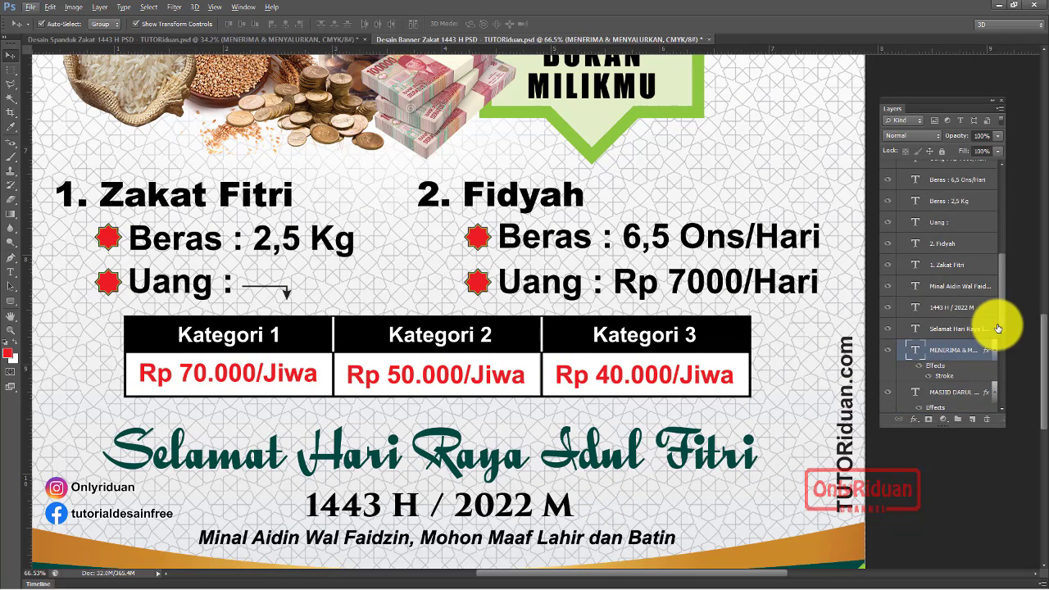
scroll(998, 328, "down", 2)
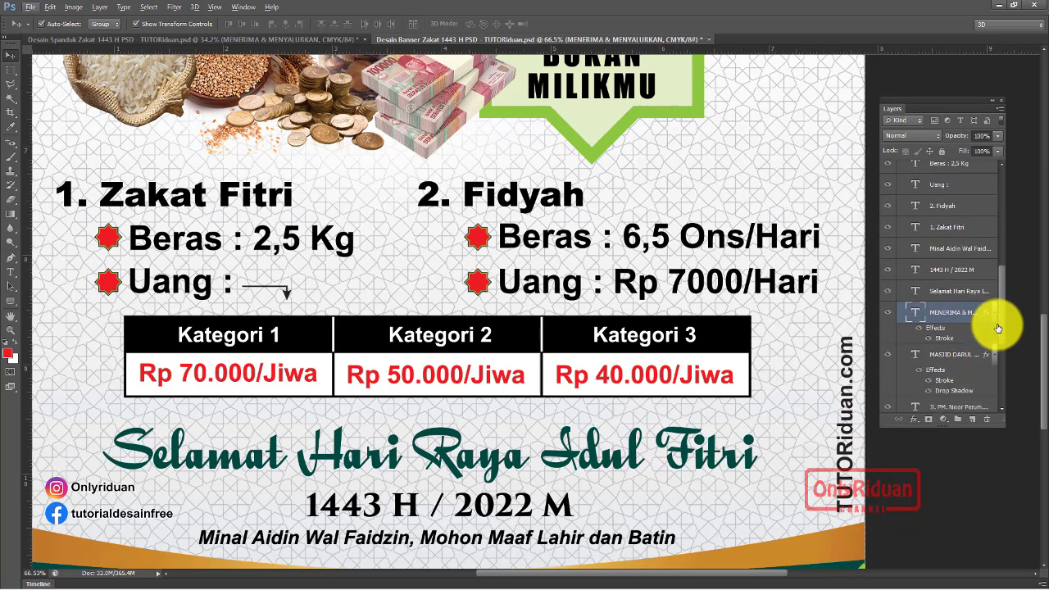
scroll(999, 328, "down", 3)
scroll(998, 328, "down", 2)
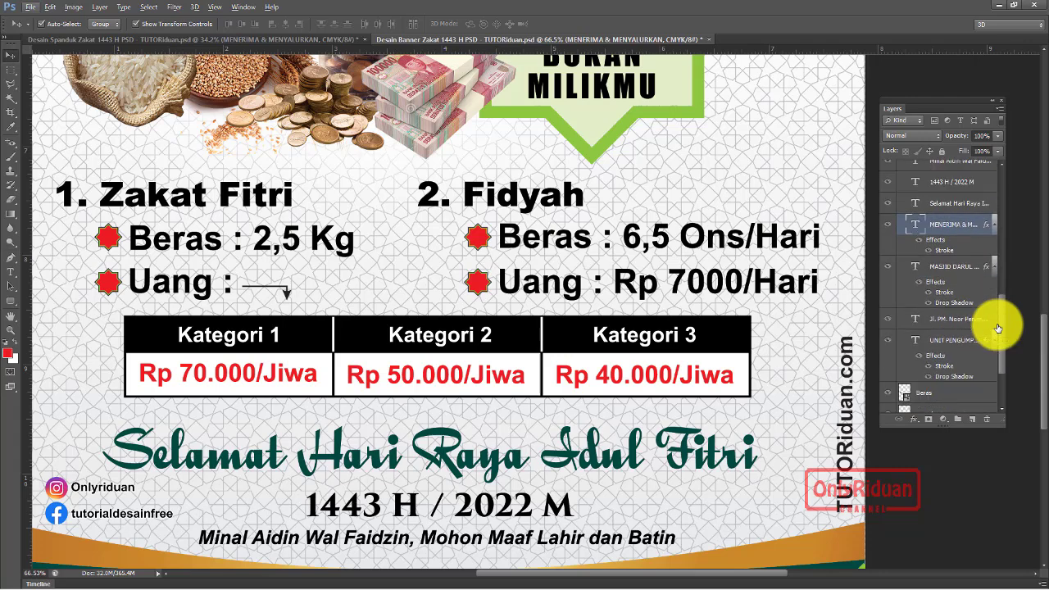
scroll(999, 327, "up", 2)
scroll(998, 328, "up", 2)
scroll(999, 327, "up", 1)
scroll(998, 328, "up", 1)
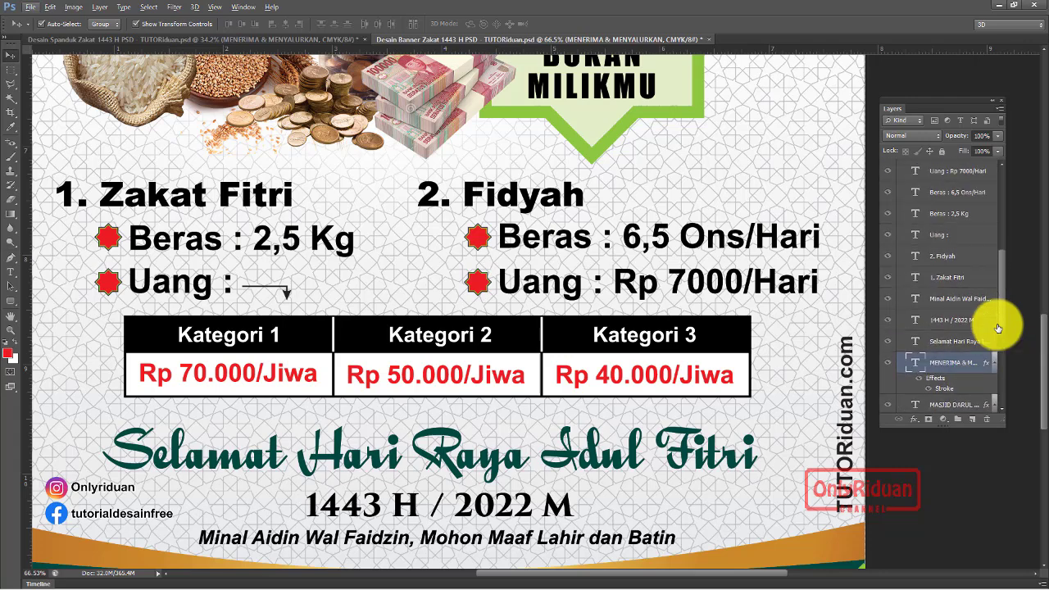
scroll(997, 328, "up", 2)
scroll(998, 328, "up", 1)
scroll(1000, 328, "up", 1)
scroll(999, 328, "down", 1)
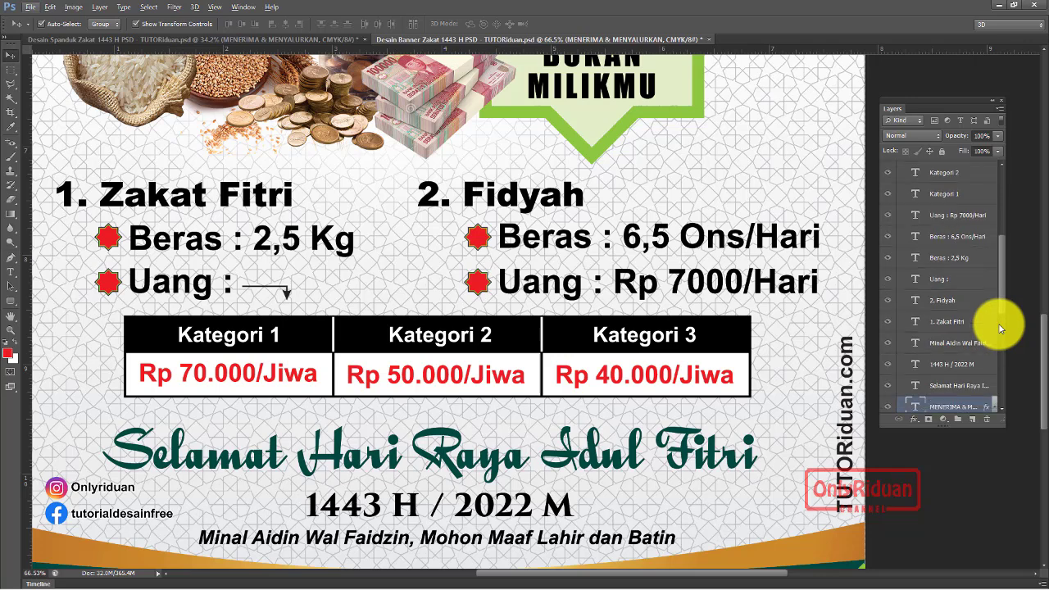
- Paste the copied stroke style onto the Selamat Hari Raya Idul Fitri greeting layer
left_click(961, 387)
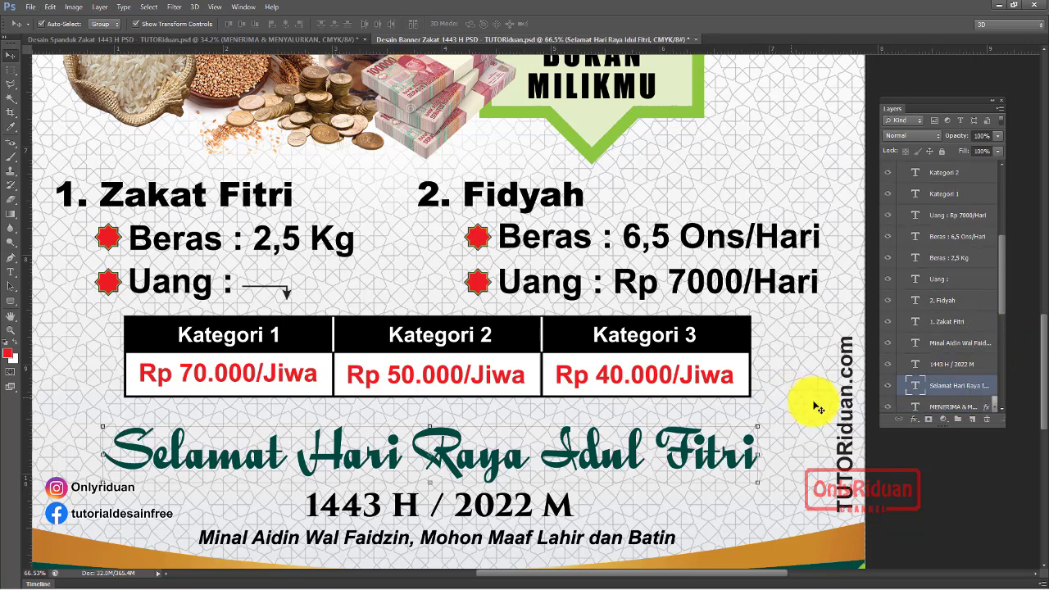
right_click(948, 391)
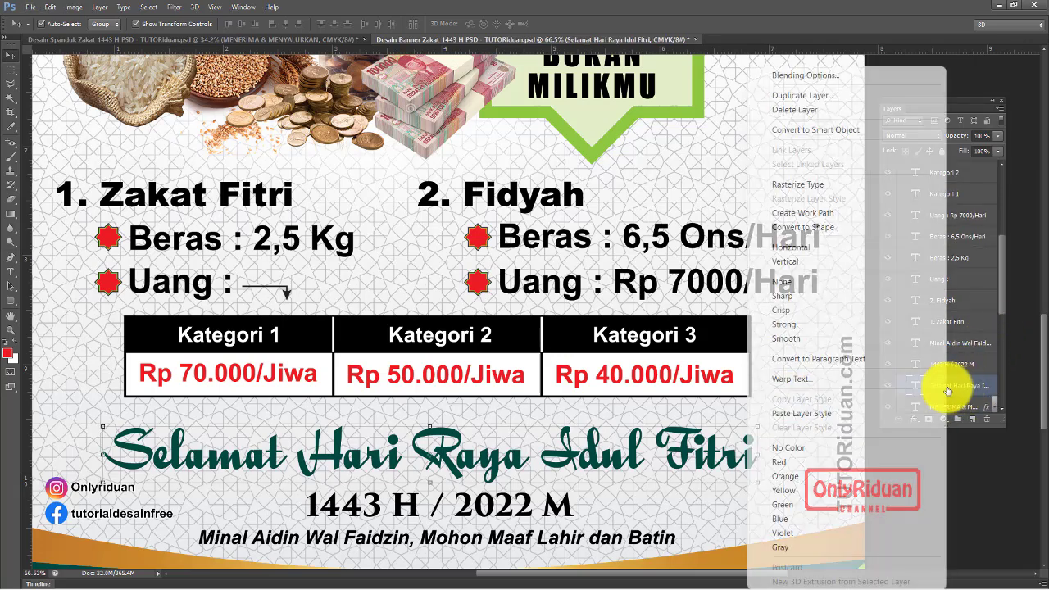
left_click(815, 413)
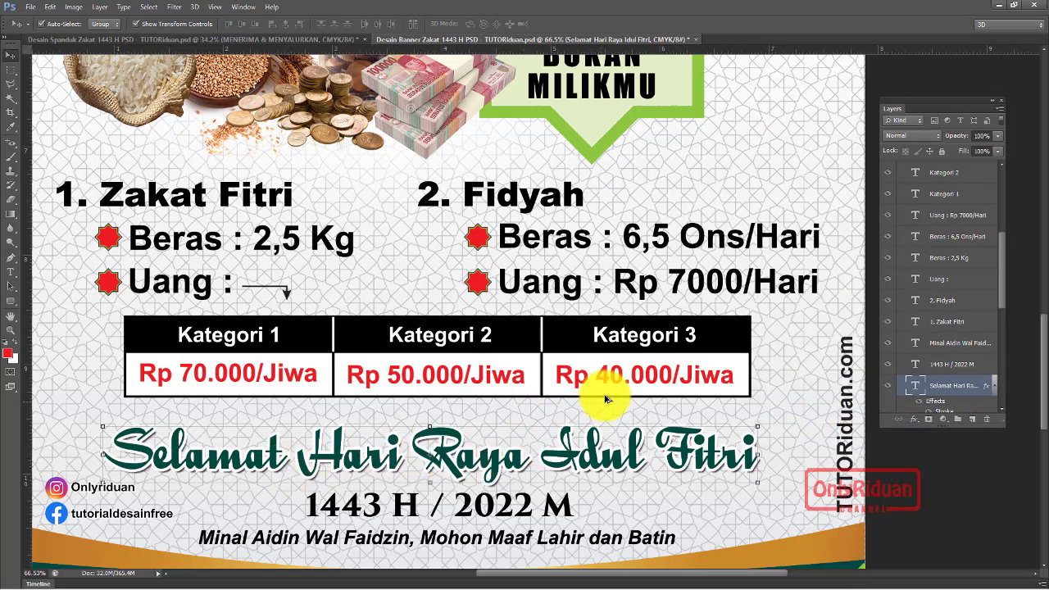
- Scroll around to review the finished portrait banner layout
scroll(732, 352, "down", 1)
scroll(714, 347, "down", 1)
scroll(695, 346, "down", 2)
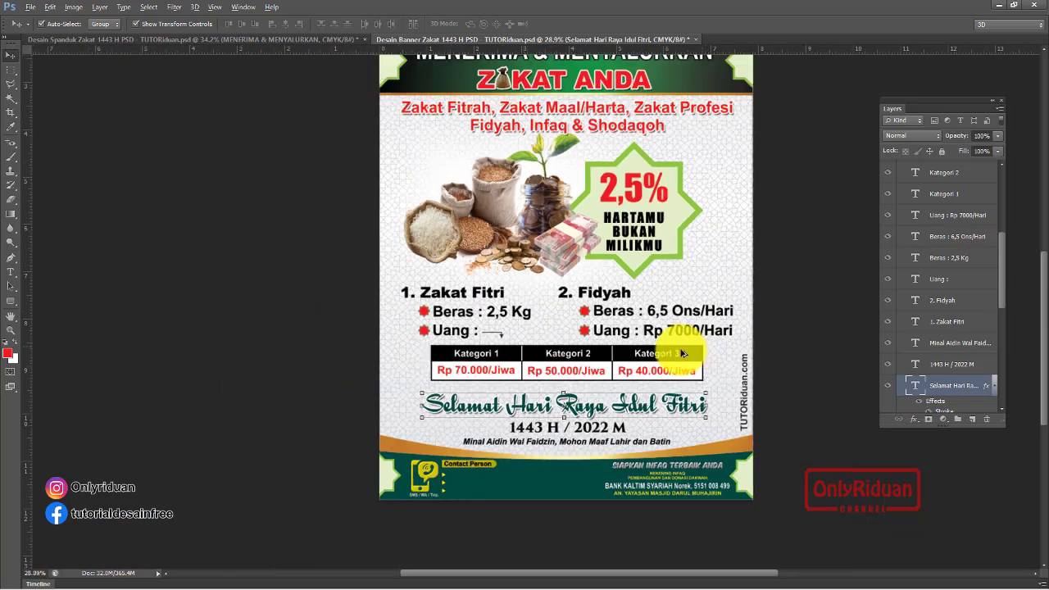
scroll(681, 354, "down", 1)
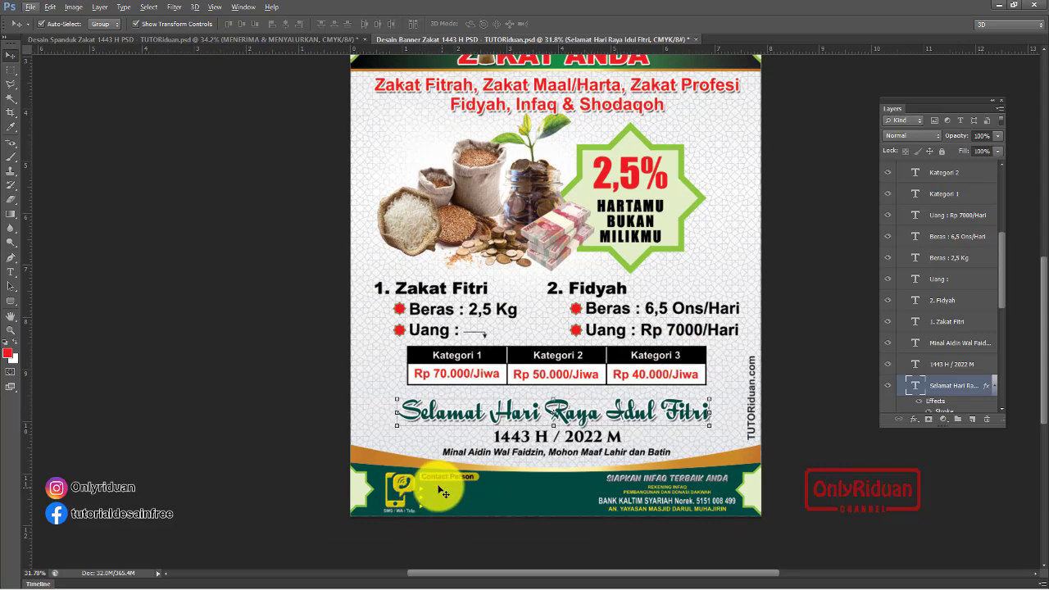
scroll(611, 330, "down", 2)
scroll(586, 320, "down", 1)
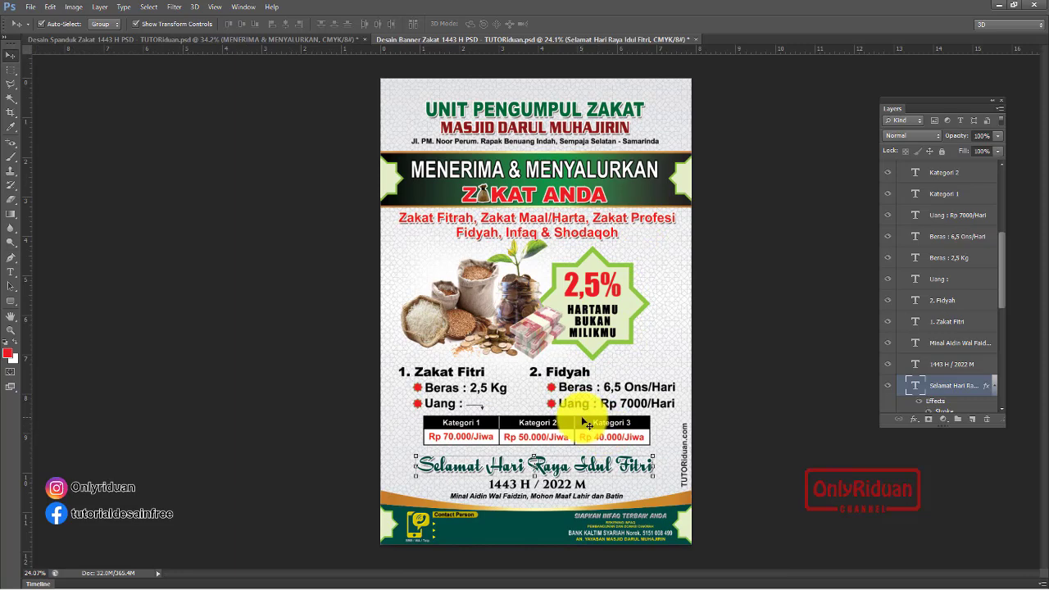
scroll(978, 270, "up", 2)
scroll(978, 270, "up", 4)
scroll(975, 269, "up", 3)
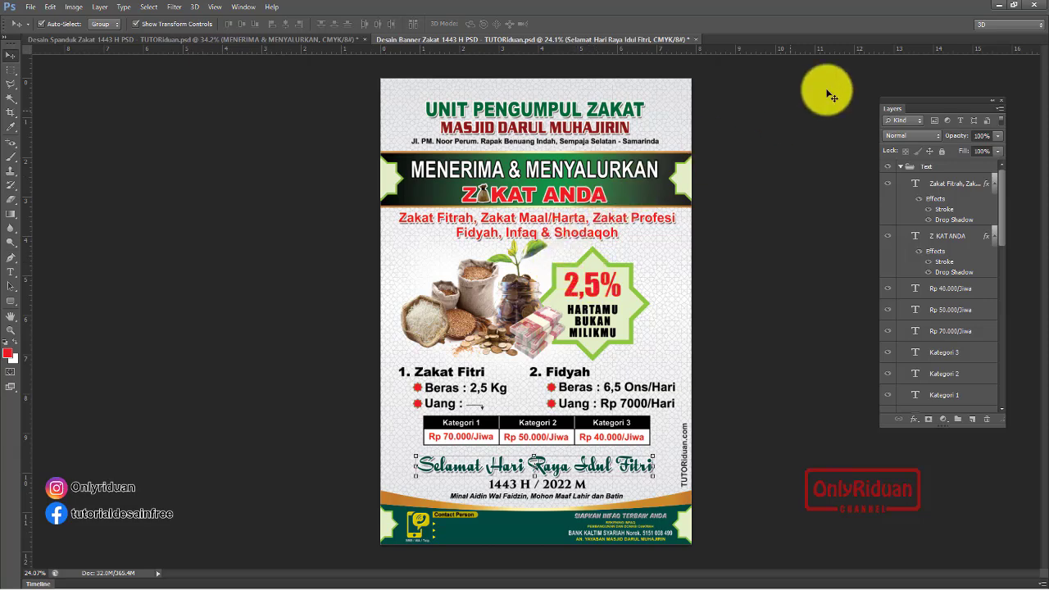
- Switch to CorelDRAW's Desain Spanduk banner and group all 51 objects with Ctrl+G
left_click(999, 7)
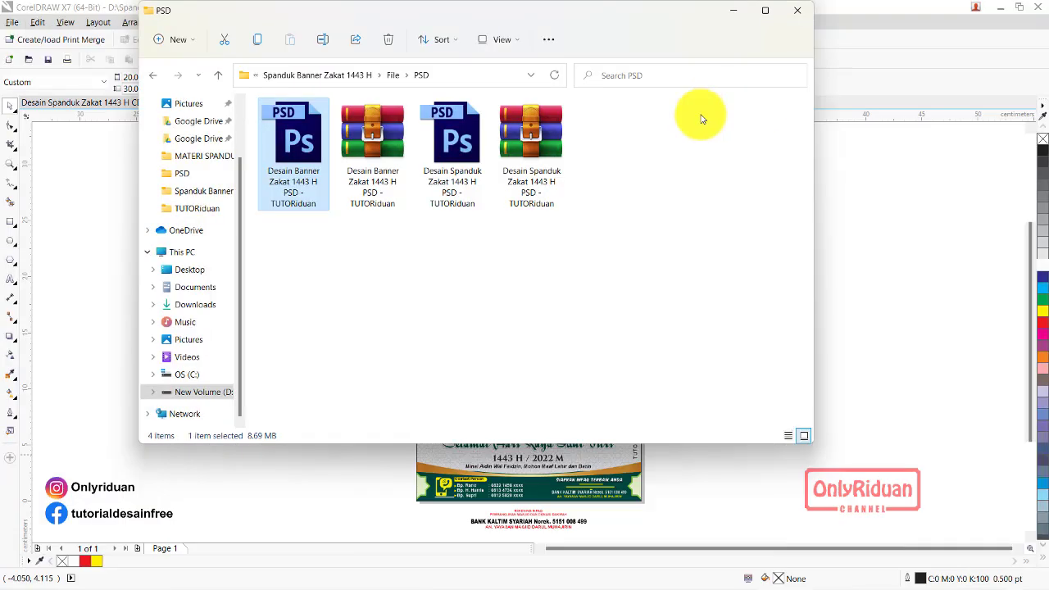
left_click(506, 495)
left_click(160, 105)
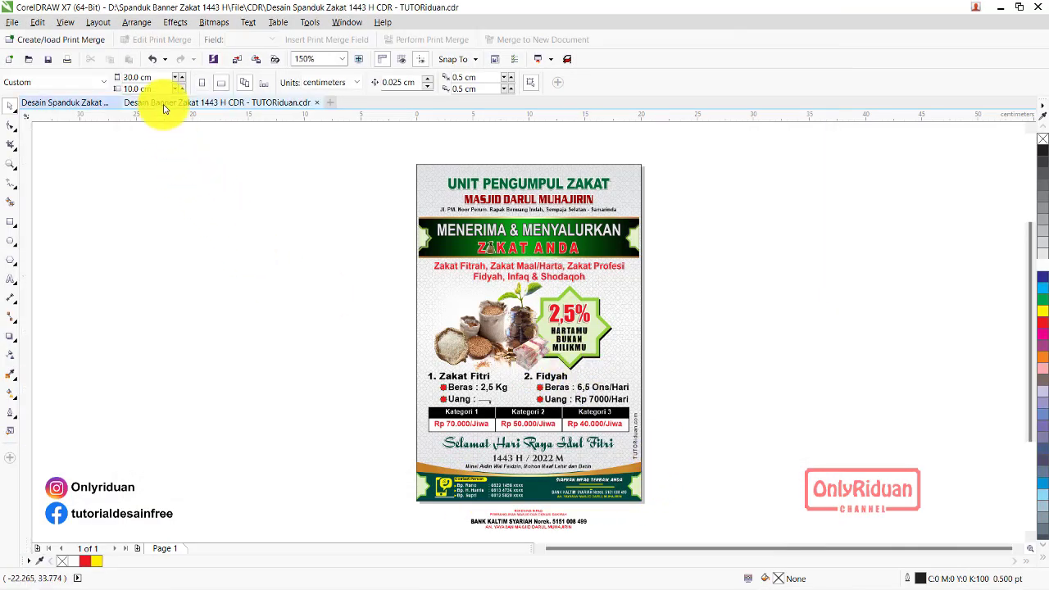
scroll(344, 180, "down", 2)
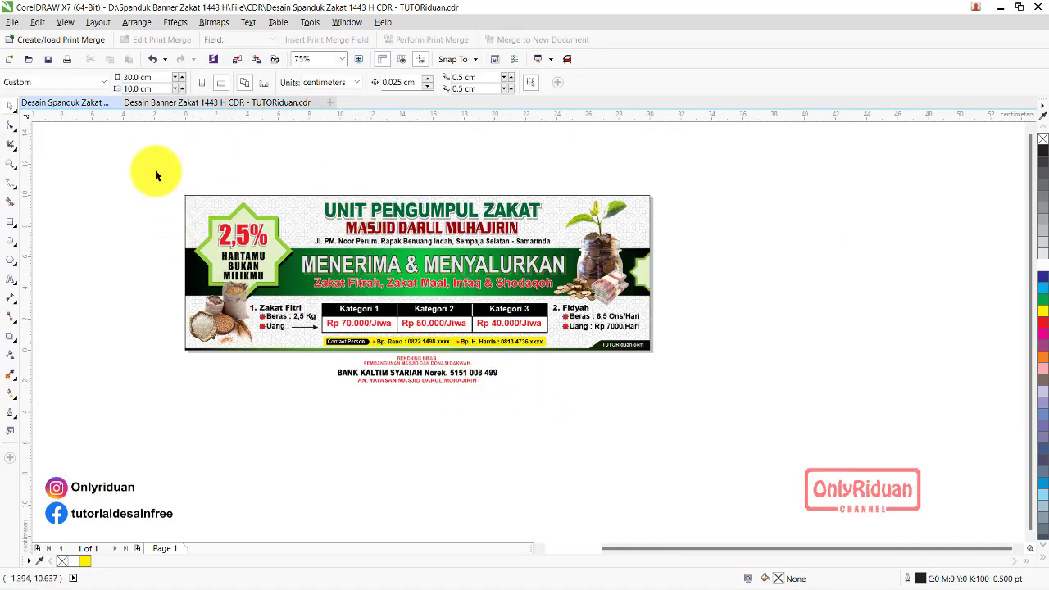
mouse_move(150, 161)
left_mouse_down()
mouse_move(691, 346)
mouse_move(694, 357)
left_mouse_up()
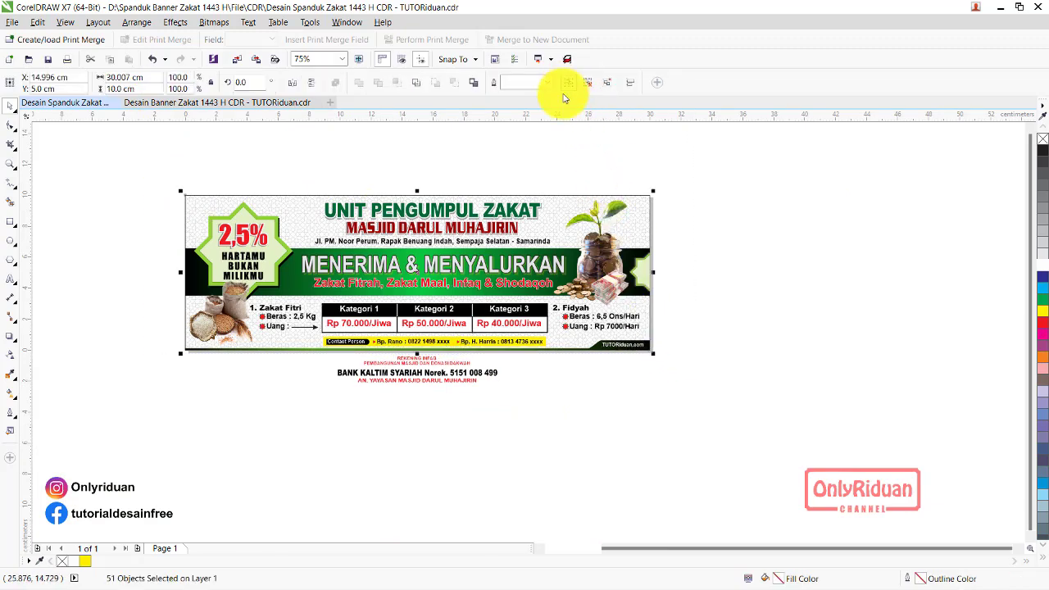
key("ctrl+g")
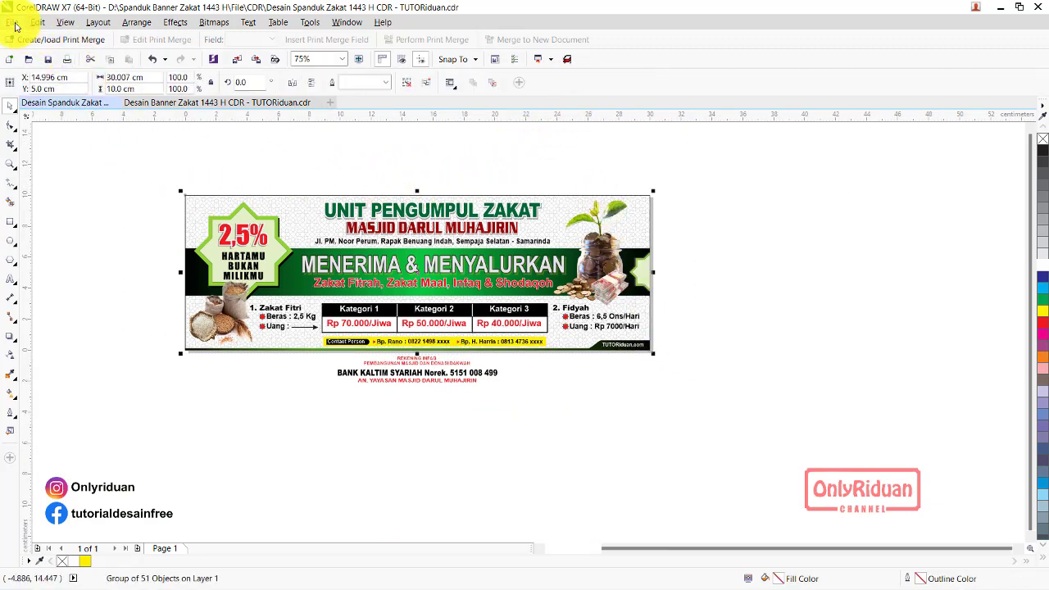
- Export the grouped banner as a JPG named Spanduk into a new Downloads CETAK folder
left_click(15, 26)
left_click(67, 227)
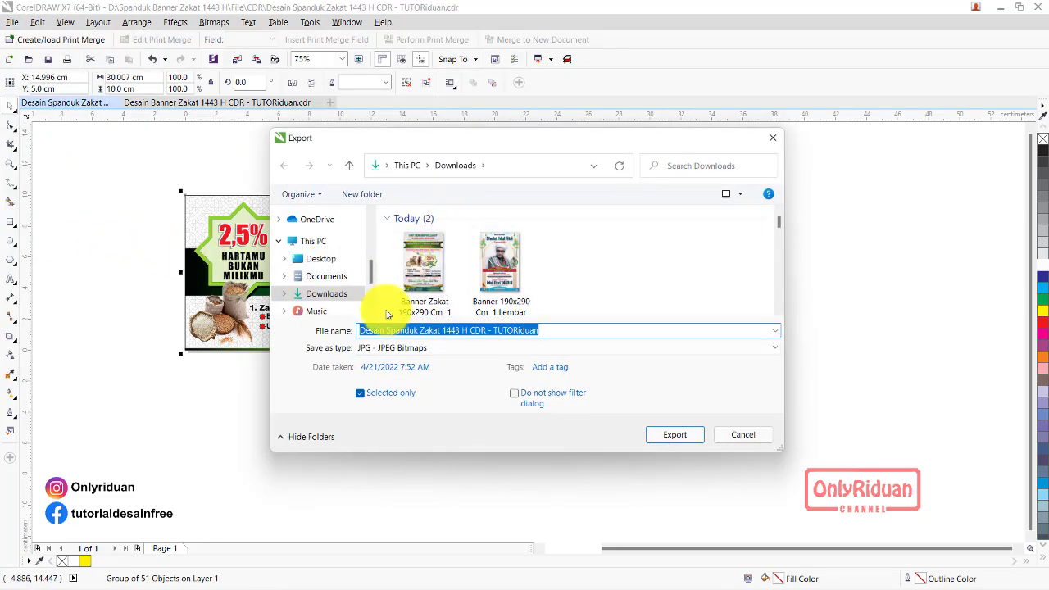
left_click(363, 196)
type("CETAK")
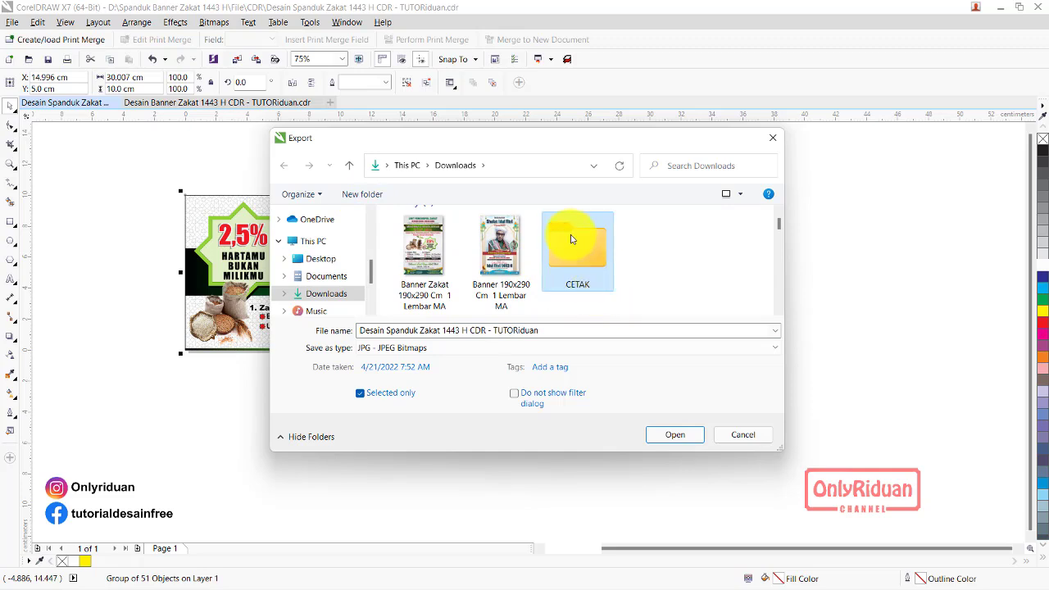
double_click(571, 239)
triple_click(463, 328)
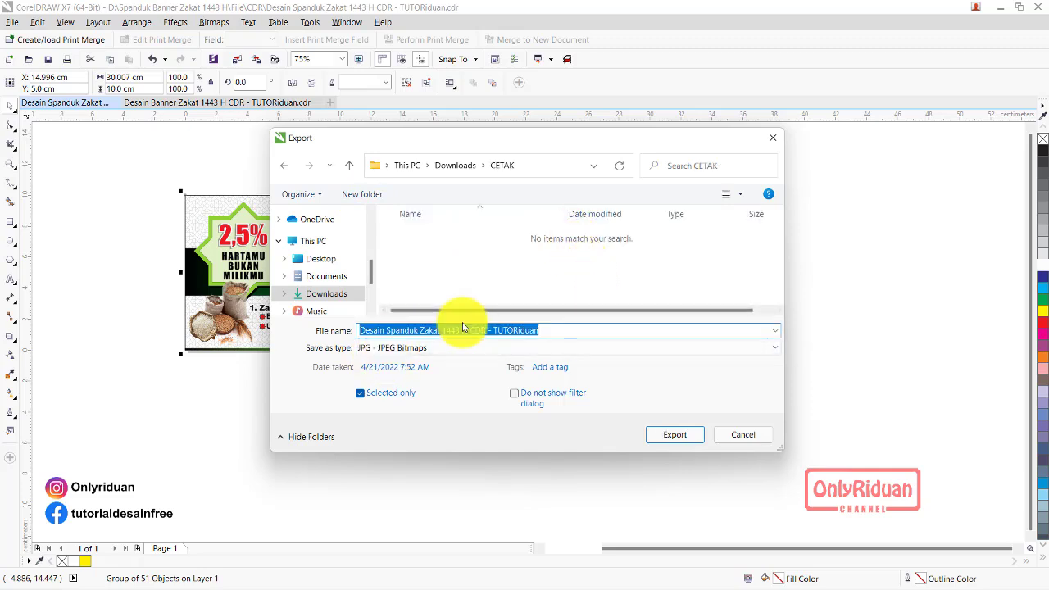
type("Spanduk 1x3M CDR")
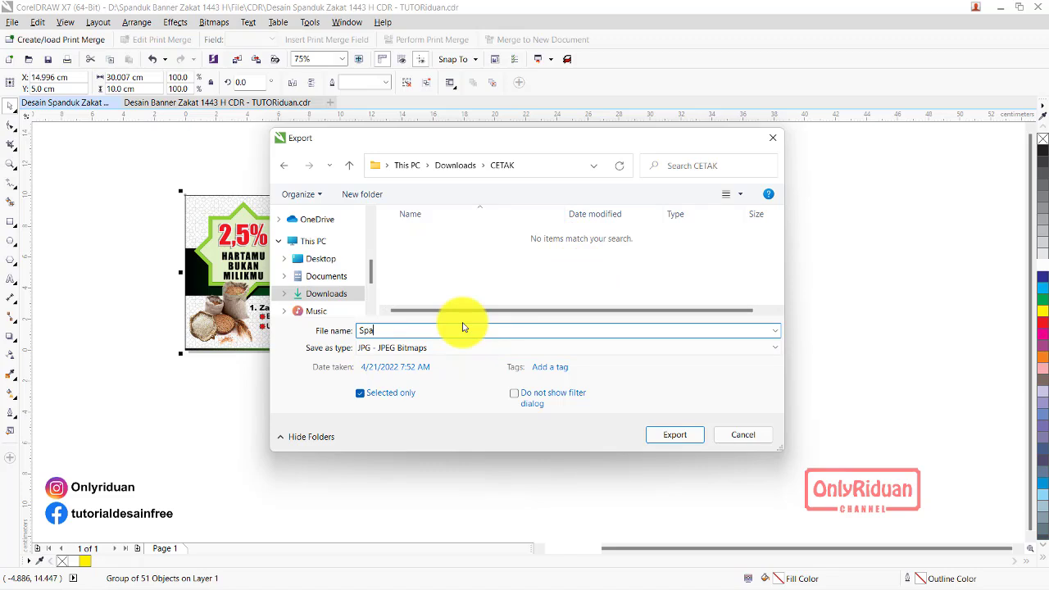
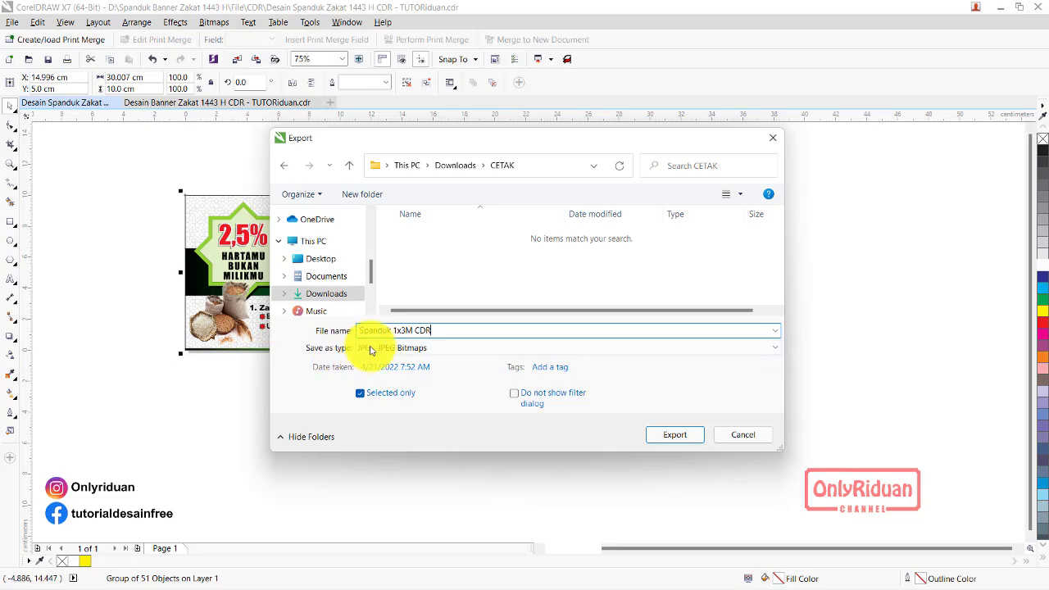
- Export the spanduk into CETAK as a JPEG at 100 dpi and 300 cm wide
left_click(664, 435)
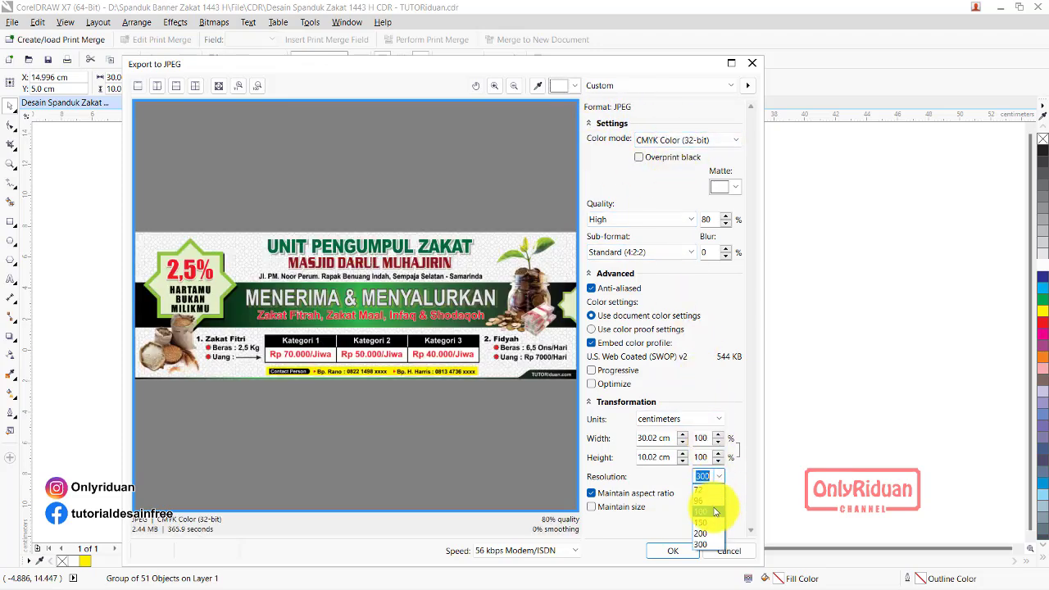
left_click(714, 512)
double_click(656, 439)
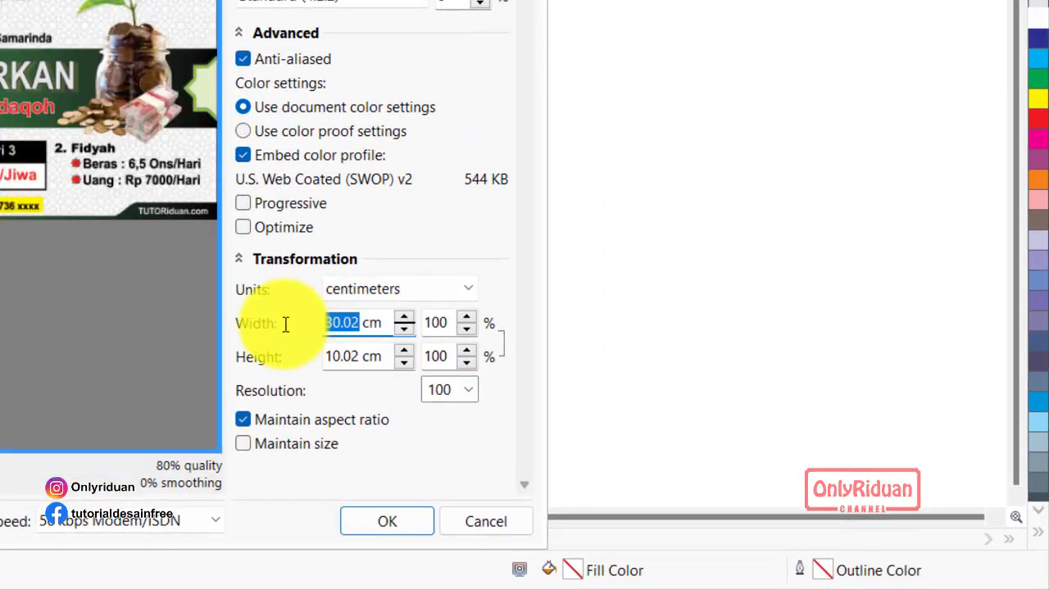
type("3")
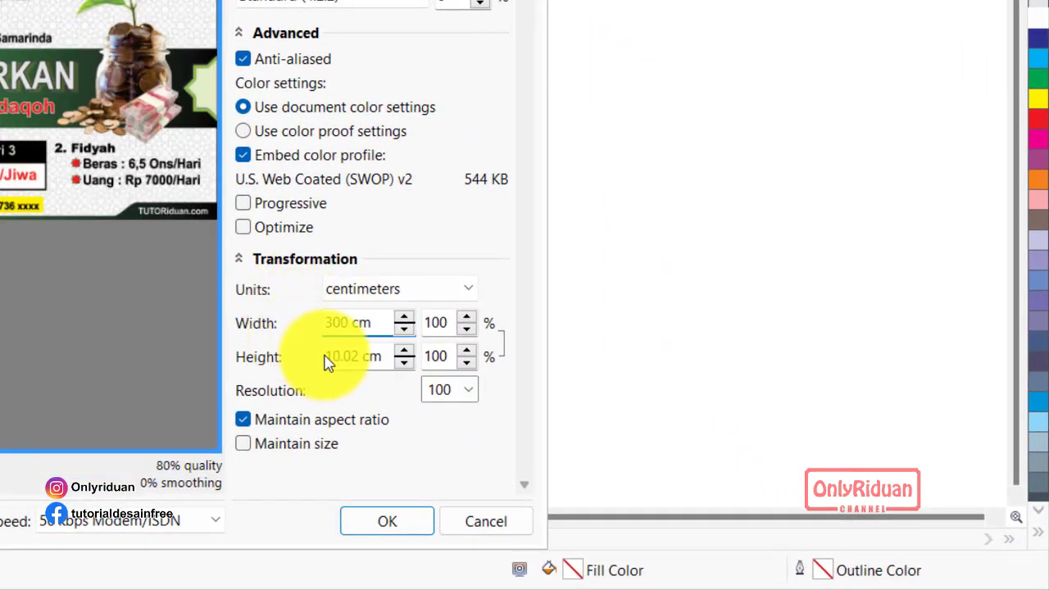
left_click(323, 358)
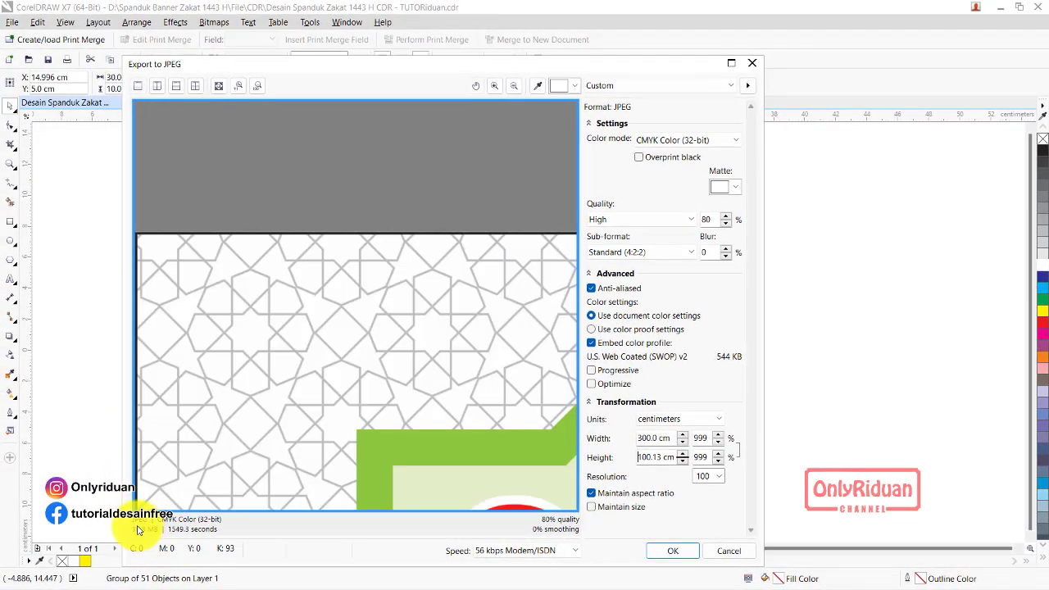
- Inspect the preview around the 2,5% badge and confirm the JPEG export settings
scroll(292, 445, "down", 1)
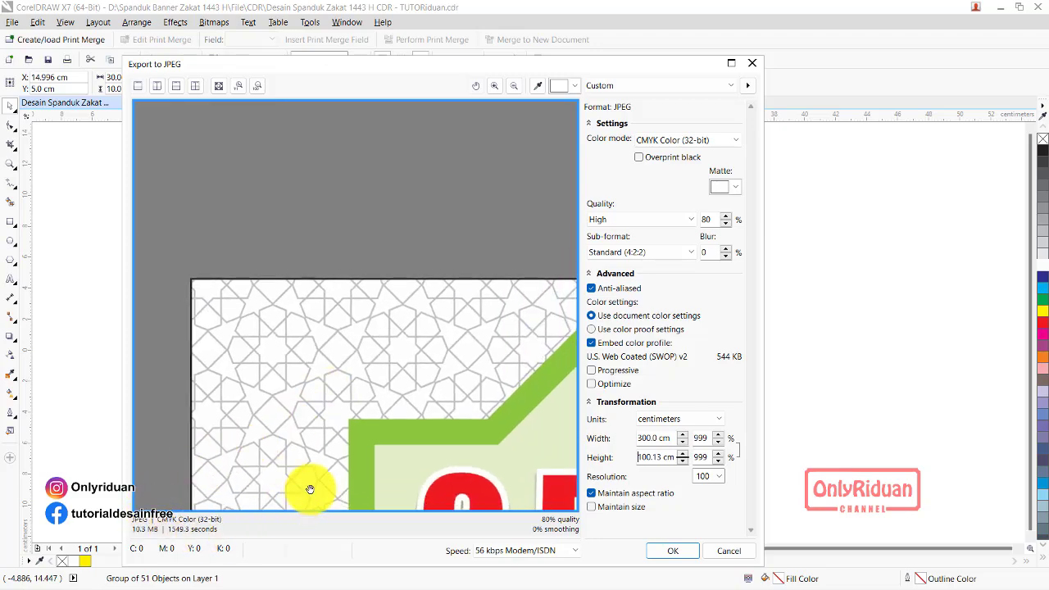
left_click_drag(311, 484, 220, 319)
scroll(221, 315, "down", 1)
scroll(300, 312, "down", 1)
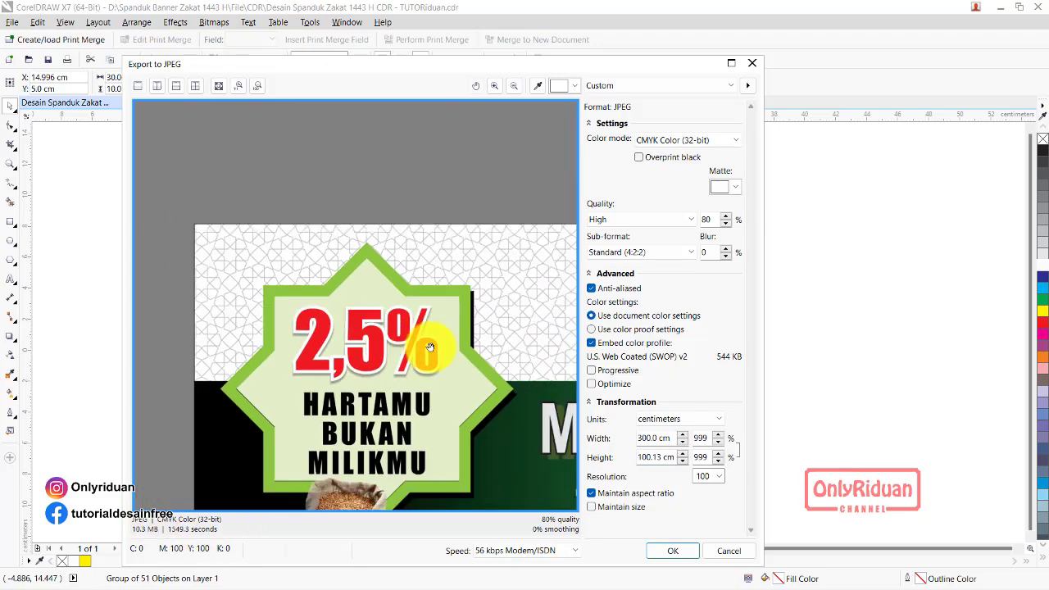
scroll(348, 272, "down", 1)
scroll(414, 277, "up", 1)
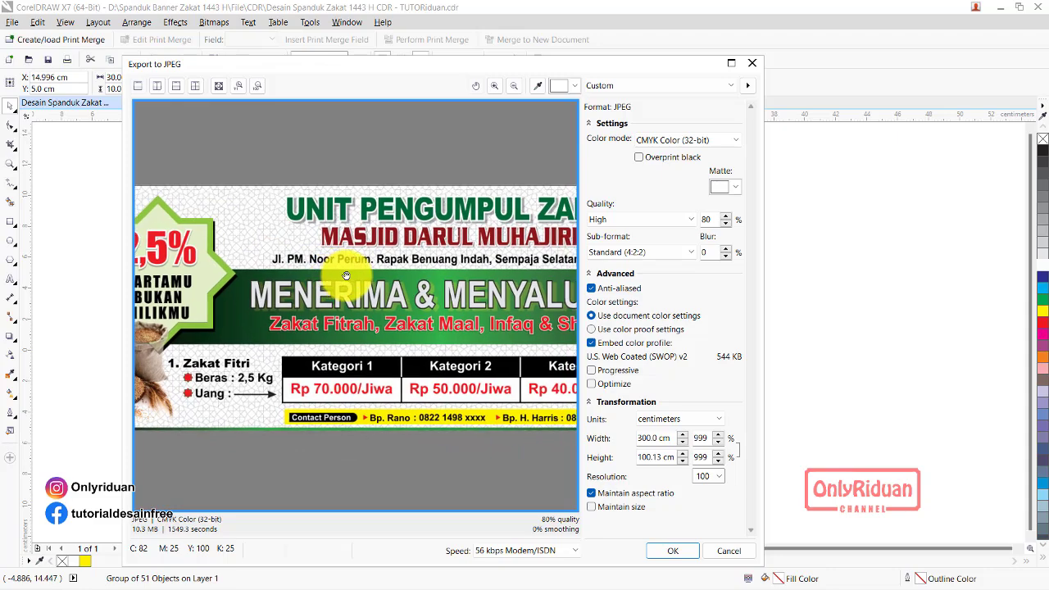
scroll(513, 280, "up", 1)
scroll(458, 271, "down", 1)
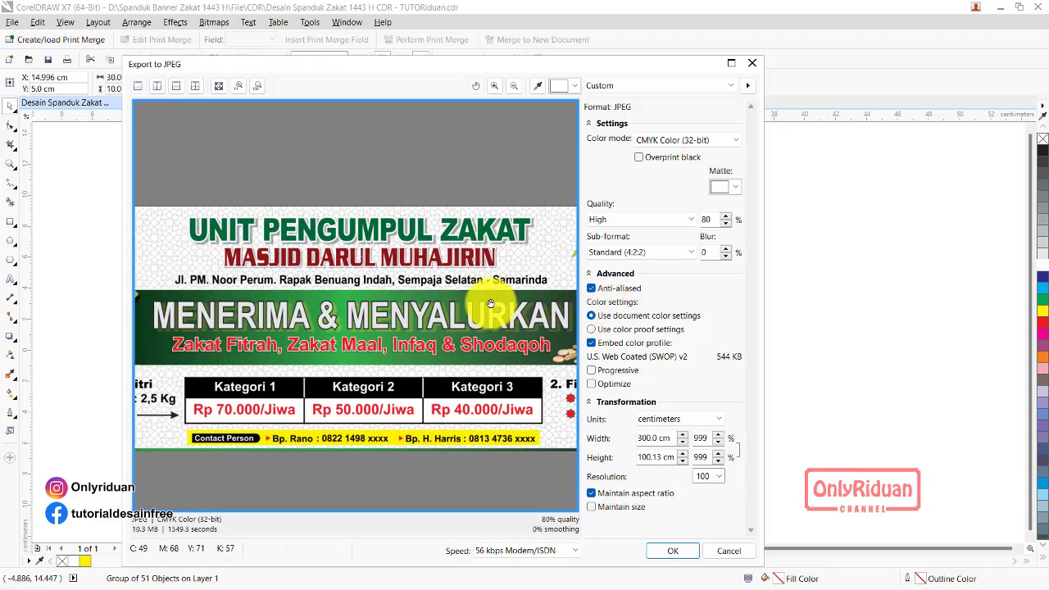
scroll(444, 300, "up", 1)
scroll(447, 287, "down", 1)
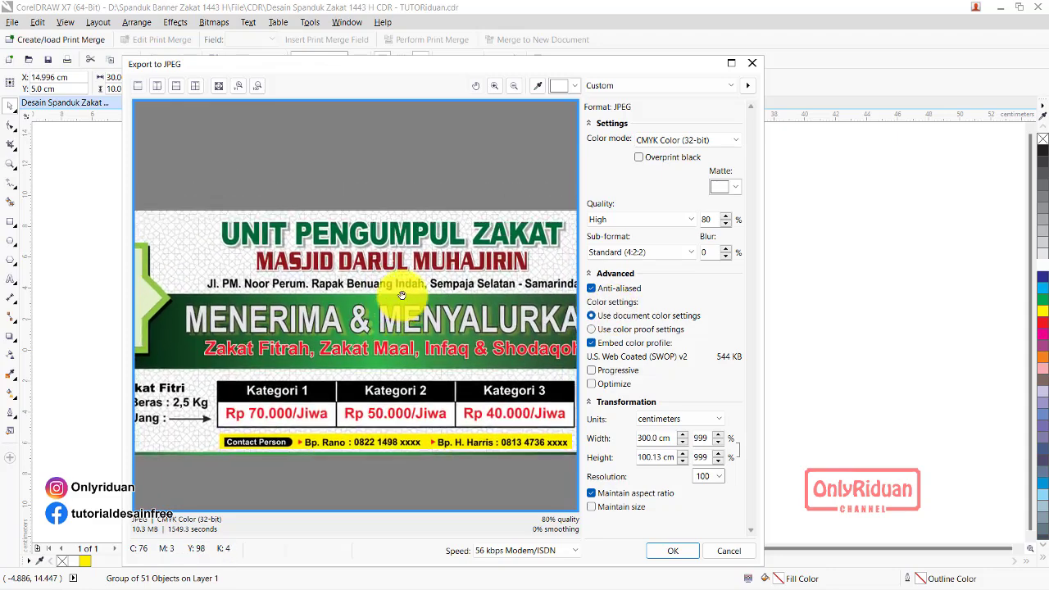
scroll(378, 287, "up", 1)
left_click(658, 548)
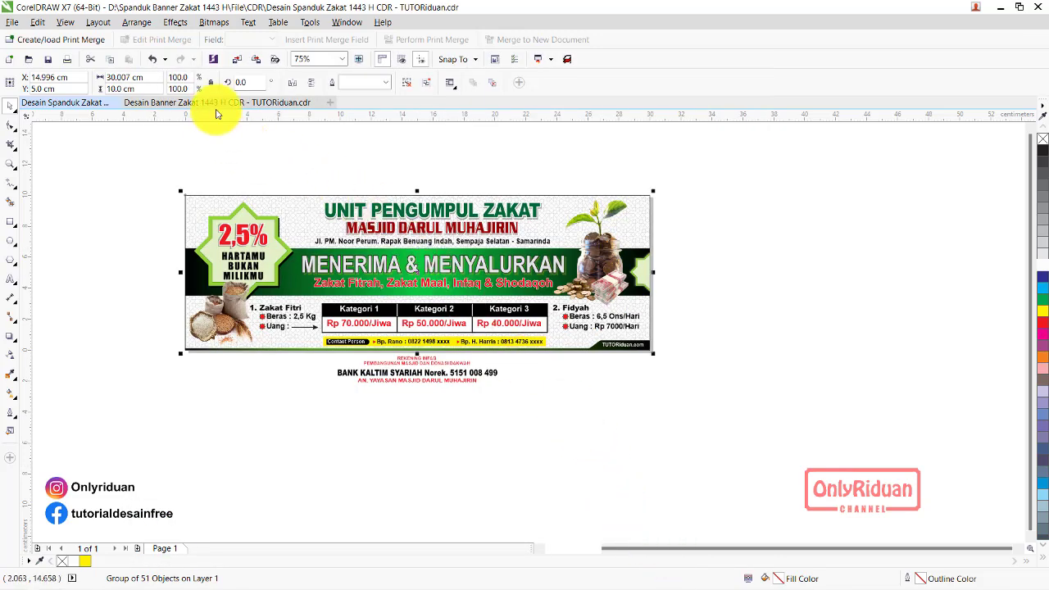
- Select all objects of the vertical banner document and start exporting them
left_click(217, 103)
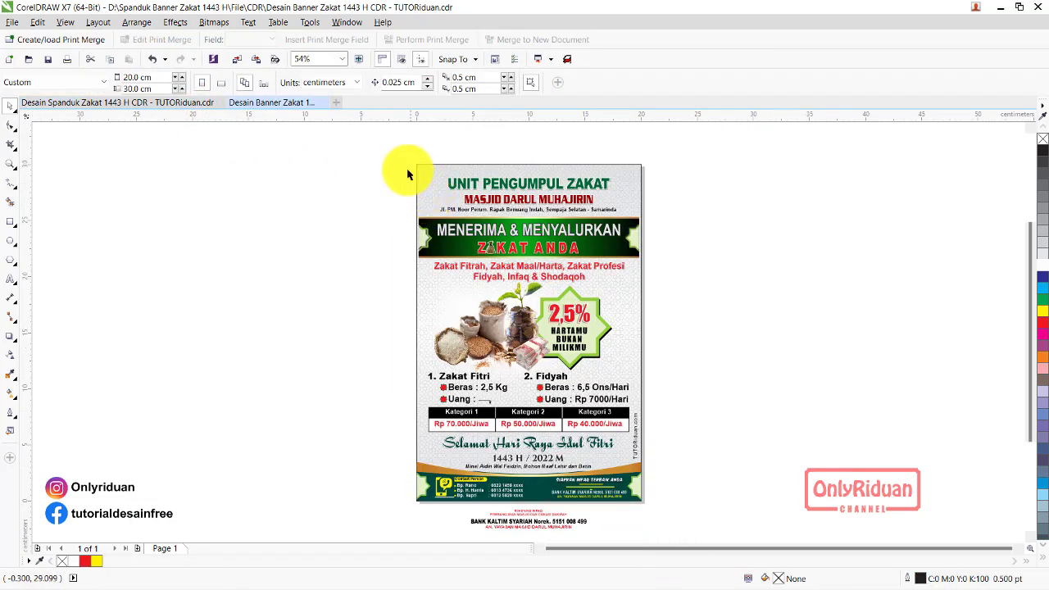
left_click_drag(680, 147, 252, 311)
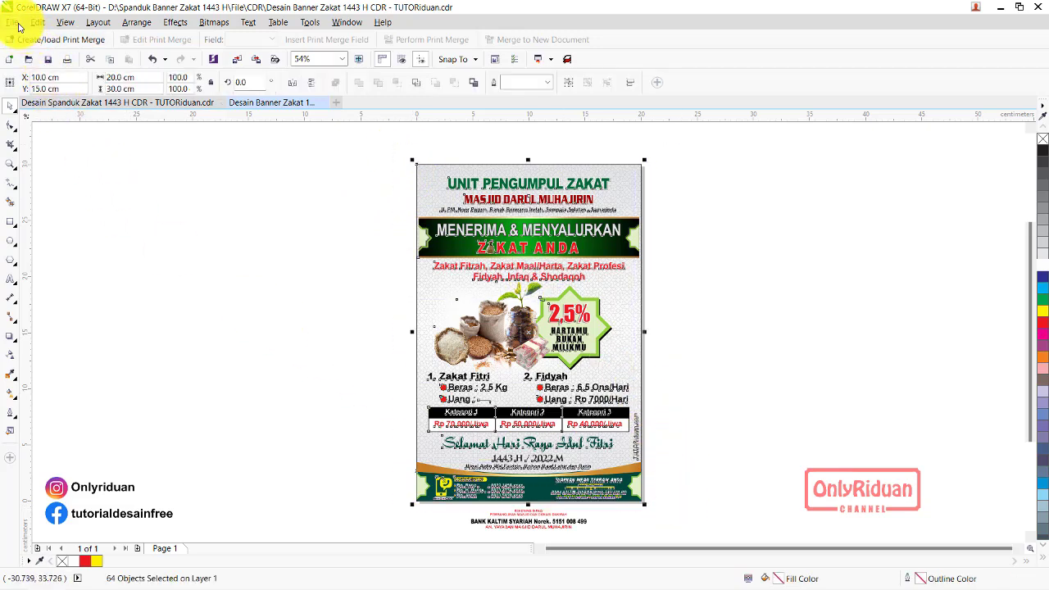
left_click(16, 23)
left_click(53, 236)
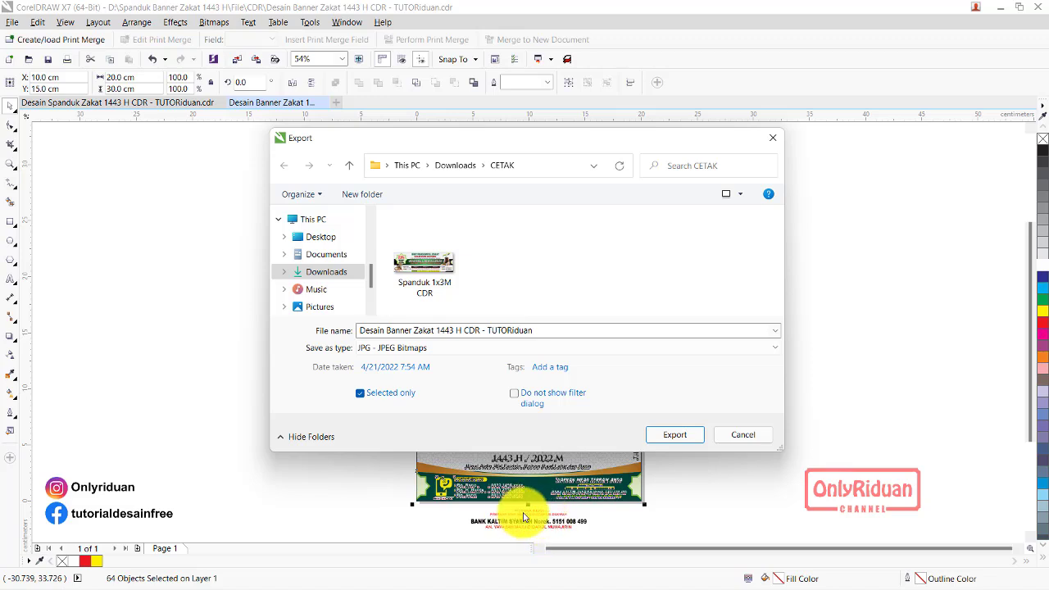
- Export only the selected objects as Banner 2x3M CDR into CETAK
left_click(361, 396)
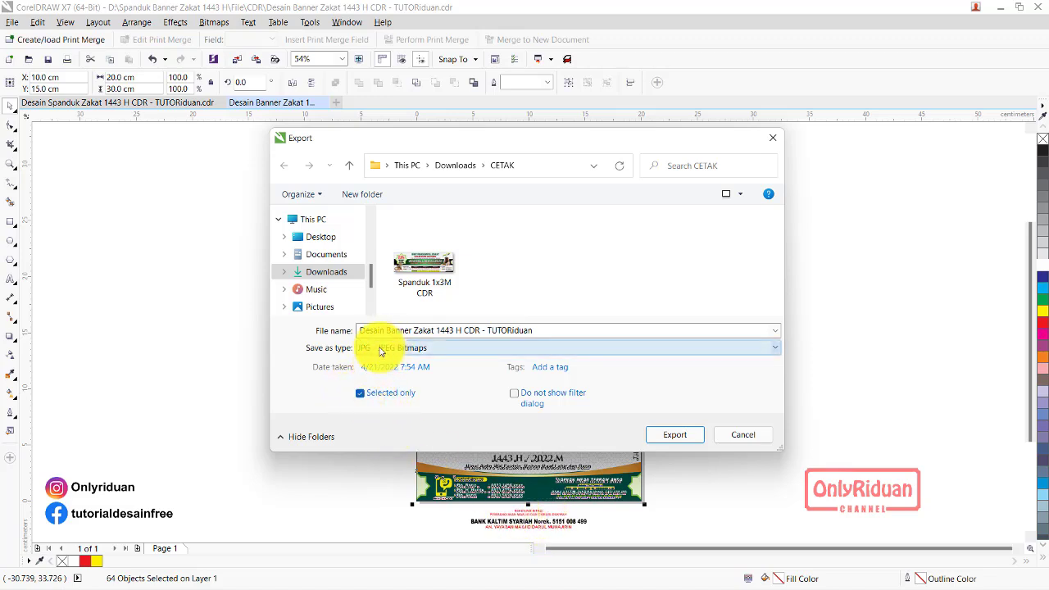
triple_click(537, 330)
type("Banner 2x3M CDR")
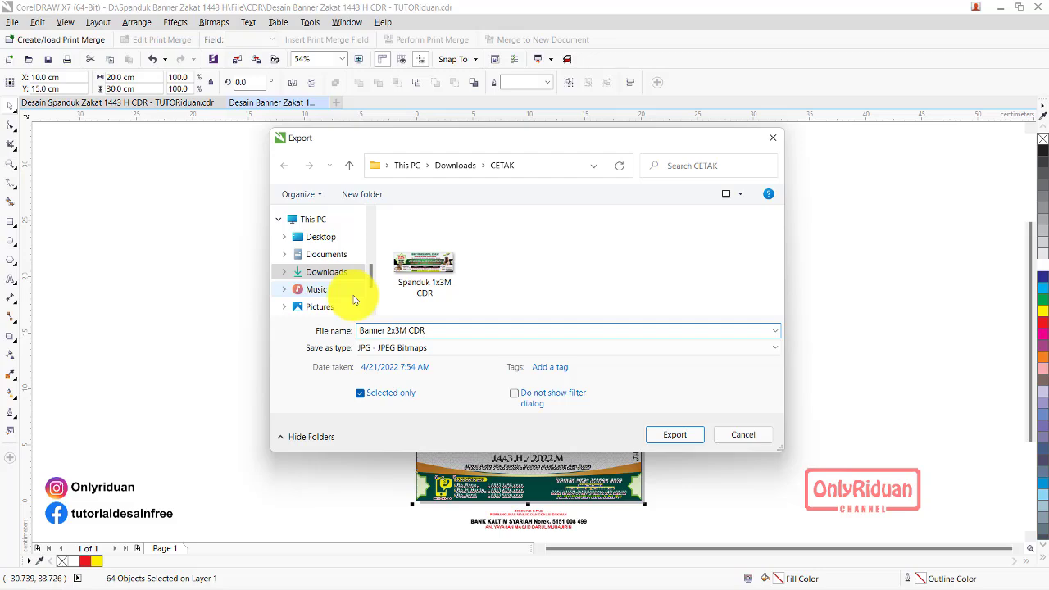
left_click(681, 439)
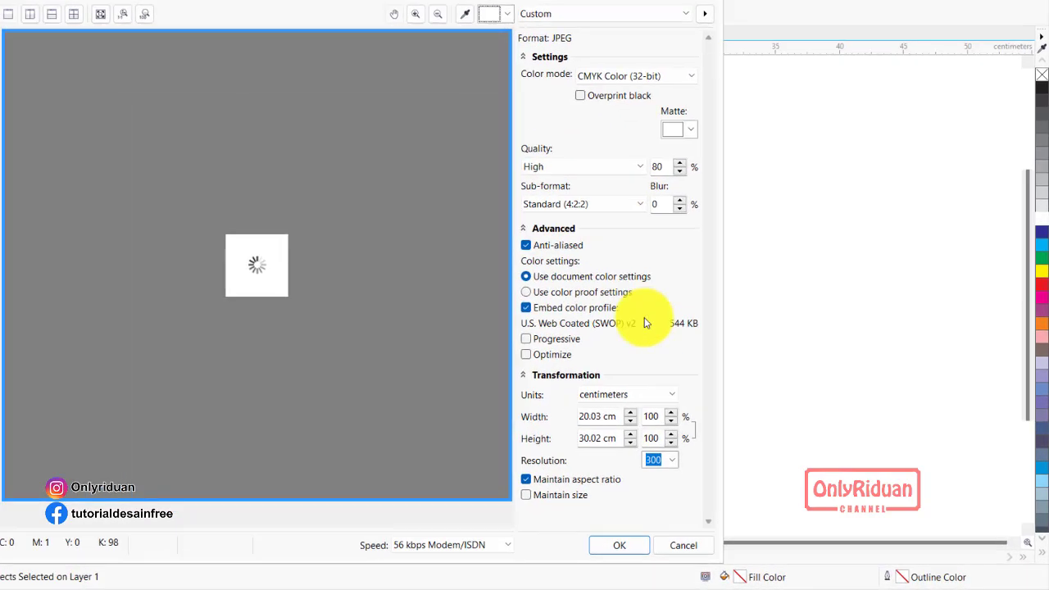
- Set the JPEG export resolution to 96 dpi and the width to 200 cm
left_click(523, 406)
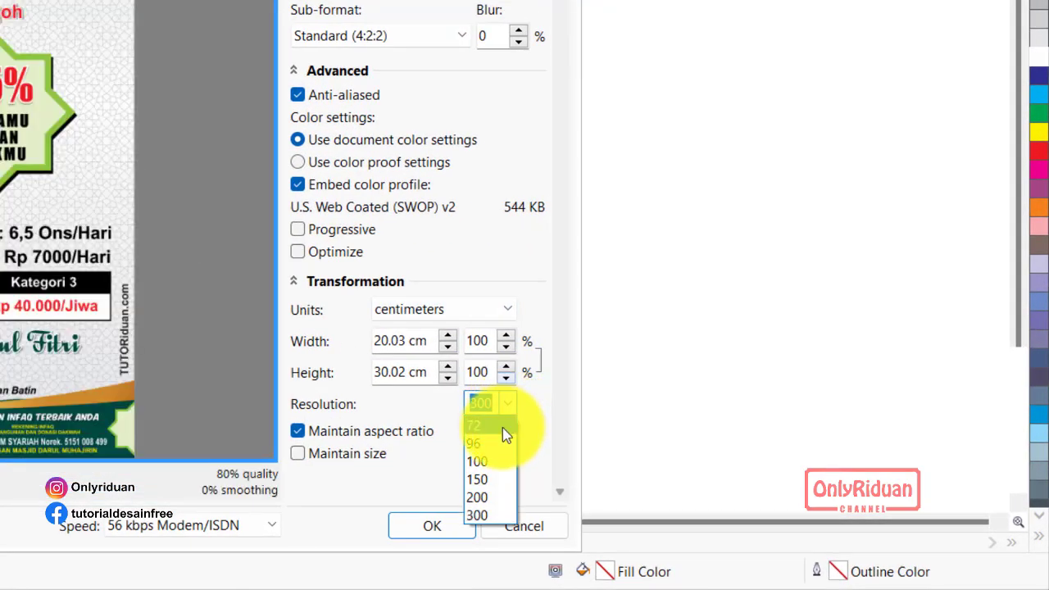
left_click(493, 442)
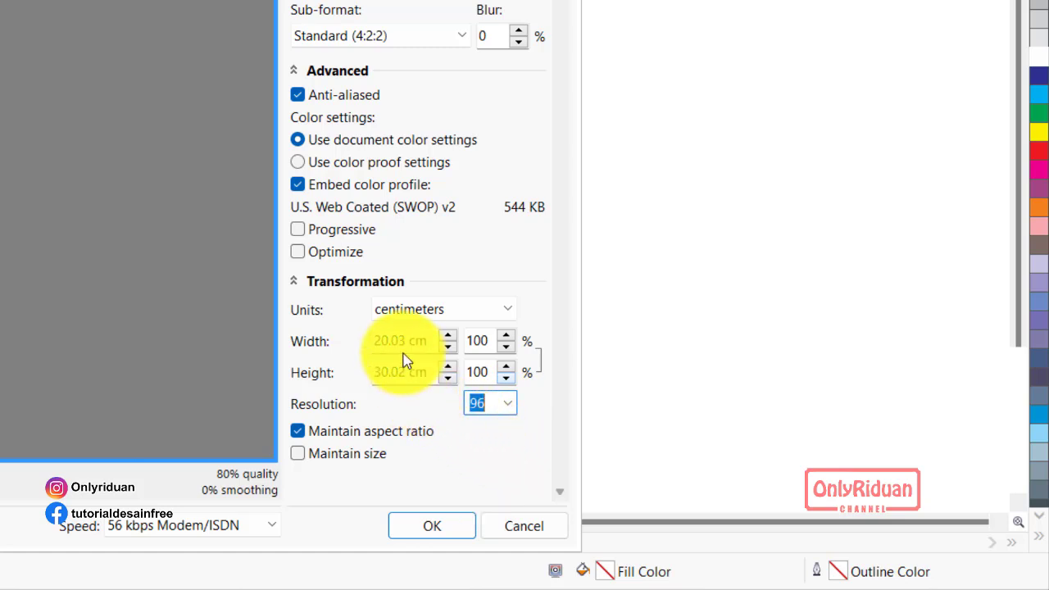
left_click_drag(405, 341, 349, 344)
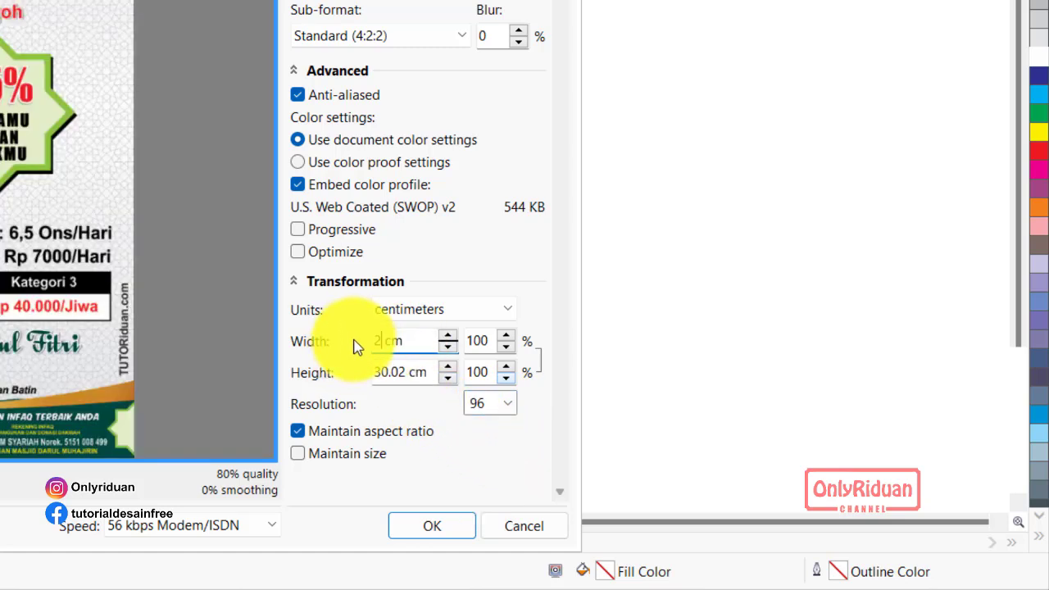
type("00")
key("Tab")
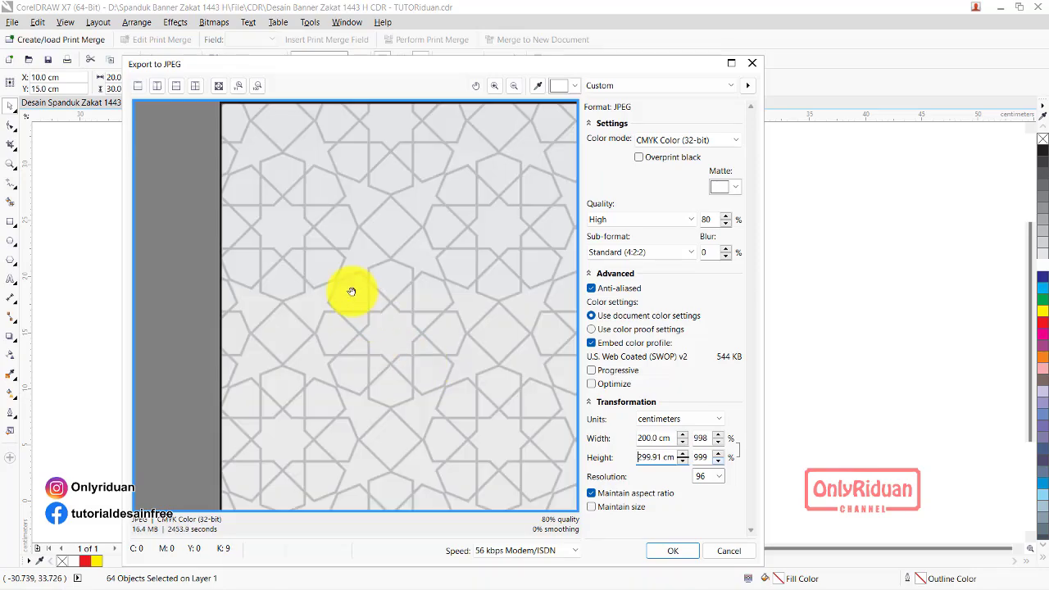
- Inspect the banner preview from heading to lower half and confirm the JPEG export
scroll(351, 292, "down", 1)
scroll(286, 295, "down", 1)
scroll(300, 297, "down", 1)
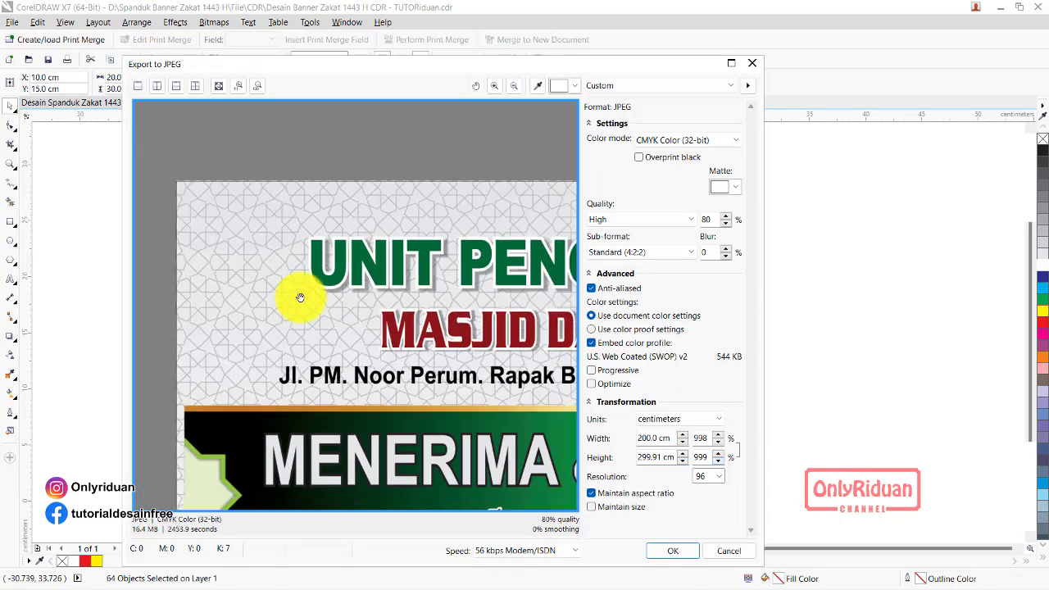
scroll(344, 328, "down", 1)
scroll(276, 241, "down", 1)
scroll(295, 246, "down", 1)
scroll(387, 305, "down", 1)
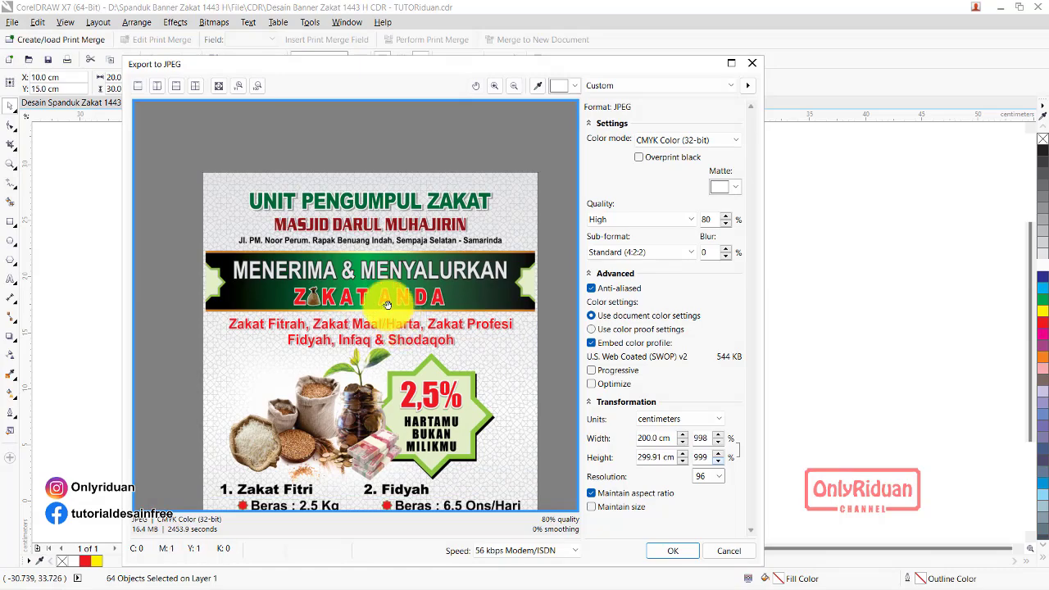
left_click_drag(387, 305, 253, 222)
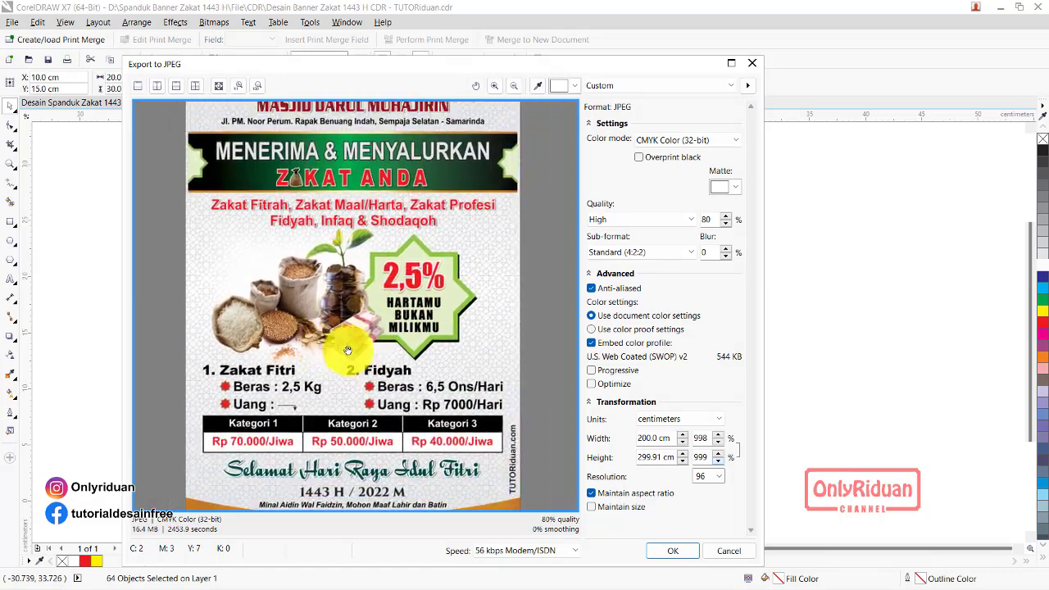
left_click_drag(347, 350, 383, 376)
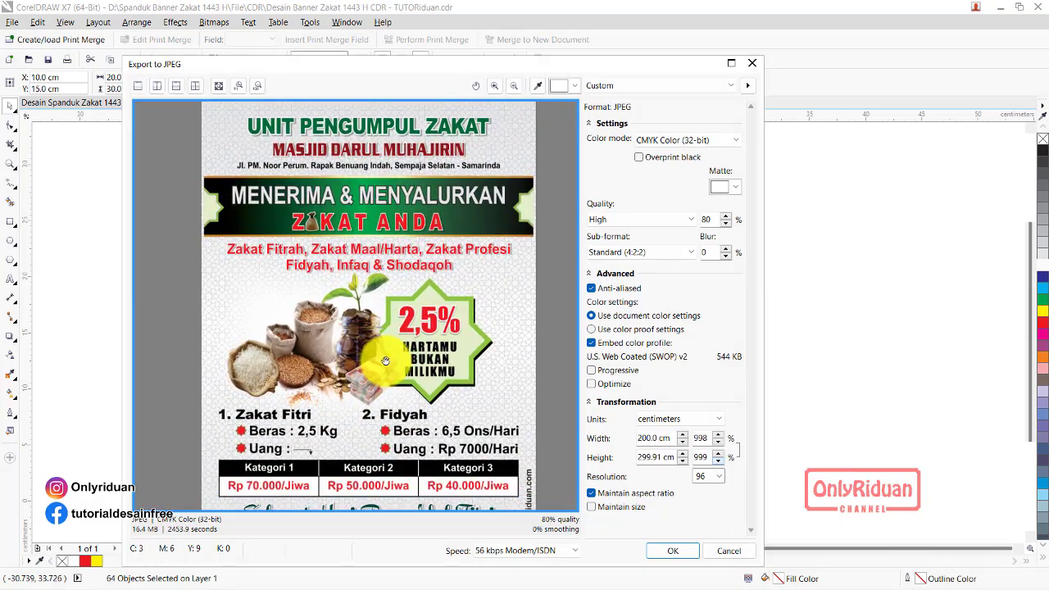
scroll(382, 363, "up", 1)
scroll(374, 355, "up", 1)
scroll(394, 304, "down", 1)
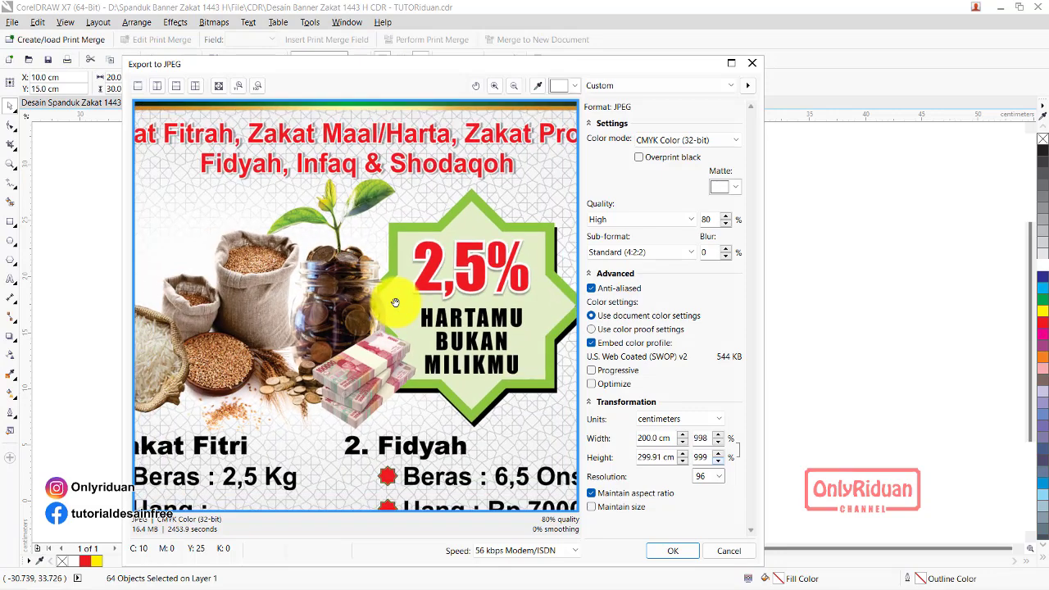
scroll(369, 308, "down", 1)
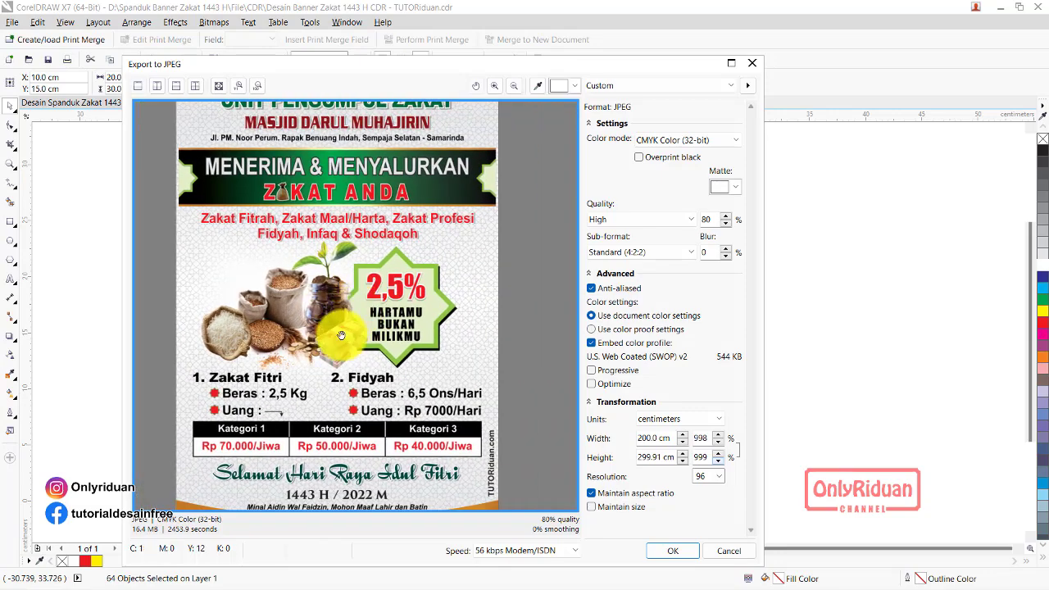
left_click(680, 558)
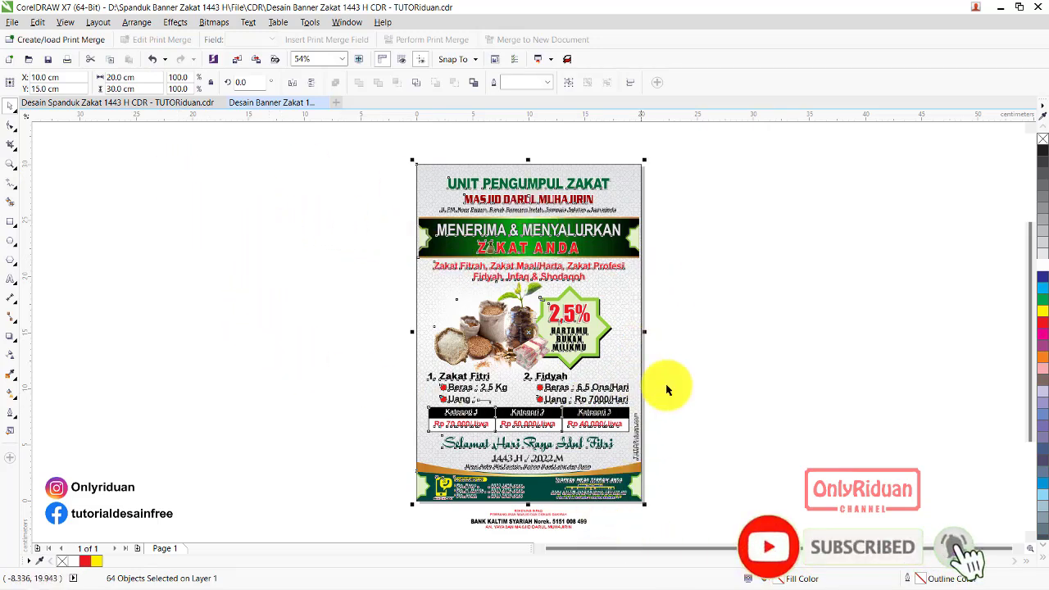
- In Photoshop, resize the Spanduk document to 300 cm wide at 100 pixels/inch
mouse_move(672, 587)
left_click(673, 574)
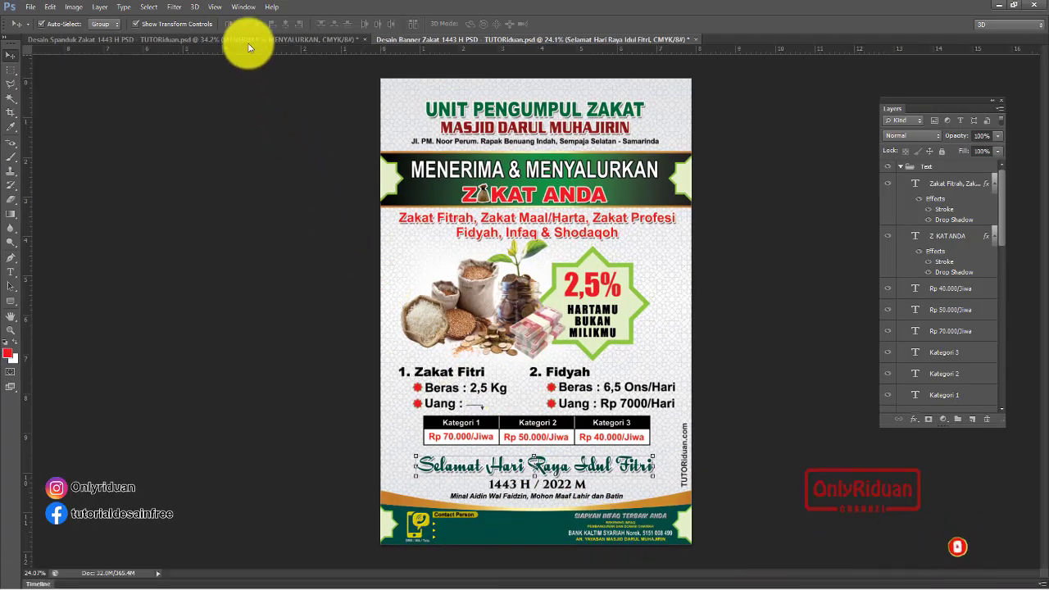
left_click(247, 40)
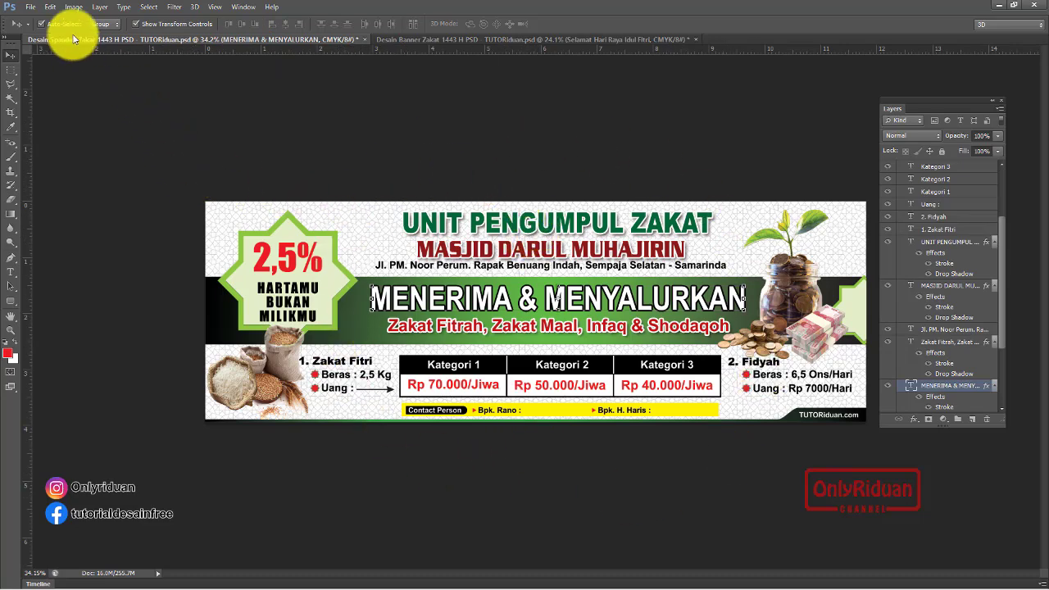
left_click(73, 7)
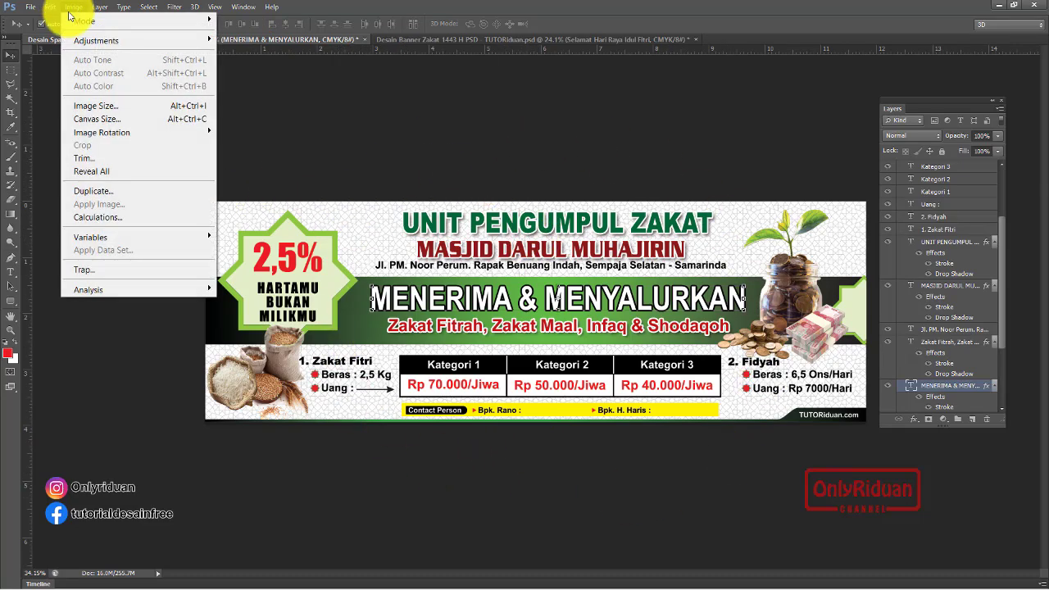
left_click(90, 105)
left_click(213, 371)
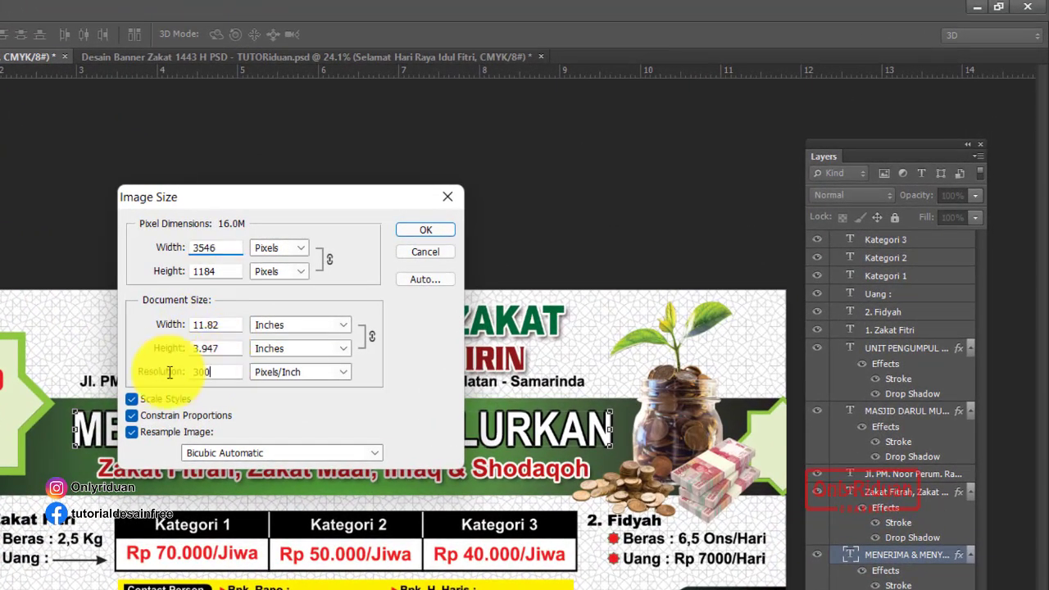
type("100")
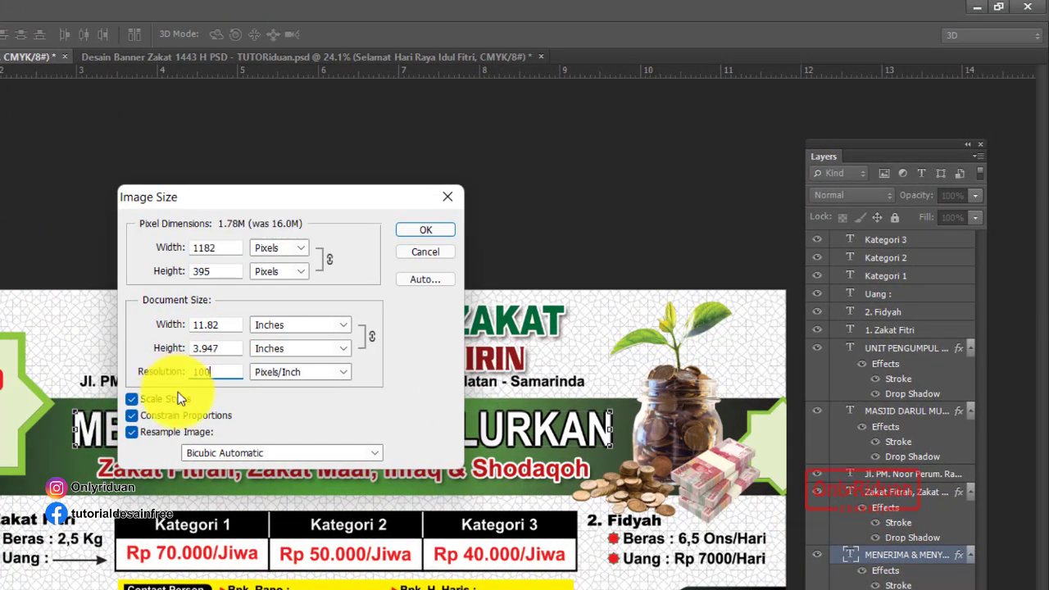
left_click(299, 325)
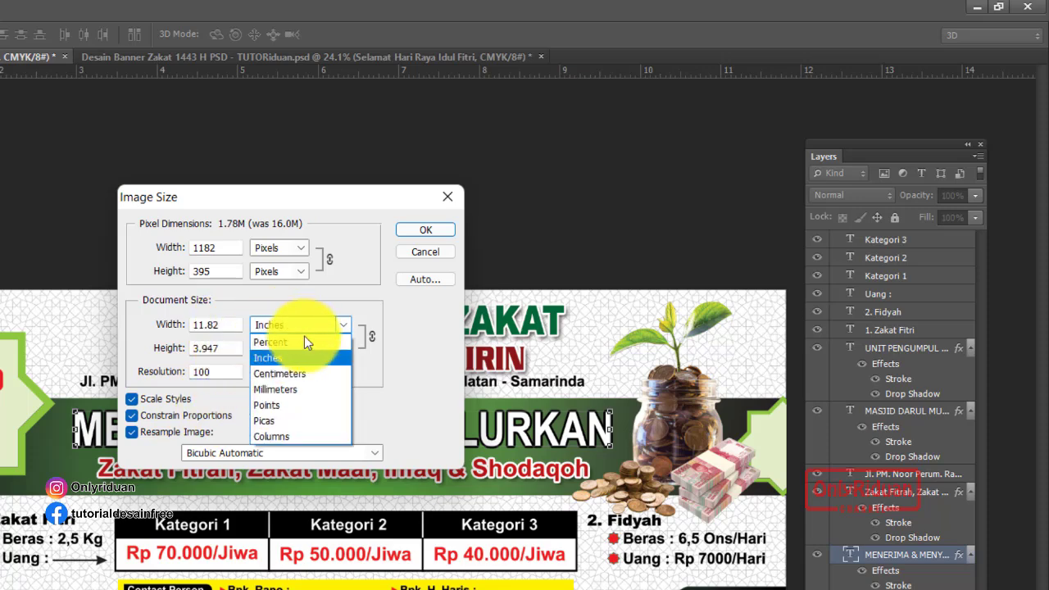
left_click(287, 371)
left_click_drag(222, 327, 191, 329)
type("300")
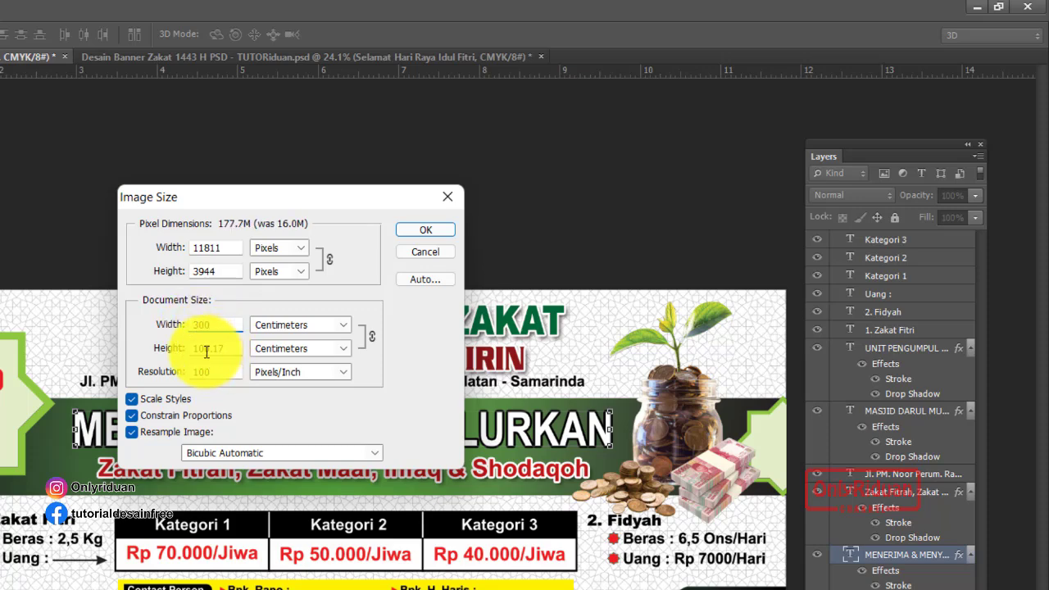
left_click(423, 232)
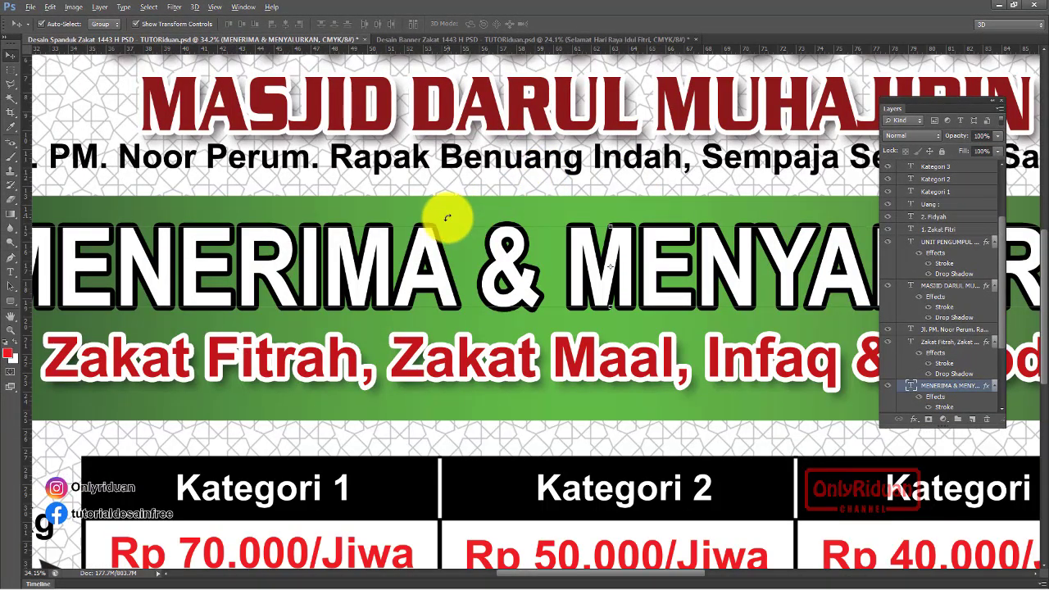
- Save the spanduk as a copy in Downloads\CETAK with JPEG as the format
scroll(443, 218, "down", 2)
scroll(443, 218, "down", 2)
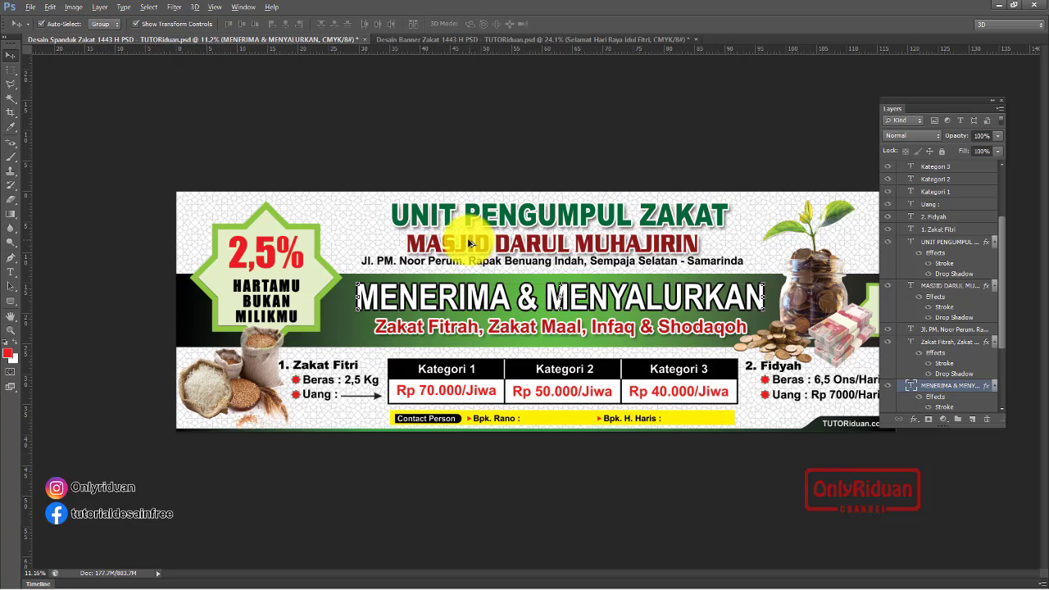
left_click(33, 8)
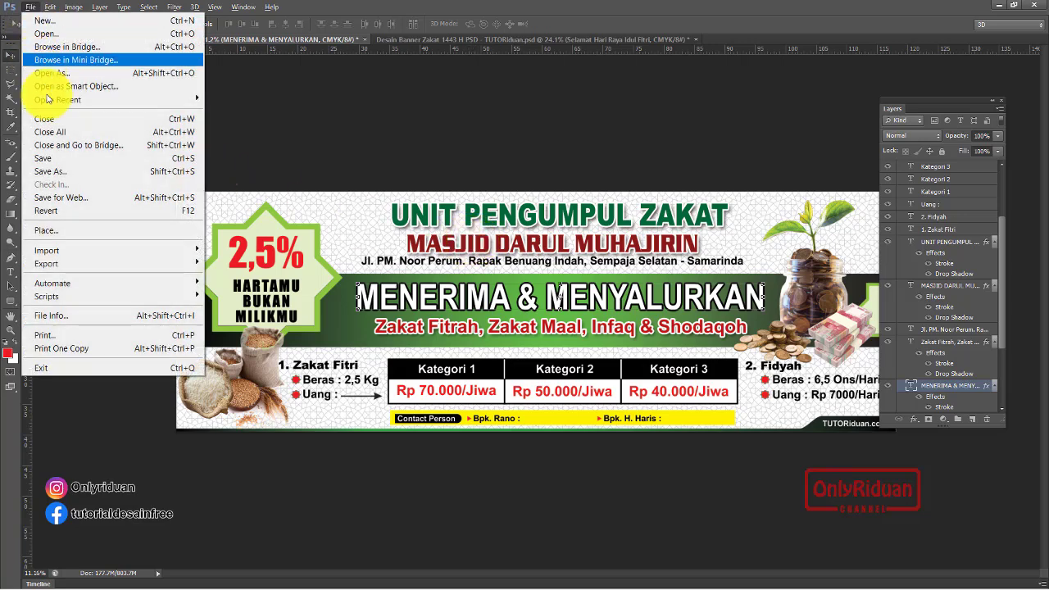
left_click(51, 171)
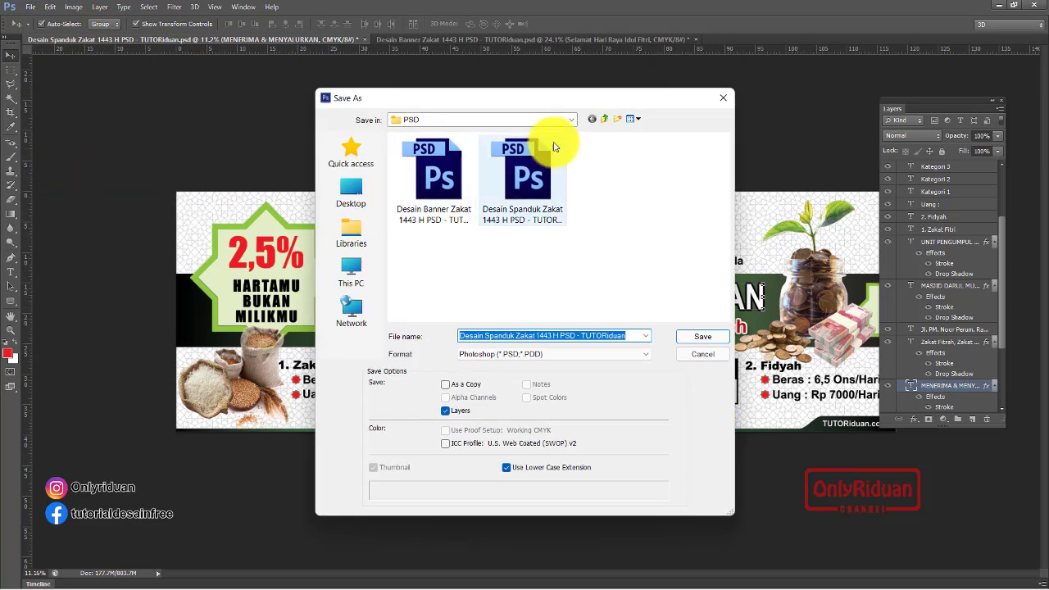
left_click(351, 272)
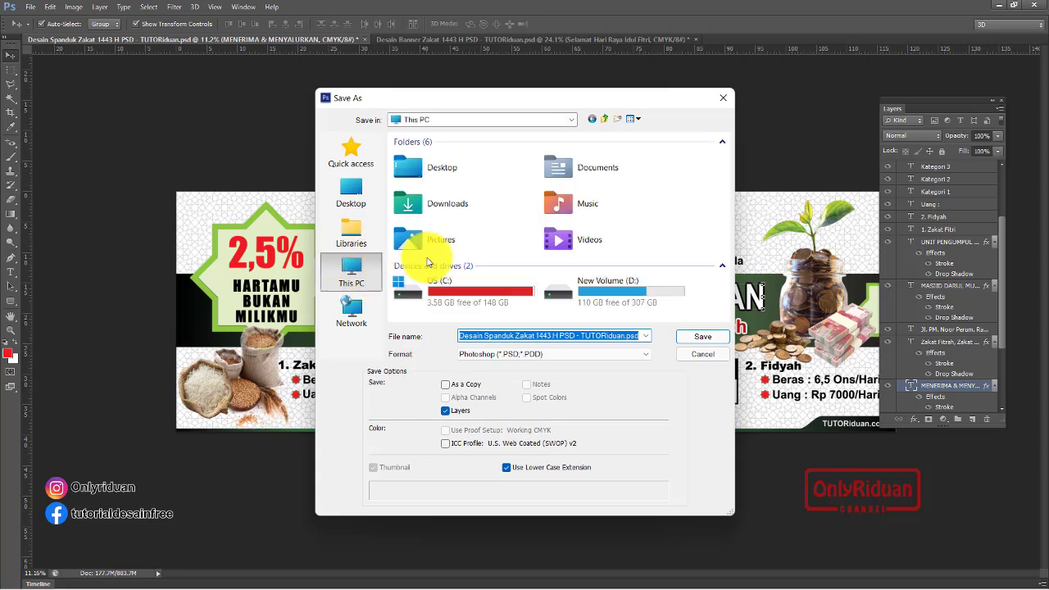
double_click(445, 215)
double_click(428, 185)
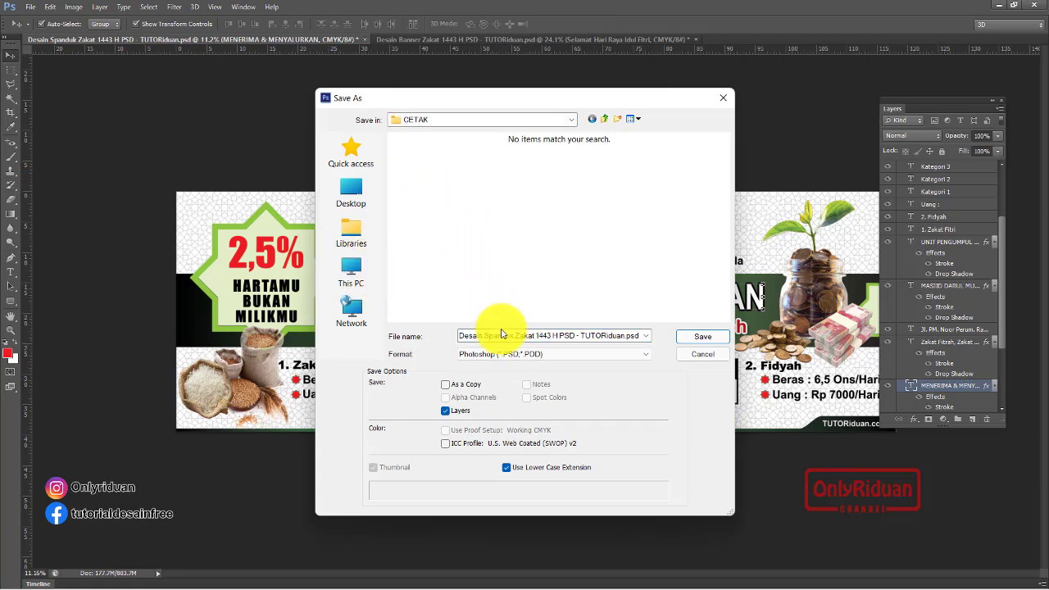
left_click(503, 354)
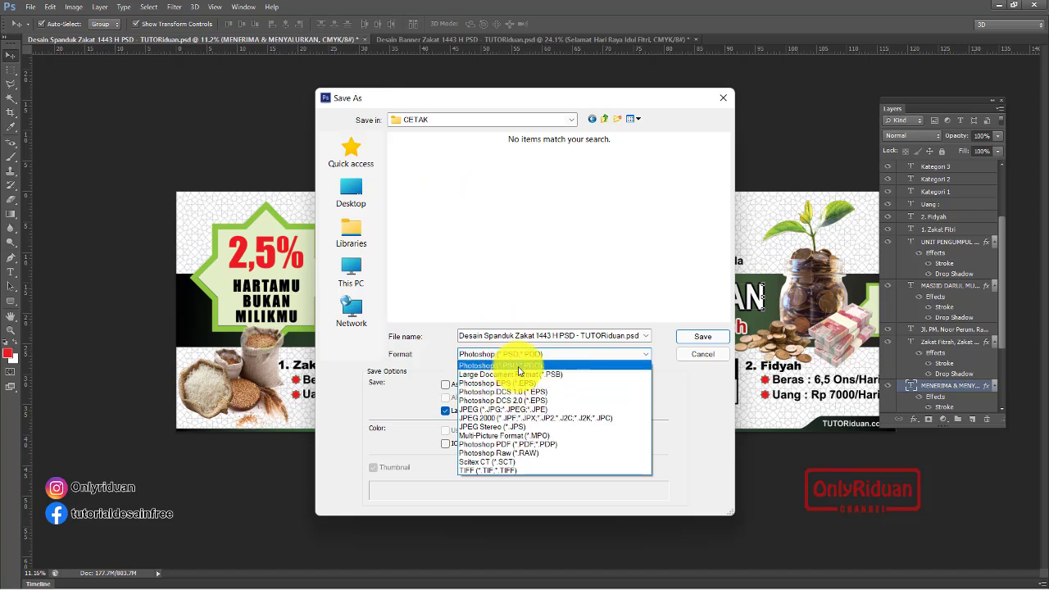
left_click(520, 409)
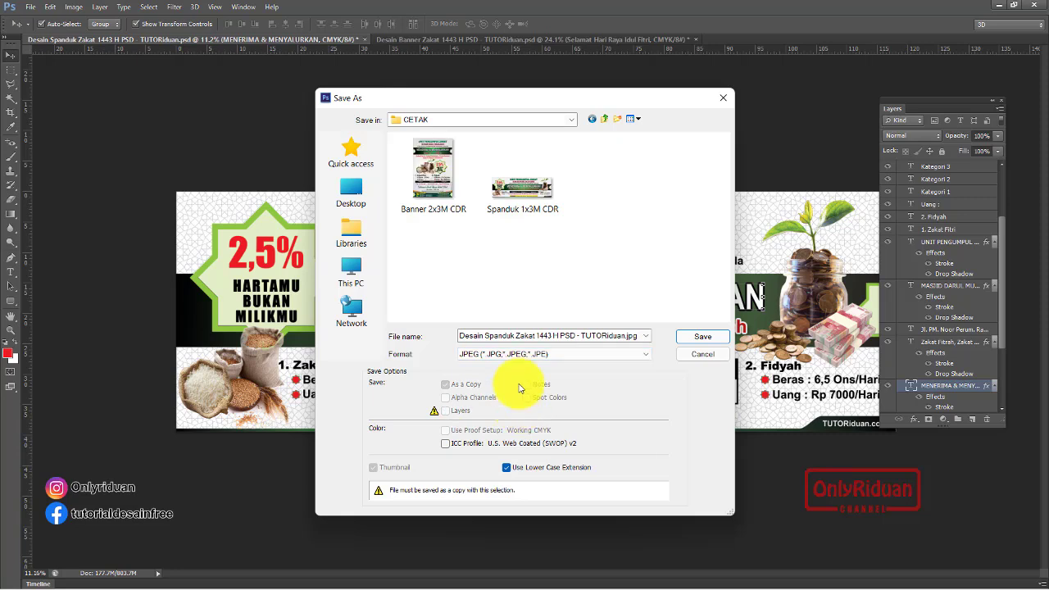
- Name it Spanduk 1x3M PSD, save at maximum quality 12, and switch to the Banner document
left_click(522, 205)
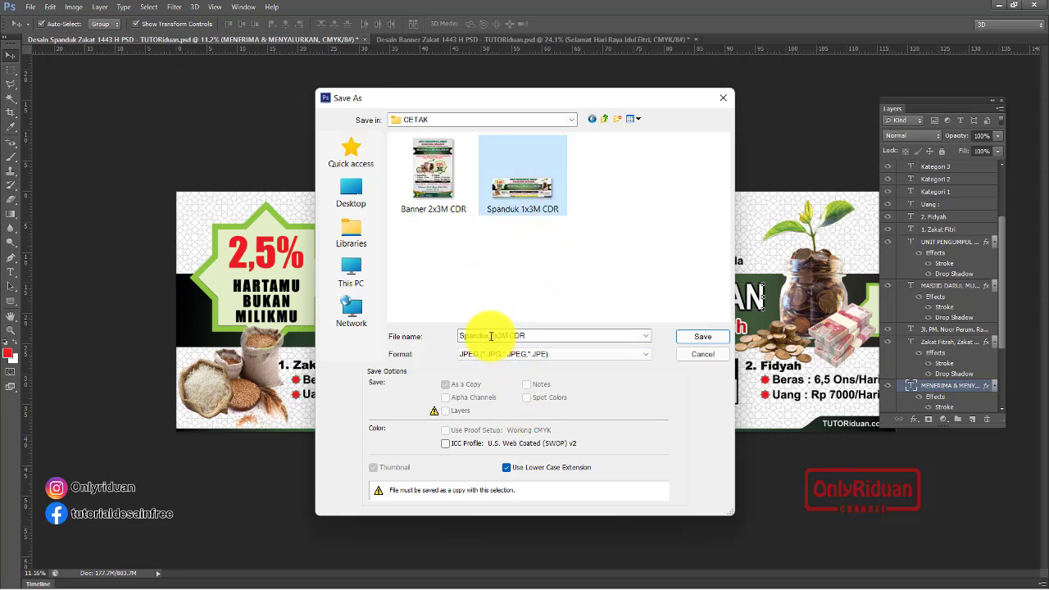
left_click(556, 333)
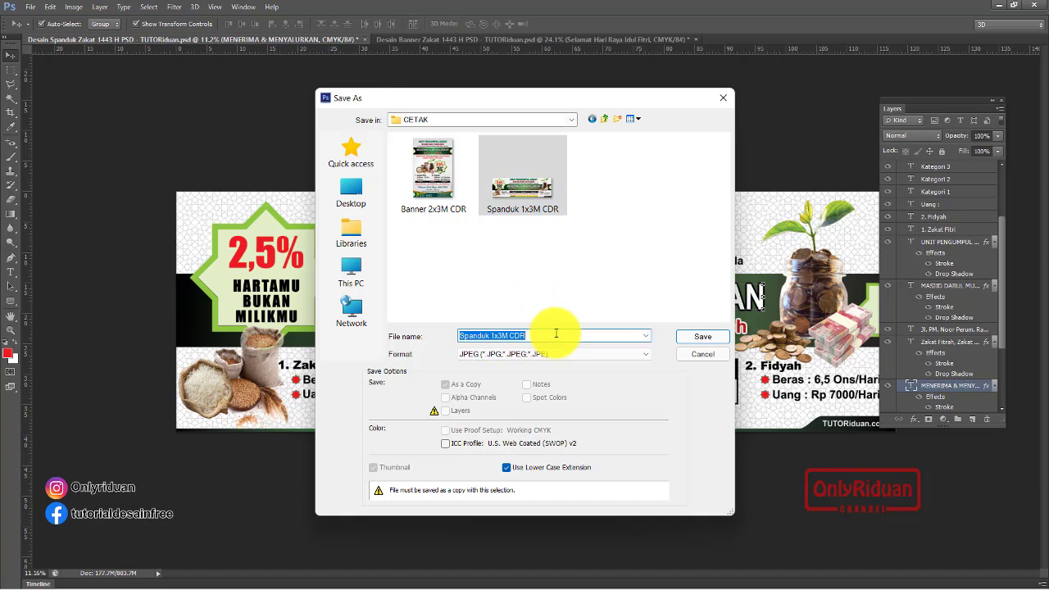
key("BackSpace")
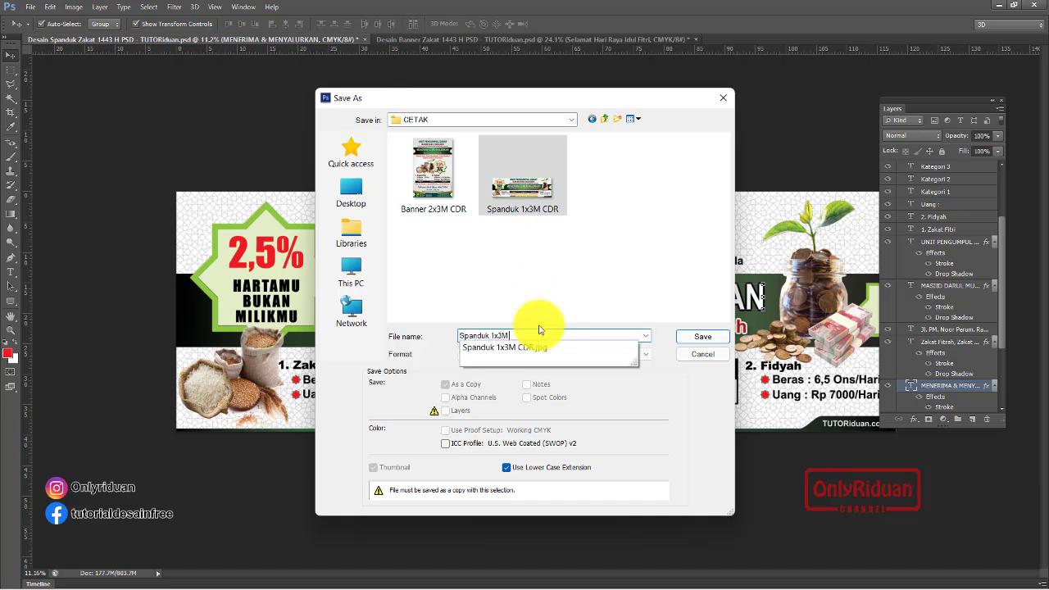
type(" PSD")
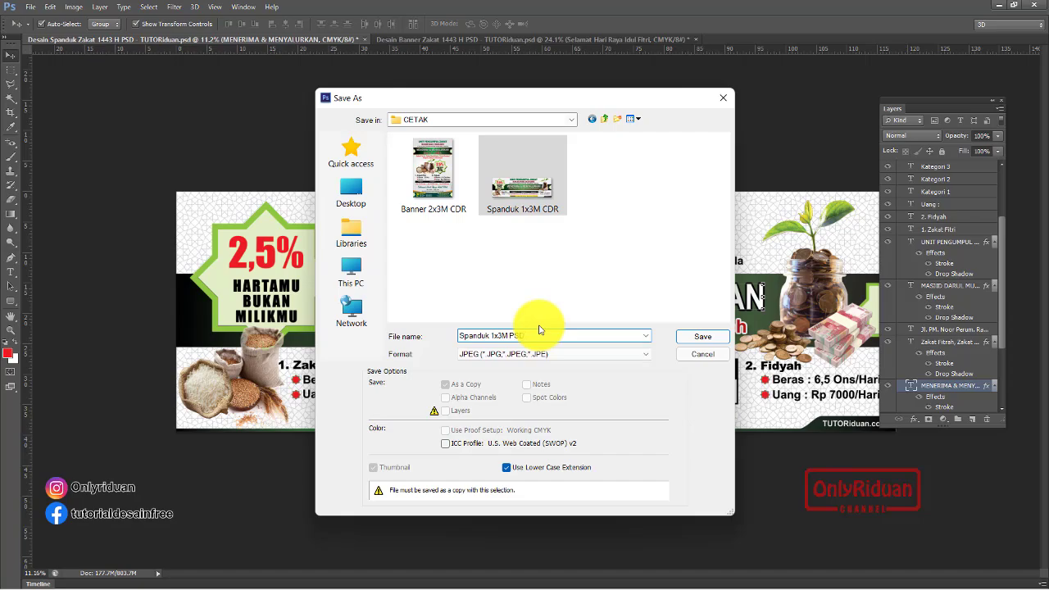
left_click(712, 339)
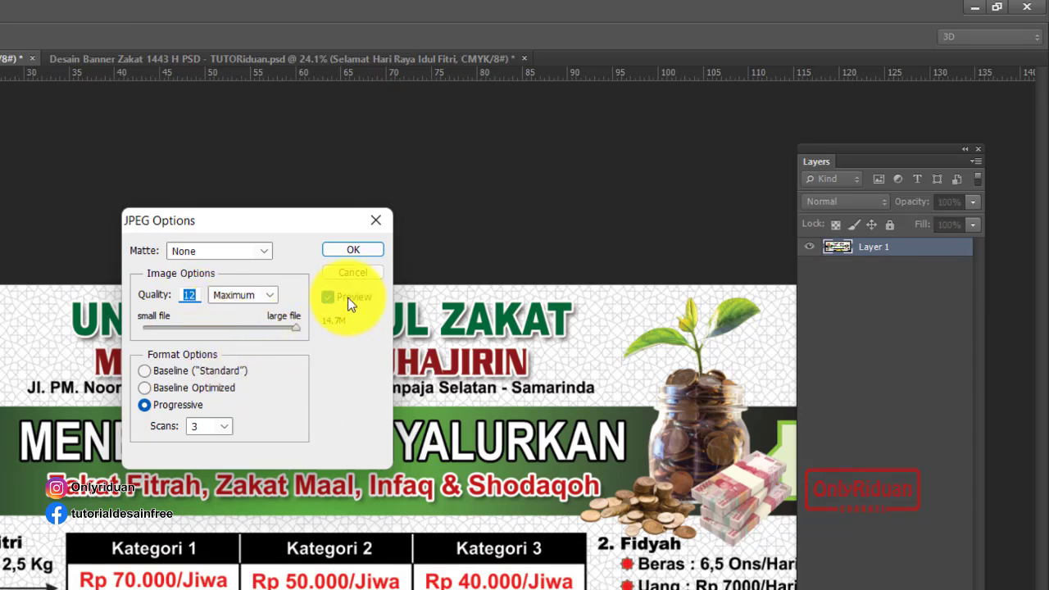
left_click(352, 250)
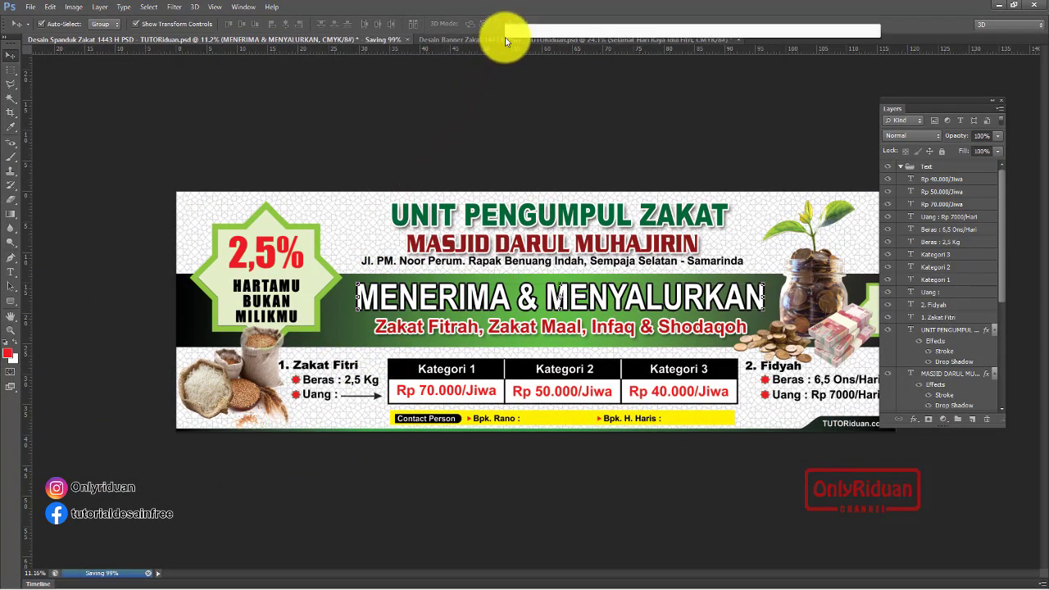
left_click(504, 38)
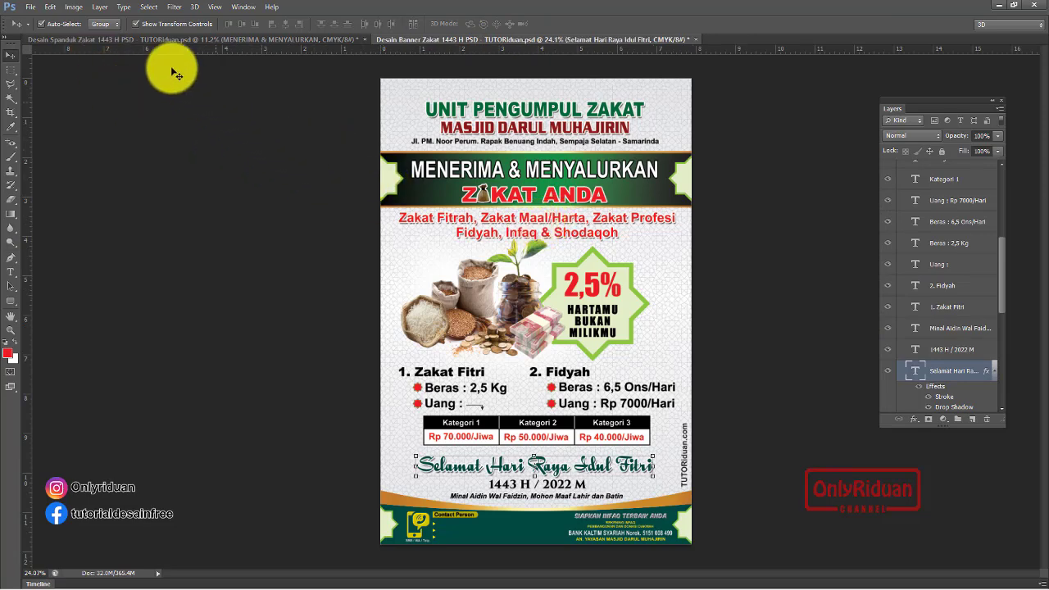
- Resize the vertical banner to 96 pixels/inch and 200 cm wide
left_click(78, 7)
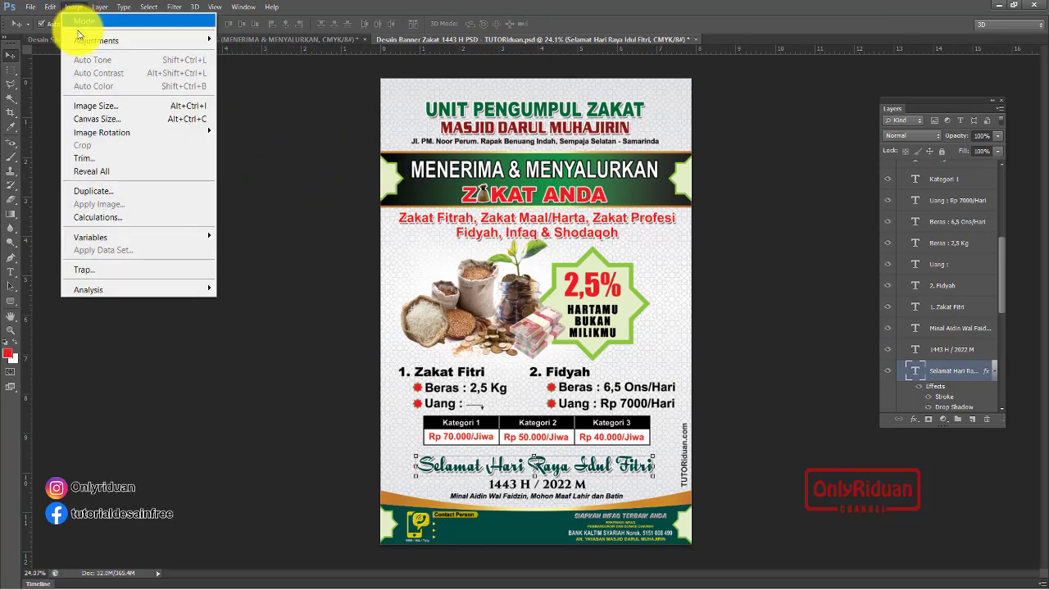
left_click(105, 108)
double_click(302, 338)
type("9")
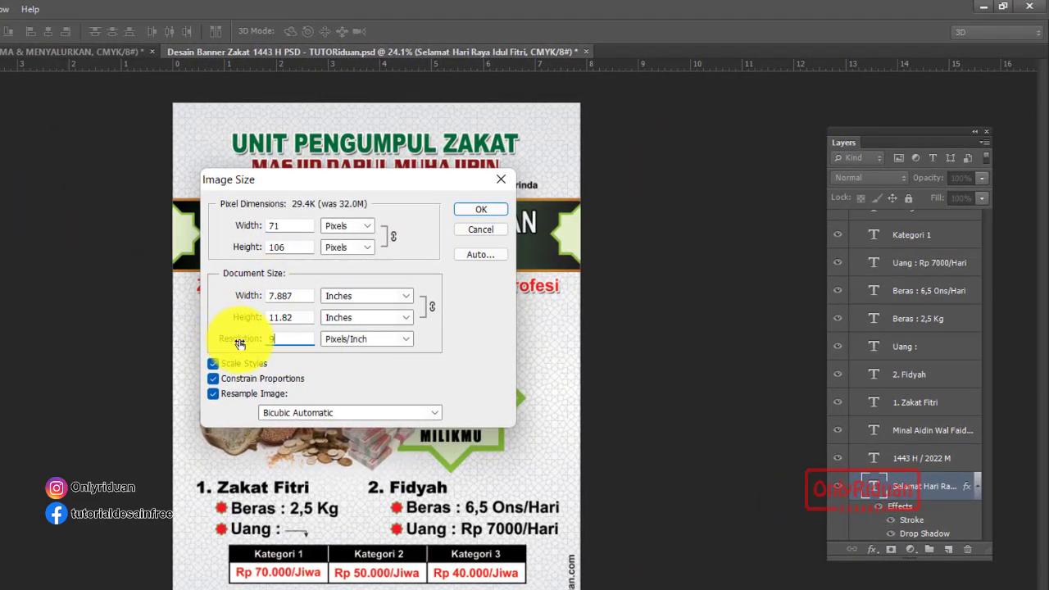
type("6")
left_click(300, 297)
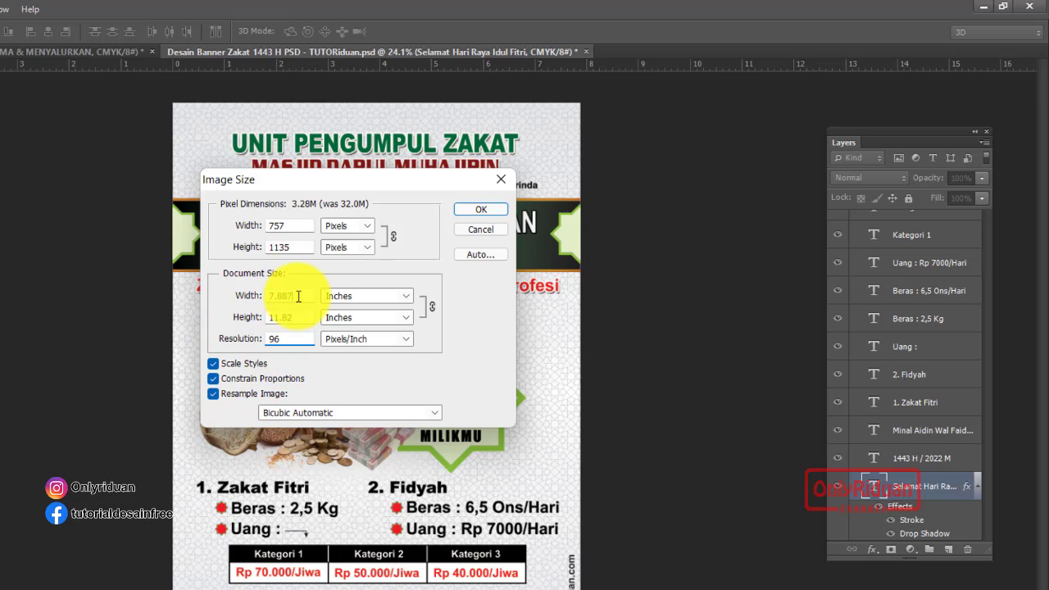
left_click(359, 300)
left_click(353, 341)
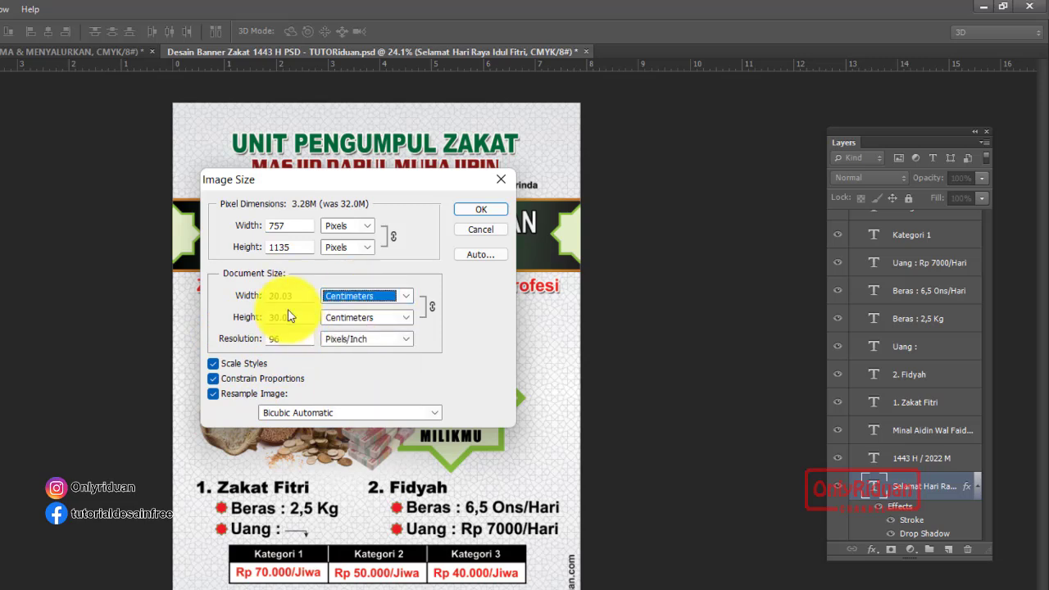
double_click(295, 295)
type("2")
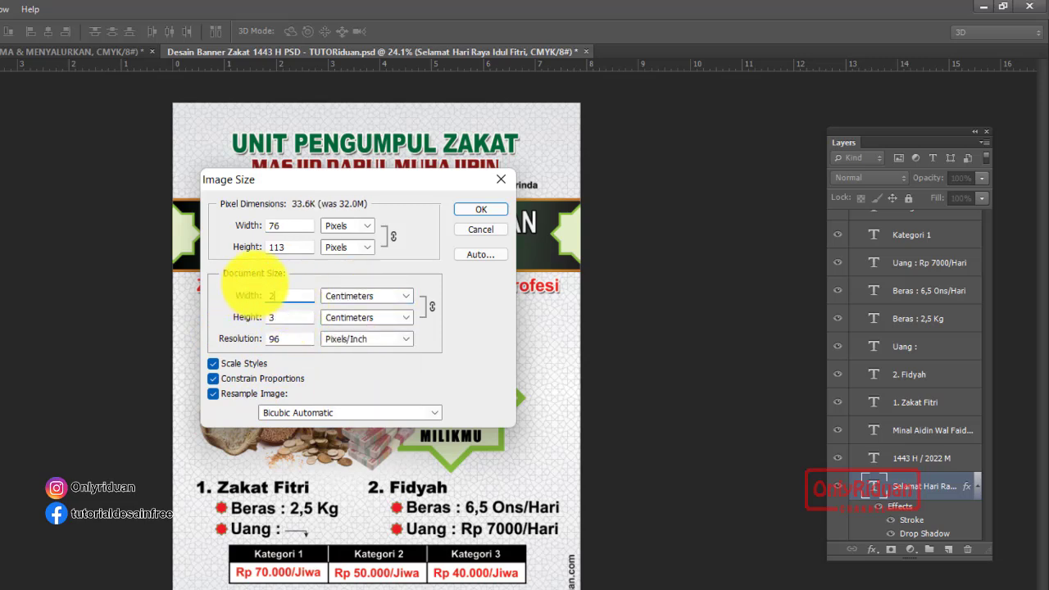
type("00")
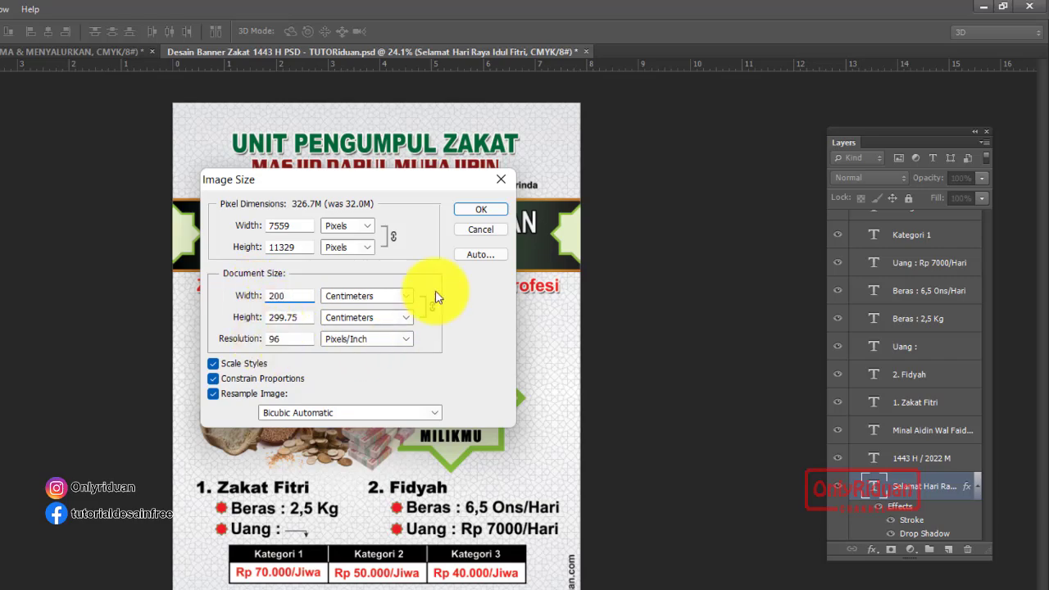
left_click(474, 209)
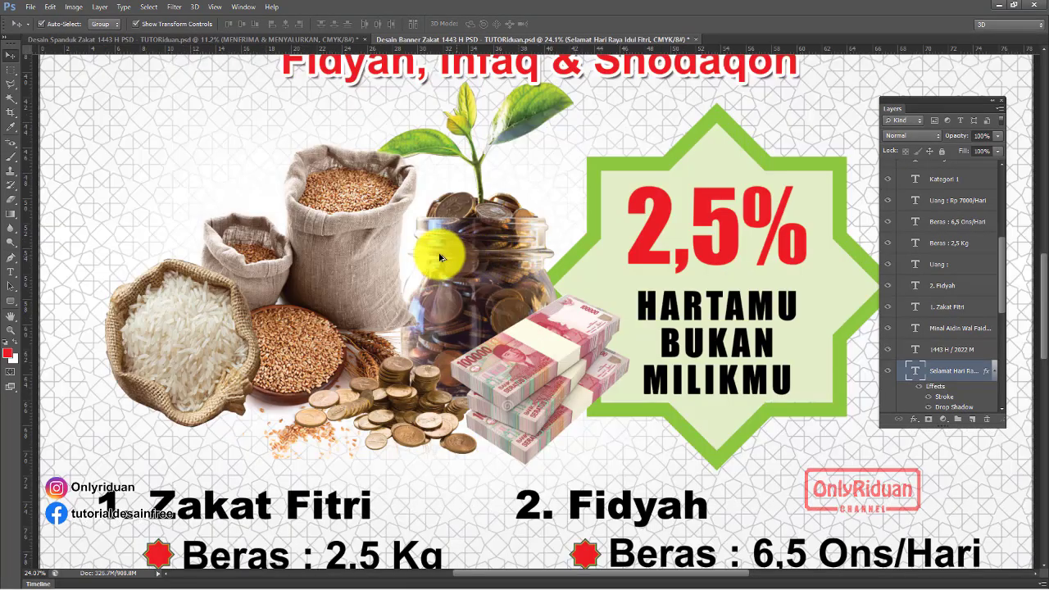
- Scroll through the layers and deselect the greeting text layer
scroll(440, 258, "down", 2)
scroll(425, 250, "down", 2)
scroll(425, 249, "down", 1)
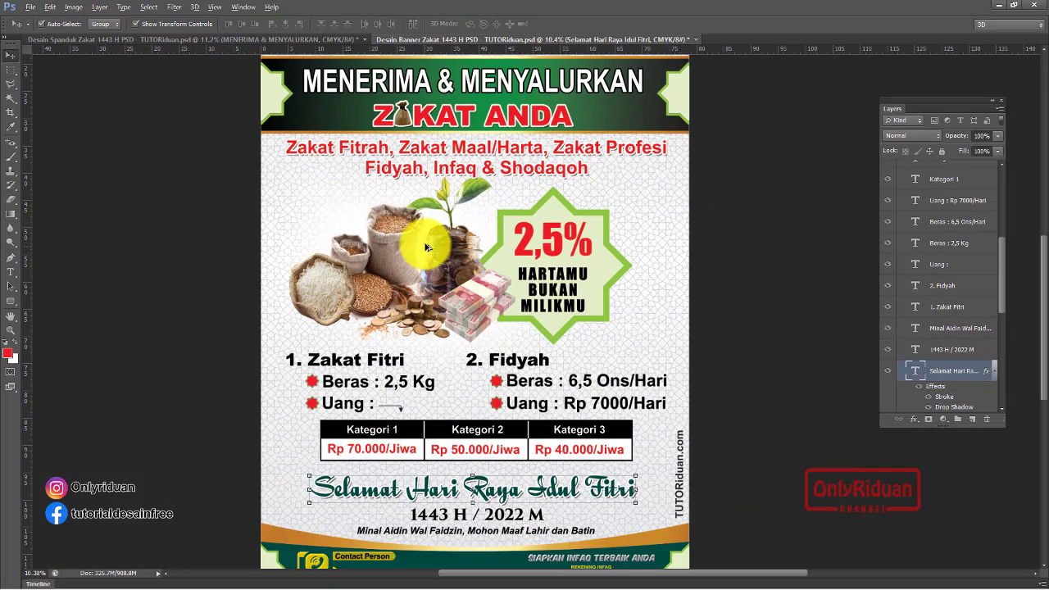
scroll(425, 248, "down", 1)
scroll(426, 247, "down", 1)
scroll(425, 247, "down", 1)
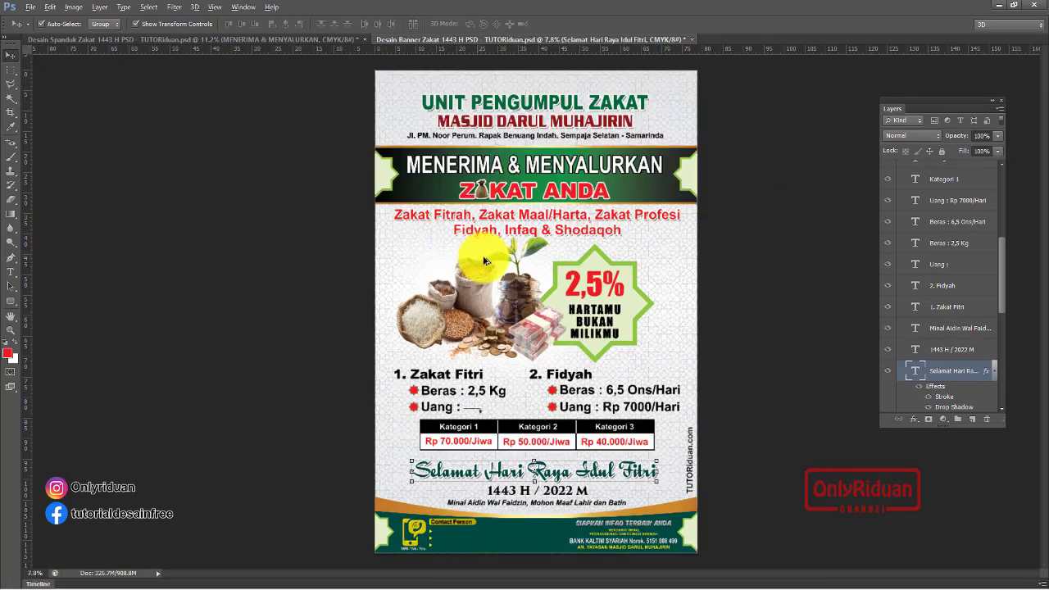
left_click(789, 272)
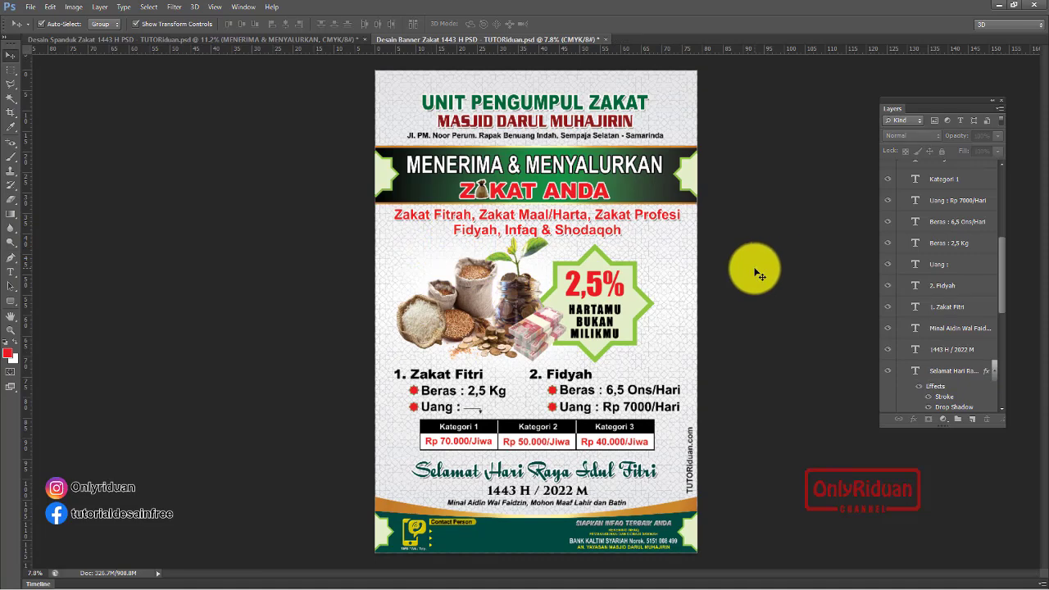
- Save the banner as a copy in Downloads\CETAK with JPEG as the format
left_click(29, 6)
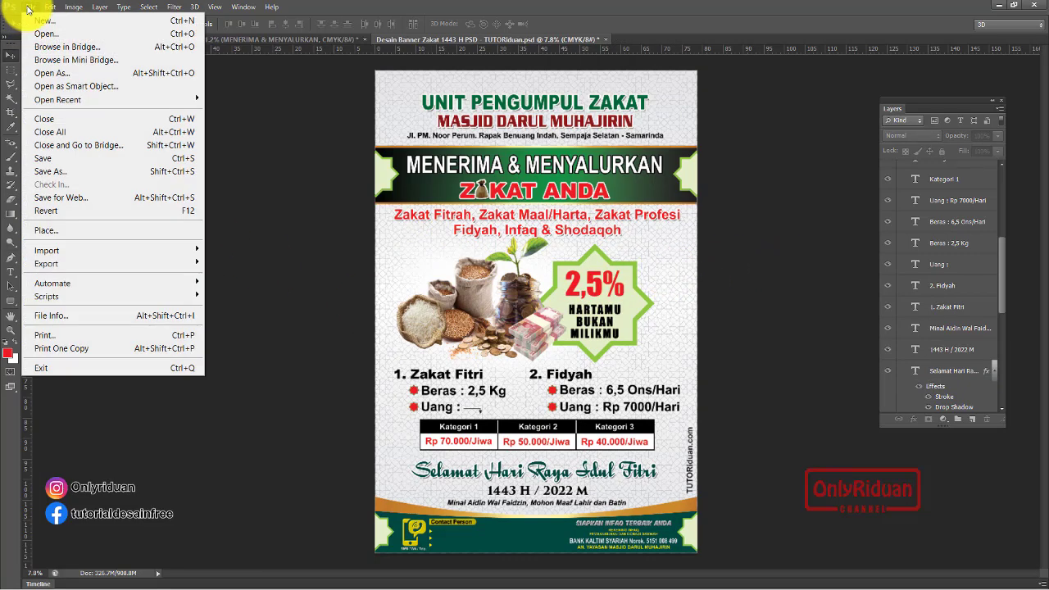
left_click(74, 171)
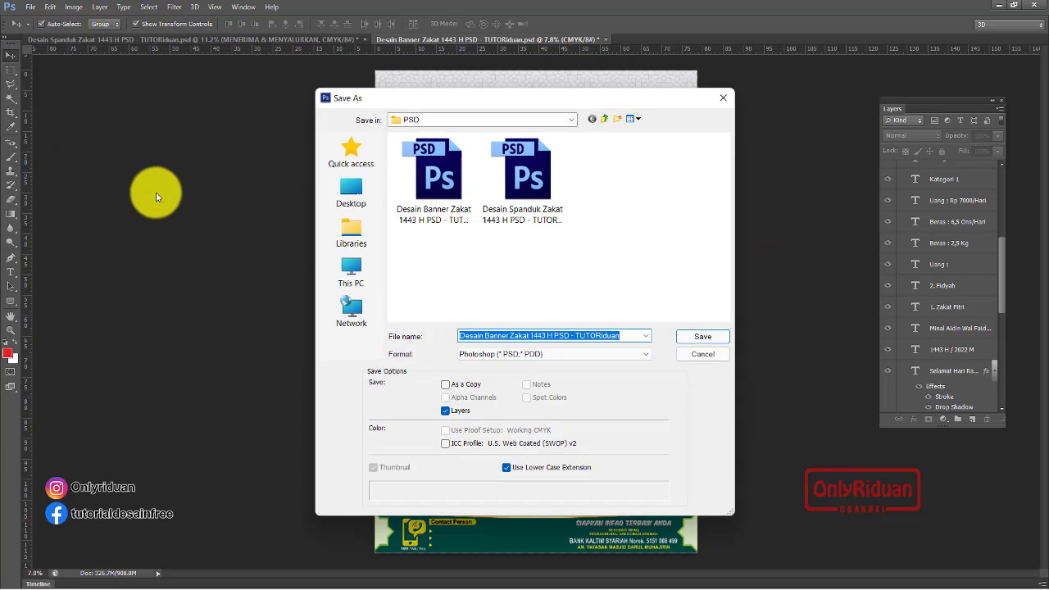
left_click(360, 276)
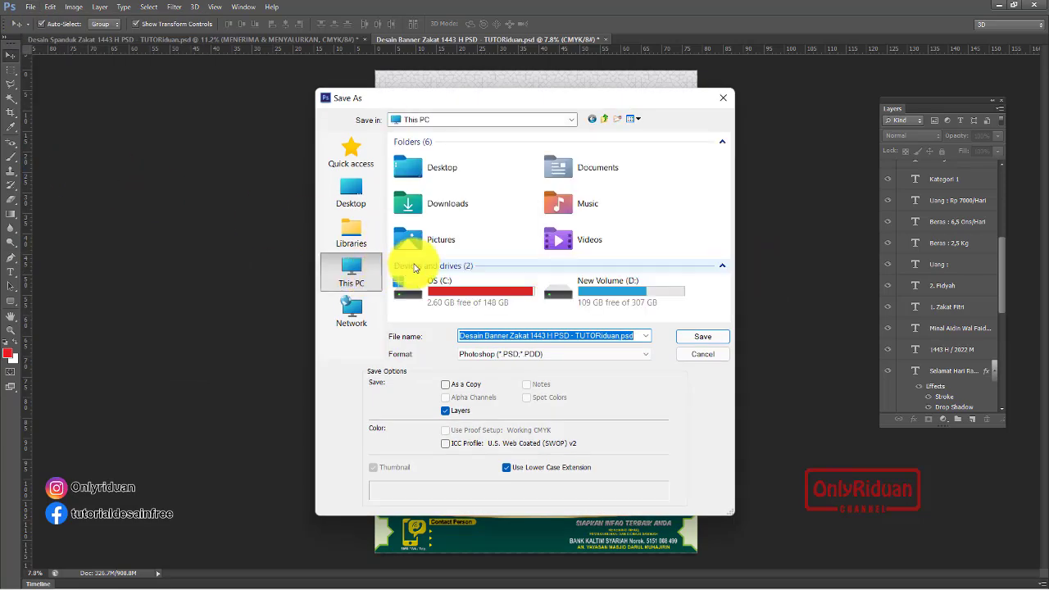
double_click(458, 205)
double_click(433, 193)
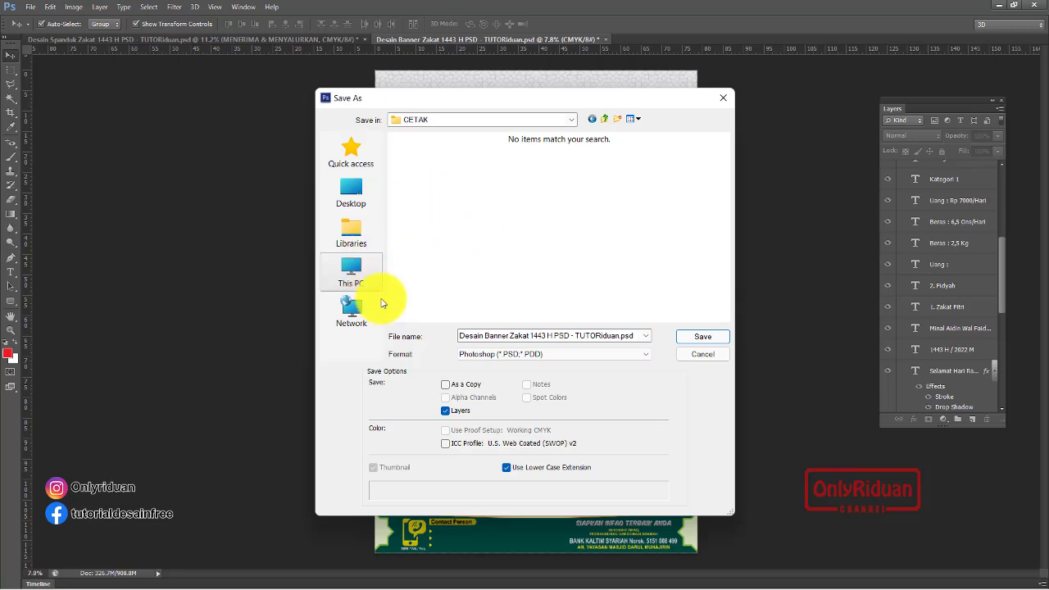
left_click(485, 358)
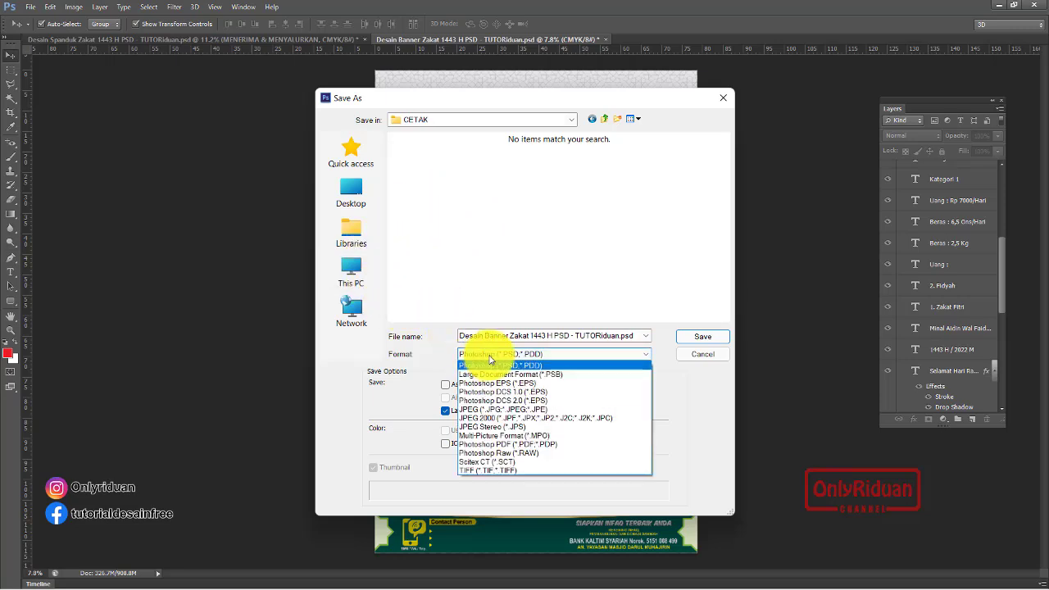
left_click(536, 409)
- Name it Banner 2x3M PSD and save it with maximum-quality JPEG options
left_click(433, 172)
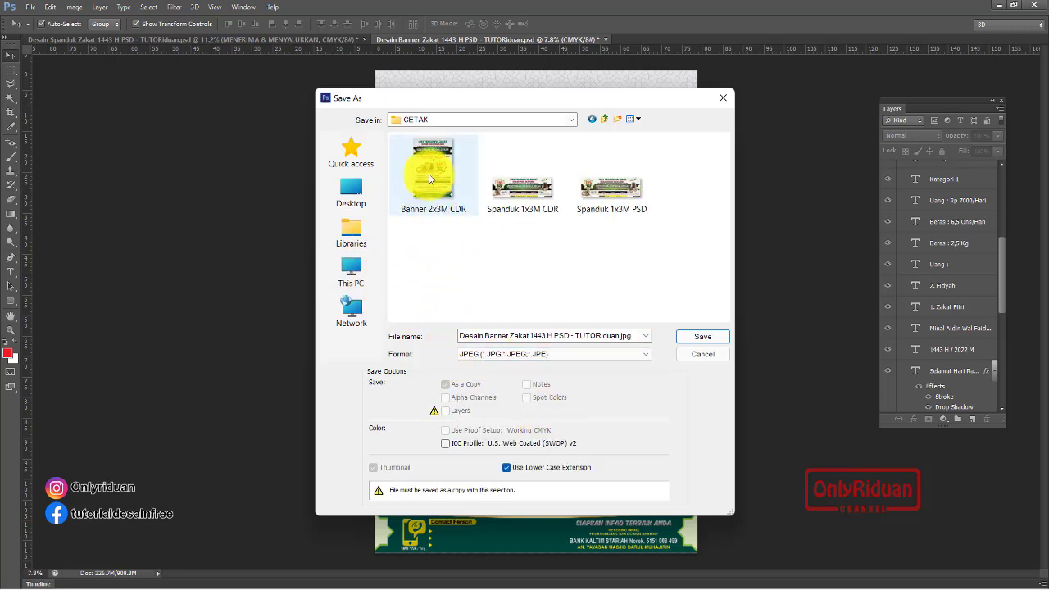
left_click(527, 335)
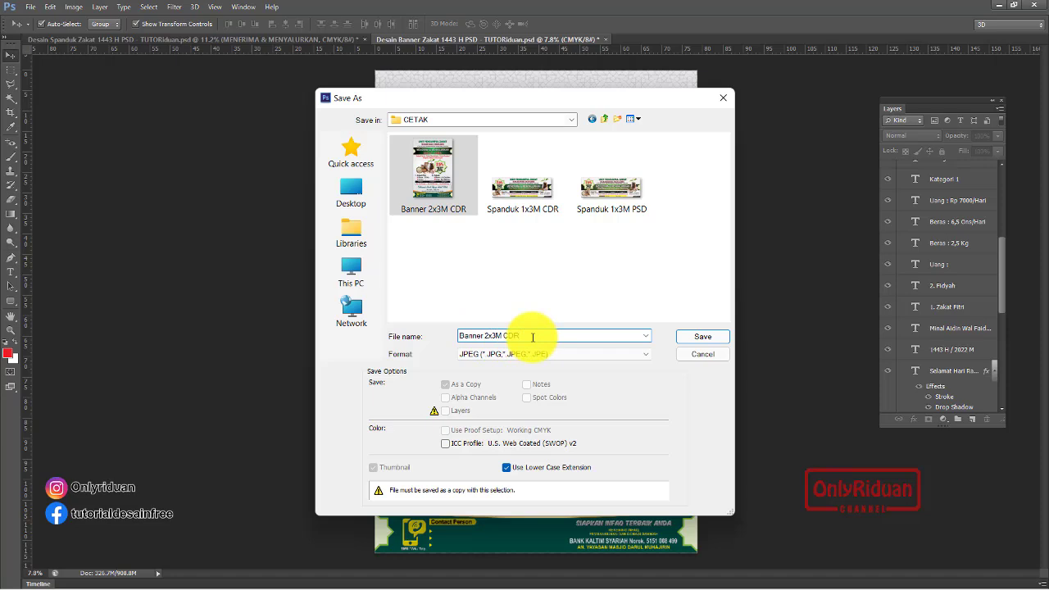
key("BackSpace")
key("BackSpace")
type("F")
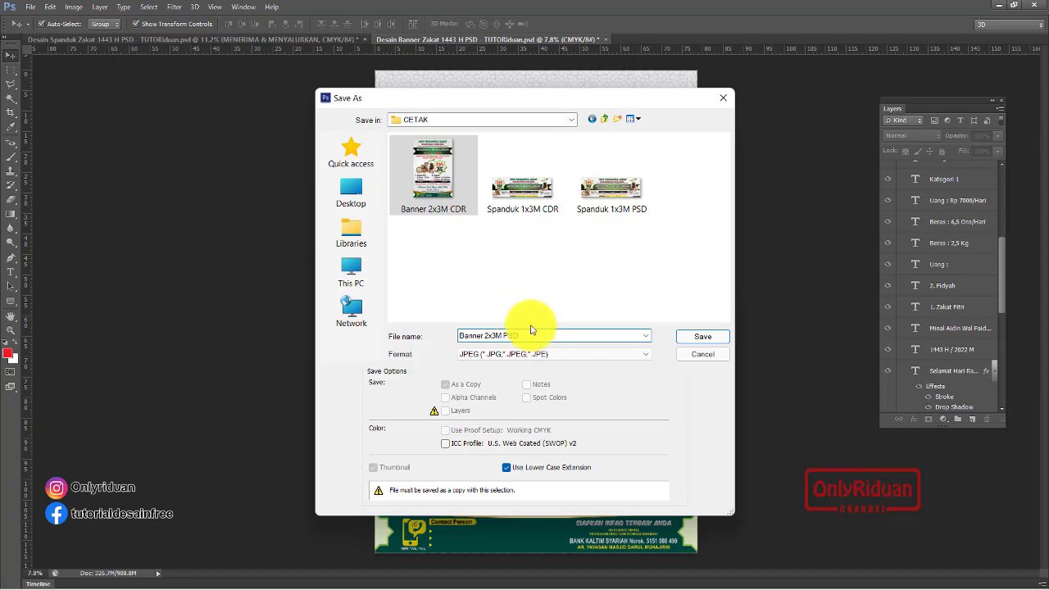
left_click(700, 338)
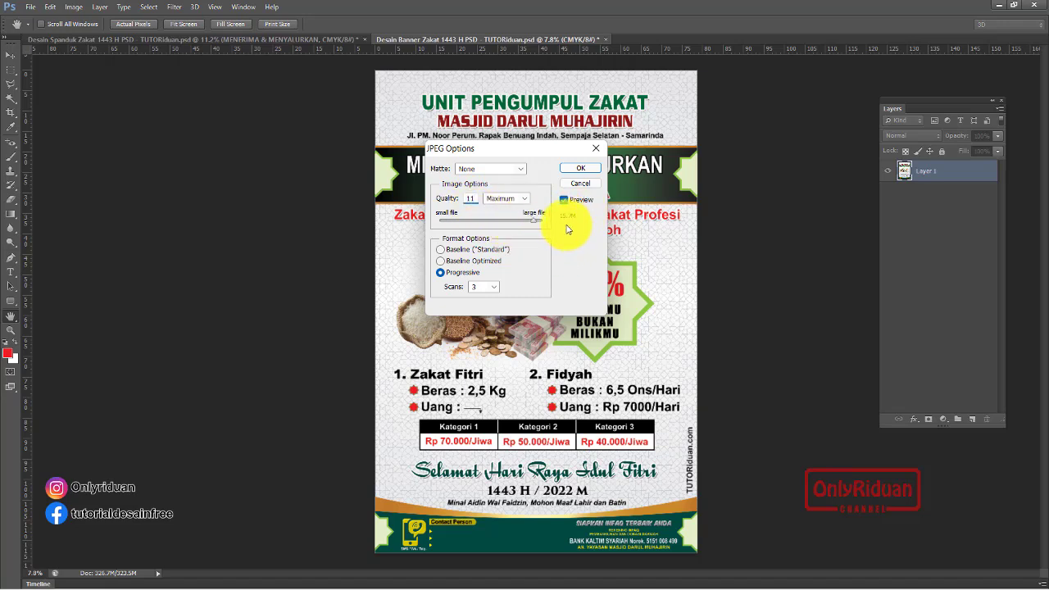
left_click(579, 169)
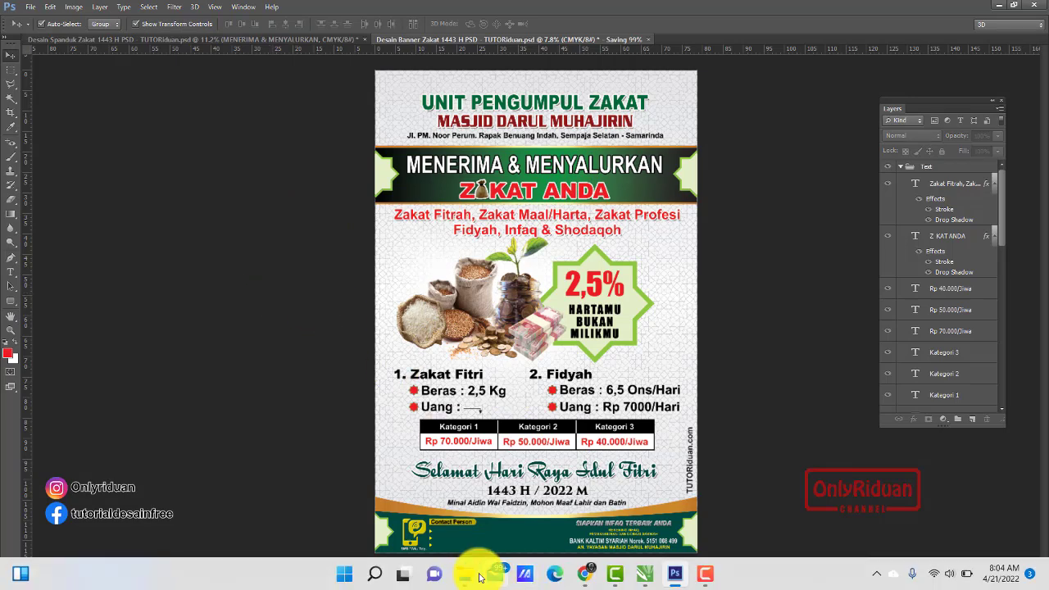
- Open Downloads\CETAK in File Explorer and check the Spanduk and Banner CDR/PSD files
left_click(464, 575)
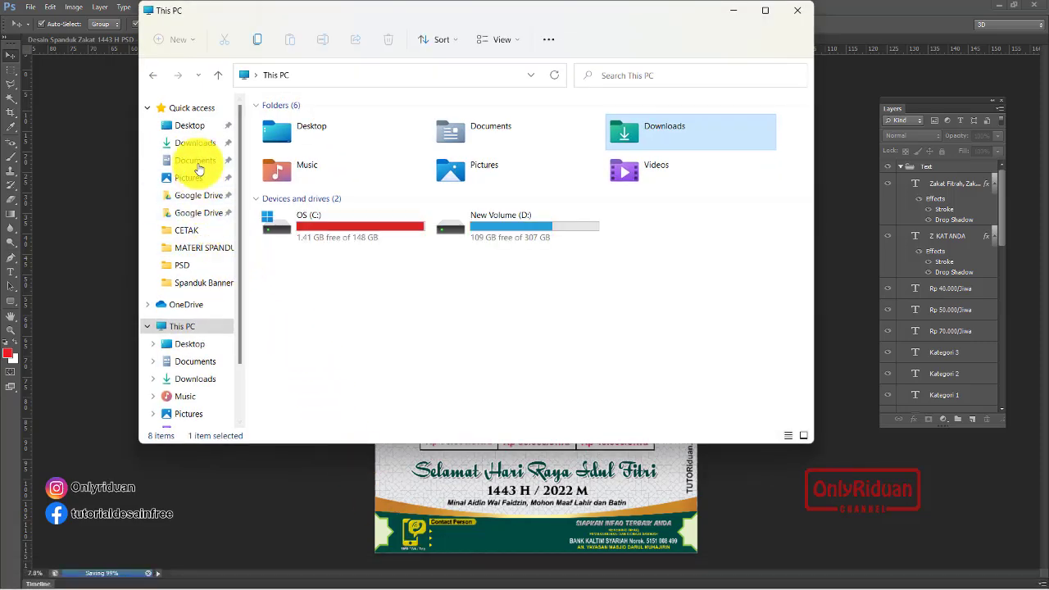
left_click(194, 144)
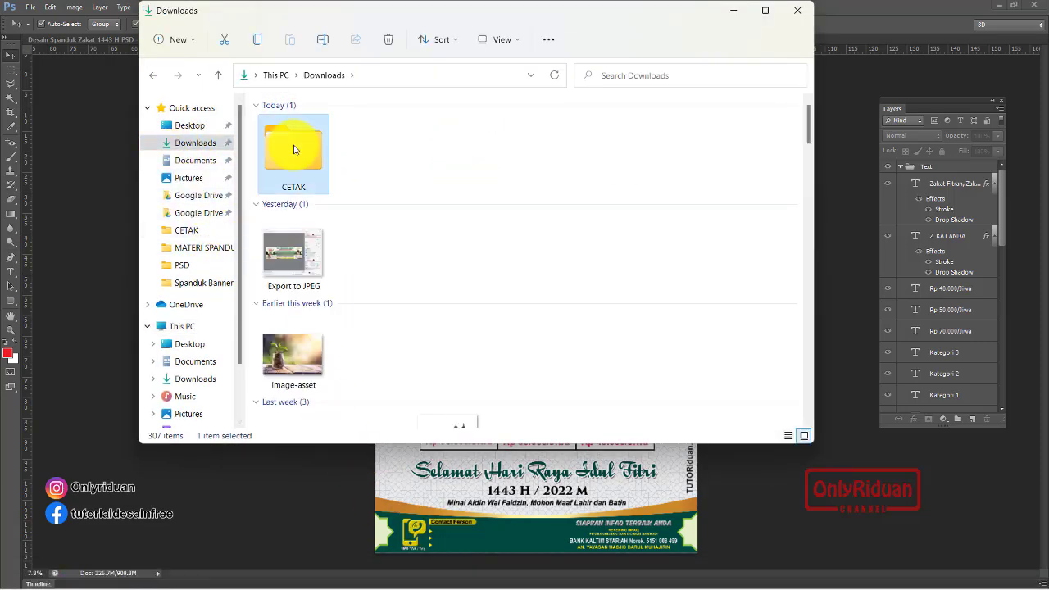
double_click(292, 147)
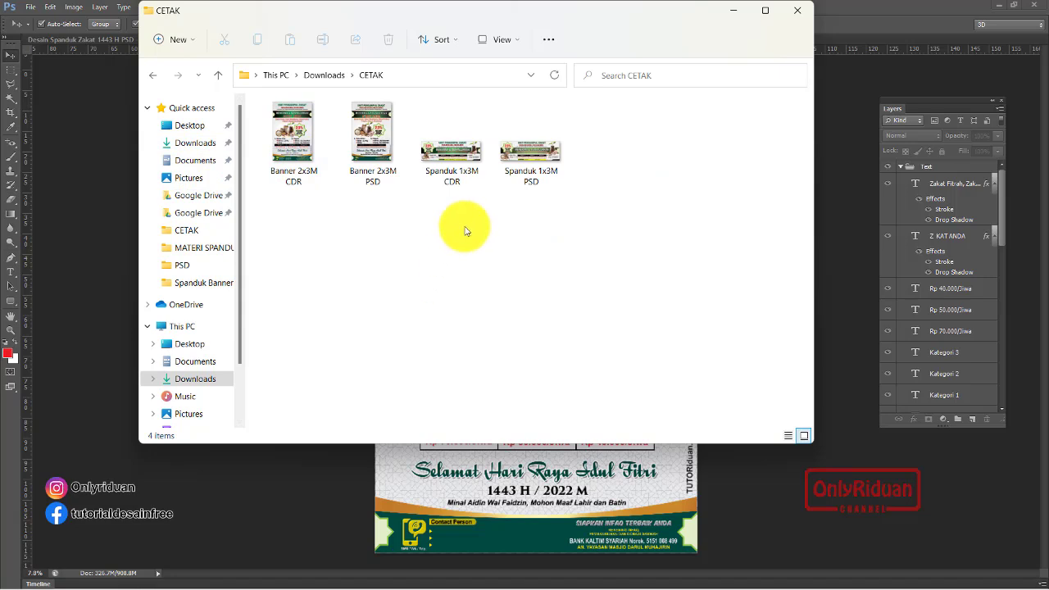
left_click(449, 159)
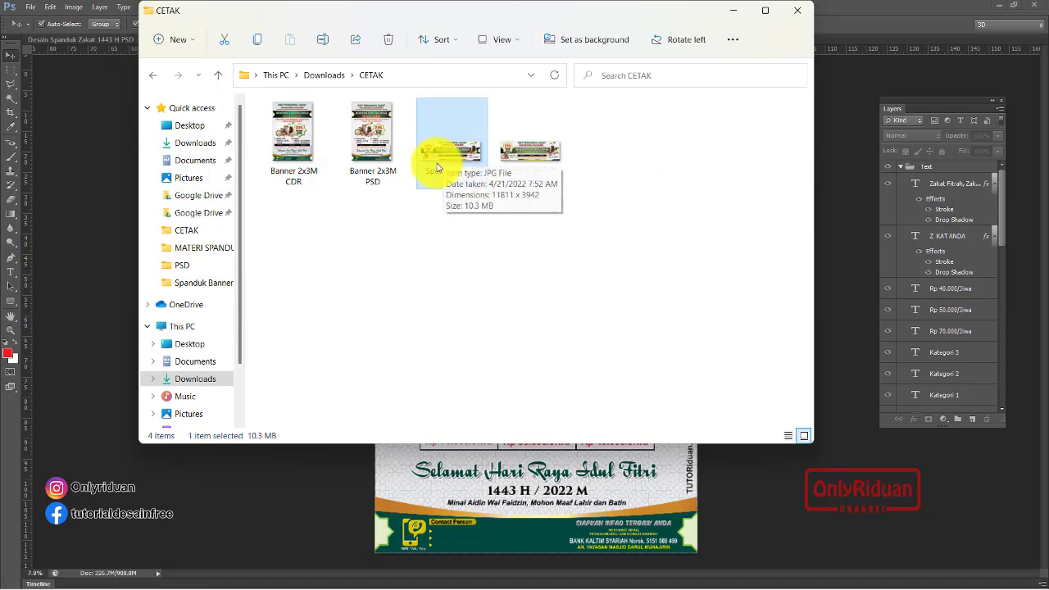
left_click(531, 162)
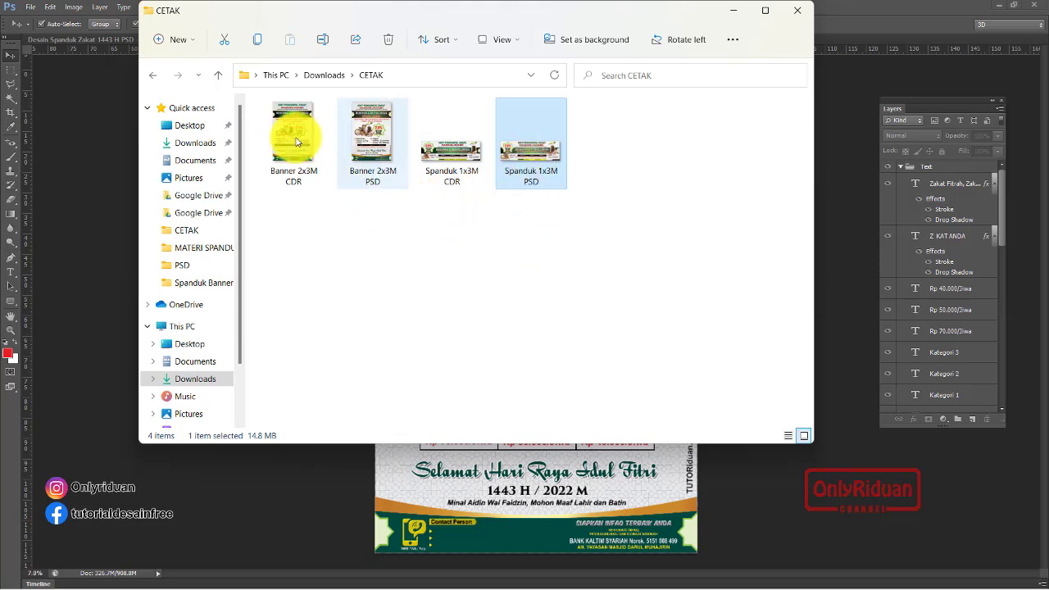
left_click(302, 148)
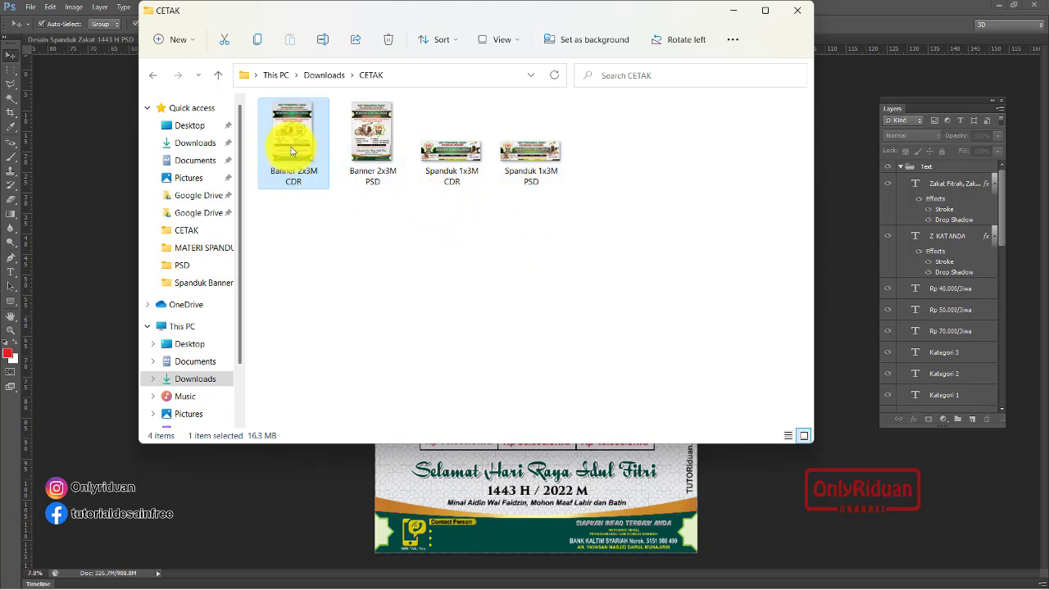
left_click(371, 134)
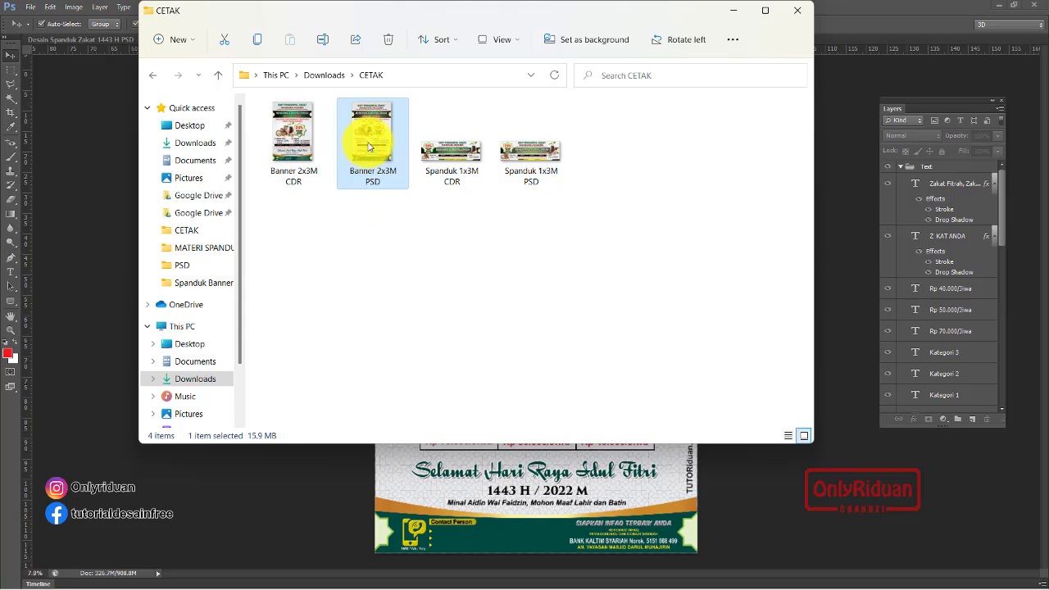